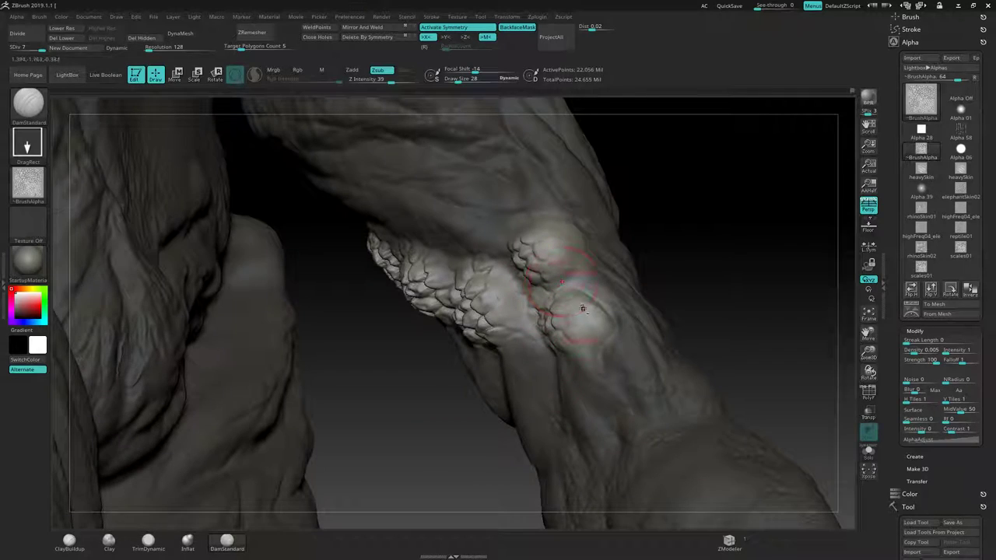
Step: Stamp the scaly skin alpha onto the smooth bumps on the arm with the DamStandard brush
drag(642, 238, 664, 243)
mouse_move(574, 315)
mouse_down()
mouse_move(537, 334)
mouse_move(553, 310)
mouse_up()
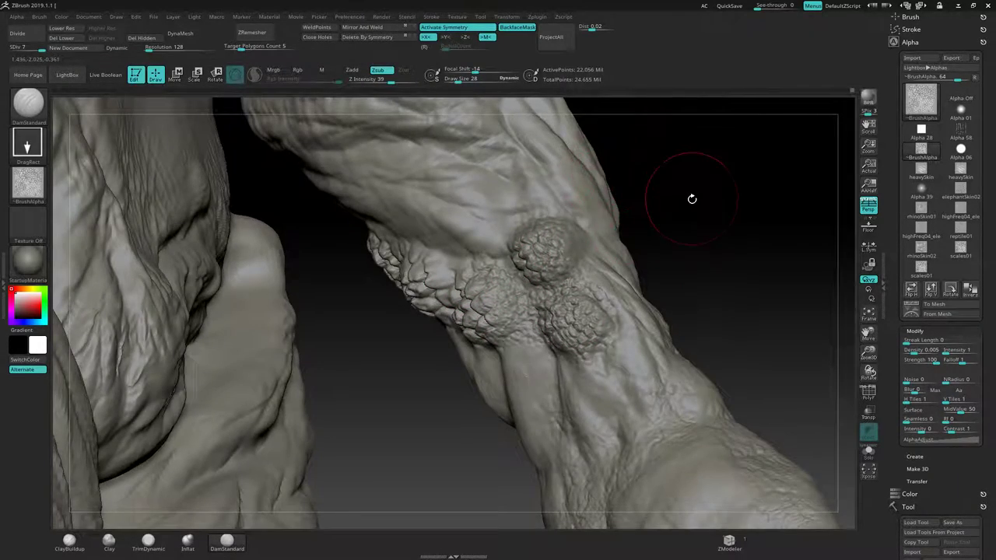
drag(691, 198, 677, 221)
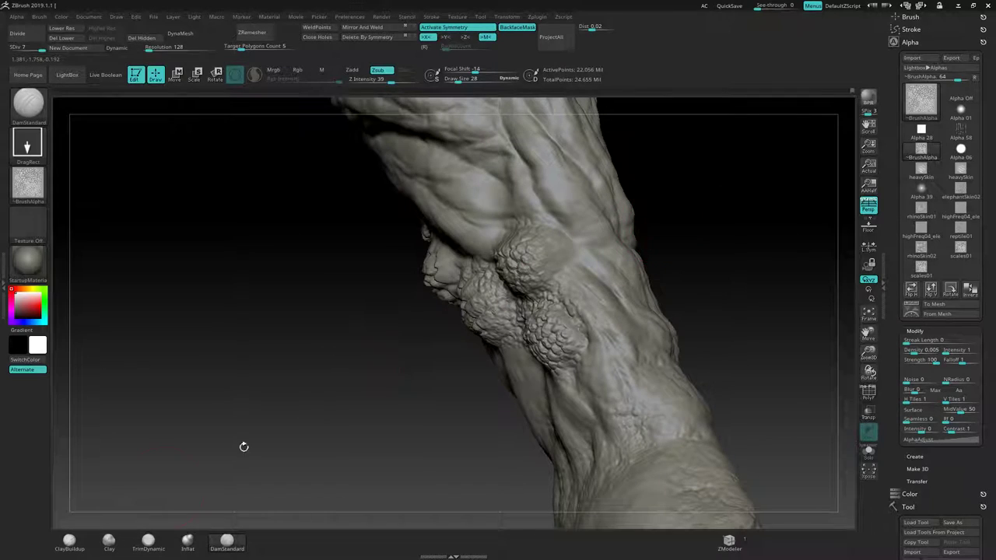
Step: Switch to the ClayBuildup brush for sculpting around the scaly bumps on the arm
click(78, 539)
ctrl+right_drag(501, 293, 541, 270)
drag(651, 223, 626, 241)
key(s)
mouse_move(478, 248)
mouse_down()
mouse_move(459, 248)
mouse_move(477, 248)
mouse_up()
key(s)
click(466, 247)
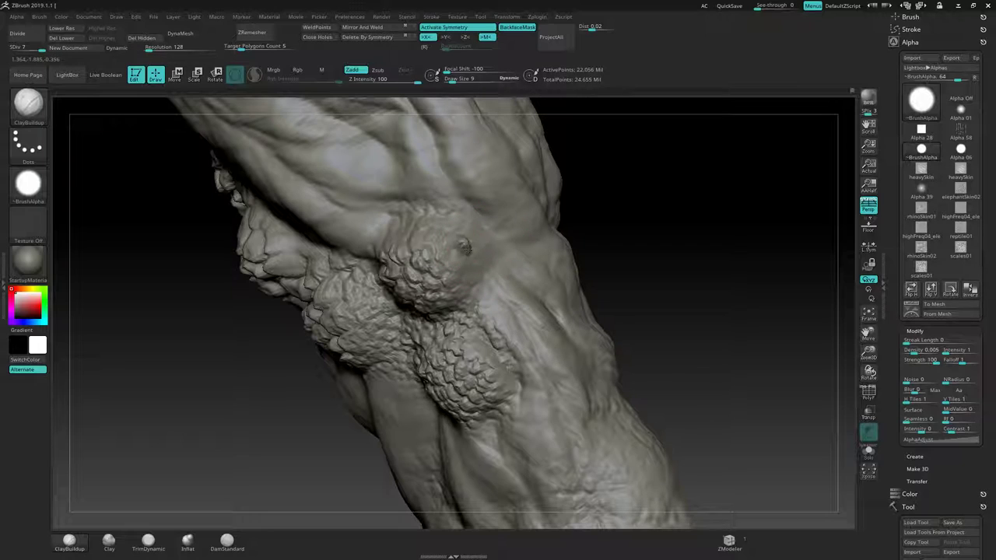
key(ctrl)
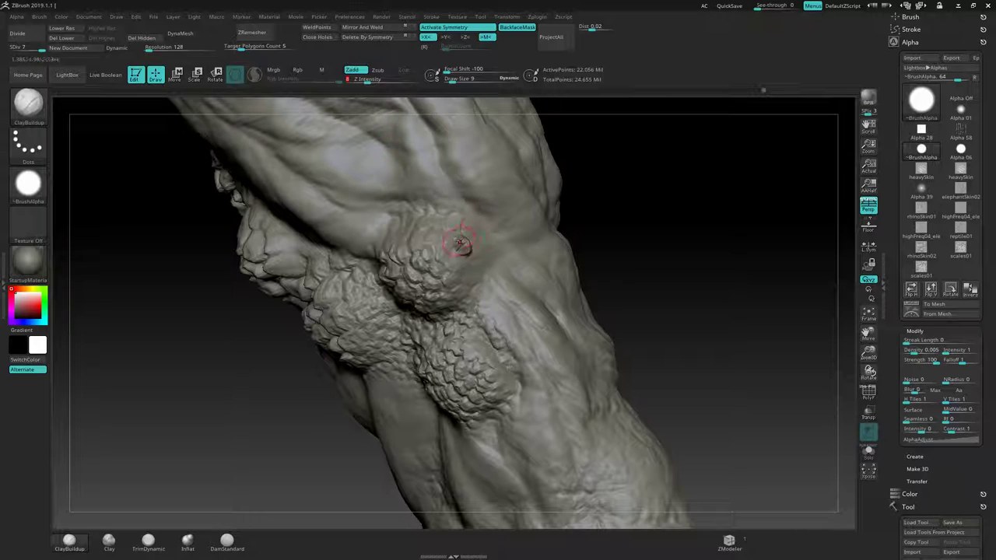
key(ctrl+z)
Step: Set the ClayBuildup draw size to 14 and Z intensity to 15
key(s)
drag(466, 240, 470, 240)
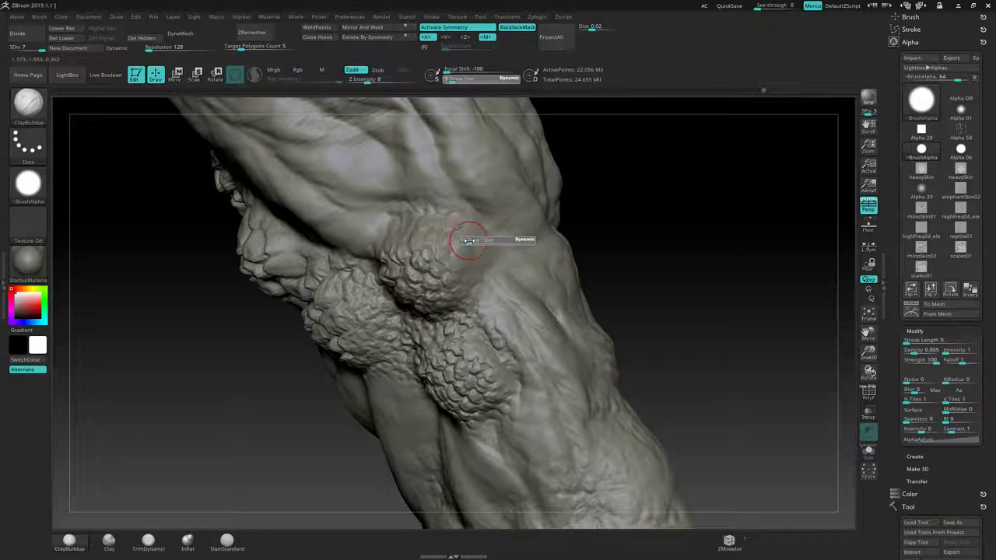
drag(367, 79, 374, 79)
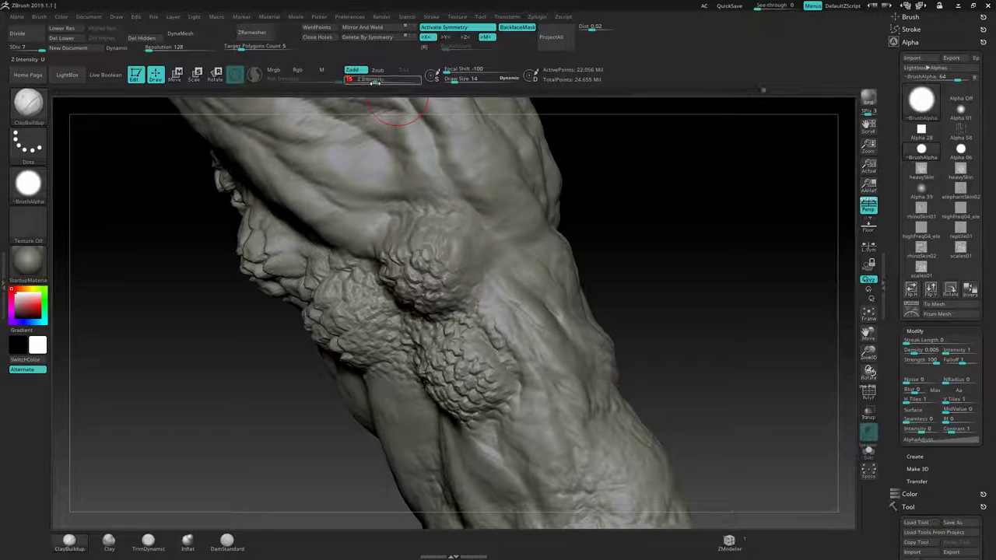
key(Return)
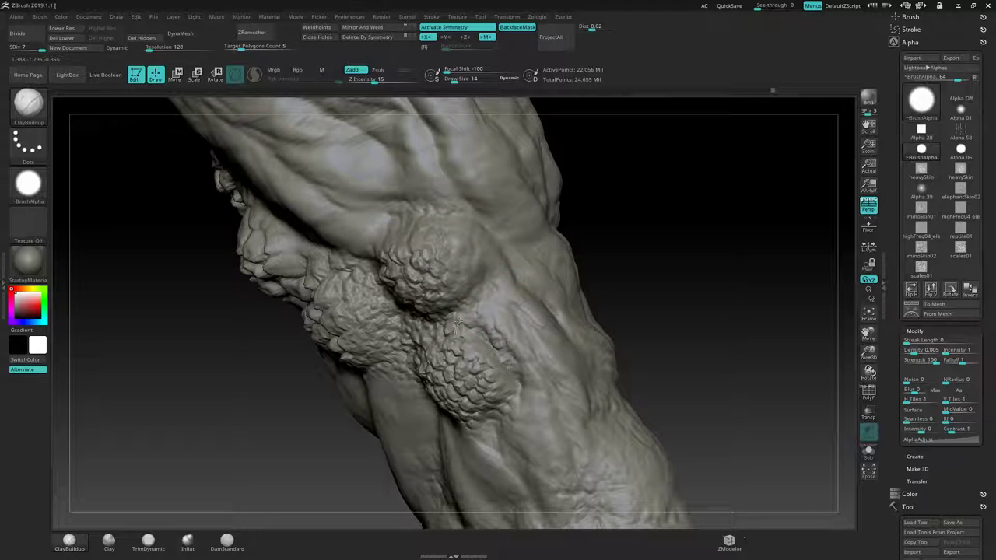
mouse_move(602, 245)
alt+mouse_down()
mouse_move(618, 194)
mouse_move(604, 229)
alt+mouse_up()
ctrl+right_drag(604, 227, 499, 238)
drag(632, 249, 596, 261)
ctrl+right_drag(596, 261, 417, 261)
drag(512, 254, 529, 257)
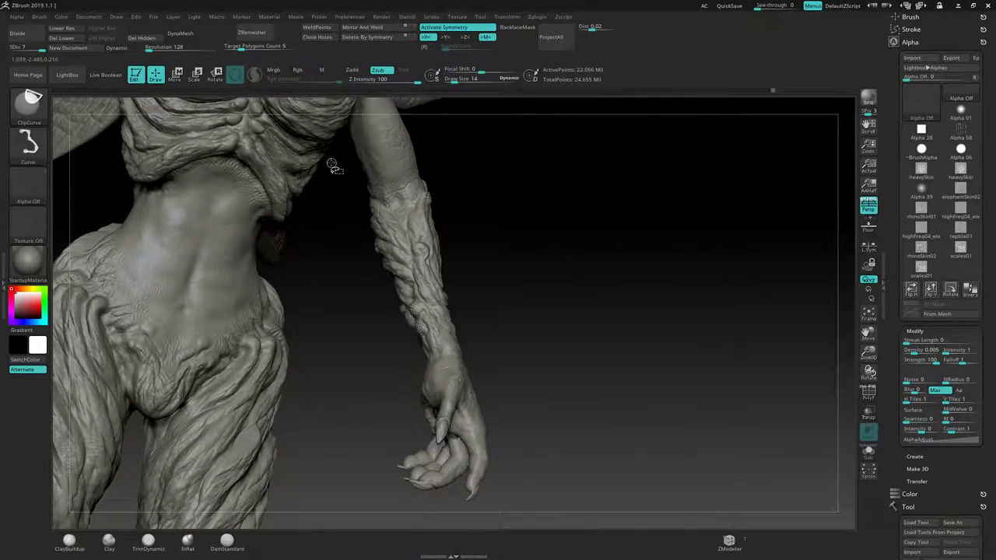
mouse_move(332, 166)
ctrl+shift+mouse_down()
mouse_move(439, 311)
mouse_move(412, 385)
mouse_move(356, 428)
ctrl+shift+mouse_up()
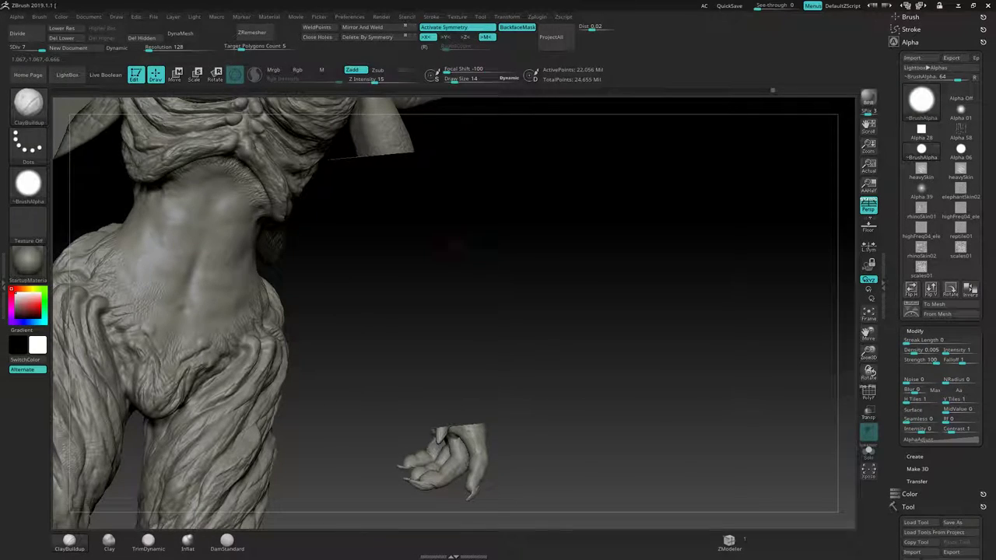
key(ctrl)
key(ctrl)
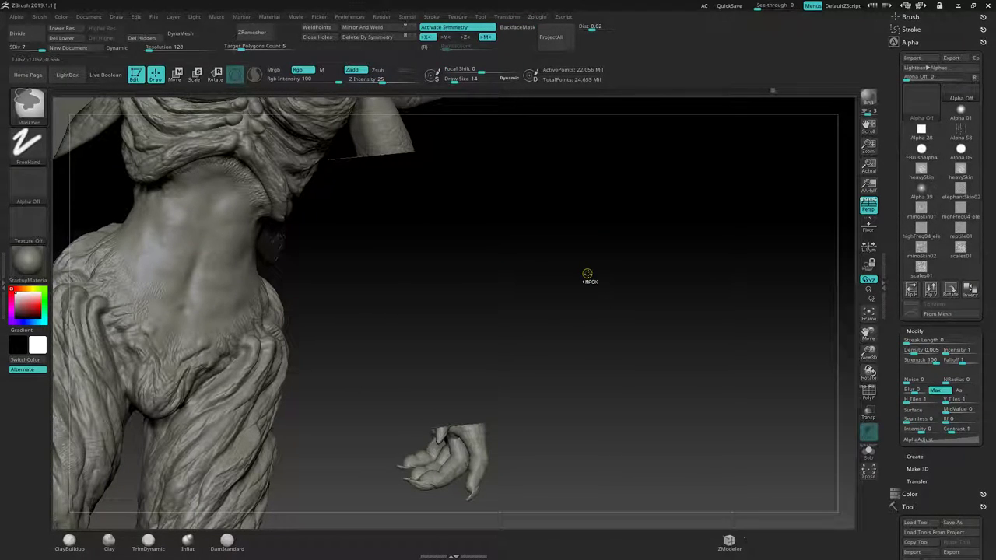
key(ctrl+shift)
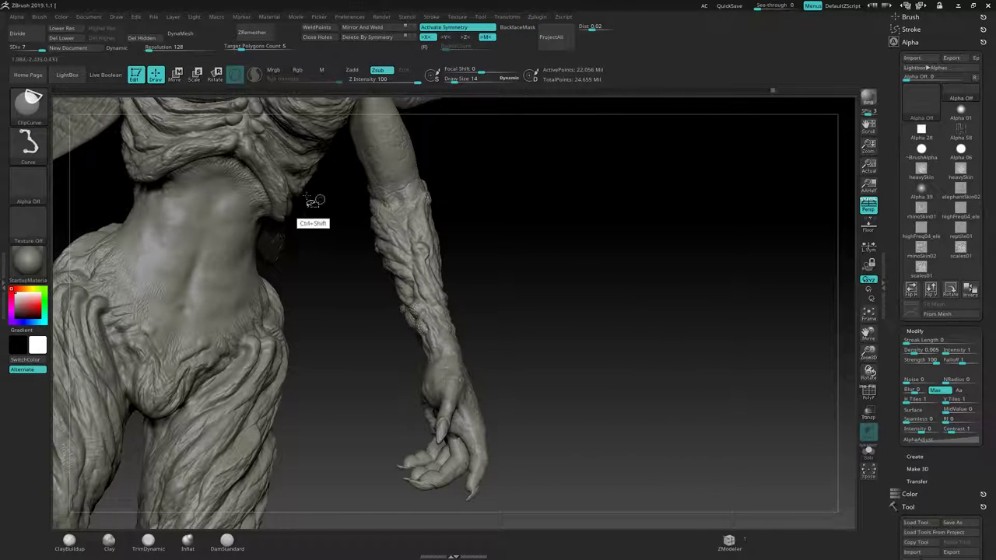
Step: Choose the SelectRect brush and isolate the forearm by hiding the rest of the body
ctrl+shift+click(31, 101)
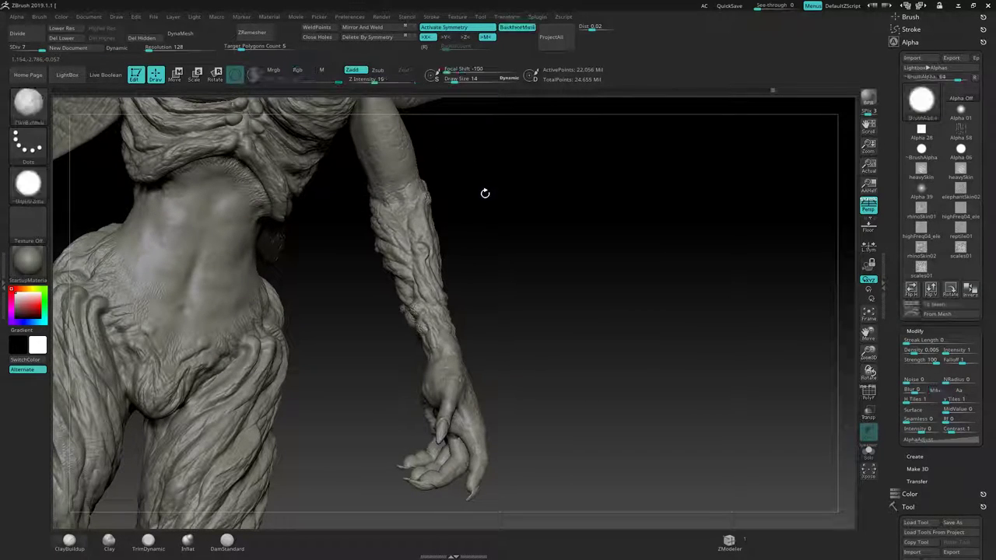
key(b)
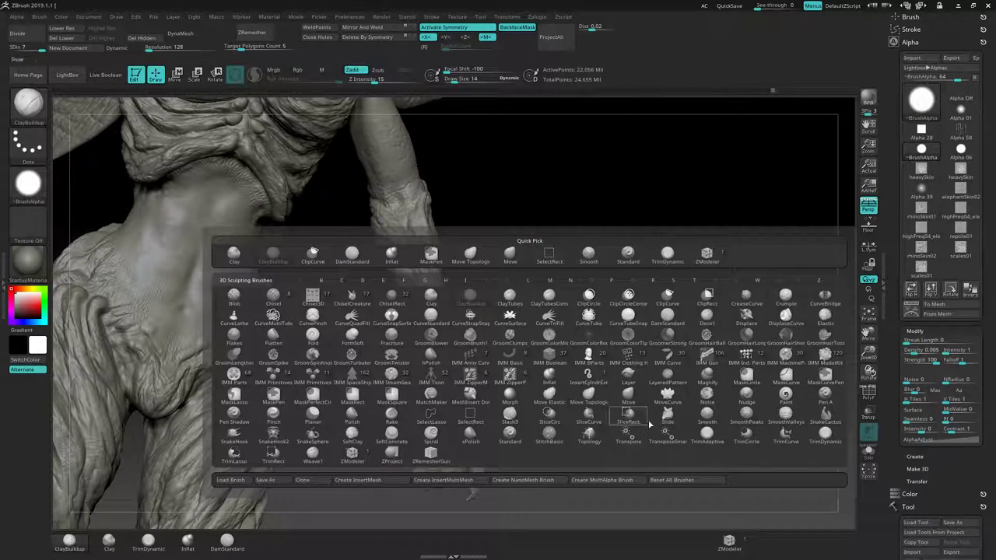
click(482, 420)
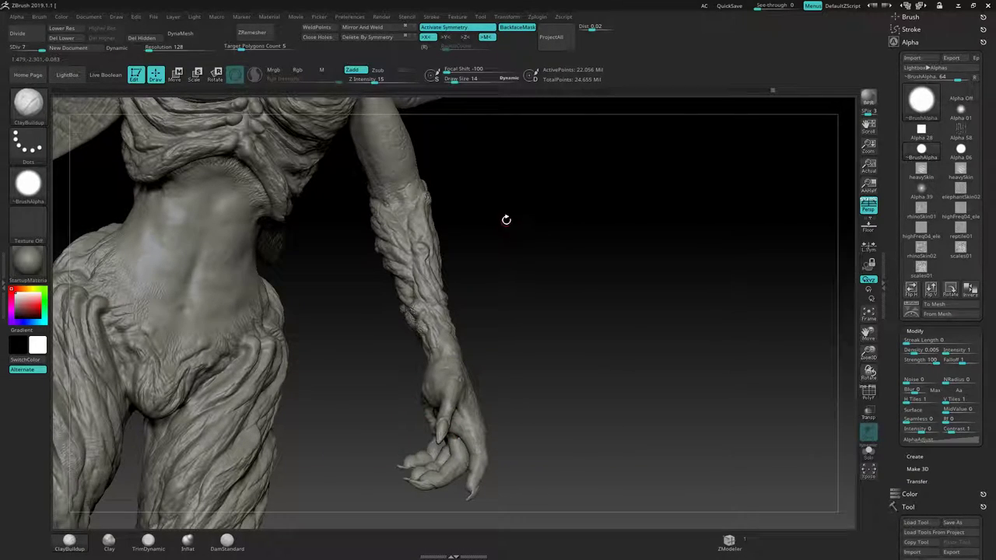
mouse_move(507, 203)
ctrl+shift+mouse_down()
mouse_move(604, 280)
mouse_move(434, 226)
mouse_move(516, 340)
mouse_move(512, 391)
ctrl+shift+mouse_up()
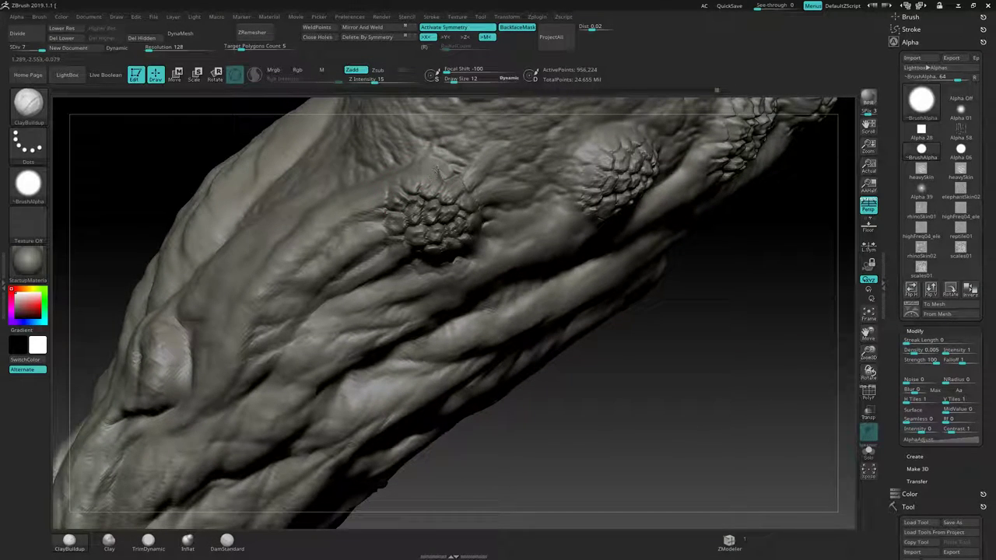
Step: Build up clay ridges running into the tops of two neighbouring scaly bumps and smooth the first transition
mouse_move(437, 170)
mouse_down()
mouse_move(446, 159)
mouse_move(437, 137)
mouse_move(428, 154)
mouse_move(446, 171)
mouse_move(458, 134)
mouse_up()
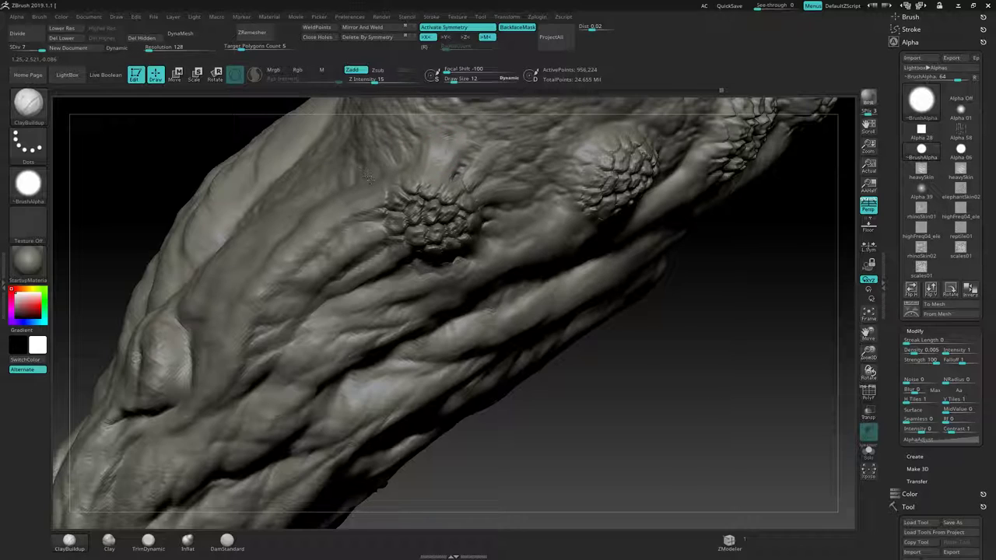
key(shift)
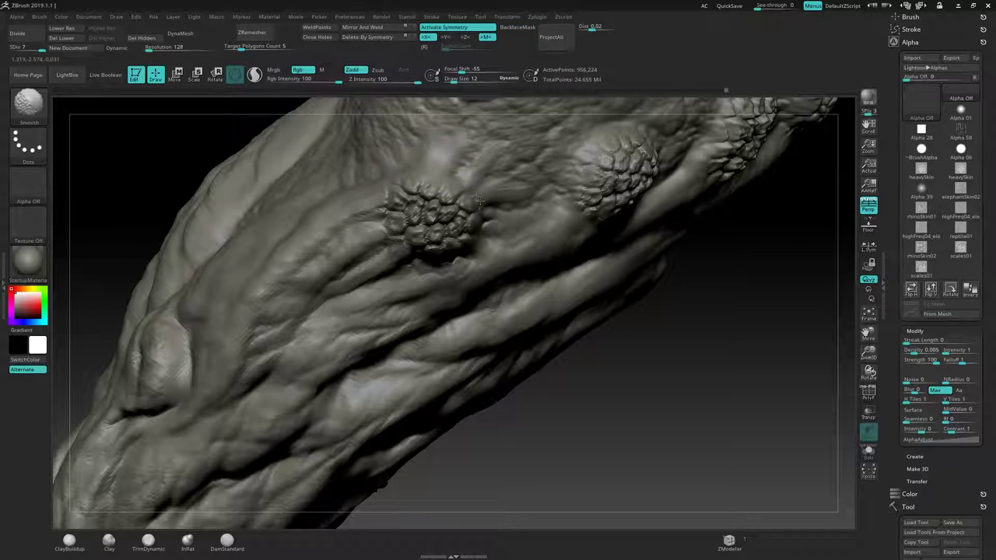
mouse_move(452, 259)
right_down()
mouse_move(478, 276)
mouse_move(504, 341)
mouse_move(510, 306)
mouse_move(499, 291)
mouse_move(649, 151)
mouse_move(632, 186)
mouse_move(528, 265)
right_up()
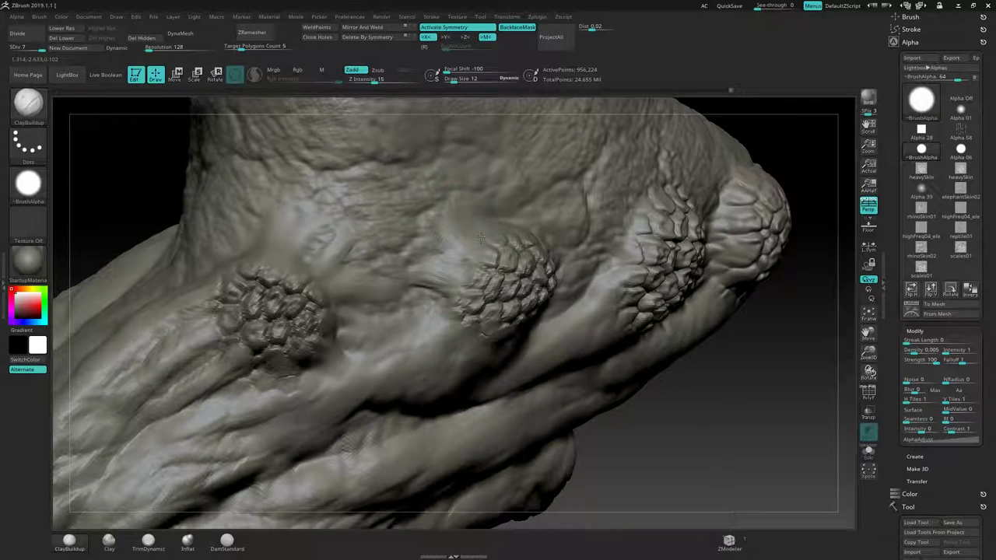
drag(610, 110, 538, 171)
mouse_move(496, 218)
mouse_down()
mouse_move(494, 180)
mouse_move(495, 220)
mouse_move(531, 214)
mouse_move(515, 204)
mouse_move(505, 221)
mouse_up()
drag(489, 162, 506, 200)
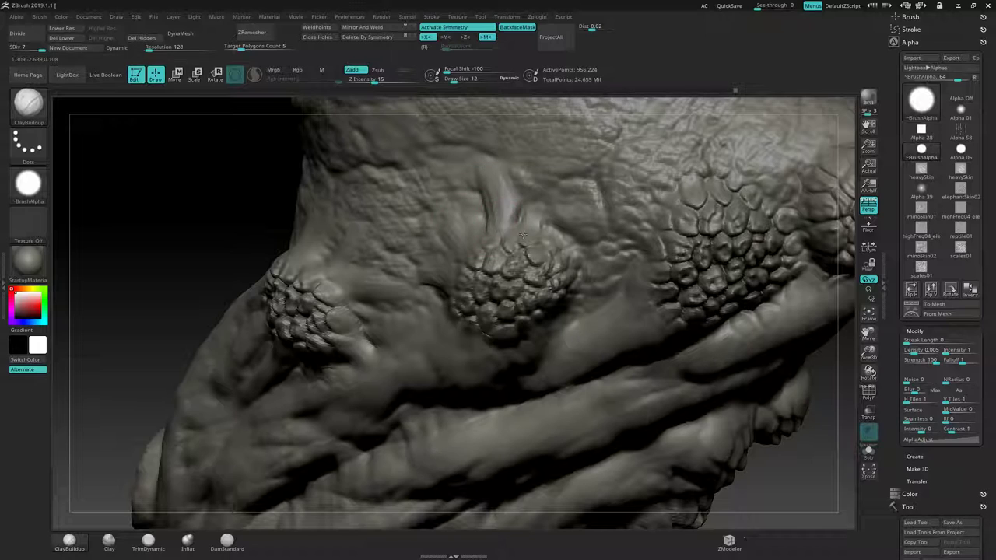
drag(523, 234, 497, 152)
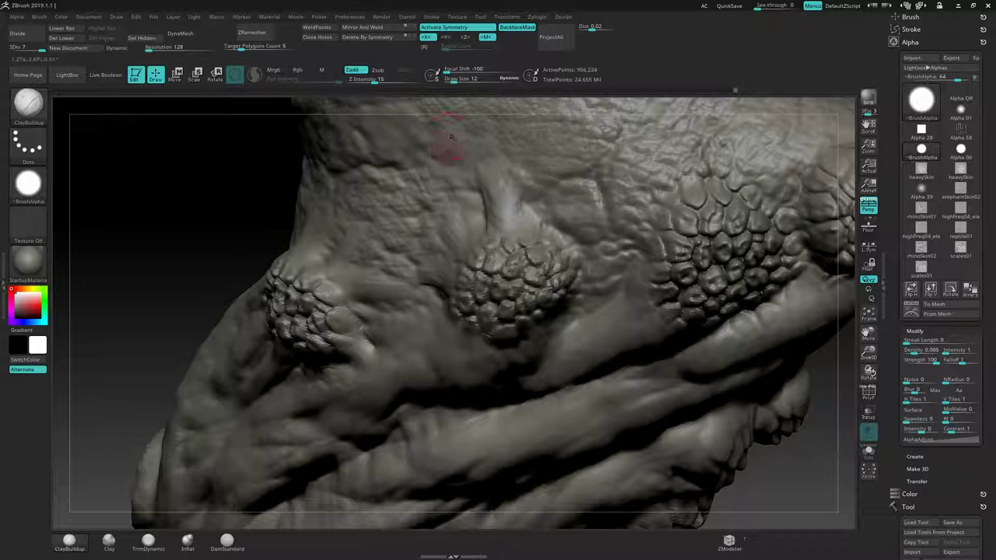
Step: Add clay between the middle bump and the larger scaly cluster beside it, and smooth the surrounding skin
right_drag(492, 207, 469, 247)
mouse_move(480, 262)
mouse_down()
mouse_move(451, 243)
mouse_move(475, 228)
mouse_move(437, 260)
mouse_move(458, 280)
mouse_move(471, 259)
mouse_move(511, 245)
mouse_up()
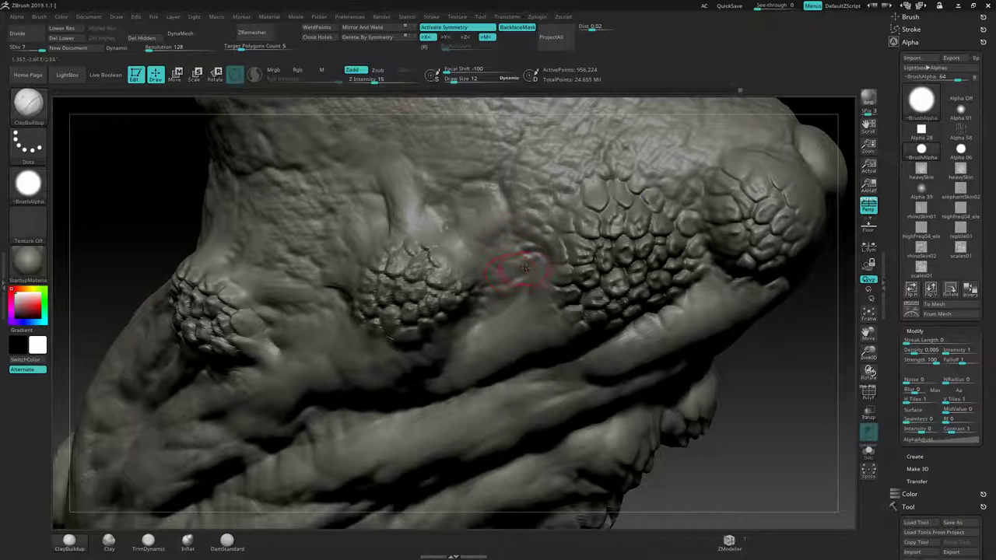
mouse_move(525, 268)
alt+right_down()
mouse_move(424, 232)
mouse_move(633, 309)
mouse_move(649, 267)
mouse_move(405, 217)
mouse_move(455, 220)
alt+right_up()
mouse_move(411, 224)
shift+mouse_down()
mouse_move(463, 222)
mouse_move(498, 186)
mouse_move(488, 172)
mouse_move(517, 163)
mouse_move(475, 167)
shift+mouse_up()
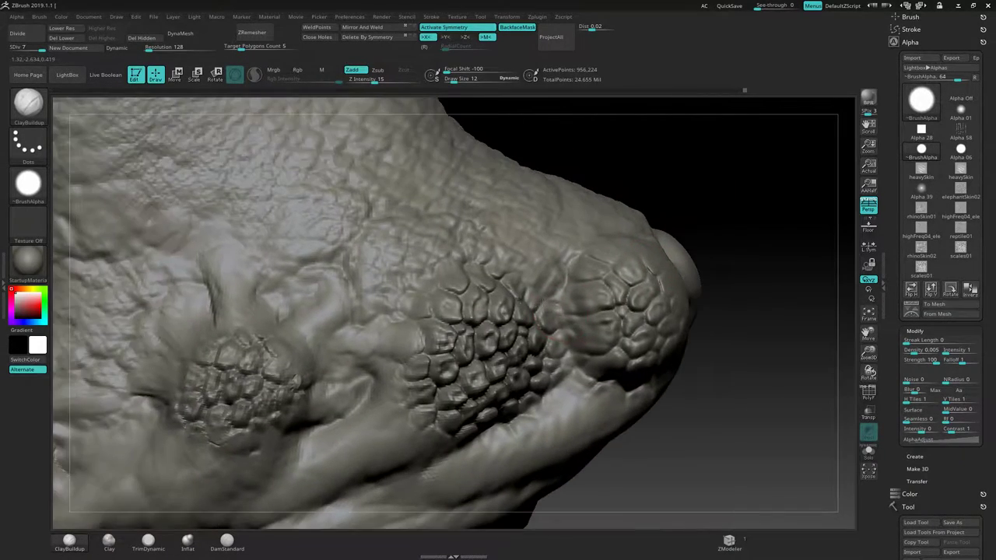
mouse_move(412, 299)
shift+mouse_down()
mouse_move(393, 273)
mouse_move(378, 277)
mouse_move(435, 300)
mouse_move(409, 313)
mouse_move(375, 274)
mouse_move(434, 251)
mouse_move(420, 245)
shift+mouse_up()
Step: Build up a rounded bulge above the large scaly cluster and smooth it into the skin
mouse_move(603, 145)
mouse_down()
mouse_move(620, 154)
mouse_move(576, 156)
mouse_up()
mouse_move(485, 272)
mouse_down()
mouse_move(467, 286)
mouse_move(518, 257)
mouse_move(537, 264)
mouse_move(484, 275)
mouse_move(471, 265)
mouse_up()
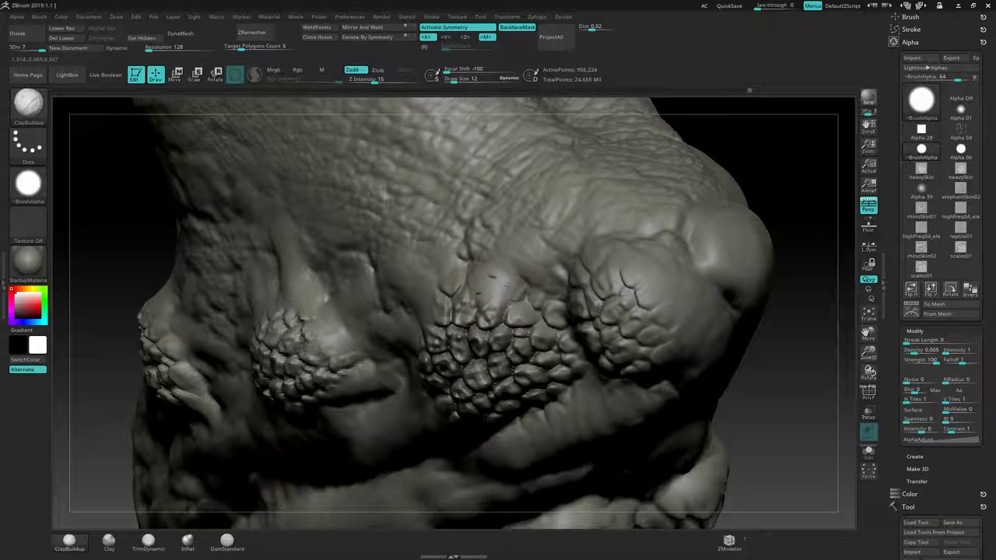
shift+drag(504, 301, 536, 243)
Step: Fill the gap between the large scaly cluster and the outermost bump with clay, smoothing the cluster's edge
mouse_move(623, 285)
alt+right_down()
mouse_move(534, 218)
mouse_move(666, 218)
mouse_move(584, 158)
alt+right_up()
ctrl+right_drag(451, 263, 481, 231)
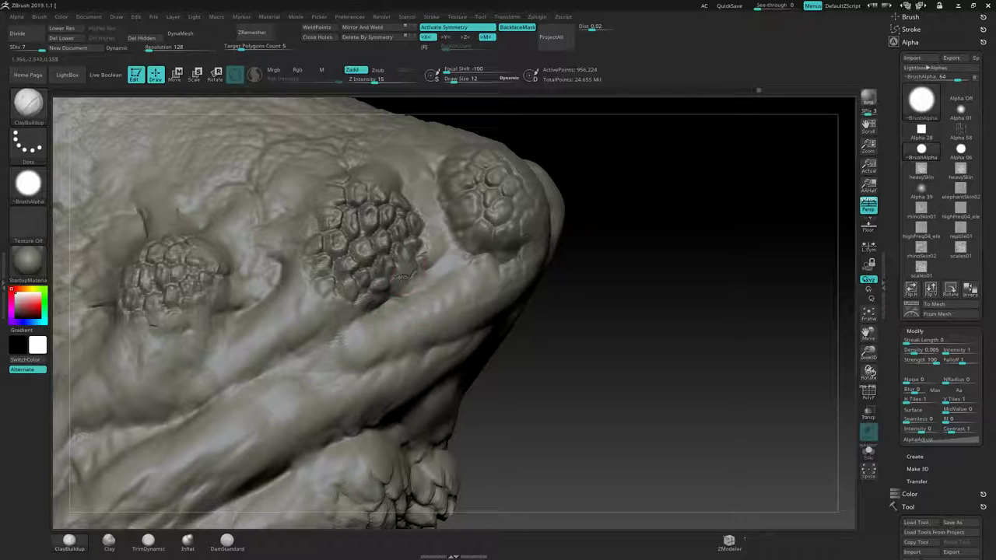
drag(423, 280, 447, 295)
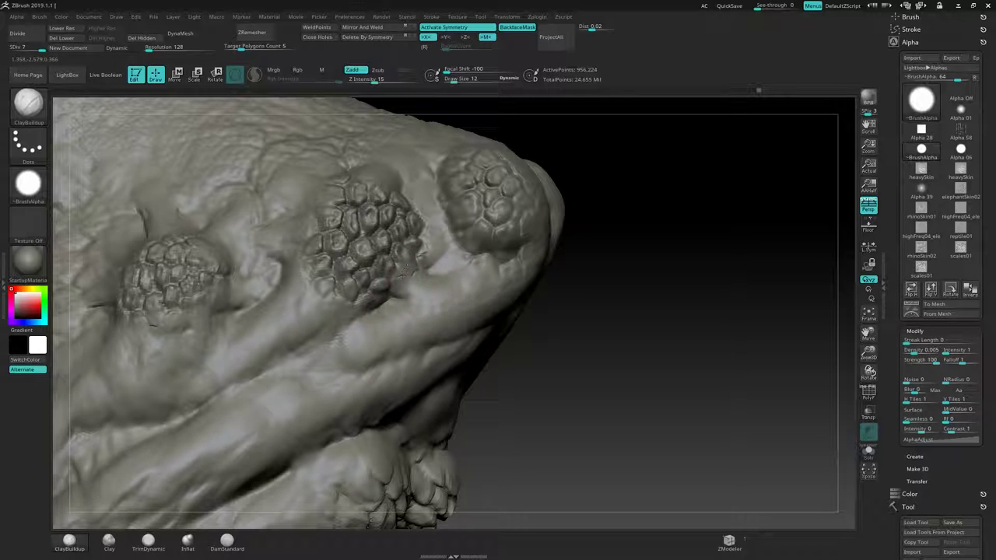
shift+drag(397, 261, 411, 287)
mouse_move(444, 217)
mouse_down()
mouse_move(445, 232)
mouse_move(454, 224)
mouse_move(437, 221)
mouse_move(436, 181)
mouse_up()
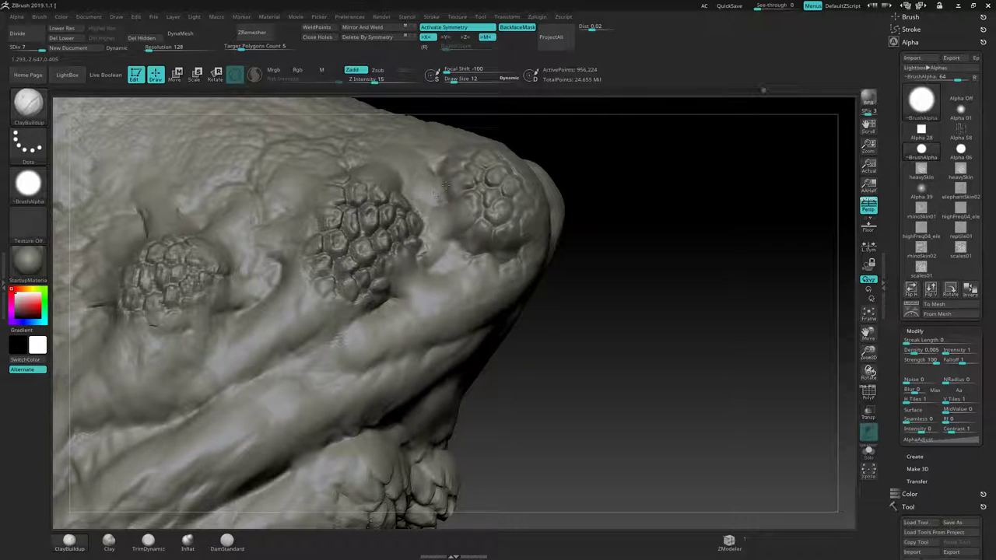
Step: Sculpt a diagonal clay ridge running into the top of the paired scaly bumps further along the forearm
mouse_move(569, 159)
mouse_down()
mouse_move(606, 208)
mouse_move(583, 270)
mouse_up()
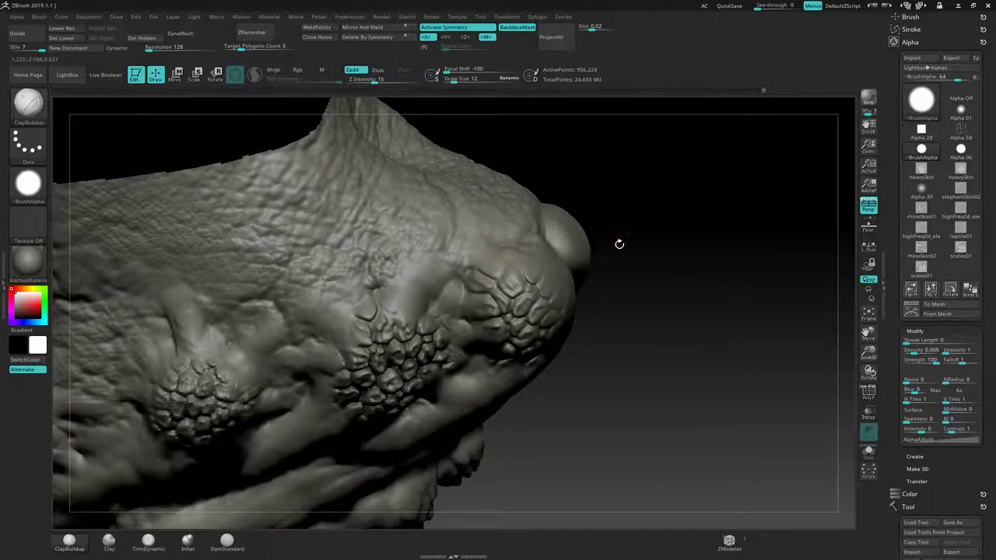
drag(618, 239, 536, 276)
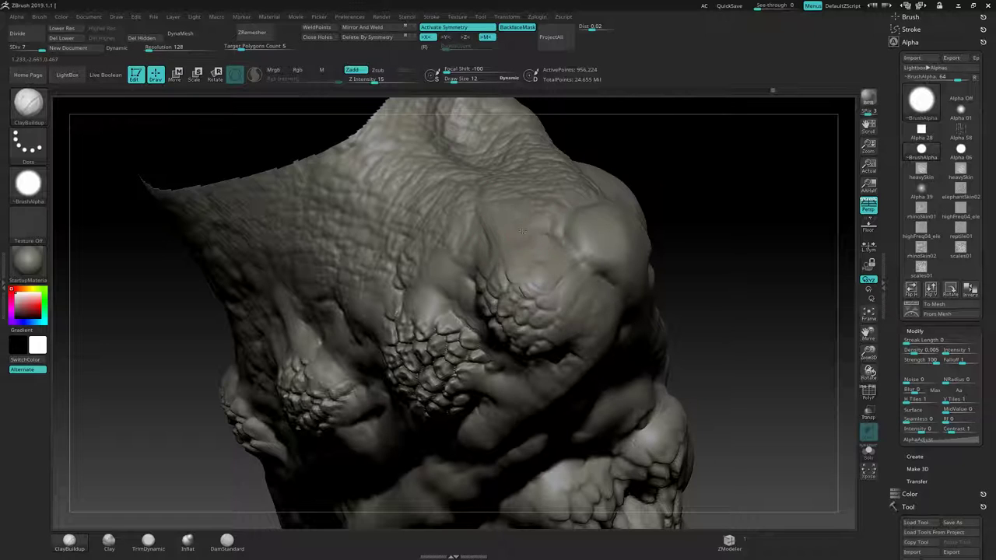
ctrl+right_drag(501, 238, 345, 279)
mouse_move(346, 279)
mouse_down()
mouse_move(483, 250)
mouse_move(496, 262)
mouse_move(502, 251)
mouse_move(379, 226)
mouse_move(394, 298)
mouse_move(447, 284)
mouse_up()
ctrl+right_drag(448, 284, 574, 238)
mouse_move(573, 239)
mouse_down()
mouse_move(579, 202)
mouse_move(585, 223)
mouse_up()
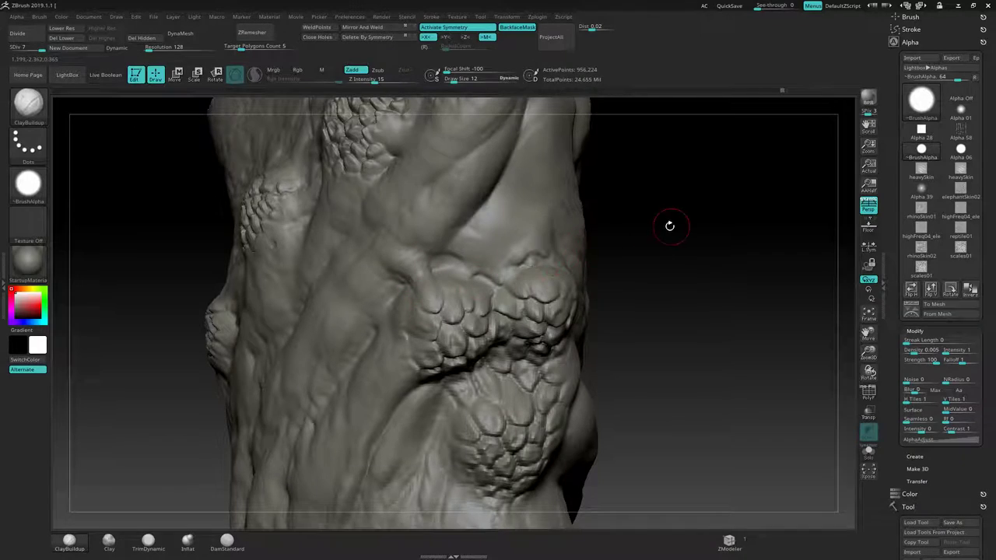
drag(669, 226, 474, 275)
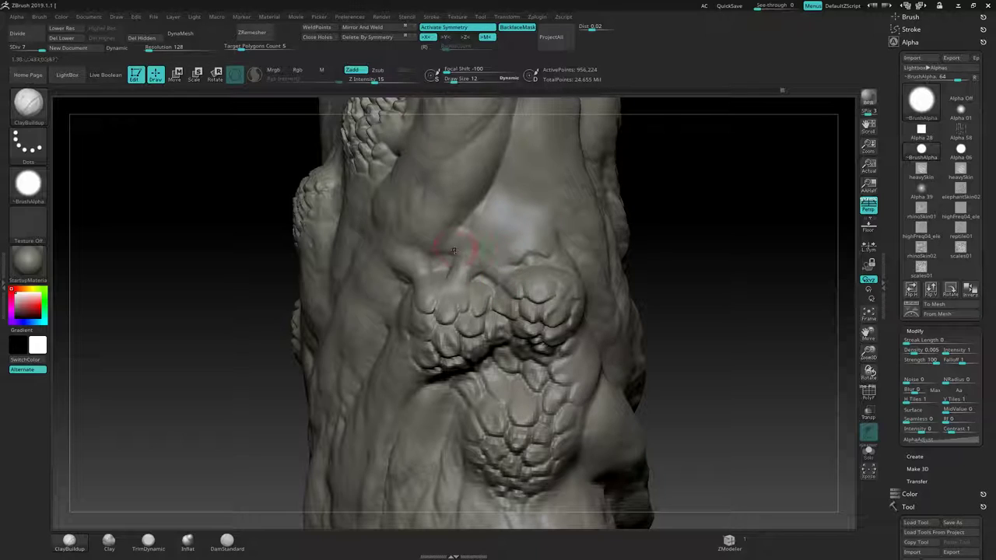
mouse_move(454, 250)
mouse_down()
mouse_move(498, 271)
mouse_move(445, 240)
mouse_move(506, 268)
mouse_up()
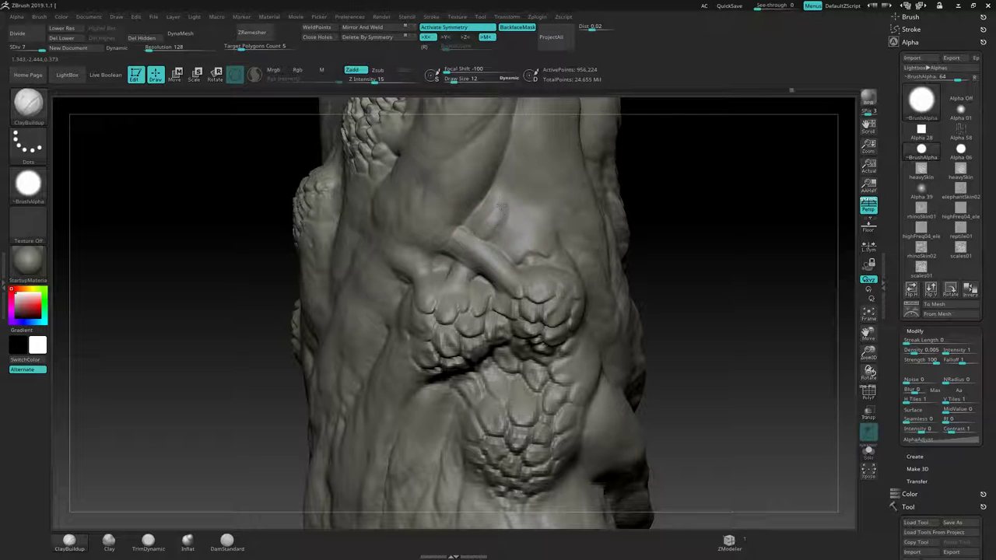
Step: Sculpt clay strands that connect the paired upper bumps with the scaly cluster below them
mouse_move(662, 187)
mouse_down()
mouse_move(674, 195)
mouse_move(692, 155)
mouse_move(569, 168)
mouse_move(548, 215)
mouse_up()
drag(700, 202, 654, 184)
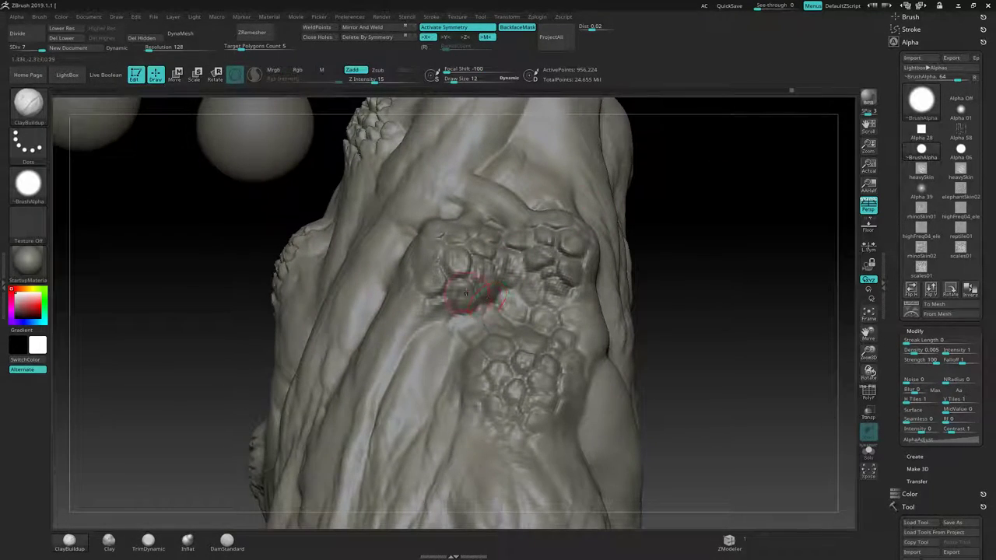
mouse_move(463, 301)
mouse_down()
mouse_move(462, 328)
mouse_move(477, 334)
mouse_up()
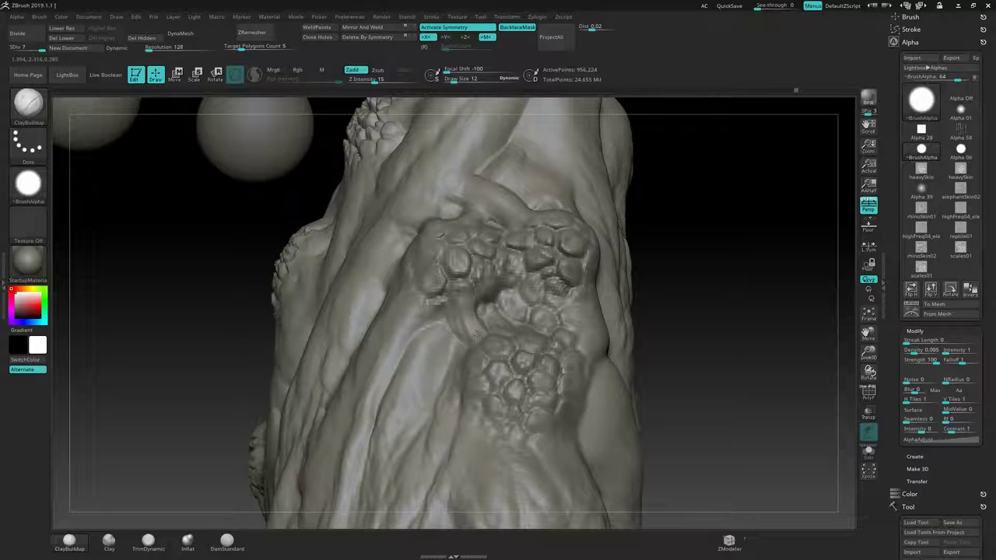
mouse_move(484, 279)
mouse_down()
mouse_move(498, 311)
mouse_move(523, 304)
mouse_move(528, 284)
mouse_move(558, 301)
mouse_up()
right_drag(545, 336, 578, 319)
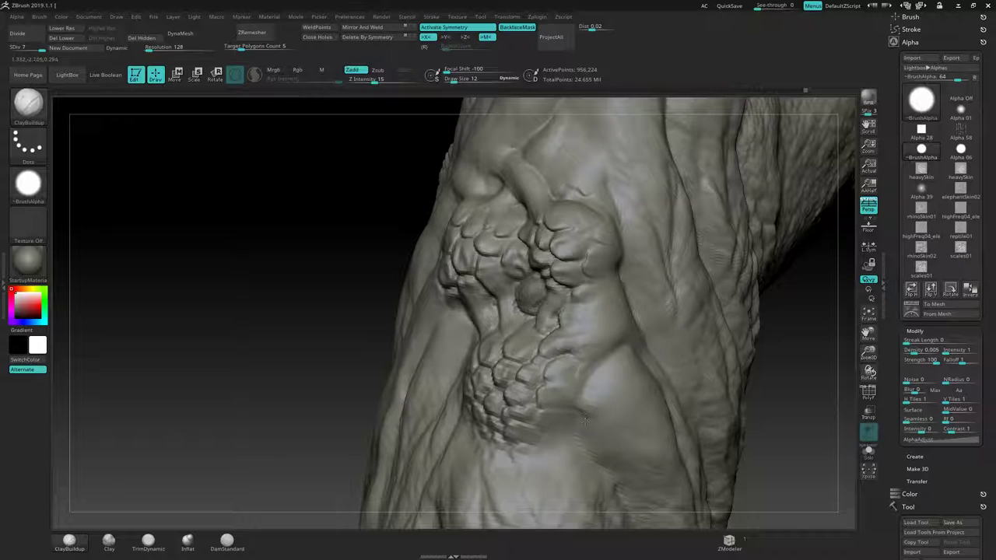
right_drag(511, 390, 543, 343)
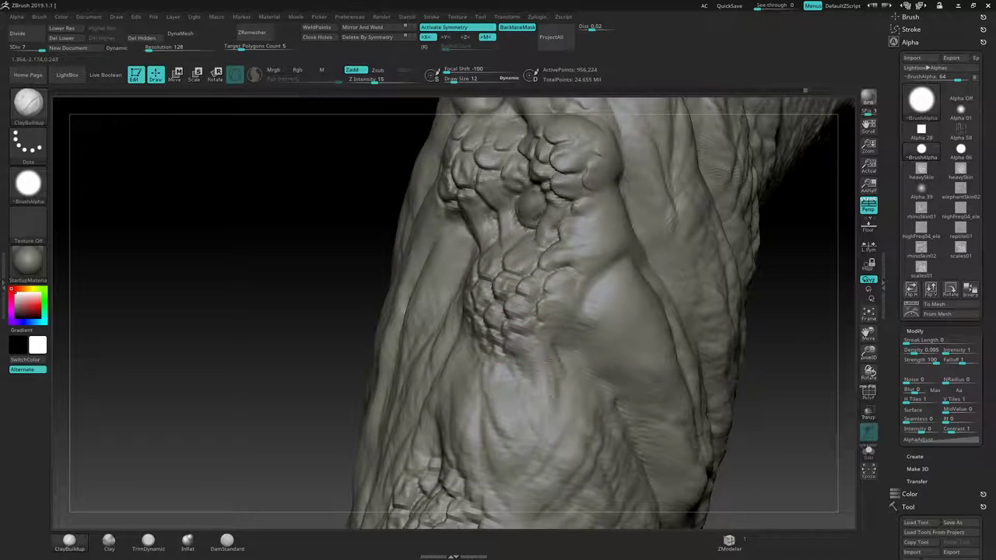
Step: Sculpt clay below the large scaly cluster and short clay folds running into the top of the neighbouring cluster on the forearm's side
mouse_move(550, 396)
mouse_down()
mouse_move(542, 330)
mouse_move(536, 365)
mouse_up()
mouse_move(523, 327)
ctrl+right_down()
mouse_move(391, 321)
mouse_move(420, 316)
mouse_move(416, 327)
mouse_move(367, 329)
mouse_move(417, 318)
mouse_move(424, 271)
mouse_move(490, 289)
mouse_move(455, 232)
ctrl+right_up()
mouse_move(524, 255)
ctrl+right_down()
mouse_move(628, 278)
mouse_move(634, 215)
ctrl+right_up()
mouse_move(498, 234)
ctrl+right_down()
mouse_move(534, 266)
mouse_move(484, 289)
ctrl+right_up()
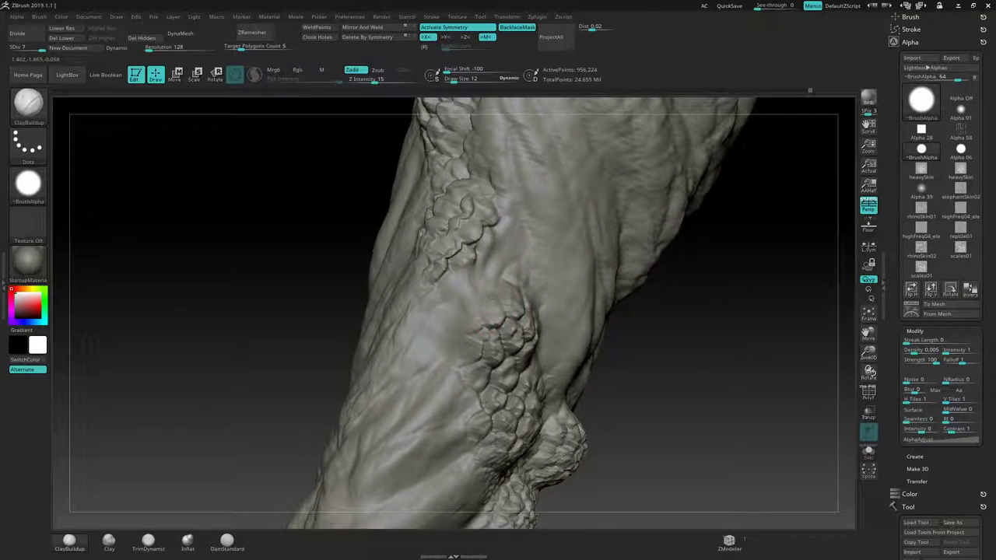
right_drag(698, 350, 516, 287)
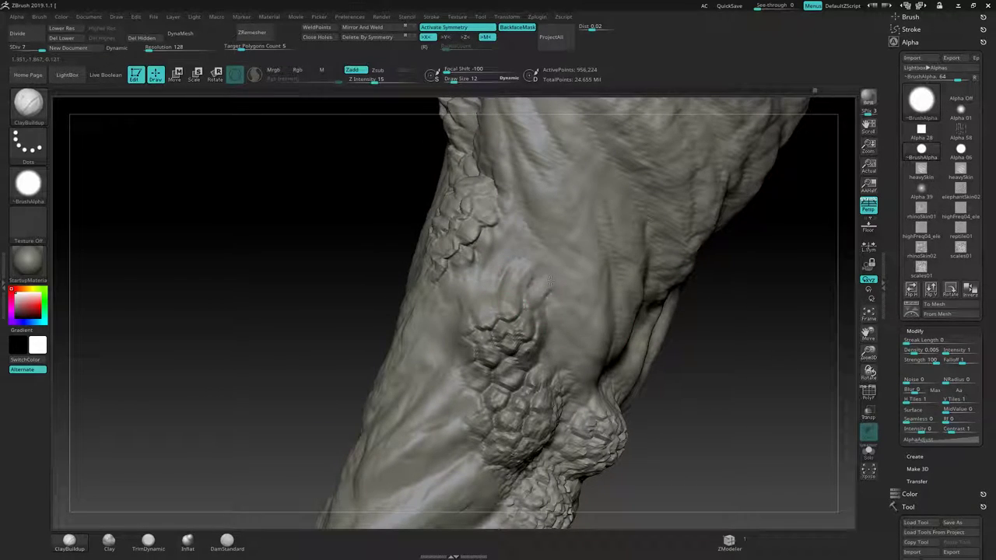
right_drag(527, 340, 543, 289)
mouse_move(408, 271)
right_down()
mouse_move(424, 319)
mouse_move(446, 339)
mouse_move(390, 259)
right_up()
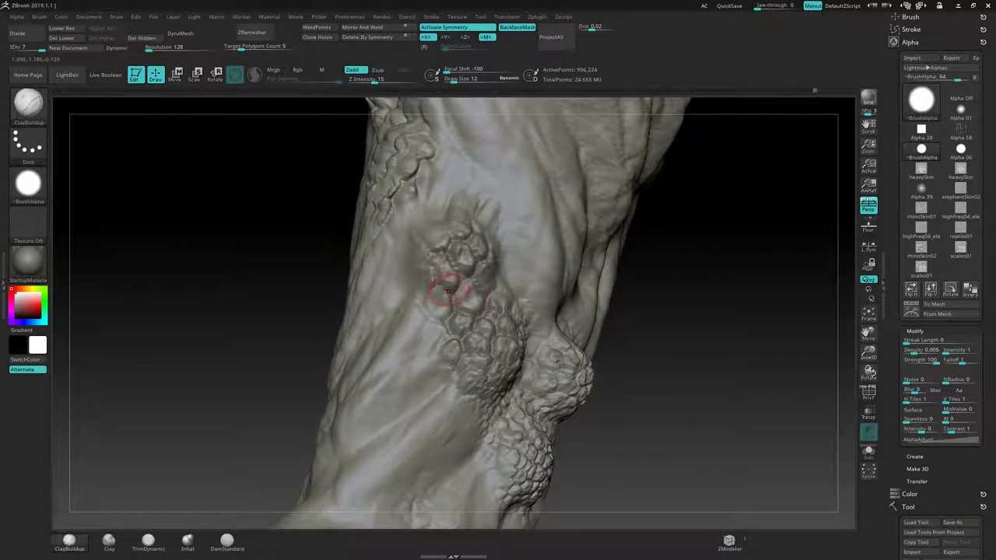
Step: Smooth away the scales in the gap between the two neighbouring clusters and blend the gap with clay
mouse_move(451, 291)
shift+mouse_down()
mouse_move(502, 309)
mouse_move(460, 333)
mouse_move(453, 318)
mouse_move(453, 332)
mouse_move(473, 307)
shift+mouse_up()
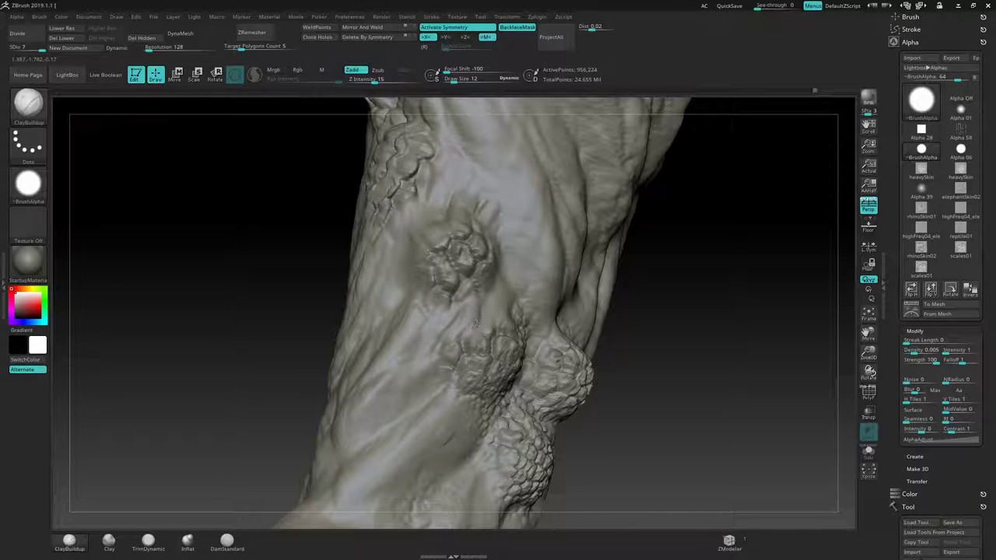
mouse_move(715, 306)
right_down()
mouse_move(558, 324)
mouse_move(525, 311)
right_up()
drag(518, 291, 526, 301)
alt+right_drag(515, 291, 494, 208)
right_drag(484, 157, 491, 153)
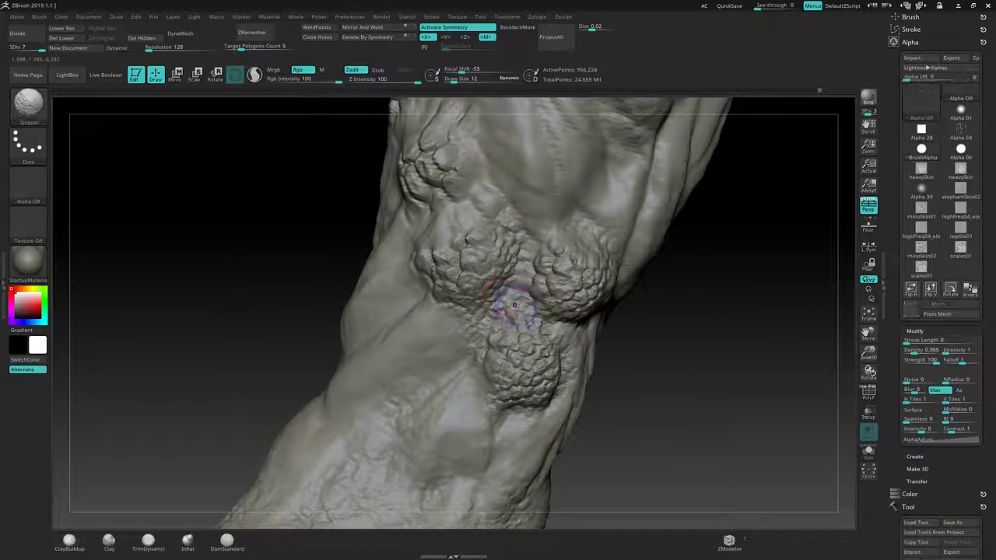
Step: Smooth the skin in the valley between the three scaly bumps near the wrist and touch it up with clay
shift+drag(519, 293, 473, 336)
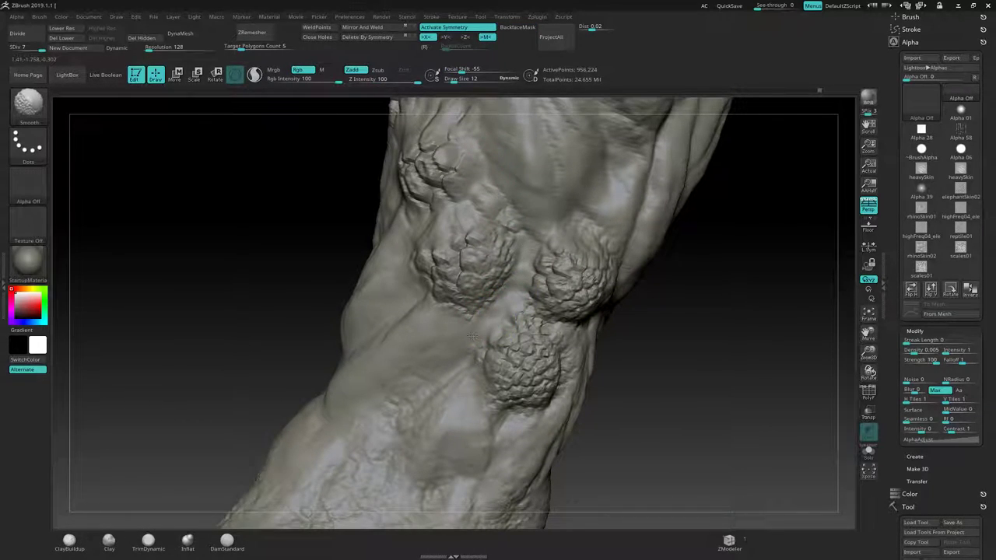
drag(488, 304, 476, 315)
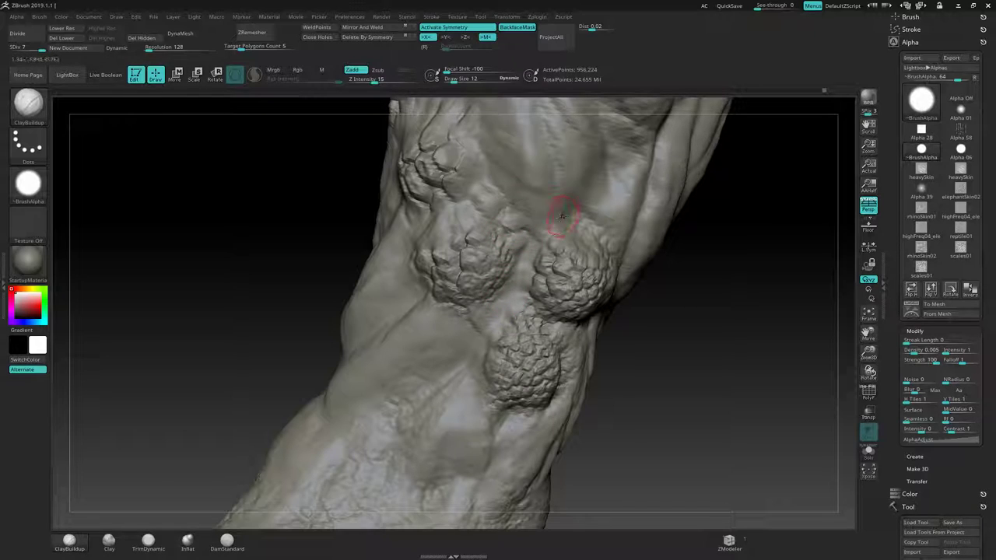
drag(720, 260, 622, 257)
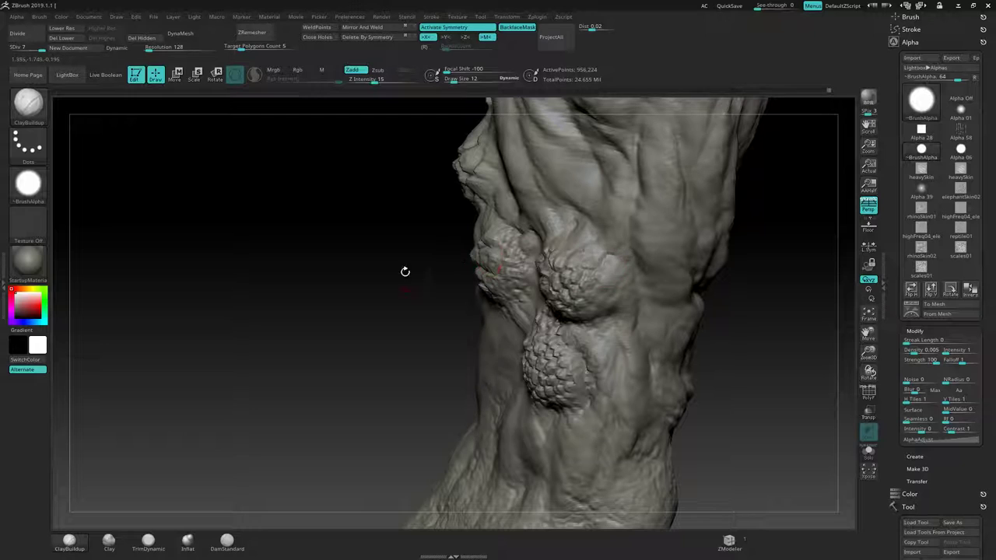
Step: Build up clay folds around the underside of the lowest scaly bump and across the smooth skin beside it
mouse_move(405, 270)
mouse_down()
mouse_move(517, 321)
mouse_move(503, 359)
mouse_move(505, 382)
mouse_move(523, 395)
mouse_up()
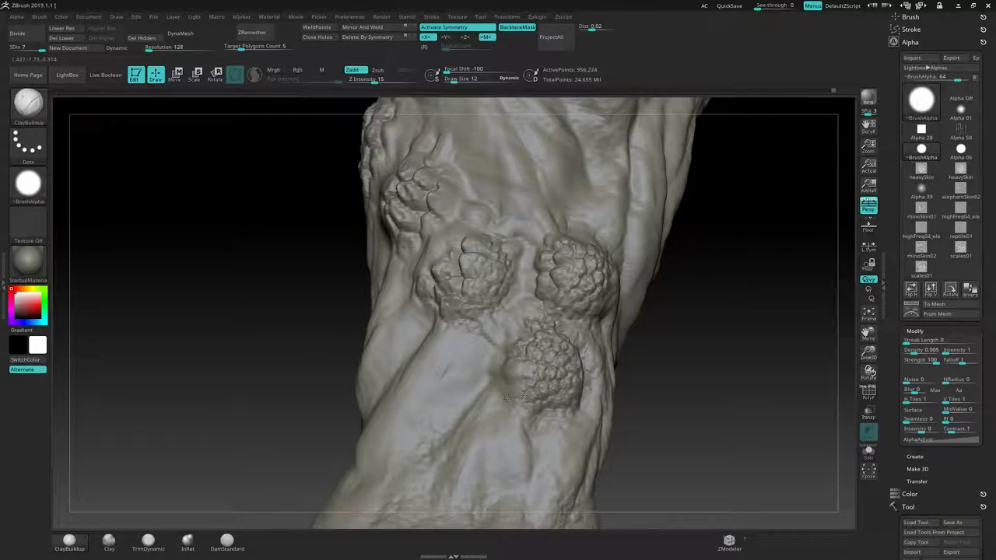
mouse_move(675, 389)
mouse_down()
mouse_move(689, 331)
mouse_move(676, 339)
mouse_up()
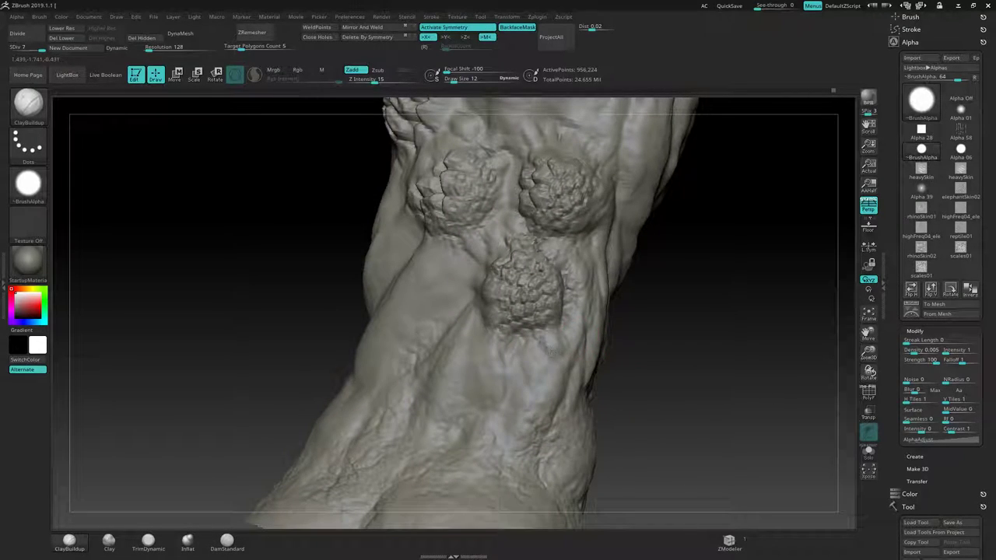
mouse_move(540, 352)
mouse_down()
mouse_move(566, 333)
mouse_move(573, 287)
mouse_up()
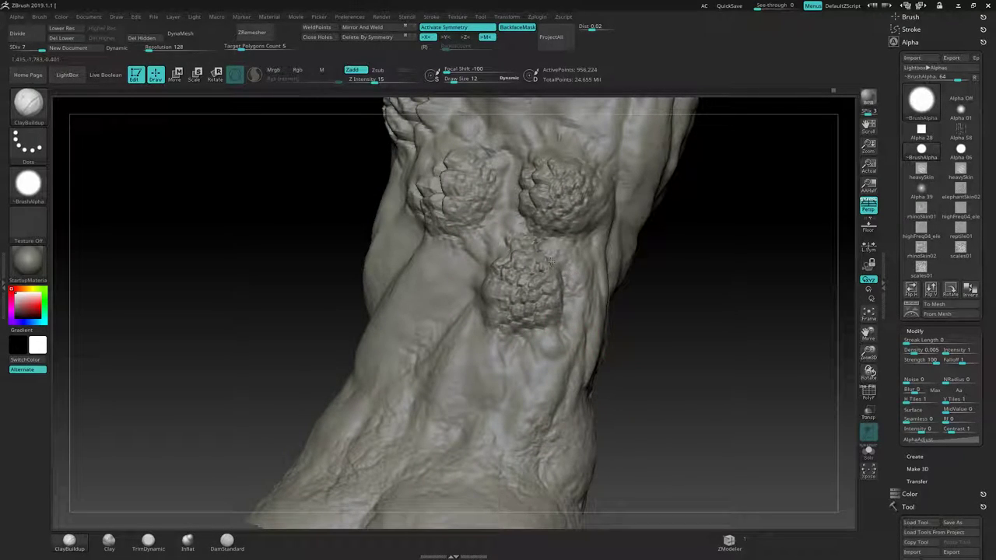
drag(534, 338, 501, 360)
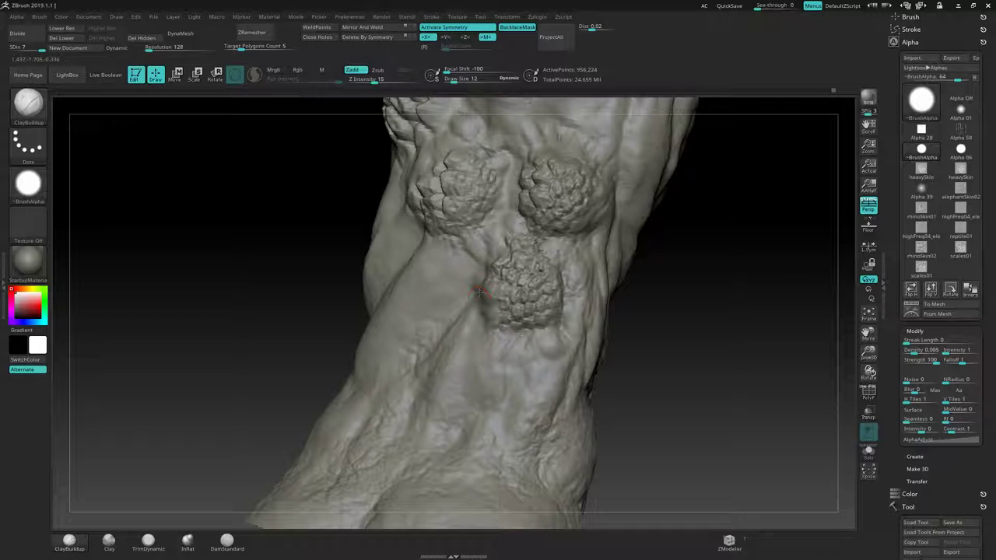
drag(438, 304, 465, 255)
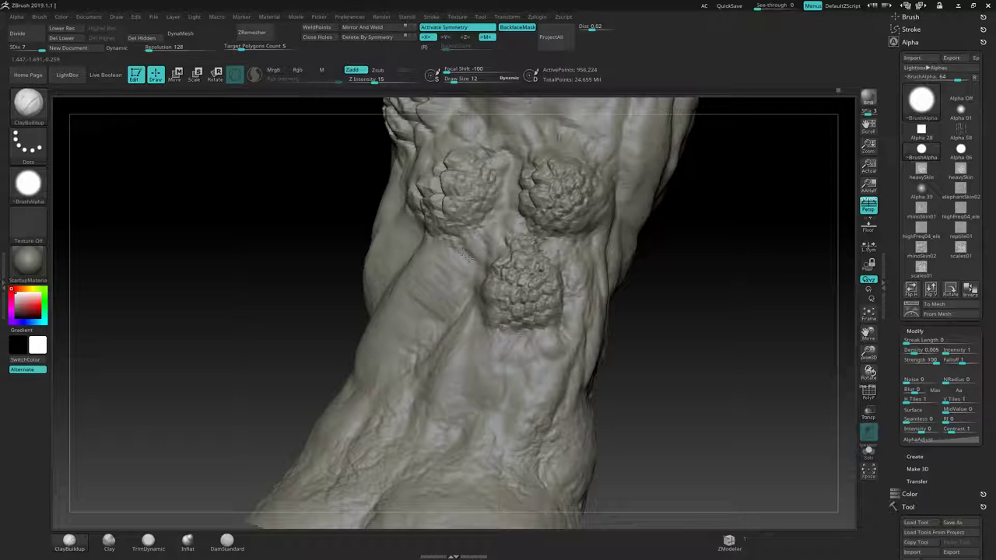
mouse_move(405, 330)
mouse_down()
mouse_move(363, 291)
mouse_move(576, 293)
mouse_move(540, 306)
mouse_move(508, 280)
mouse_move(545, 296)
mouse_move(460, 316)
mouse_move(371, 310)
mouse_move(471, 312)
mouse_move(434, 310)
mouse_up()
Step: Unhide the rest of the creature and check the detailed forearm from the front and back
key(ctrl+shift)
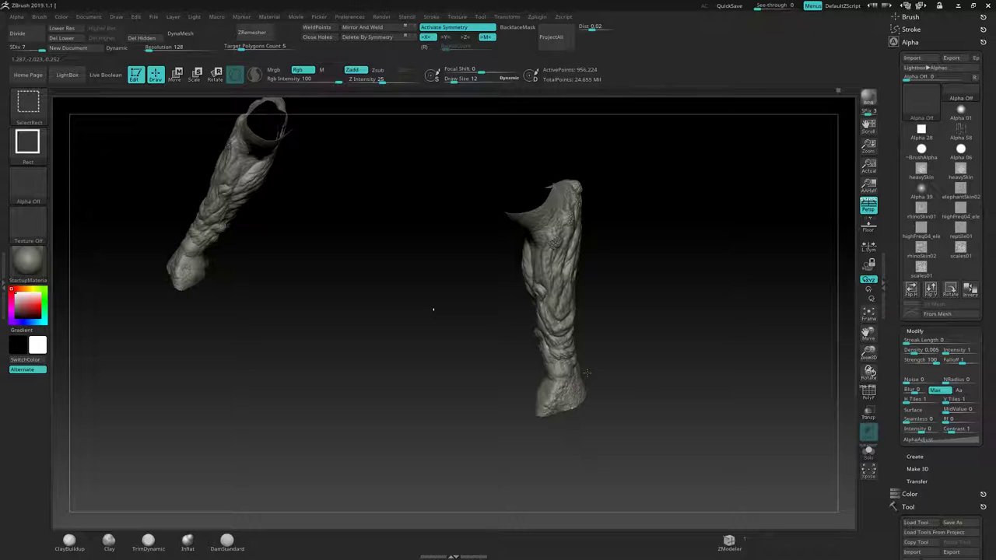
ctrl+shift+click(513, 312)
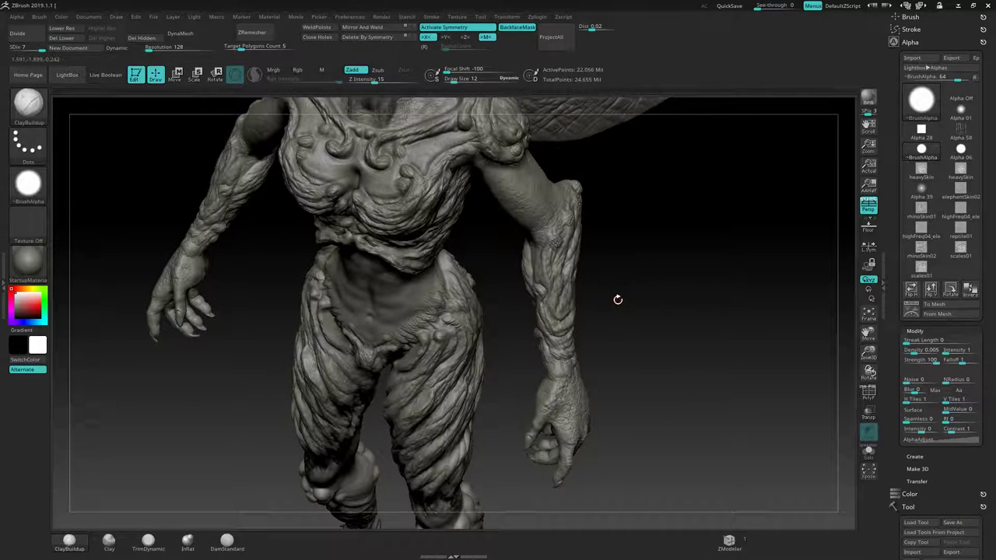
drag(615, 298, 588, 270)
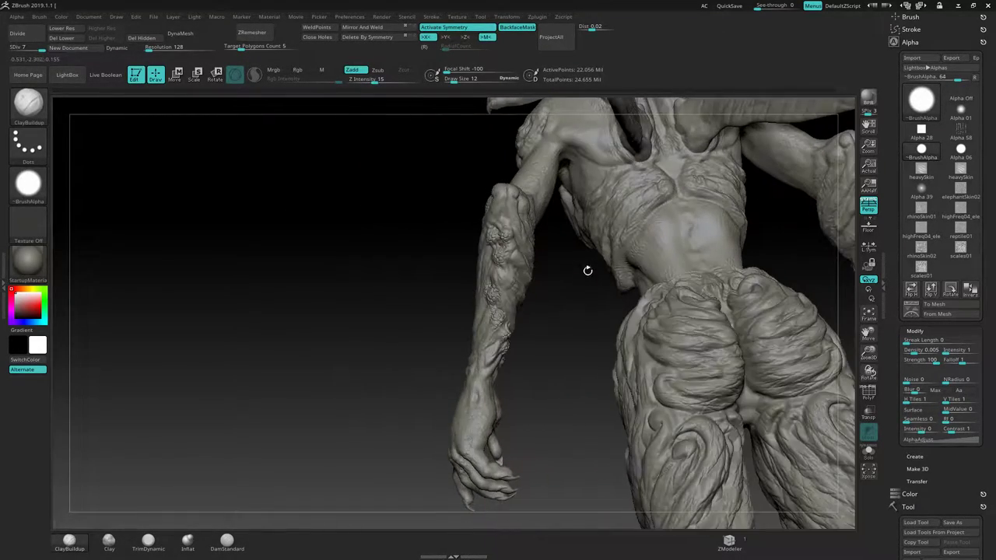
Step: Switch to the DamStandard brush for stamping scales on the elbow bumps
key(b)
key(d)
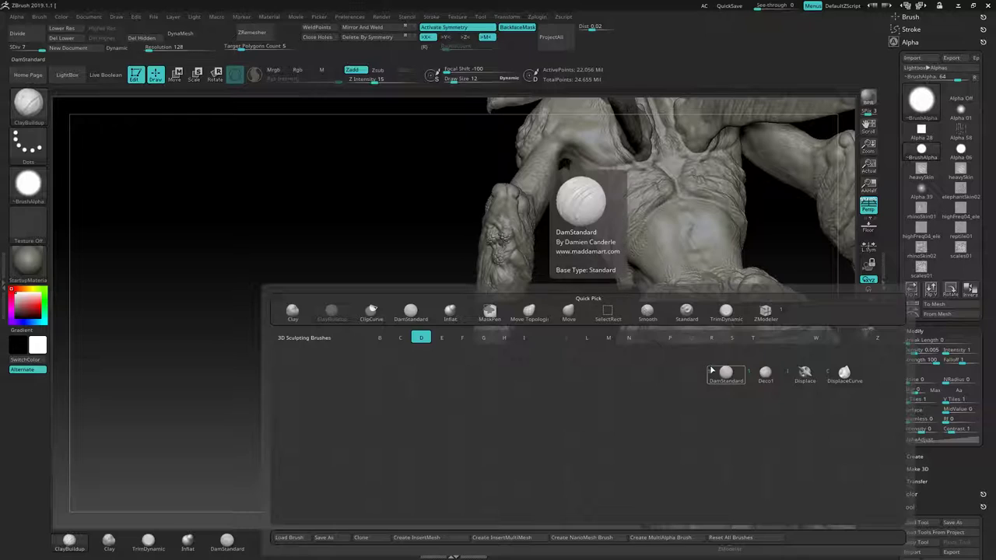
key(s)
mouse_move(712, 366)
right_down()
mouse_move(551, 234)
mouse_move(601, 279)
mouse_move(547, 306)
mouse_move(560, 340)
mouse_move(552, 340)
mouse_move(656, 369)
mouse_move(467, 288)
mouse_move(615, 344)
mouse_move(636, 329)
mouse_move(580, 321)
right_up()
mouse_move(516, 318)
ctrl+mouse_down()
mouse_move(504, 336)
mouse_move(517, 345)
mouse_move(562, 315)
mouse_move(502, 275)
ctrl+mouse_up()
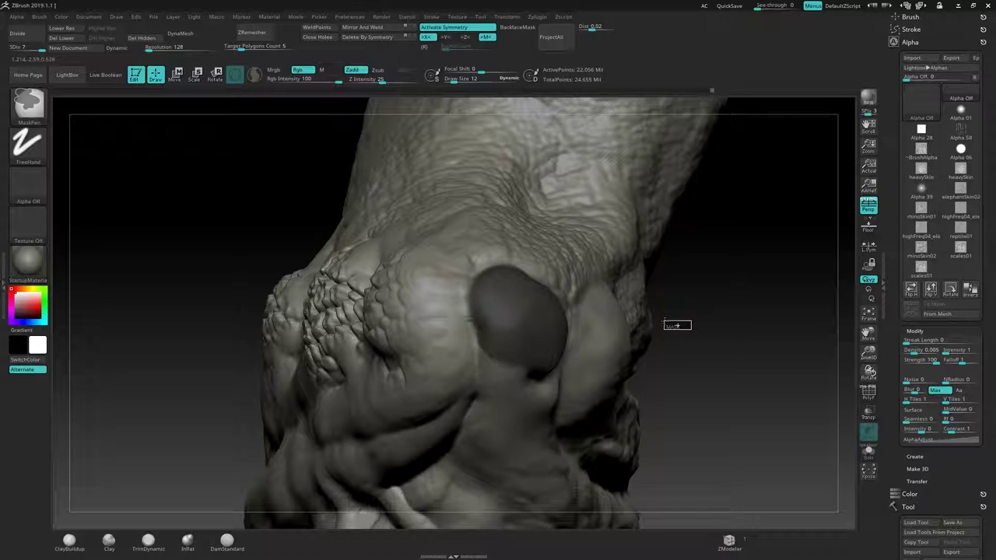
ctrl+drag(664, 321, 682, 331)
right_drag(708, 302, 661, 306)
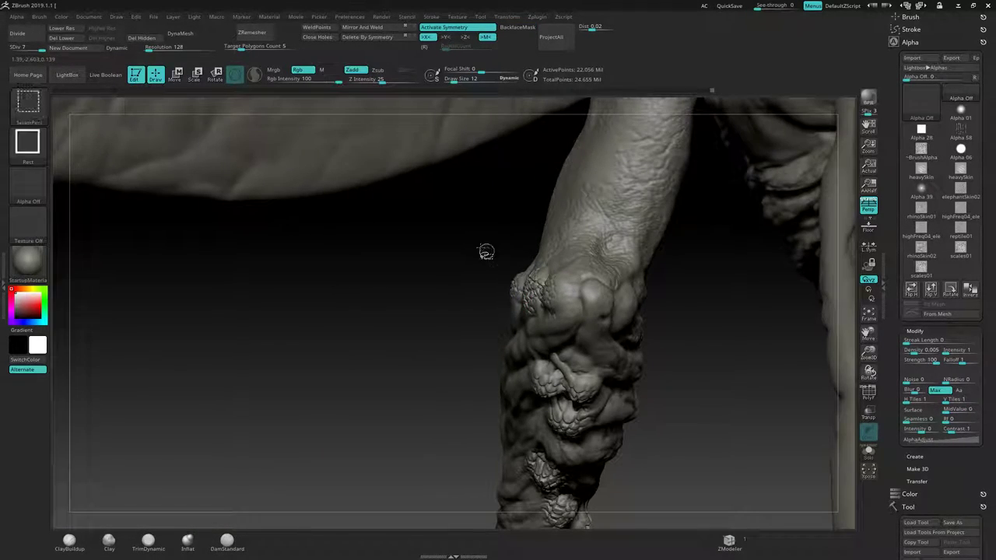
Step: Isolate the elbow section of the arm by hiding the rest of the model
mouse_move(460, 224)
ctrl+shift+mouse_down()
mouse_move(596, 351)
mouse_move(707, 386)
ctrl+shift+mouse_up()
right_drag(692, 308, 621, 310)
alt+right_drag(572, 307, 572, 405)
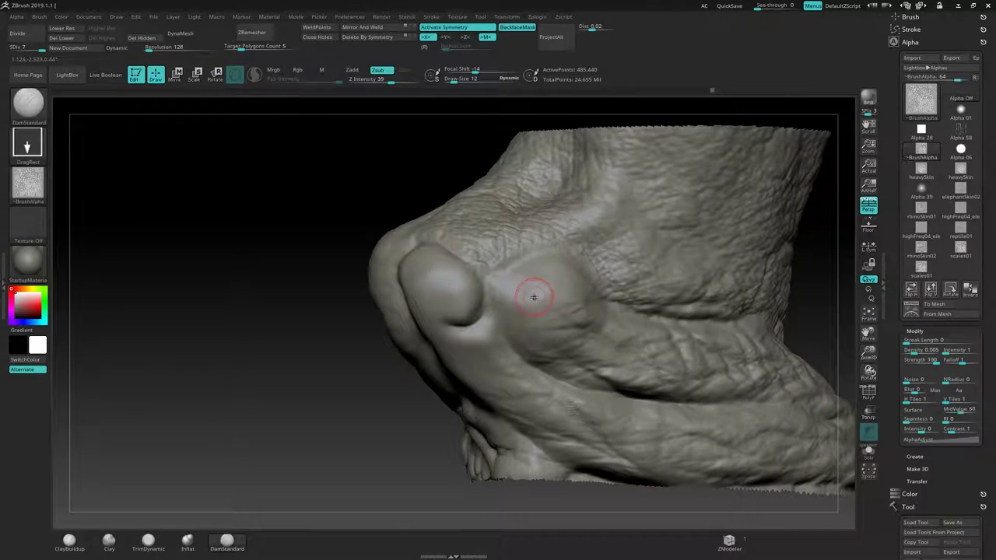
Step: Mask the two adjoining smooth bumps on the elbow using a draw size of 23
key(s)
mouse_move(535, 296)
mouse_down()
mouse_move(560, 305)
mouse_move(517, 311)
mouse_move(545, 282)
mouse_move(536, 334)
mouse_up()
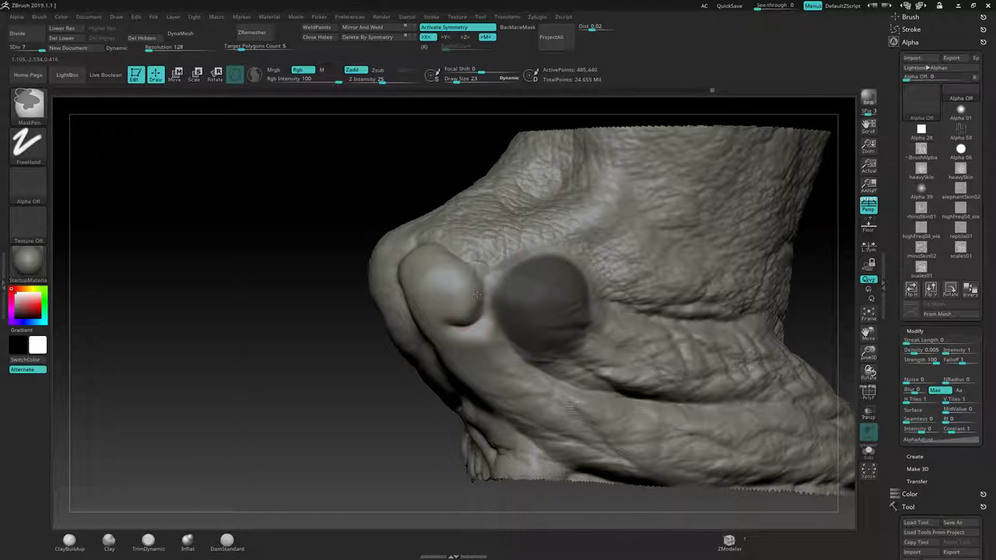
right_drag(455, 292, 523, 298)
mouse_move(451, 266)
ctrl+mouse_down()
mouse_move(458, 287)
mouse_move(447, 273)
mouse_move(483, 305)
mouse_move(471, 273)
mouse_move(443, 335)
mouse_move(482, 331)
ctrl+mouse_up()
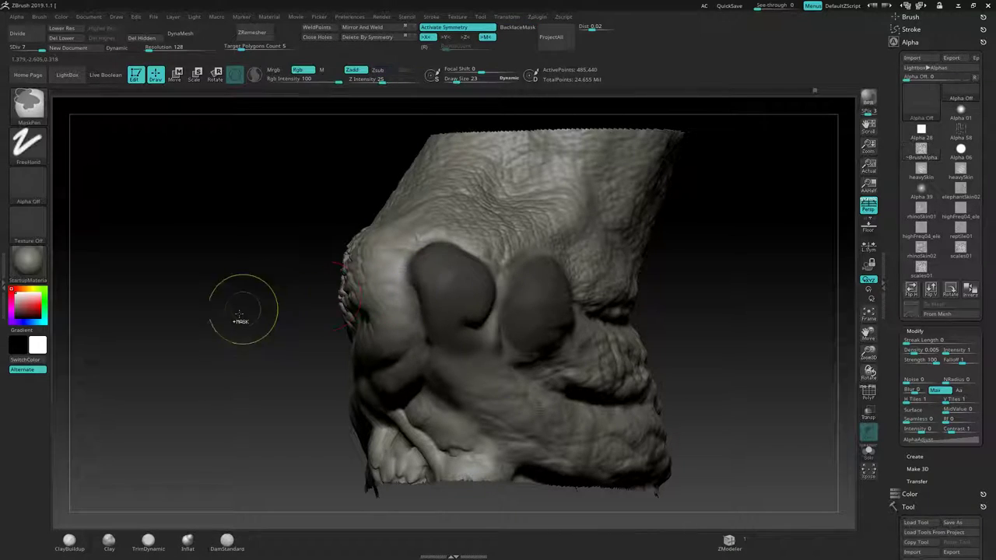
Step: Invert the mask and stamp the scale alpha onto both exposed elbow bumps with DamStandard, redoing the stamp on the second bump
ctrl+click(240, 315)
click(227, 539)
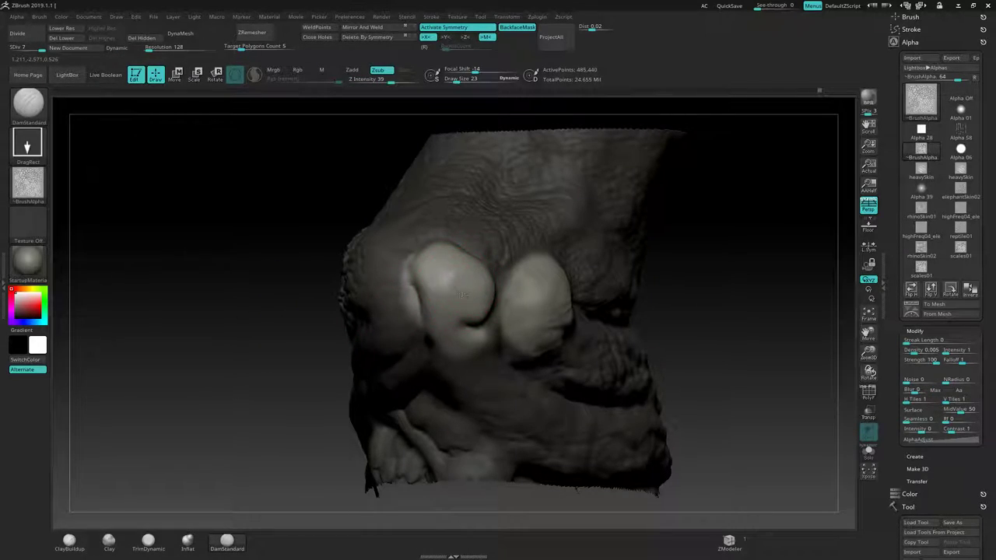
drag(461, 294, 582, 350)
key(ctrl)
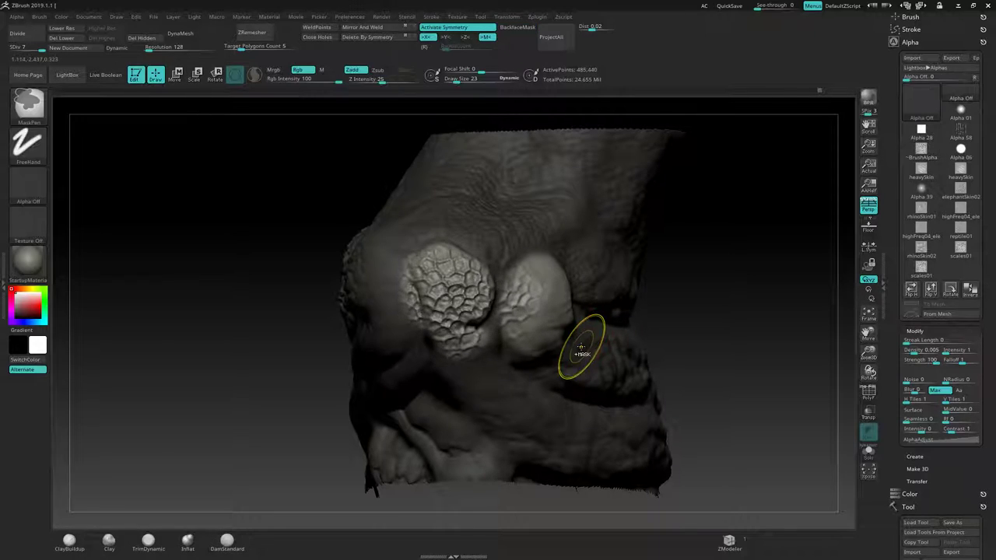
key(ctrl+z)
drag(492, 304, 585, 356)
mouse_move(684, 296)
mouse_down()
mouse_move(615, 303)
mouse_move(592, 319)
mouse_move(614, 349)
mouse_up()
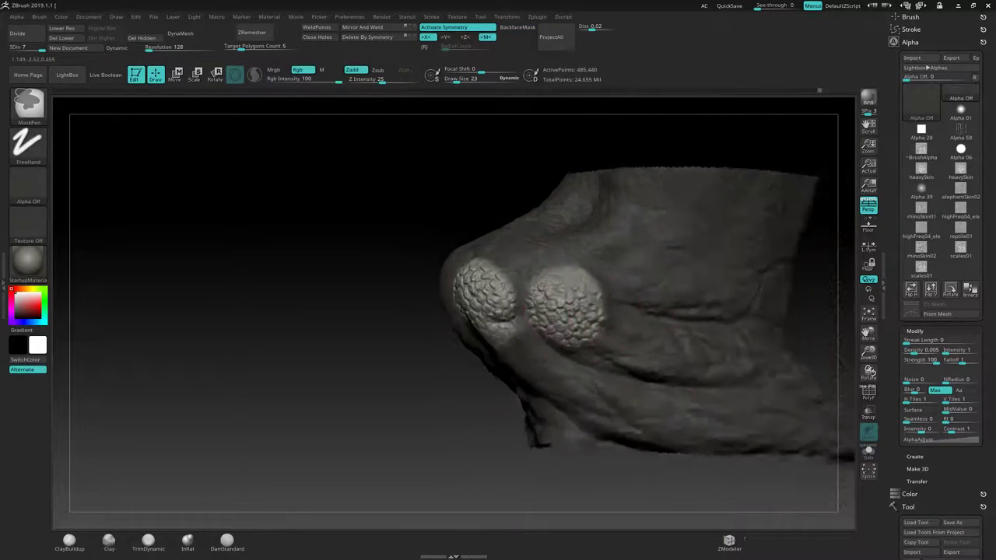
Step: Clear the mask and stamp extra scales over the lower edge of the first elbow bump where it meets the second
ctrl+right_drag(429, 404, 429, 345)
drag(429, 344, 498, 342)
ctrl+drag(606, 327, 659, 324)
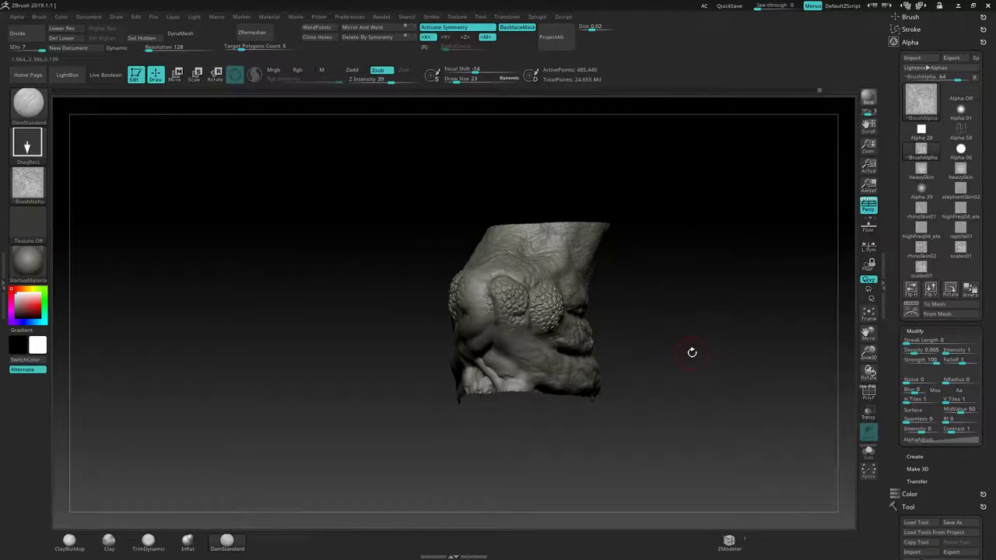
drag(404, 393, 459, 398)
alt+right_drag(459, 398, 447, 363)
ctrl+right_drag(446, 363, 449, 432)
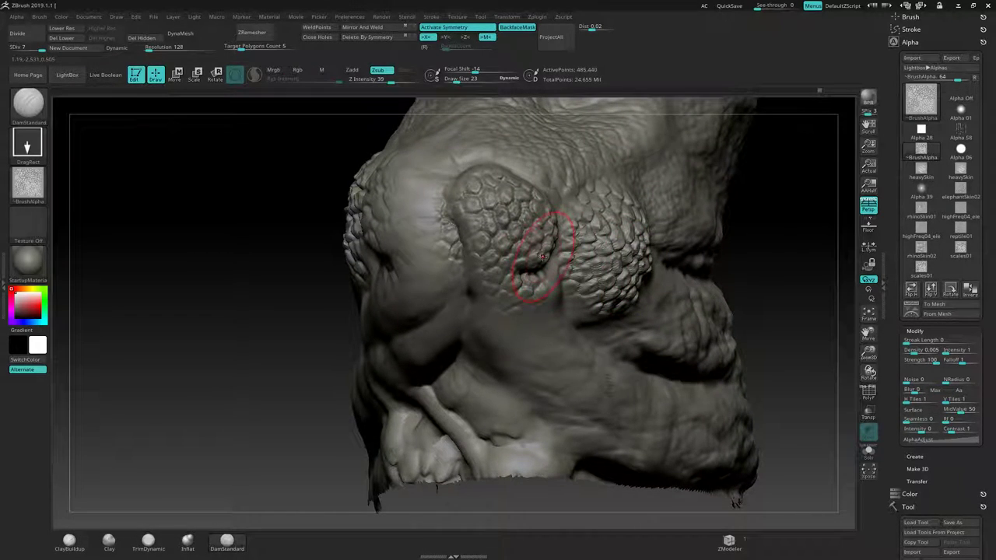
mouse_move(542, 257)
mouse_down()
mouse_move(578, 296)
mouse_move(568, 296)
mouse_up()
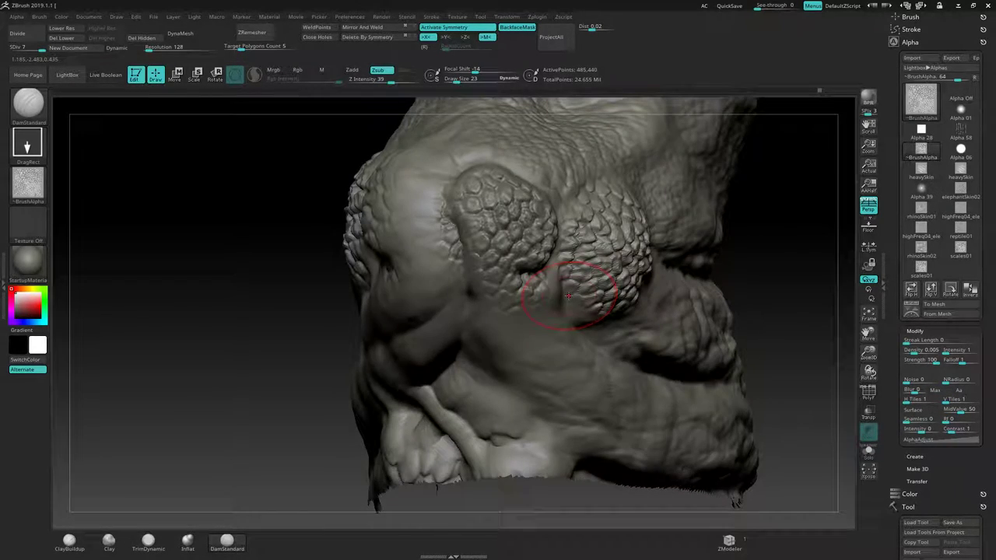
Step: Switch to ClayBuildup at draw size 10 and blend the first elbow bump's scaly edge into the adjoining smooth bump
key(b)
key(c)
key(b)
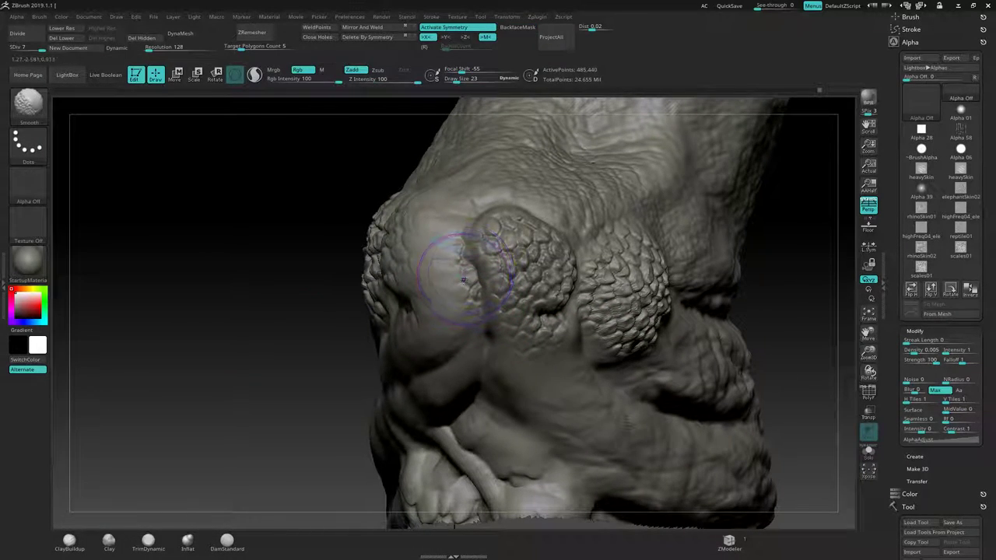
key(s)
drag(335, 298, 472, 253)
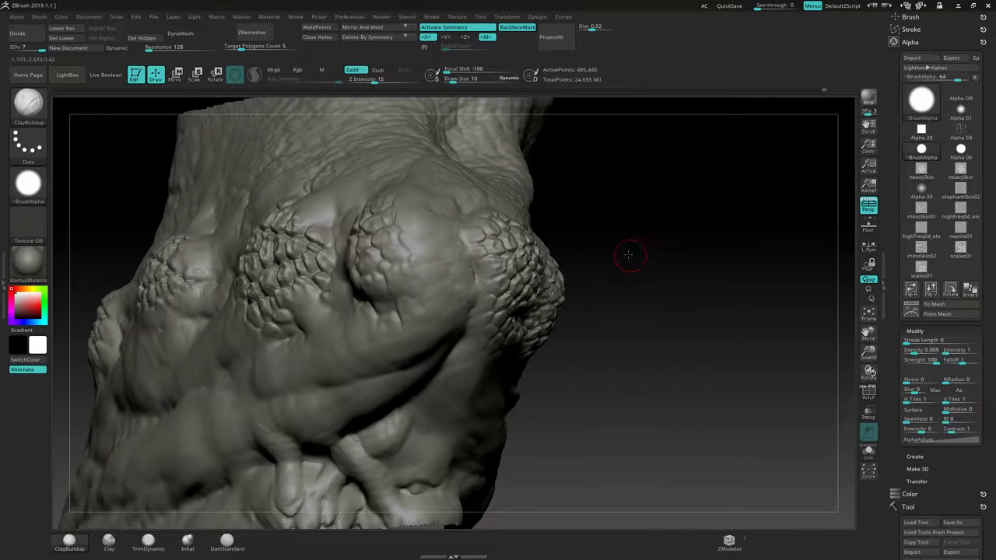
Step: Build clay ridges running down from the scaly elbow bumps into the forearm folds with ClayBuildup, raising the draw size to 17
drag(628, 256, 562, 244)
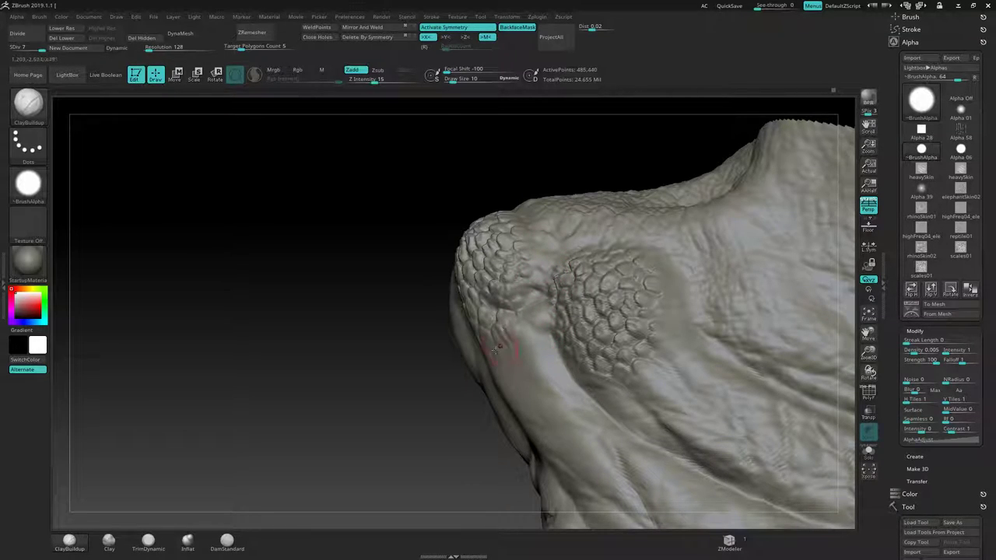
drag(396, 369, 423, 338)
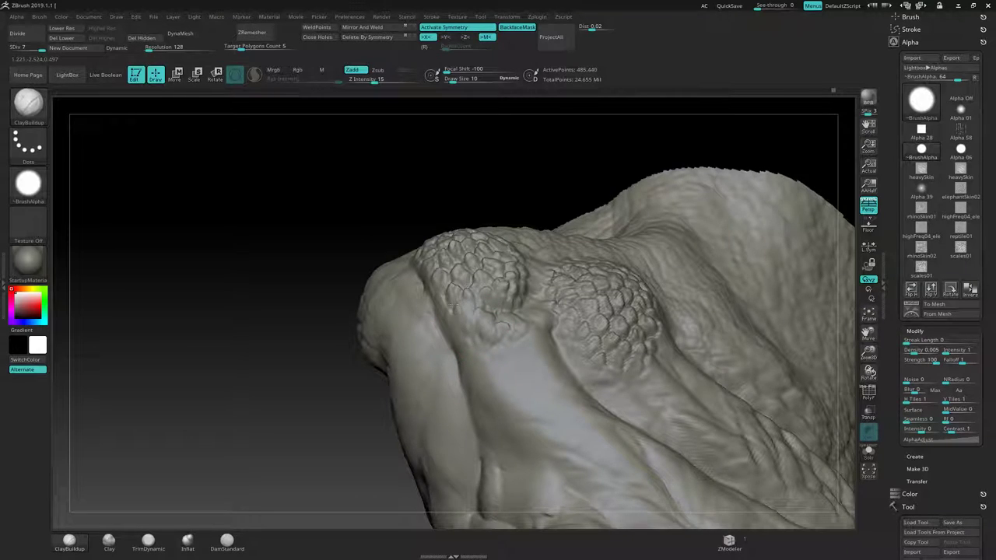
drag(495, 339, 515, 333)
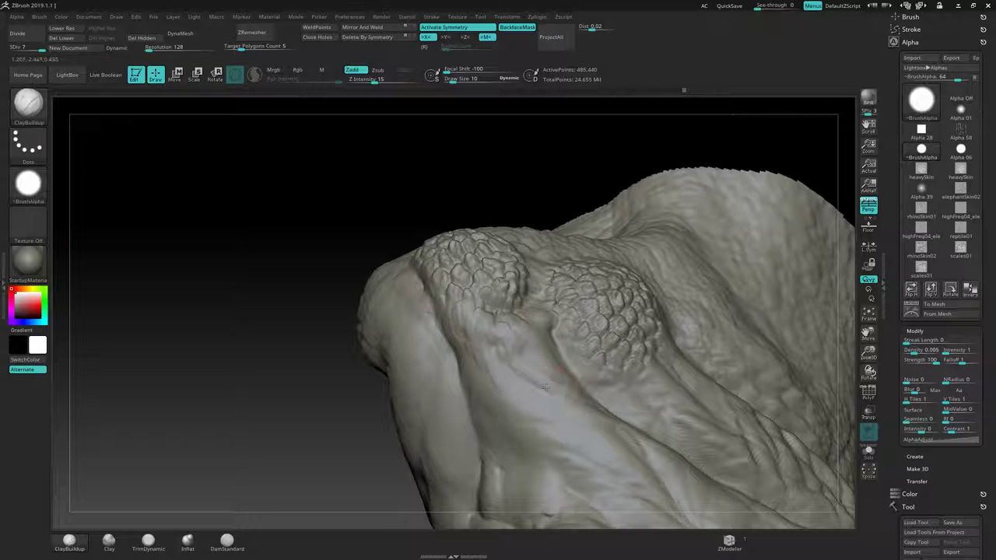
mouse_move(535, 399)
mouse_down()
mouse_move(584, 407)
mouse_move(537, 406)
mouse_up()
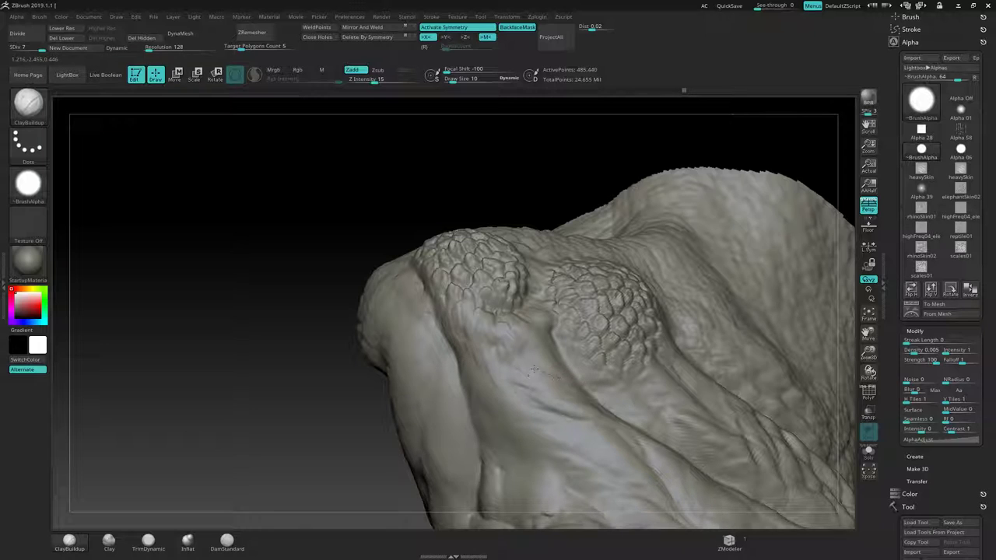
right_drag(562, 427, 724, 397)
key(s)
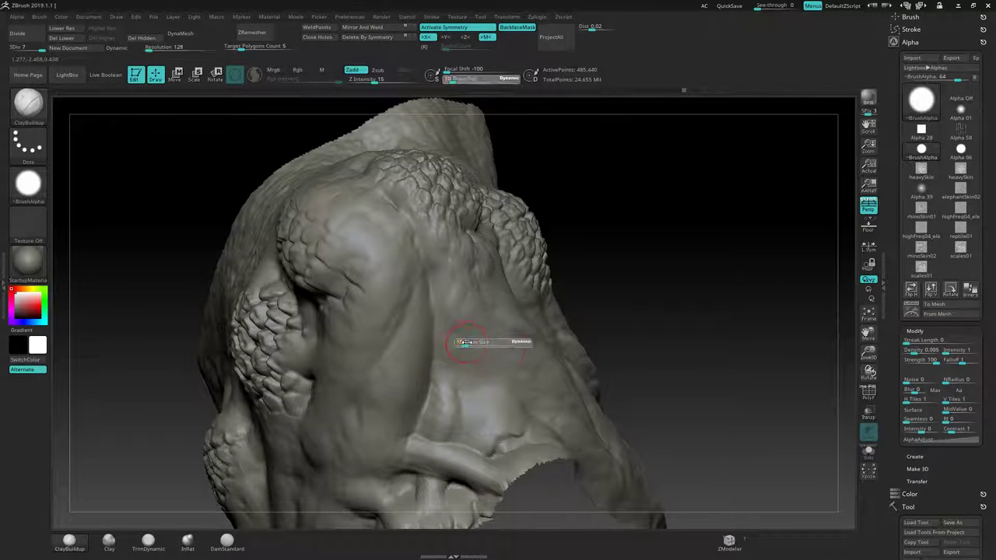
drag(464, 345, 481, 383)
key(s)
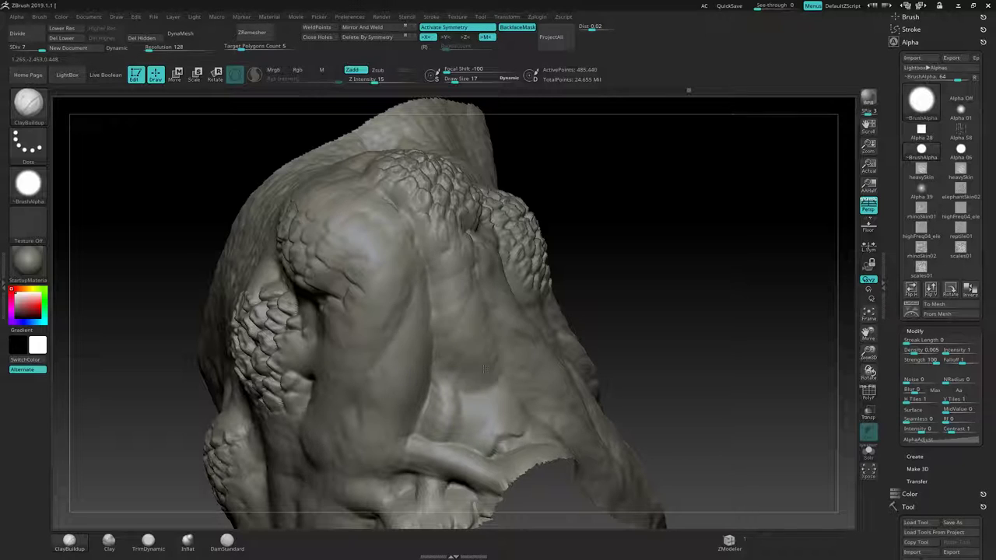
Step: Unhide the rest of the body and examine the detailed arms against the torso and wings
ctrl+right_drag(487, 248, 307, 278)
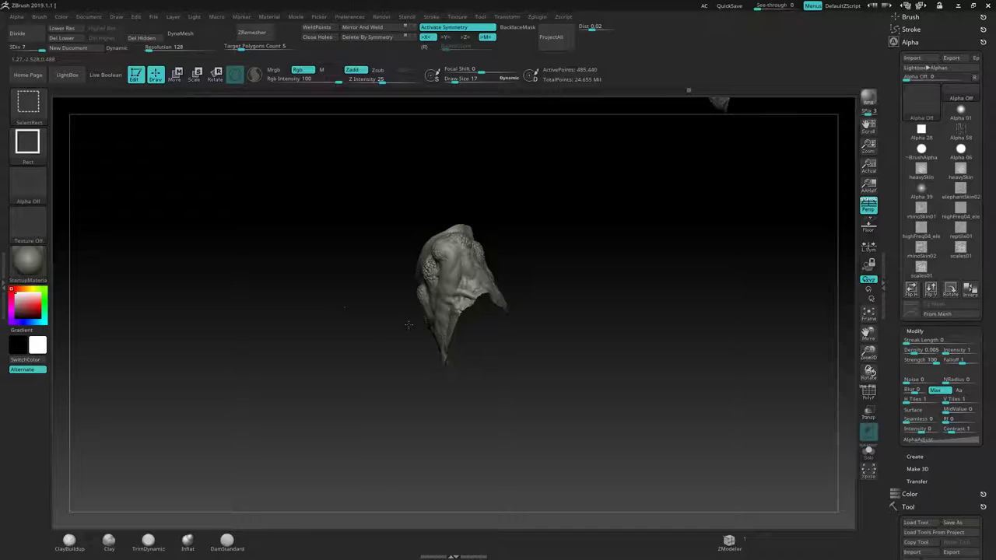
ctrl+shift+click(542, 362)
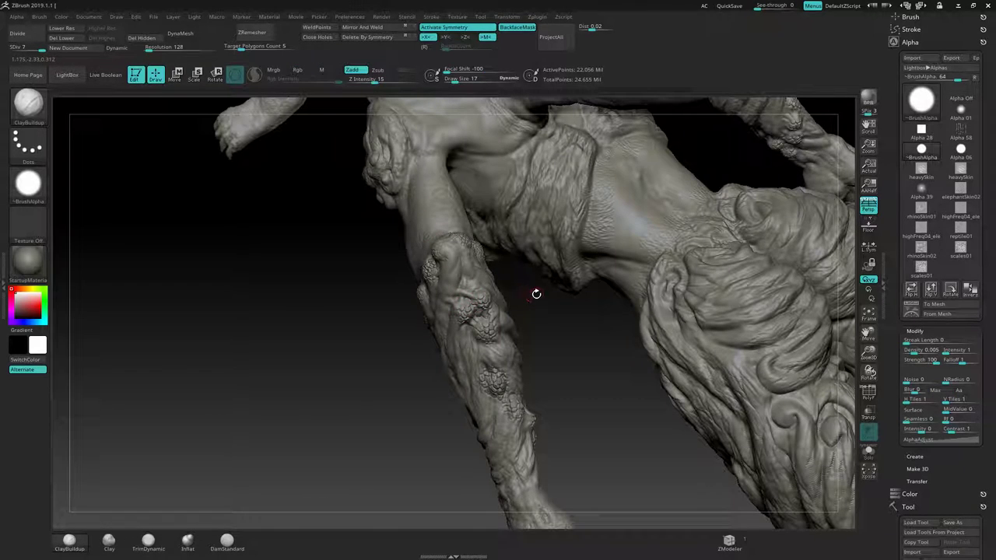
mouse_move(538, 324)
right_down()
mouse_move(407, 340)
mouse_move(524, 328)
mouse_move(489, 357)
mouse_move(506, 427)
mouse_move(513, 340)
right_up()
drag(367, 306, 420, 305)
mouse_move(420, 307)
right_down()
mouse_move(556, 318)
mouse_move(662, 275)
mouse_move(671, 281)
right_up()
right_click(670, 282)
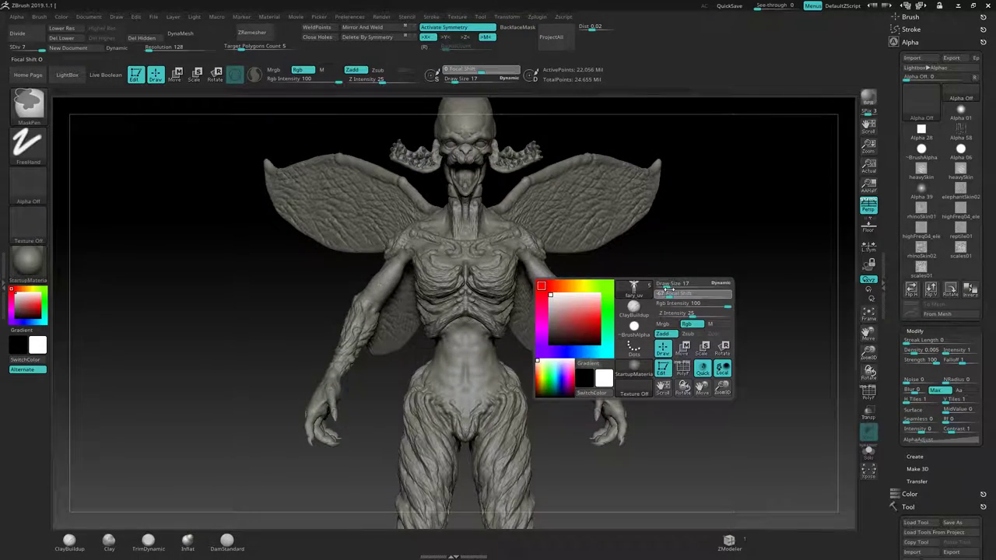
mouse_move(645, 273)
ctrl+right_down()
mouse_move(690, 291)
mouse_move(607, 313)
mouse_move(735, 303)
ctrl+right_up()
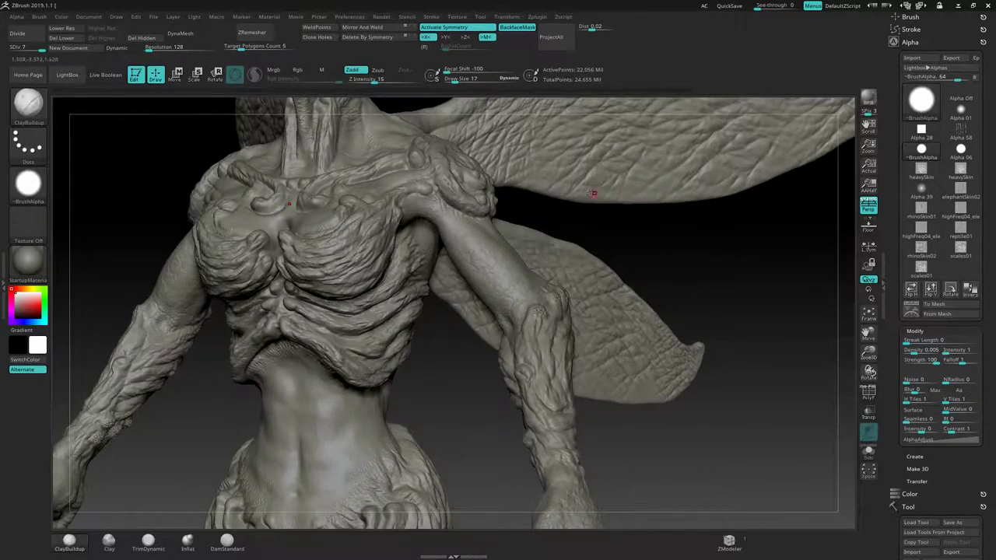
mouse_move(594, 191)
alt+right_down()
mouse_move(646, 353)
mouse_move(665, 329)
mouse_move(558, 235)
mouse_move(603, 190)
mouse_move(655, 202)
alt+right_up()
Step: Examine the surface detail on the creature's head, hand and legs from several angles
click(868, 99)
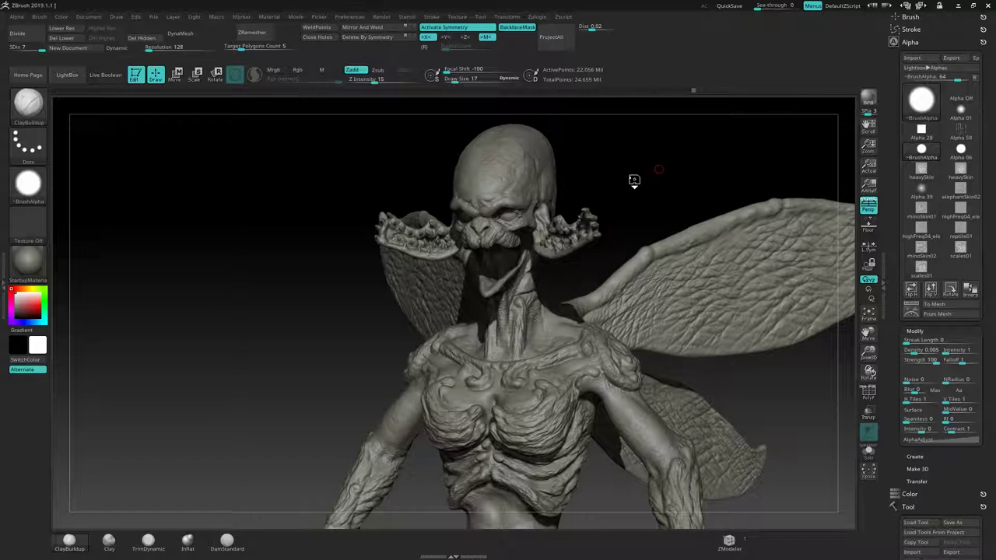
key(space)
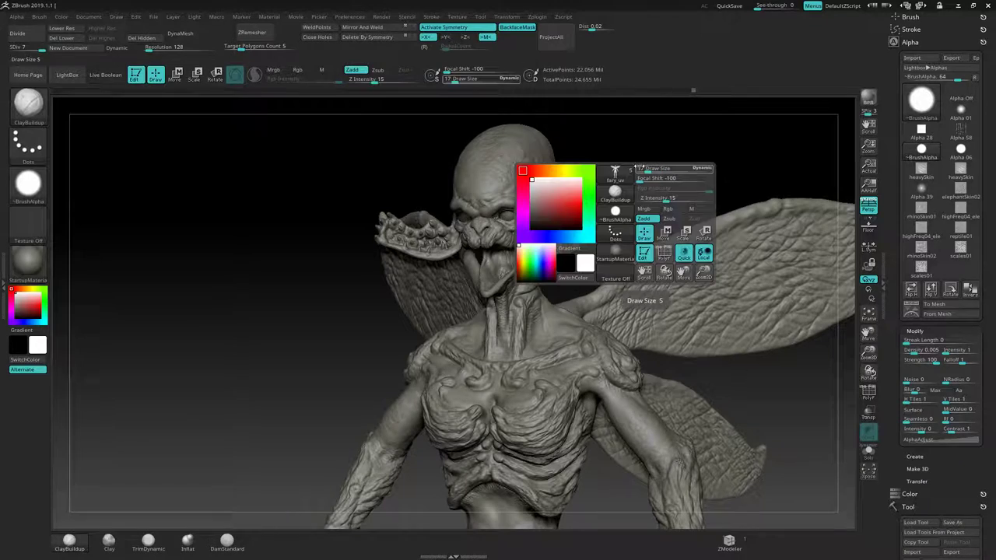
drag(666, 158, 665, 167)
alt+right_drag(666, 168, 529, 214)
right_drag(605, 258, 623, 272)
alt+right_drag(622, 272, 776, 238)
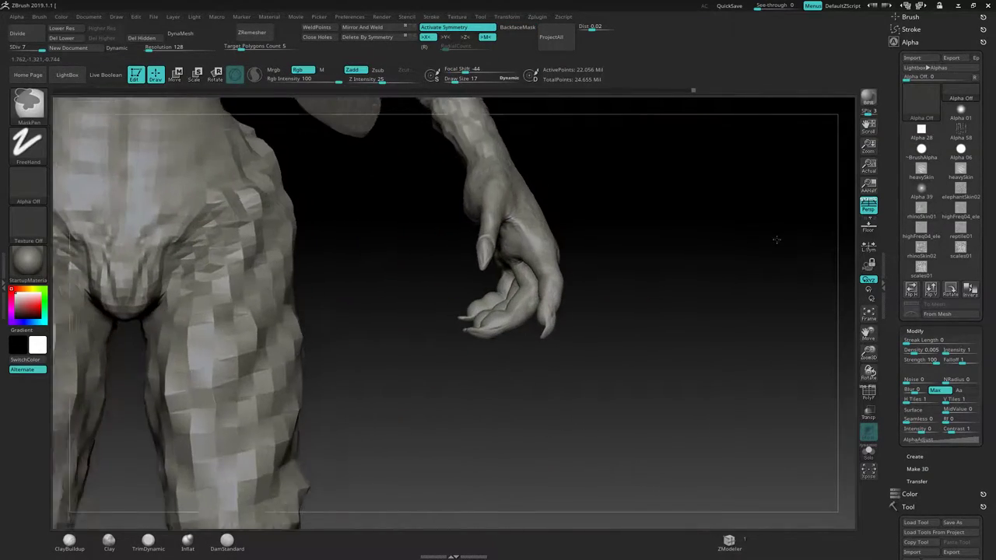
right_drag(641, 239, 567, 236)
drag(567, 235, 542, 244)
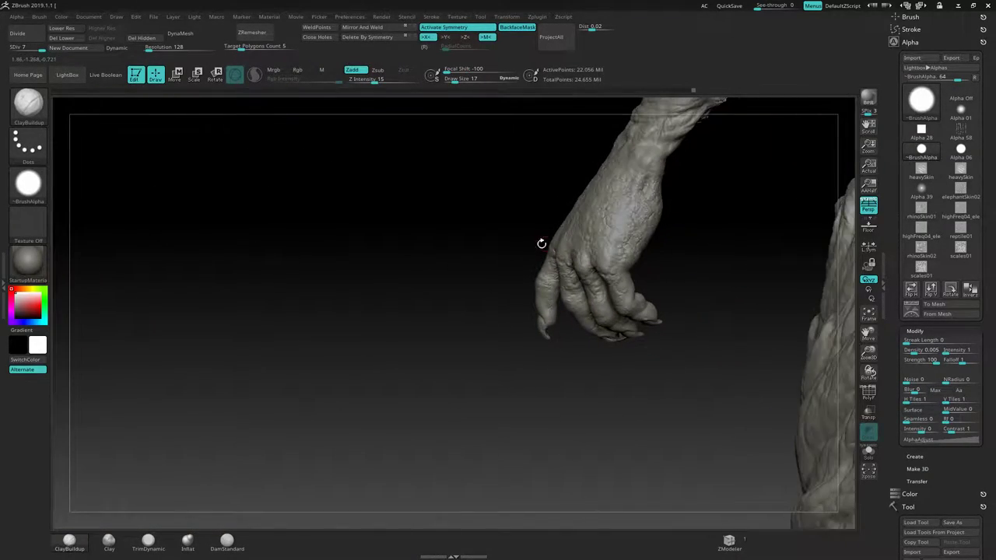
right_drag(482, 238, 600, 272)
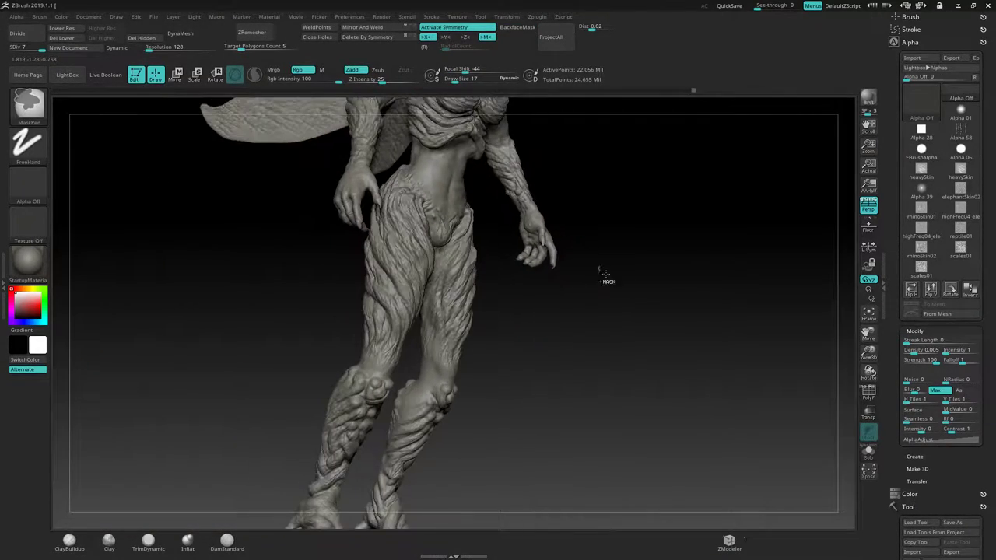
Step: Isolate both lower legs, from just above the knees down to the feet, in the front view
shift+drag(619, 305, 587, 212)
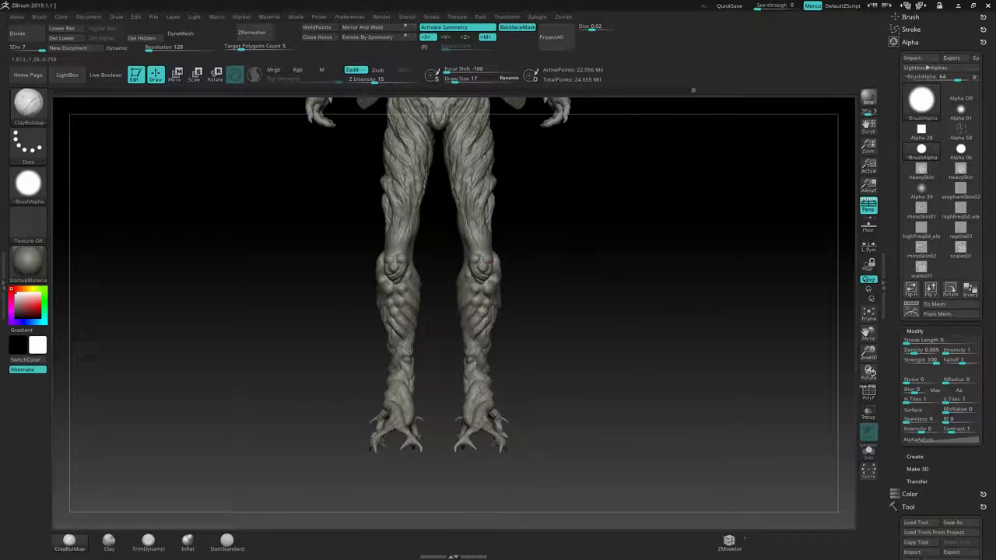
ctrl+shift+drag(438, 226, 545, 463)
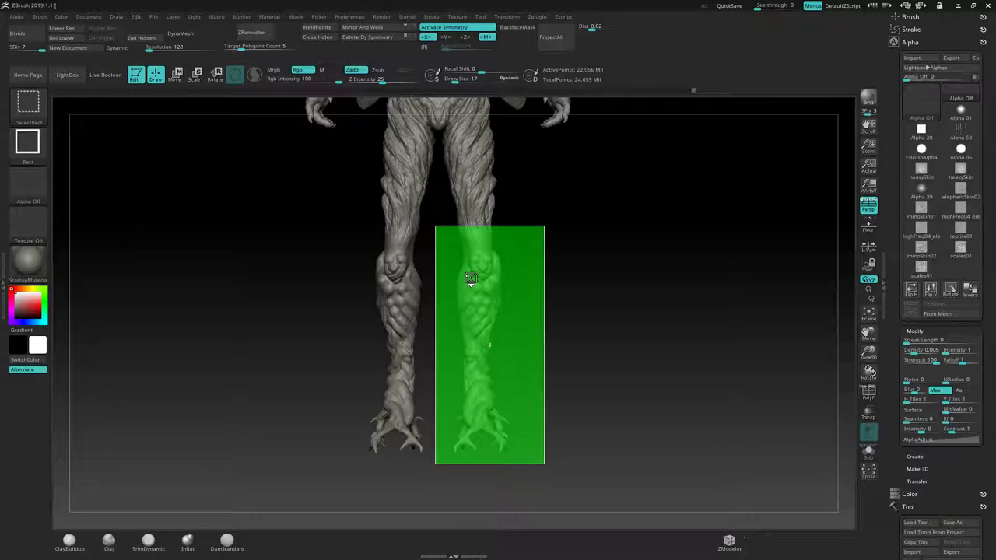
ctrl+shift+drag(470, 280, 470, 280)
right_drag(562, 247, 506, 257)
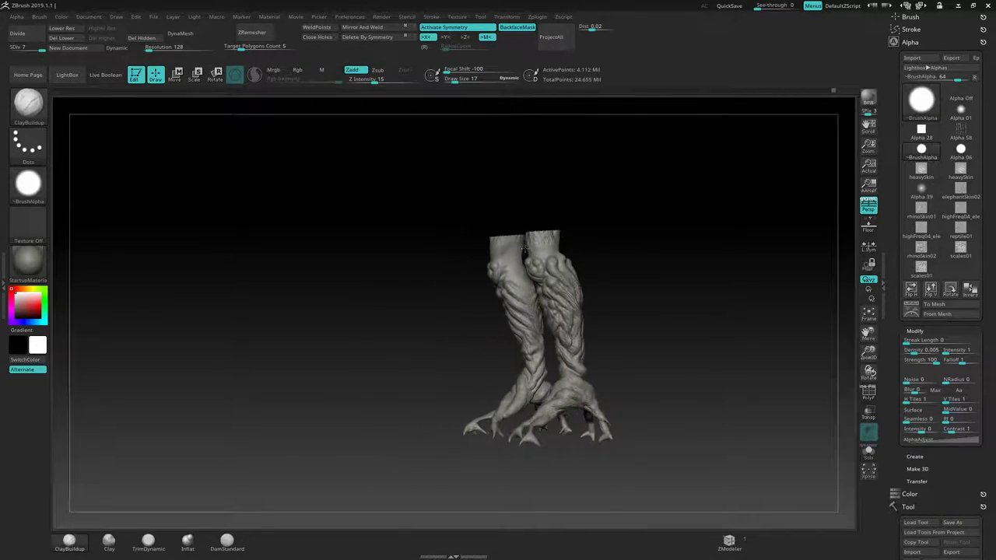
Step: Mask the round bump beside the kneecap and the kneecap's upper outer bump using a draw size of 39
alt+right_drag(591, 260, 491, 249)
mouse_move(591, 210)
ctrl+right_down()
mouse_move(636, 231)
mouse_move(543, 244)
mouse_move(596, 218)
mouse_move(612, 190)
ctrl+right_up()
mouse_move(611, 190)
right_down()
mouse_move(631, 169)
mouse_move(628, 177)
right_up()
key(s)
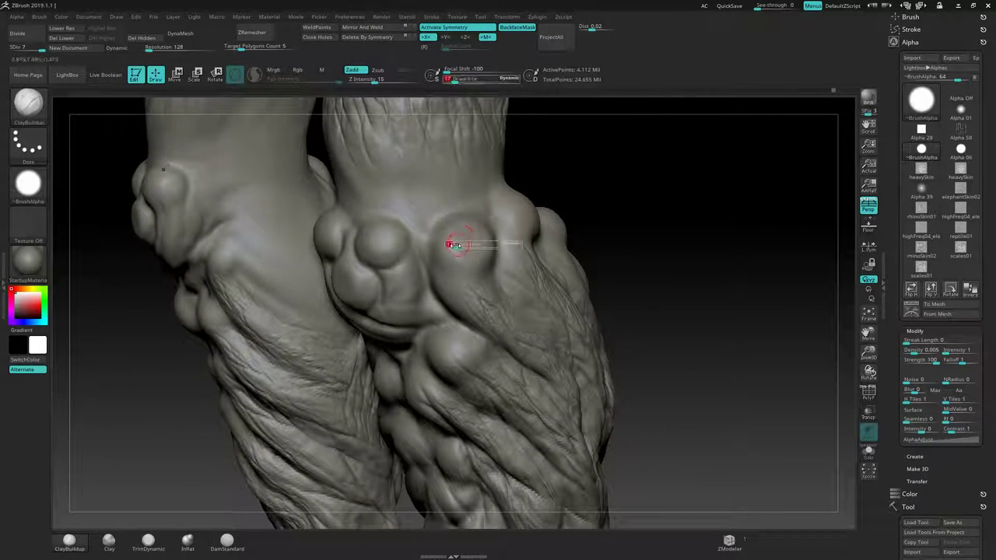
mouse_move(449, 245)
mouse_down()
mouse_move(462, 243)
mouse_move(456, 261)
mouse_move(459, 241)
mouse_move(480, 237)
mouse_up()
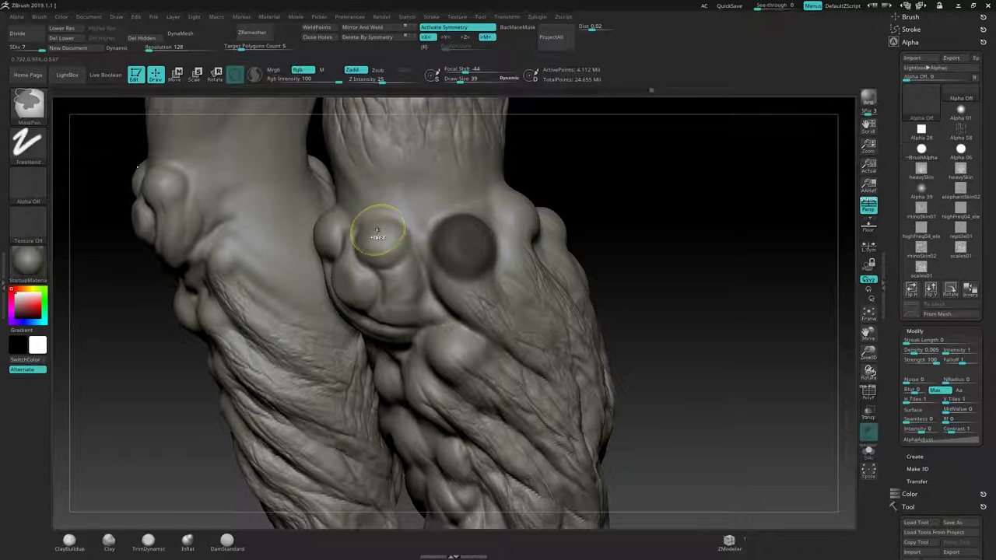
ctrl+drag(378, 229, 383, 246)
Step: Mask the row of three smooth bumps on the upper shin just below the kneecap
mouse_move(569, 192)
mouse_down()
mouse_move(589, 156)
mouse_move(560, 171)
mouse_up()
ctrl+drag(490, 267, 490, 274)
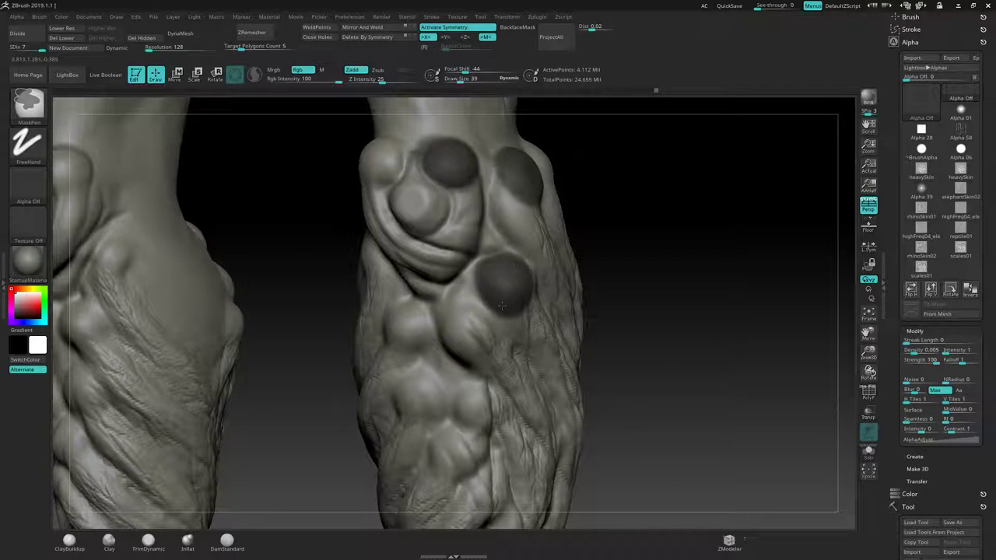
ctrl+drag(457, 322, 469, 325)
drag(613, 270, 650, 269)
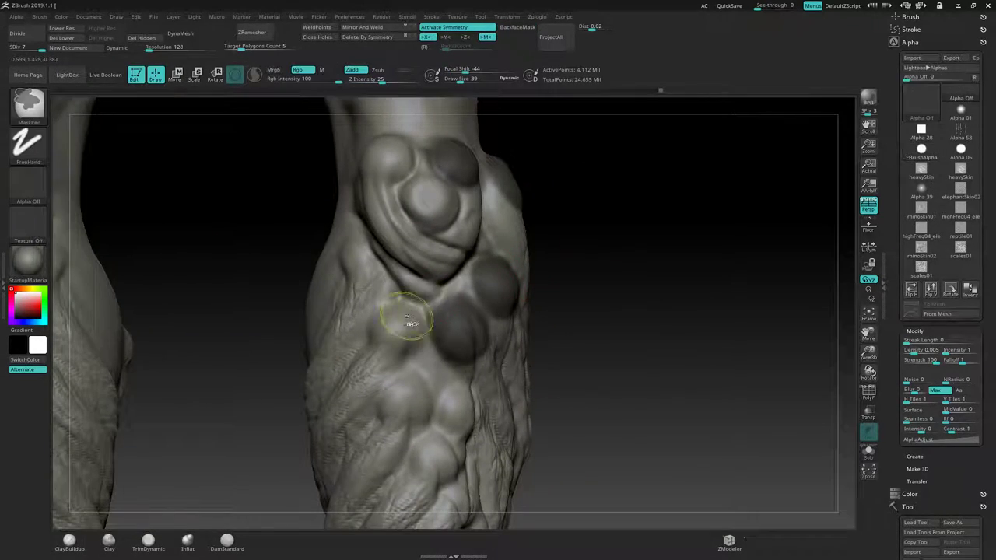
ctrl+drag(396, 323, 397, 333)
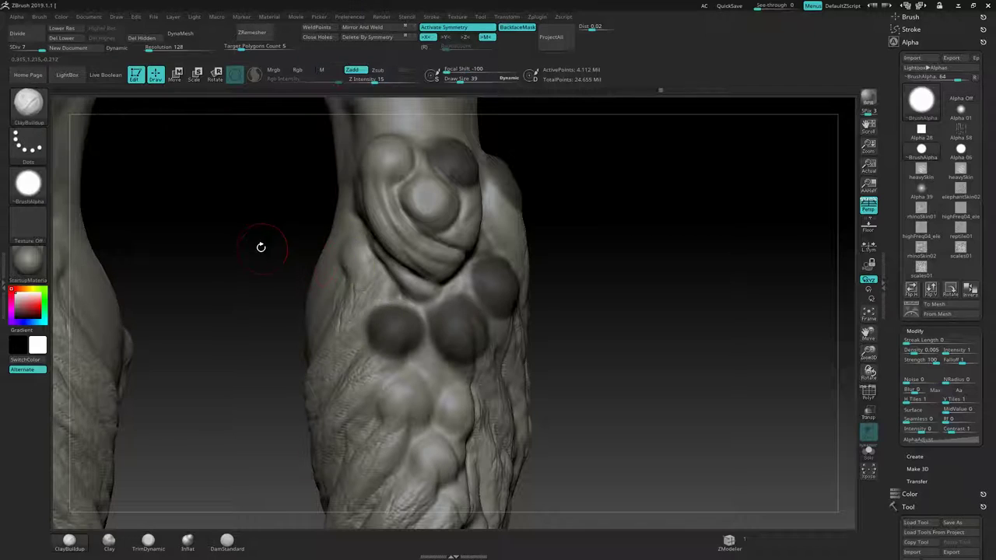
Step: Mask the small bump on the inner side below the knee and the cluster of three bumps lower on the shin
mouse_move(261, 246)
mouse_down()
mouse_move(319, 228)
mouse_move(356, 263)
mouse_up()
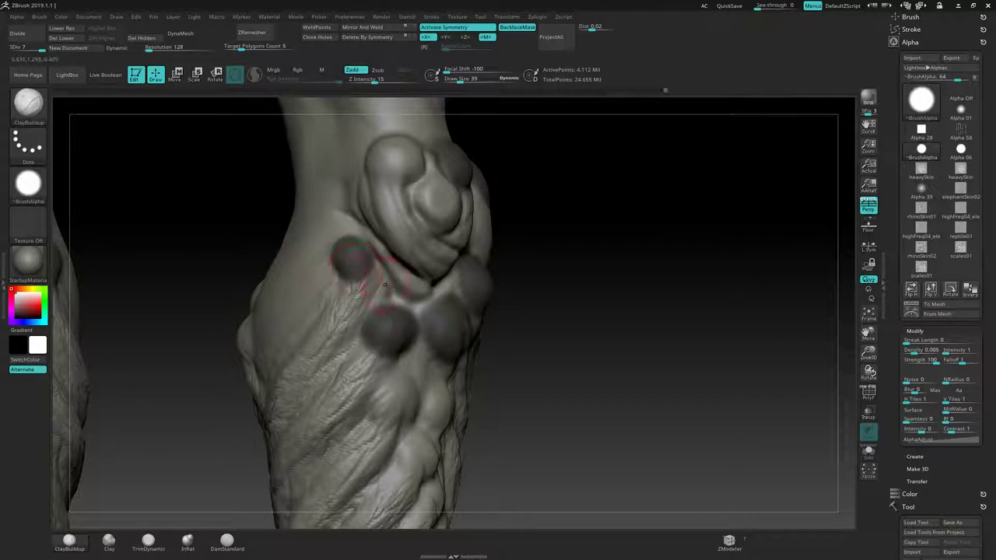
mouse_move(534, 434)
alt+mouse_down()
mouse_move(497, 254)
mouse_move(488, 265)
alt+mouse_up()
ctrl+drag(361, 227, 366, 234)
mouse_move(504, 243)
mouse_down()
mouse_move(477, 254)
mouse_move(410, 232)
mouse_up()
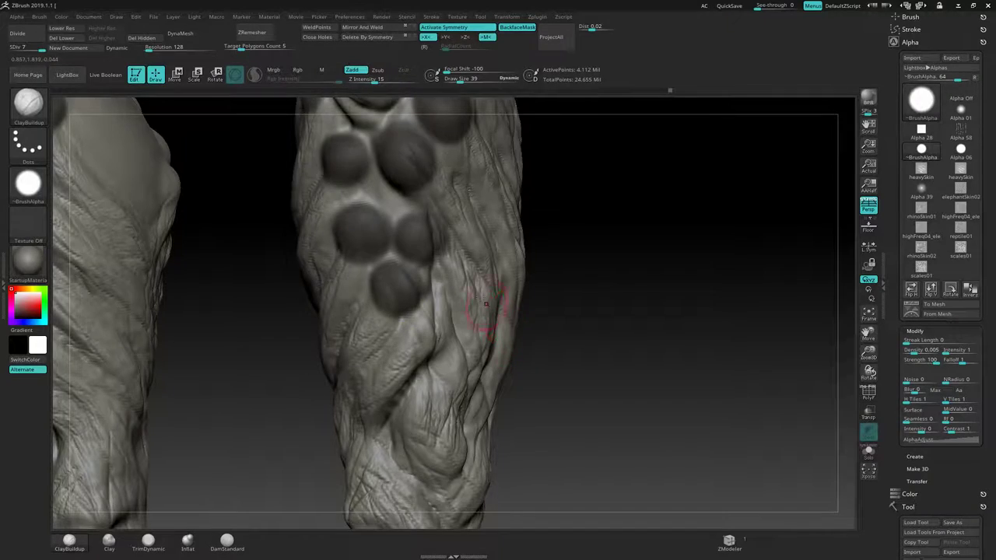
Step: Mask the kneecap's central bump and its upper inner bump
mouse_move(497, 339)
alt+right_down()
mouse_move(495, 250)
mouse_move(468, 235)
mouse_move(459, 329)
alt+right_up()
drag(459, 328, 463, 292)
ctrl+right_drag(465, 290, 513, 277)
ctrl+drag(432, 288, 416, 303)
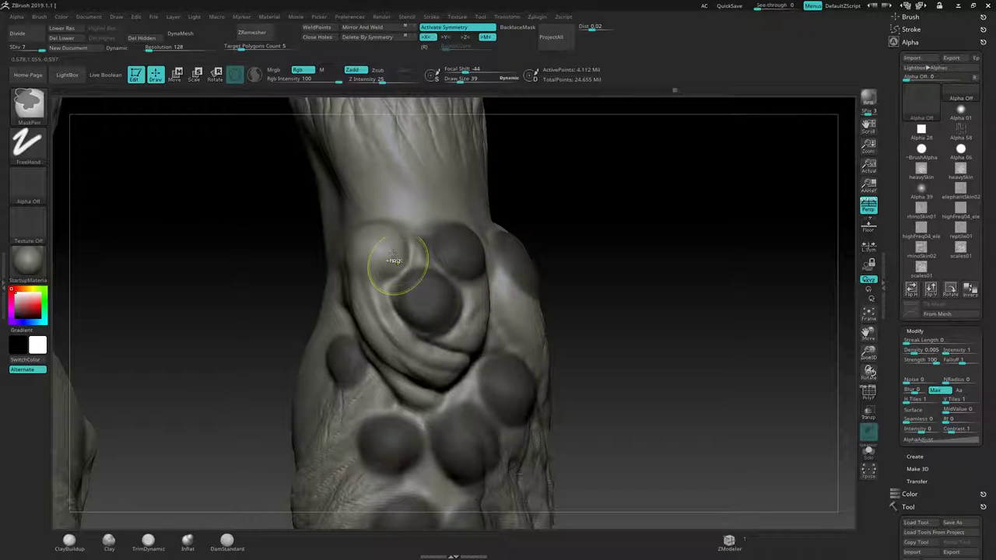
drag(495, 208, 456, 218)
ctrl+drag(365, 242, 357, 247)
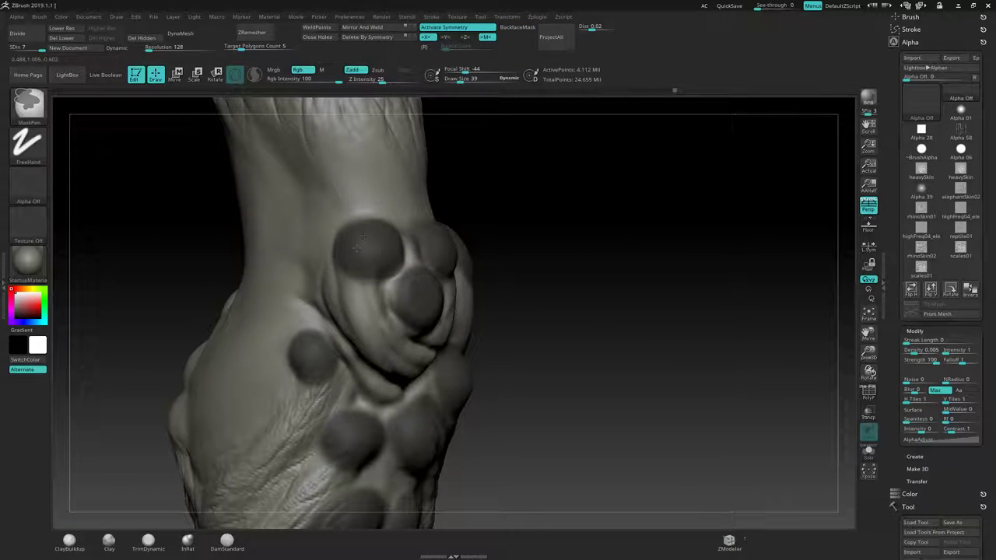
Step: Mask the remaining round bumps that run around the sides of the knee
mouse_move(364, 263)
ctrl+right_down()
mouse_move(420, 269)
mouse_move(405, 273)
mouse_move(425, 253)
ctrl+right_up()
mouse_move(425, 253)
mouse_down()
mouse_move(474, 161)
mouse_move(467, 216)
mouse_move(397, 229)
mouse_move(478, 223)
mouse_up()
mouse_move(424, 265)
alt+right_down()
mouse_move(400, 278)
mouse_move(416, 265)
alt+right_up()
ctrl+drag(410, 255, 403, 271)
drag(508, 239, 439, 247)
mouse_move(470, 288)
ctrl+mouse_down()
mouse_move(499, 292)
mouse_move(501, 281)
ctrl+mouse_up()
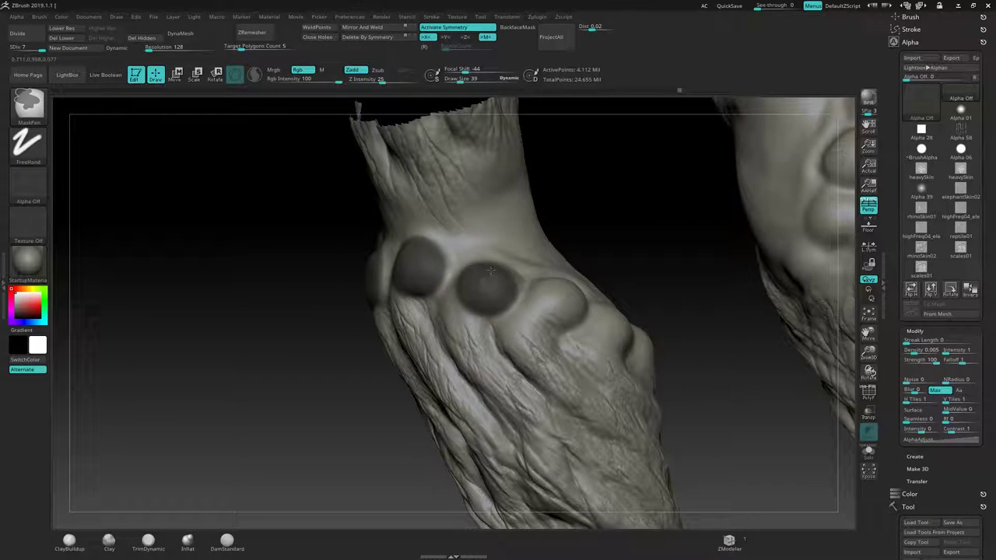
drag(578, 206, 571, 227)
mouse_move(491, 275)
ctrl+mouse_down()
mouse_move(482, 263)
mouse_move(469, 277)
mouse_move(492, 284)
ctrl+mouse_up()
drag(634, 216, 589, 235)
mouse_move(570, 278)
ctrl+mouse_down()
mouse_move(577, 301)
mouse_move(667, 288)
mouse_move(707, 302)
ctrl+mouse_up()
Step: Invert the mask and stamp the scale alpha onto the exposed shin bumps with DamStandard, redoing the first stamp
ctrl+click(473, 344)
drag(472, 345, 478, 184)
key(b)
key(d)
key(s)
mouse_move(478, 184)
alt+right_down()
mouse_move(475, 148)
mouse_move(410, 277)
alt+right_up()
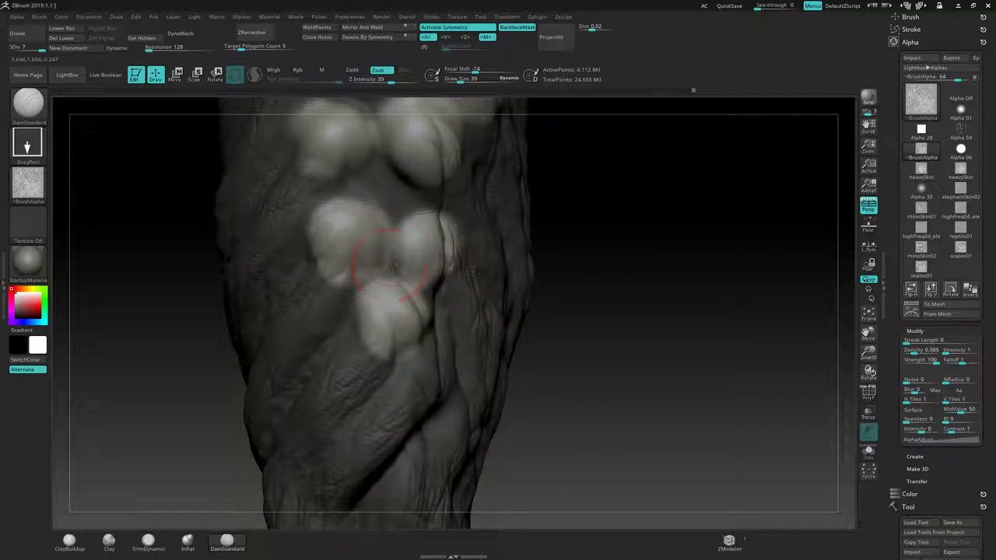
key(ctrl+z)
drag(476, 299, 627, 363)
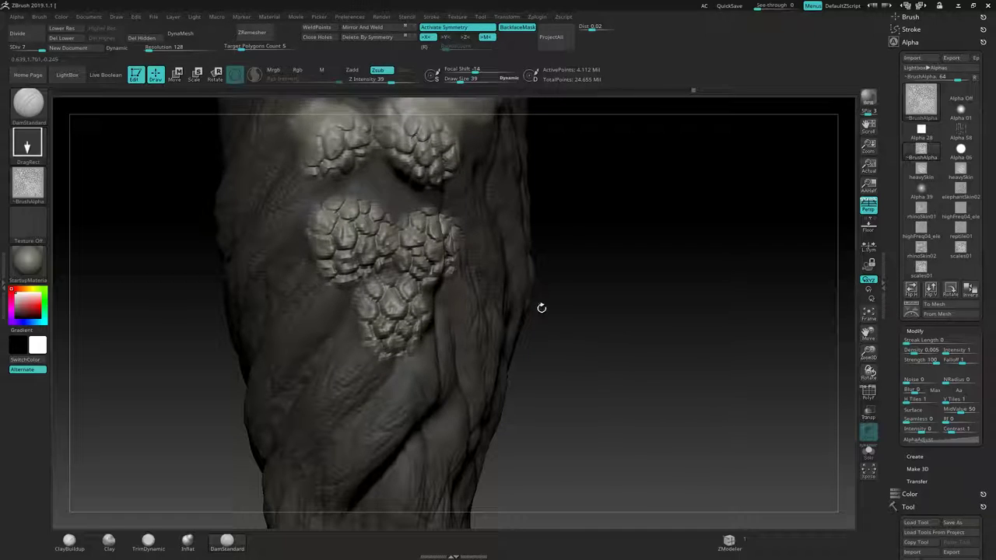
Step: Stamp the scale alpha onto the three exposed kneecap bumps and the neighbouring bumps at the front of the knee
alt+right_drag(562, 234, 589, 304)
mouse_move(583, 262)
ctrl+right_down()
mouse_move(534, 249)
mouse_move(572, 280)
ctrl+right_up()
ctrl+right_drag(482, 284, 461, 263)
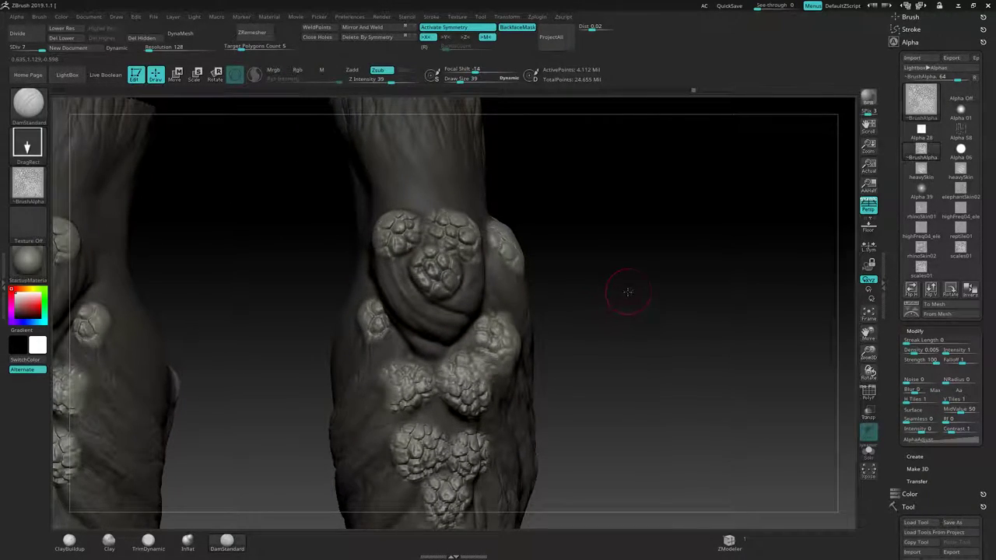
drag(628, 292, 630, 255)
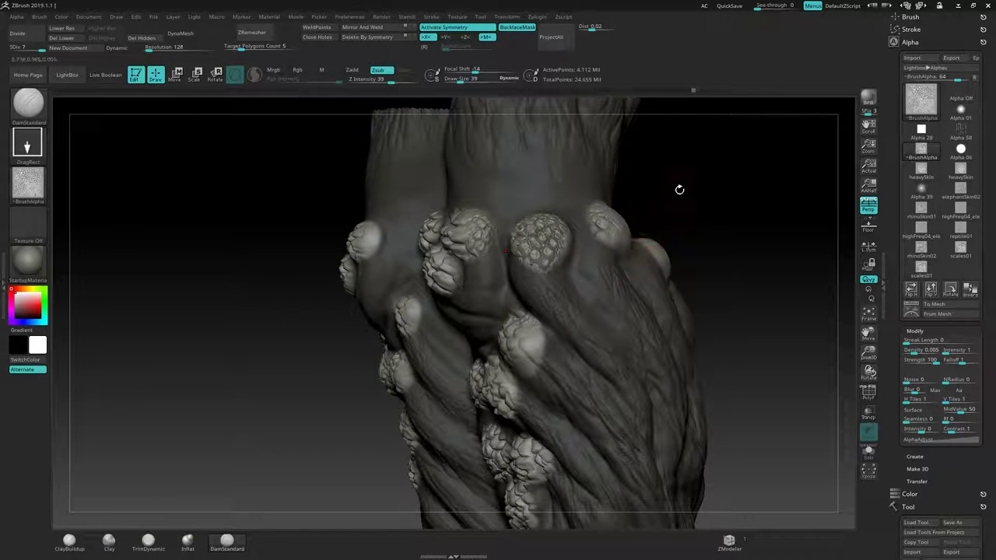
Step: Stamp the scale alpha onto the remaining bumps around the knee's sides and back, undo the misplaced stamp, and clear the mask
mouse_move(679, 189)
mouse_down()
mouse_move(645, 211)
mouse_move(557, 232)
mouse_up()
drag(767, 222, 591, 231)
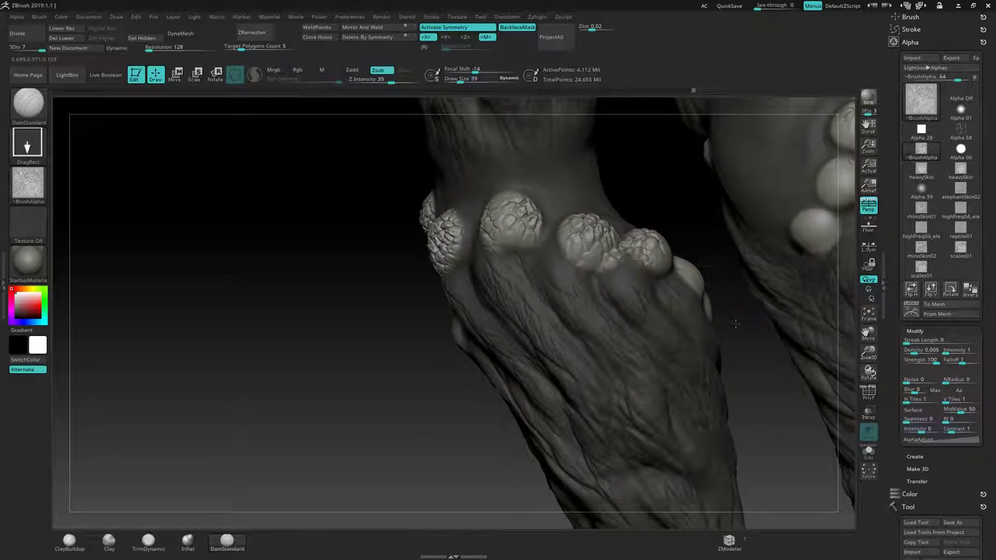
mouse_move(716, 307)
mouse_down()
mouse_move(674, 184)
mouse_move(721, 208)
mouse_move(698, 137)
mouse_move(525, 275)
mouse_up()
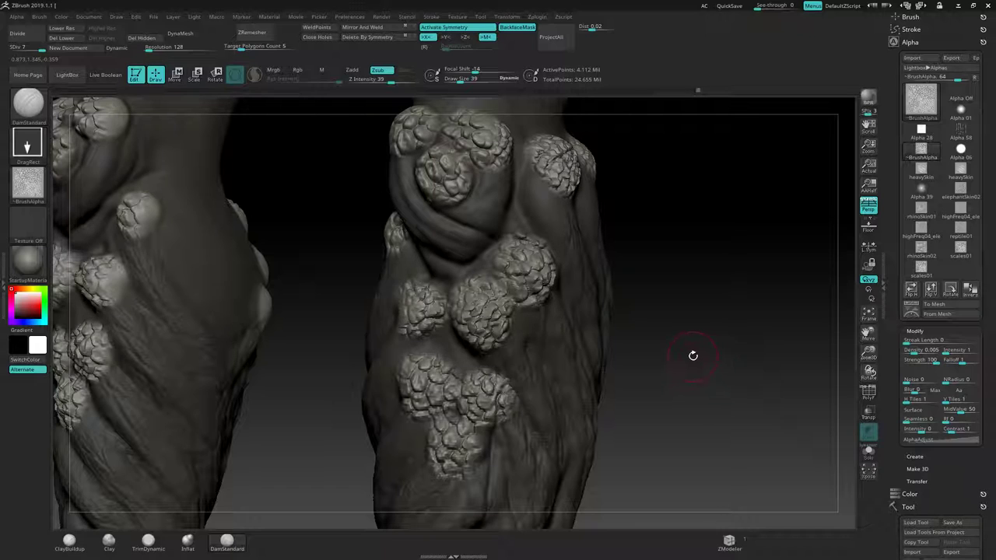
key(ctrl+z)
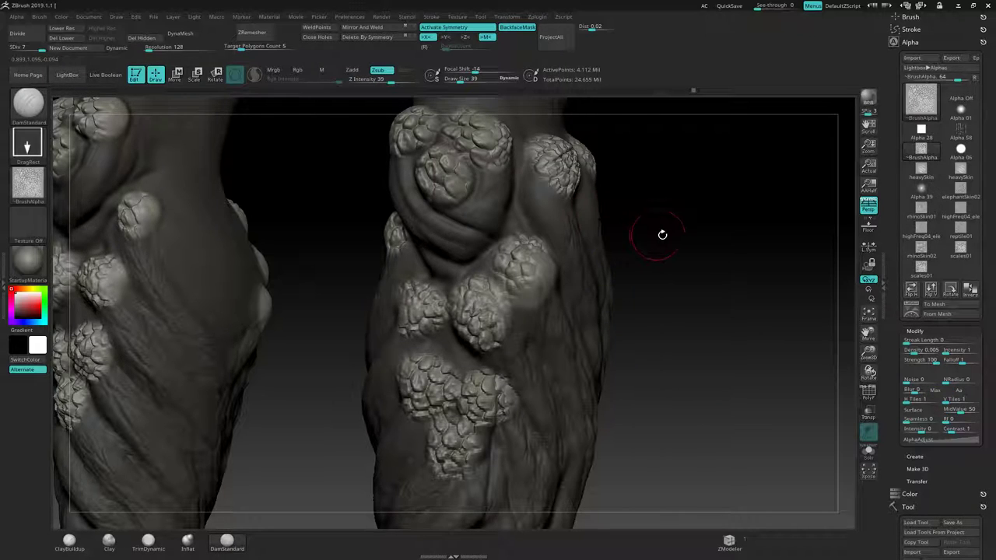
drag(662, 234, 434, 258)
drag(500, 238, 492, 294)
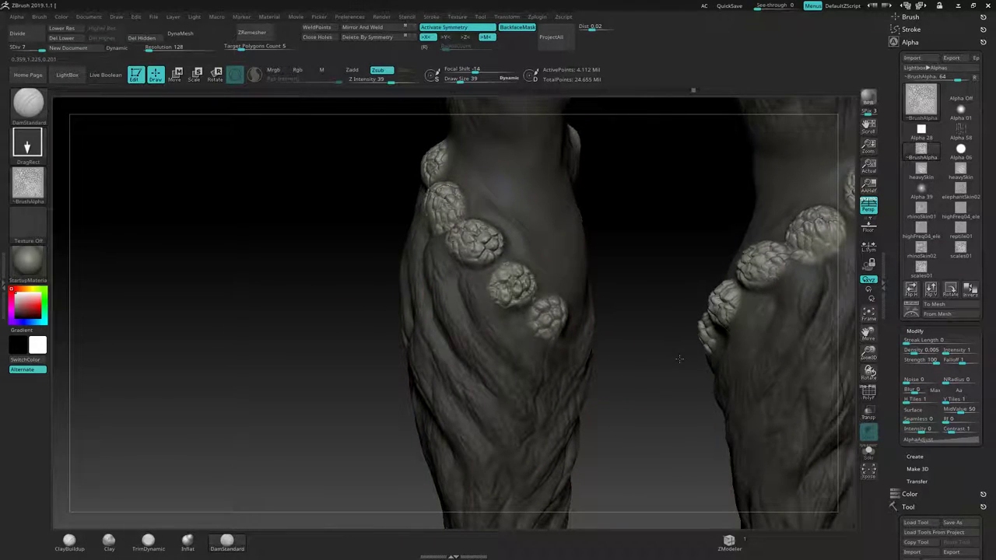
drag(679, 359, 582, 356)
alt+right_drag(545, 319, 547, 271)
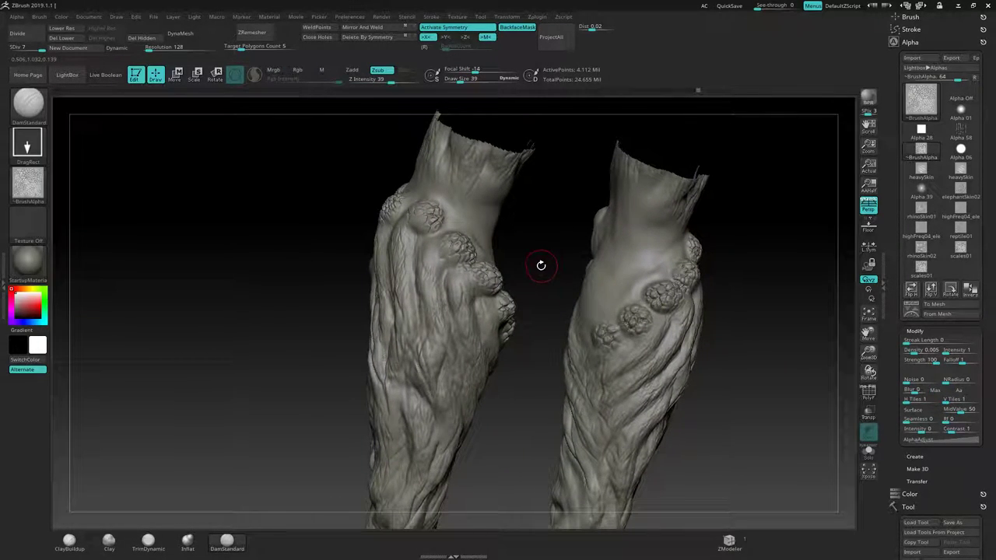
Step: Blend a scaled bump at the side of the knee into the ridge below it with ClayBuildup at draw size 23
key(b)
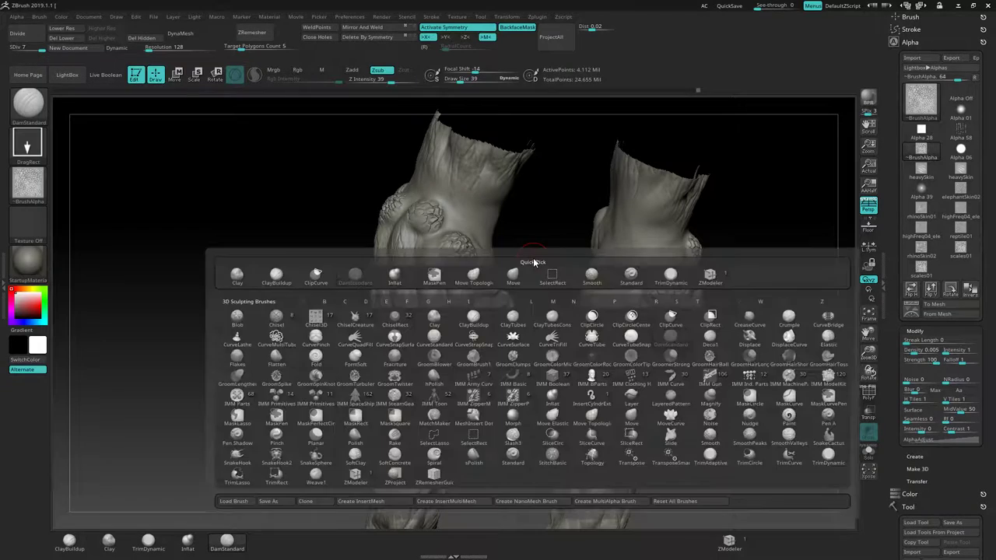
key(c)
click(475, 324)
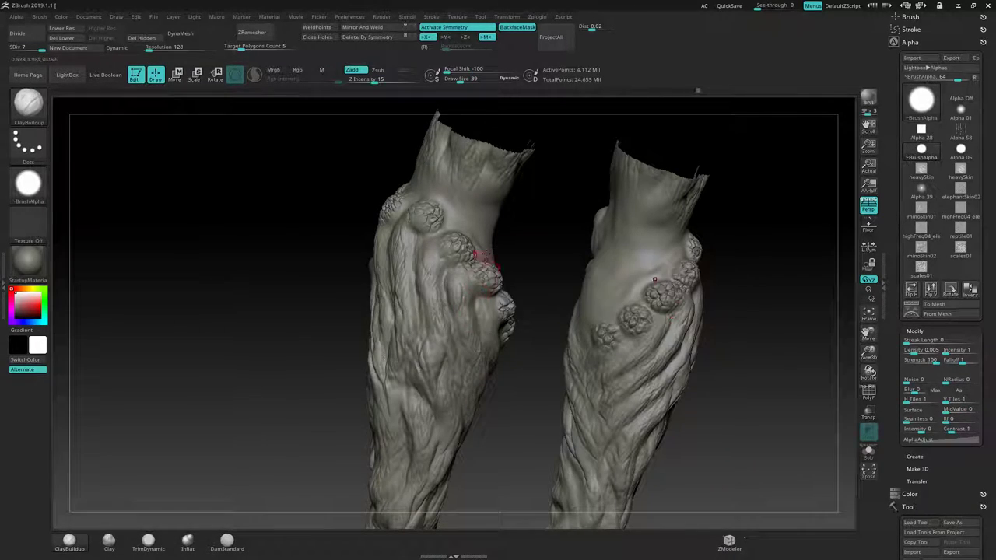
alt+right_drag(478, 257, 600, 241)
key(s)
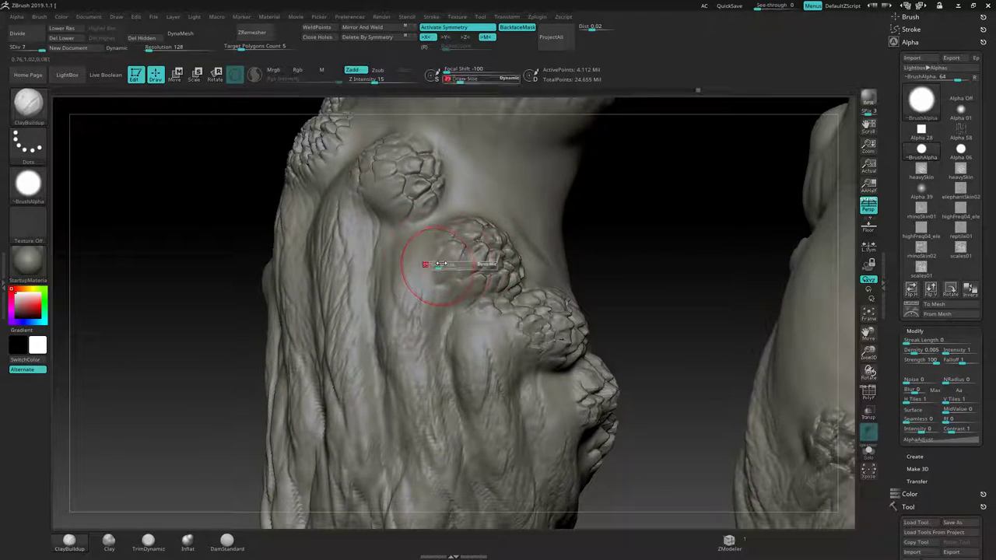
drag(439, 264, 410, 266)
key(s)
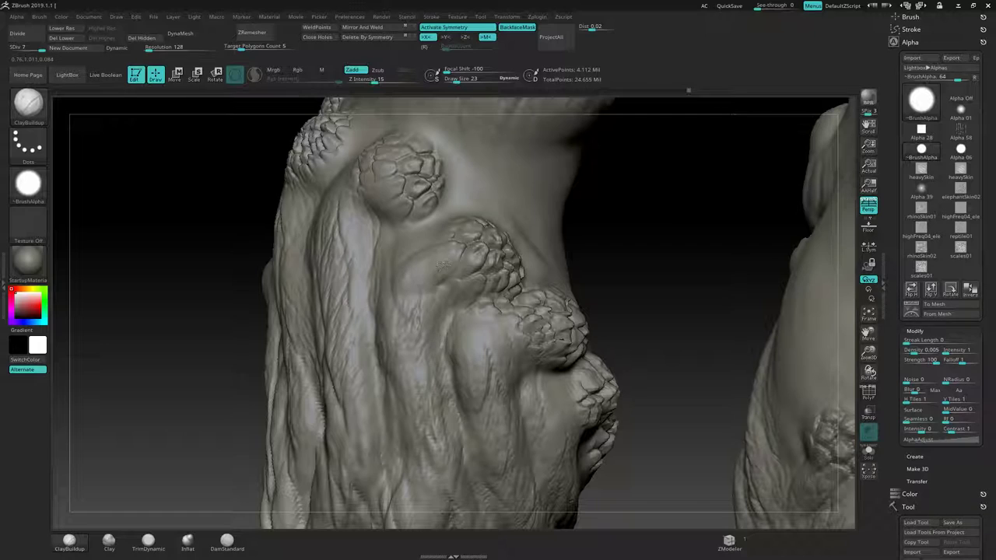
right_drag(521, 252, 433, 222)
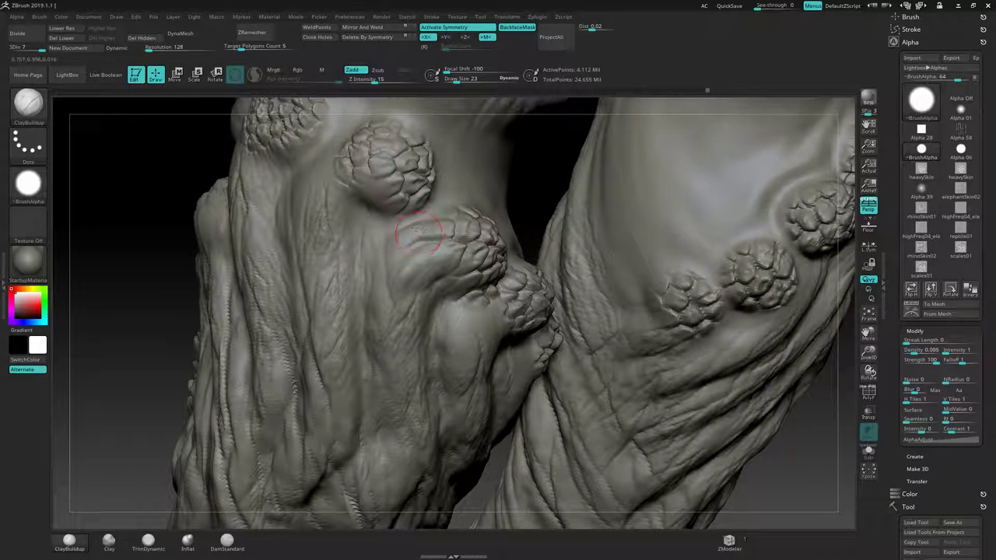
drag(418, 229, 417, 239)
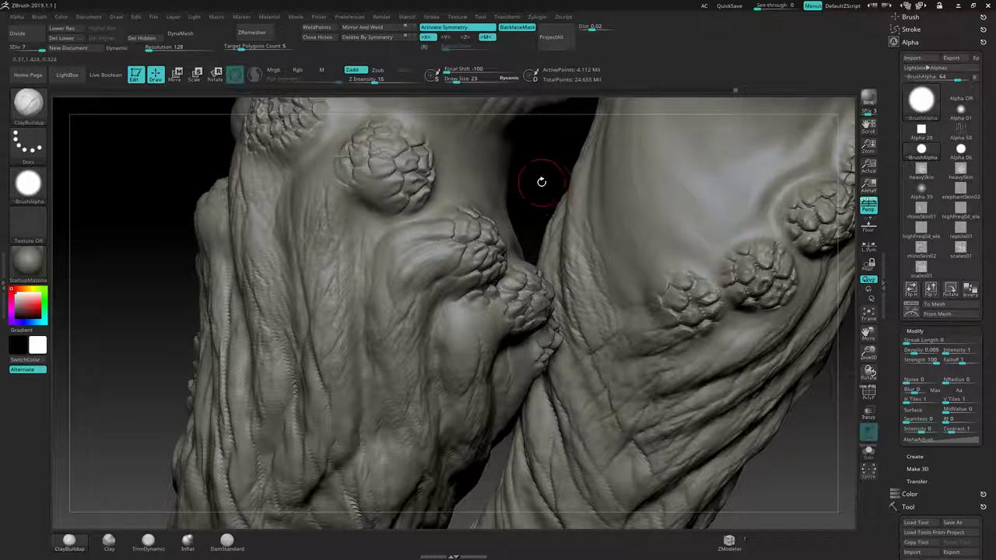
Step: Build up small clay folds running from the smooth skin into the upper edge of the same side bump
mouse_move(542, 182)
right_down()
mouse_move(480, 207)
mouse_move(244, 233)
right_up()
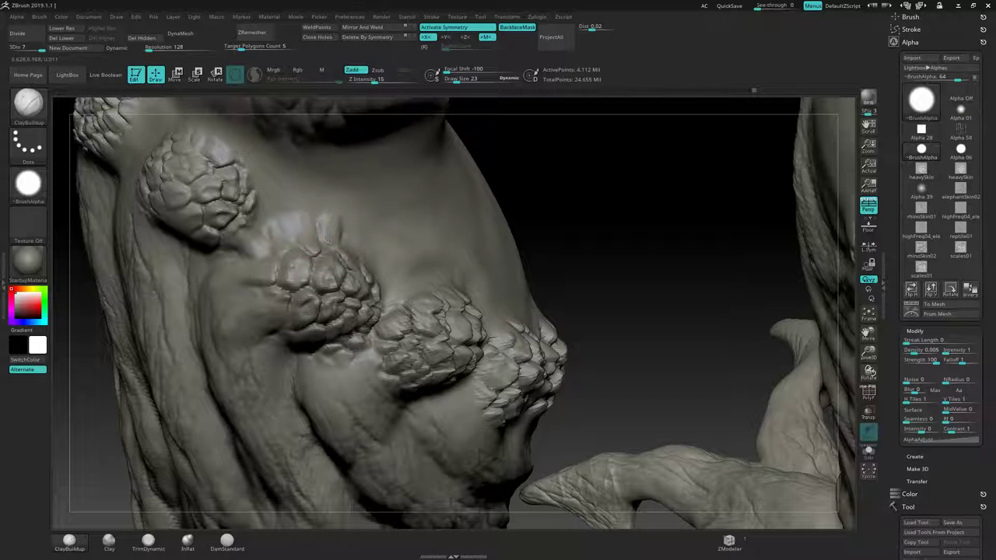
drag(519, 172, 338, 237)
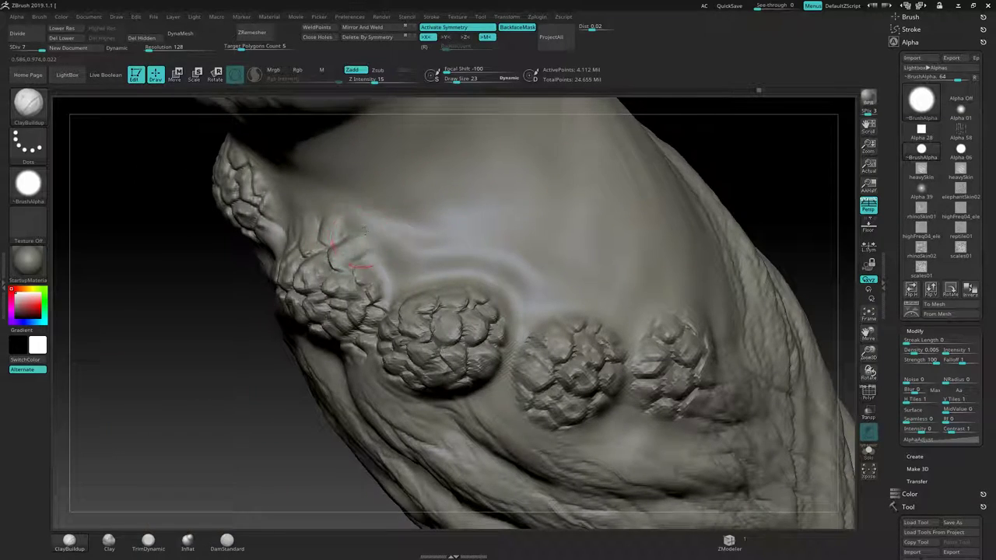
drag(387, 252, 364, 264)
drag(397, 269, 371, 274)
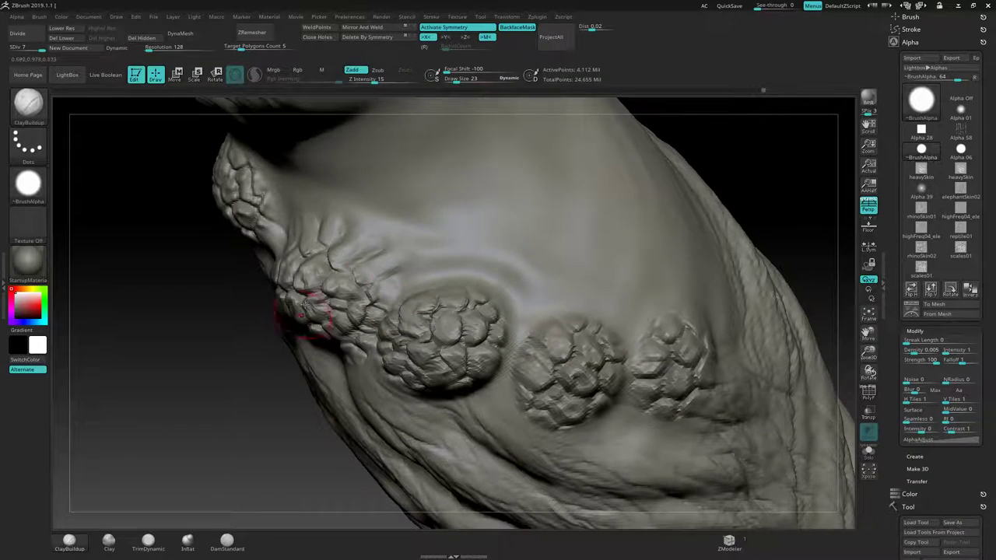
mouse_move(268, 362)
mouse_down()
mouse_move(306, 335)
mouse_move(409, 316)
mouse_move(441, 277)
mouse_move(446, 285)
mouse_up()
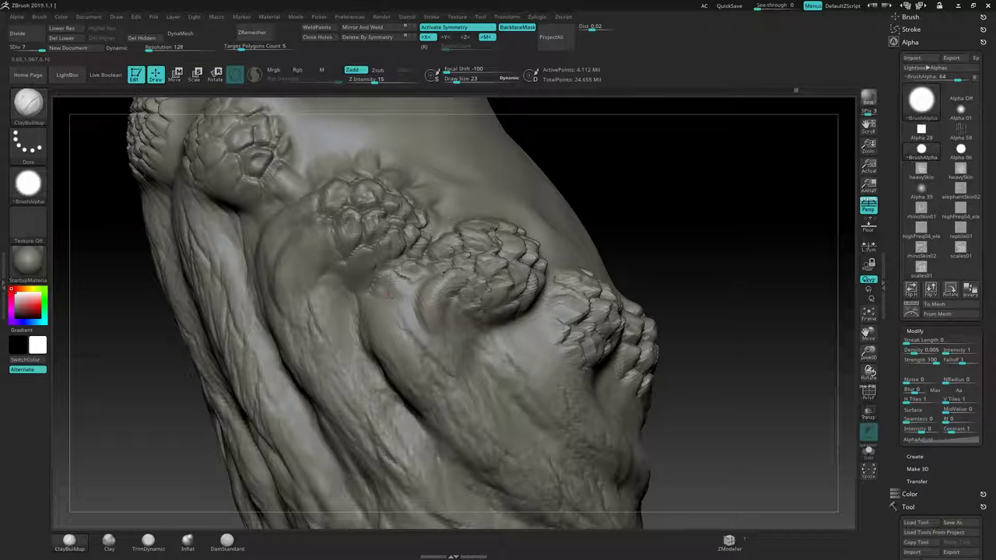
Step: Set the draw size to 17 and sculpt clay folds joining the underside of the neighbouring large scaled bump to the skin
mouse_move(389, 292)
right_down()
mouse_move(593, 187)
mouse_move(473, 189)
mouse_move(571, 176)
mouse_move(478, 222)
right_up()
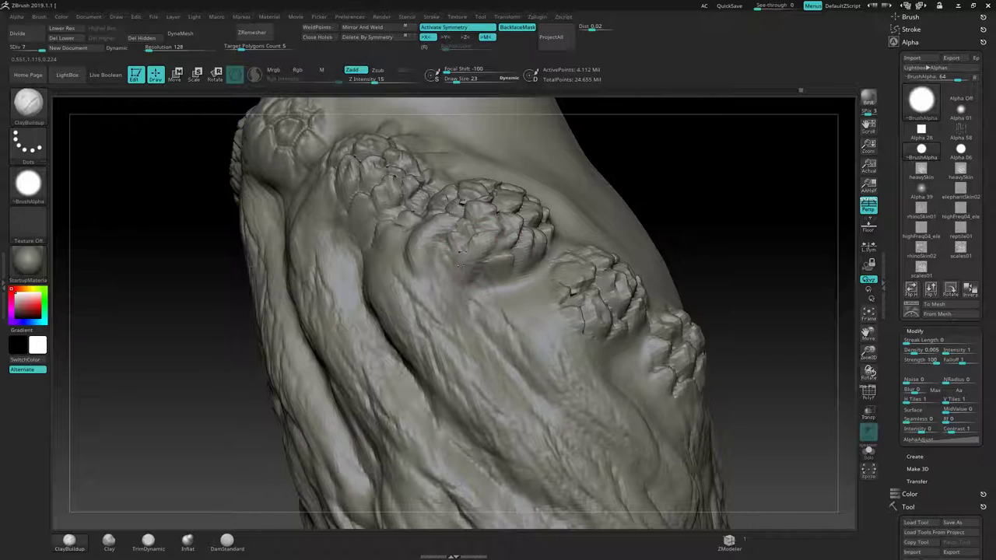
key(s)
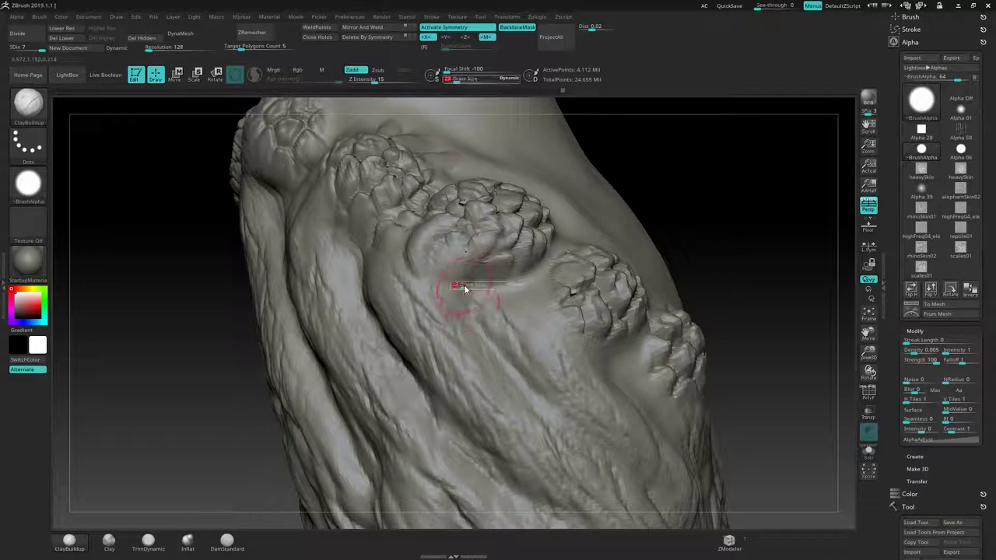
drag(461, 287, 469, 314)
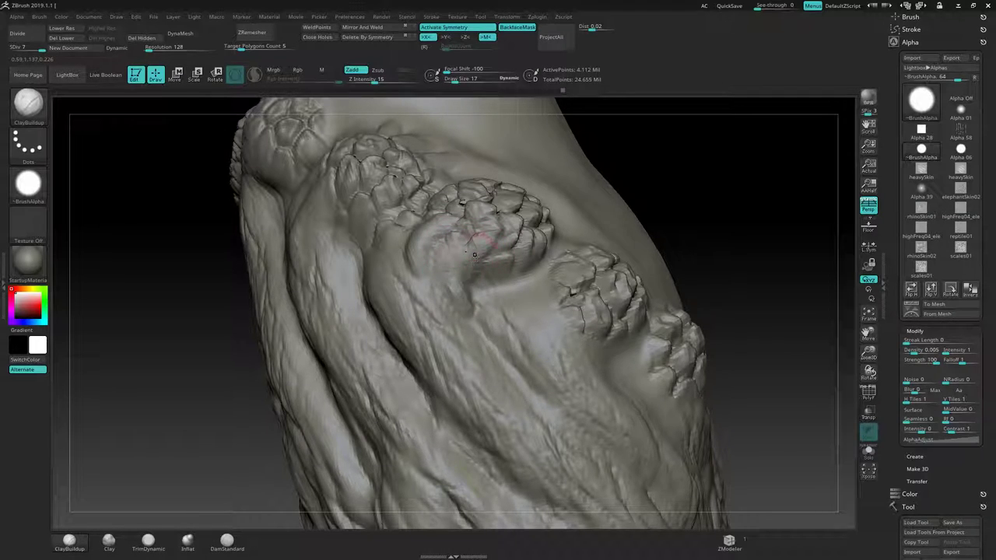
mouse_move(474, 255)
mouse_down()
mouse_move(468, 284)
mouse_move(495, 302)
mouse_move(520, 297)
mouse_up()
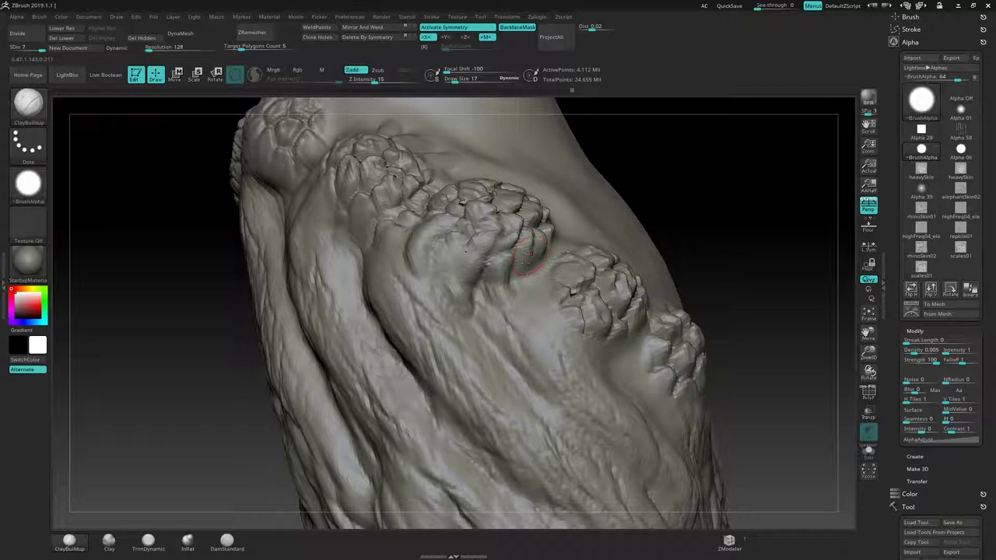
Step: Add clay folds in the gaps and along the upper edges of the next scaled bumps in the side row
drag(661, 163, 550, 266)
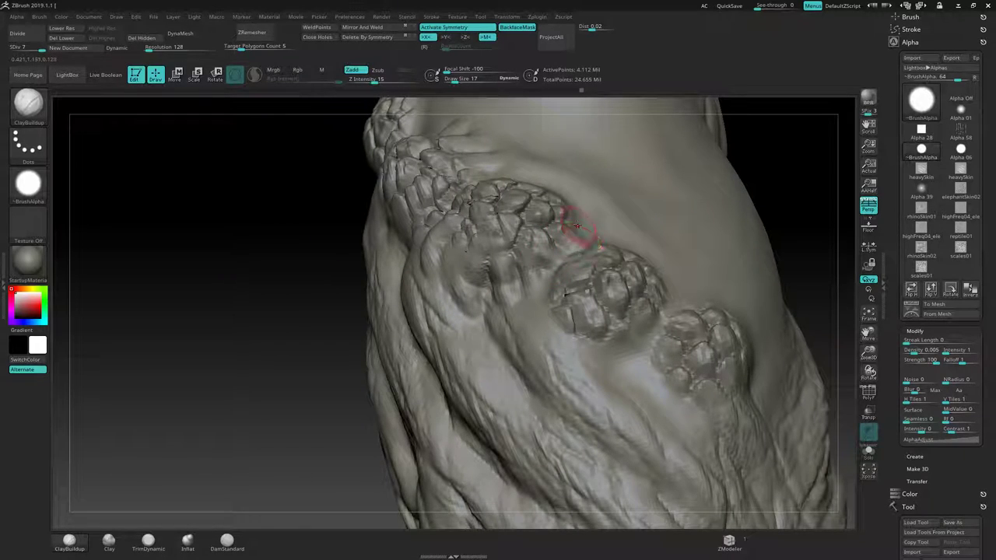
ctrl+right_drag(605, 245, 604, 213)
drag(604, 213, 517, 241)
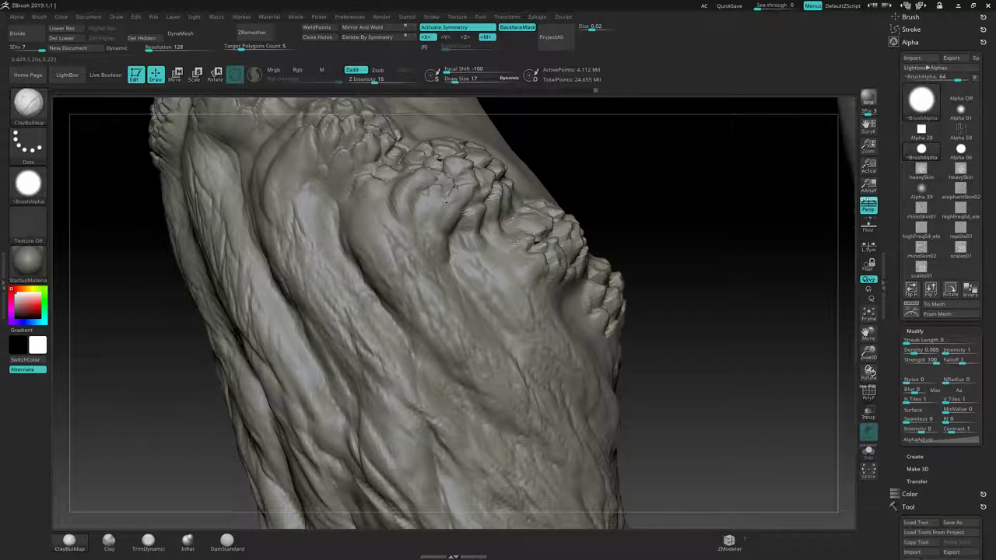
drag(519, 234, 556, 175)
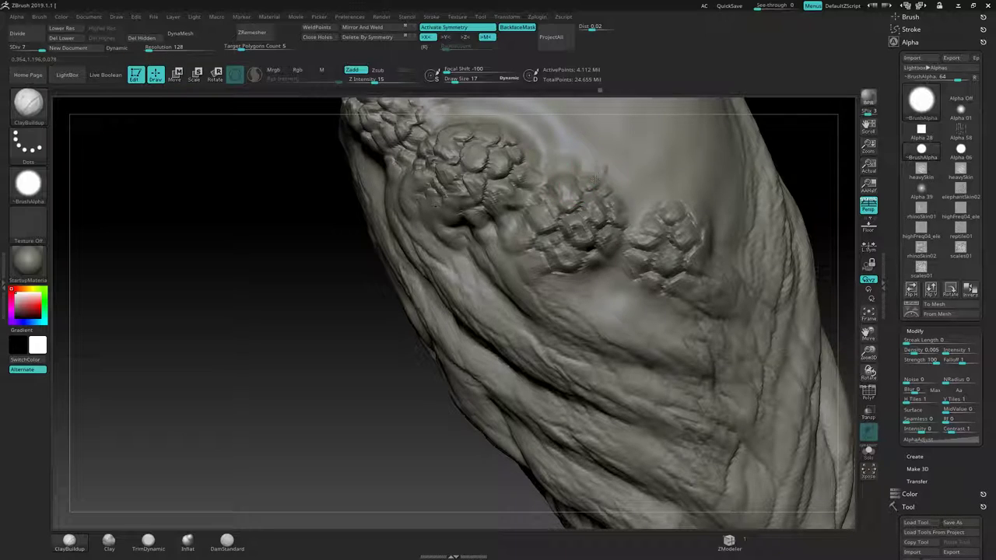
drag(594, 179, 608, 187)
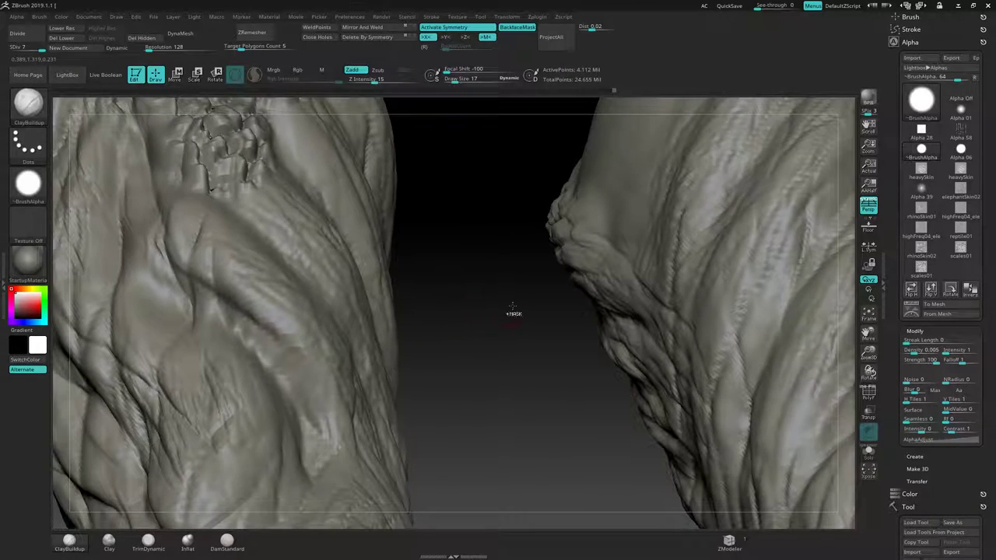
Step: Set the draw size to 19 and build up clay around the front and underside of the scaled bump beside the kneecap
drag(511, 306, 473, 282)
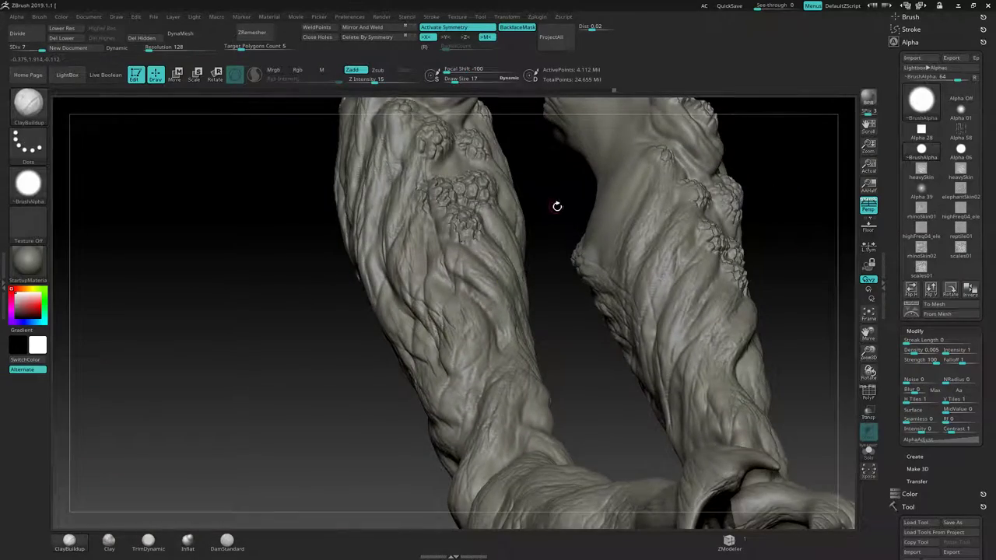
shift+drag(555, 207, 539, 223)
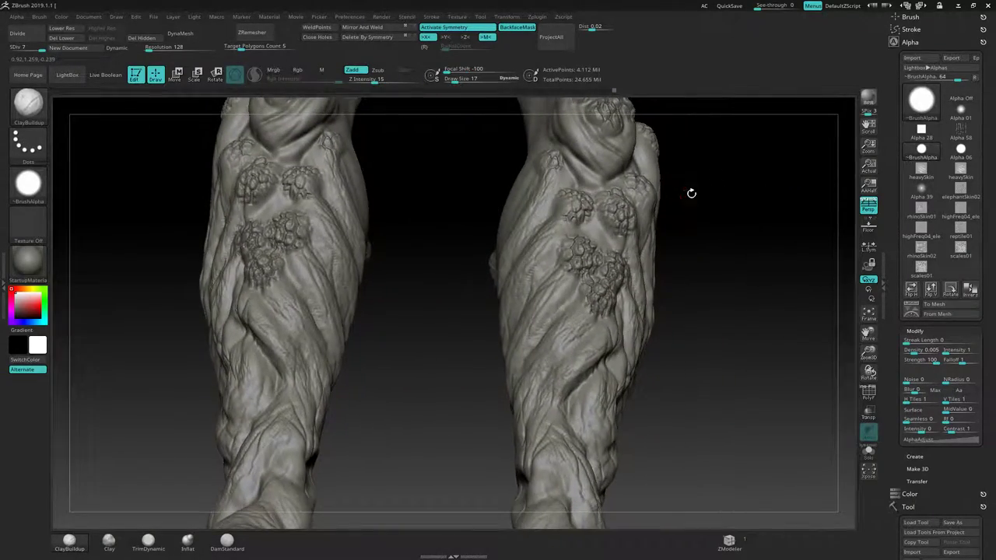
mouse_move(692, 194)
mouse_down()
mouse_move(651, 227)
mouse_move(593, 238)
mouse_up()
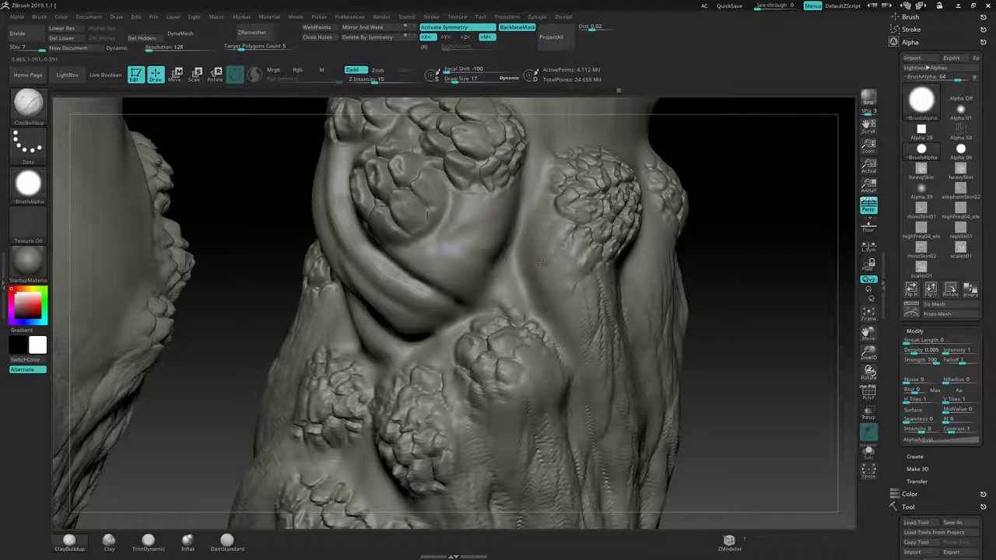
key(s)
drag(562, 271, 564, 272)
drag(558, 307, 563, 268)
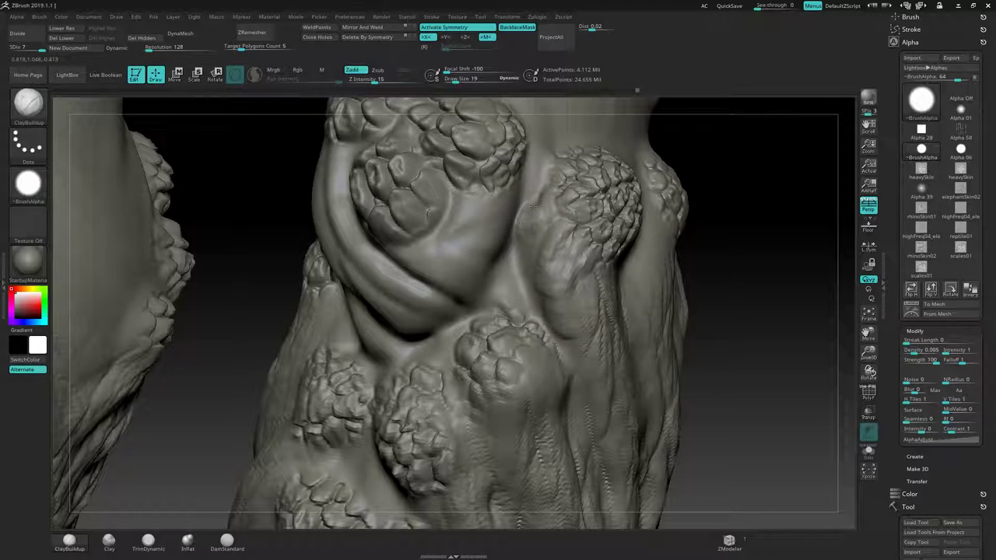
Step: Sculpt clay lumps between the bump beside the kneecap and its outer neighbour, continuing over its upper edge
mouse_move(511, 266)
ctrl+right_down()
mouse_move(667, 164)
mouse_move(568, 161)
mouse_move(655, 156)
mouse_move(596, 166)
mouse_move(607, 200)
ctrl+right_up()
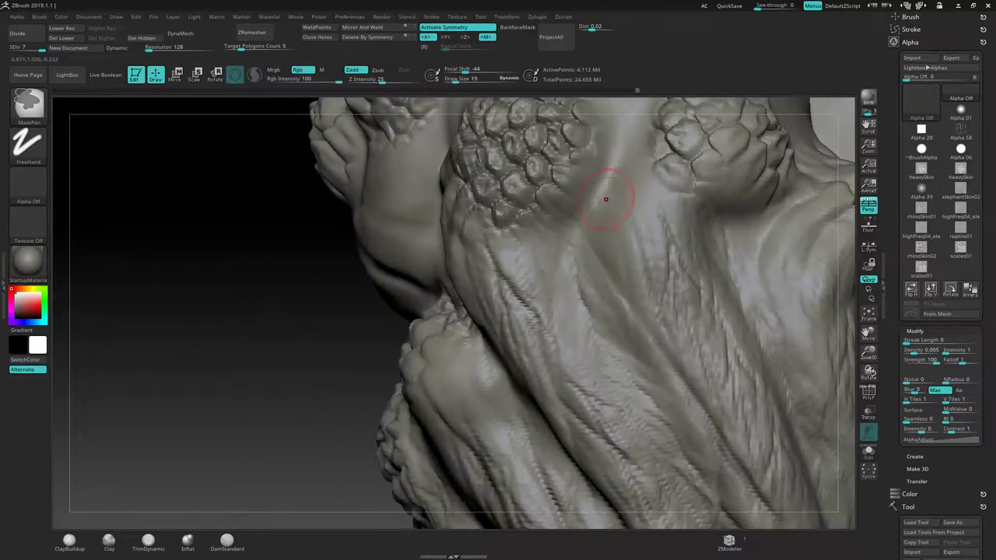
mouse_move(571, 189)
mouse_down()
mouse_move(571, 214)
mouse_move(612, 273)
mouse_up()
mouse_move(598, 164)
mouse_down()
mouse_move(597, 186)
mouse_move(620, 191)
mouse_move(586, 168)
mouse_up()
alt+right_drag(606, 141, 578, 297)
mouse_move(567, 249)
right_down()
mouse_move(545, 257)
mouse_move(567, 256)
right_up()
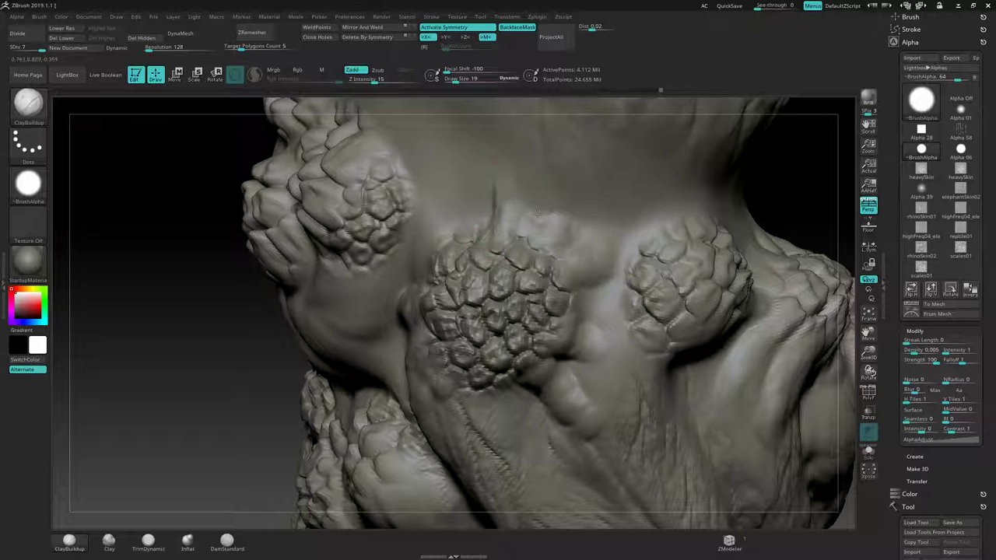
mouse_move(566, 212)
ctrl+right_down()
mouse_move(438, 249)
mouse_move(544, 230)
mouse_move(512, 223)
mouse_move(612, 216)
mouse_move(418, 238)
ctrl+right_up()
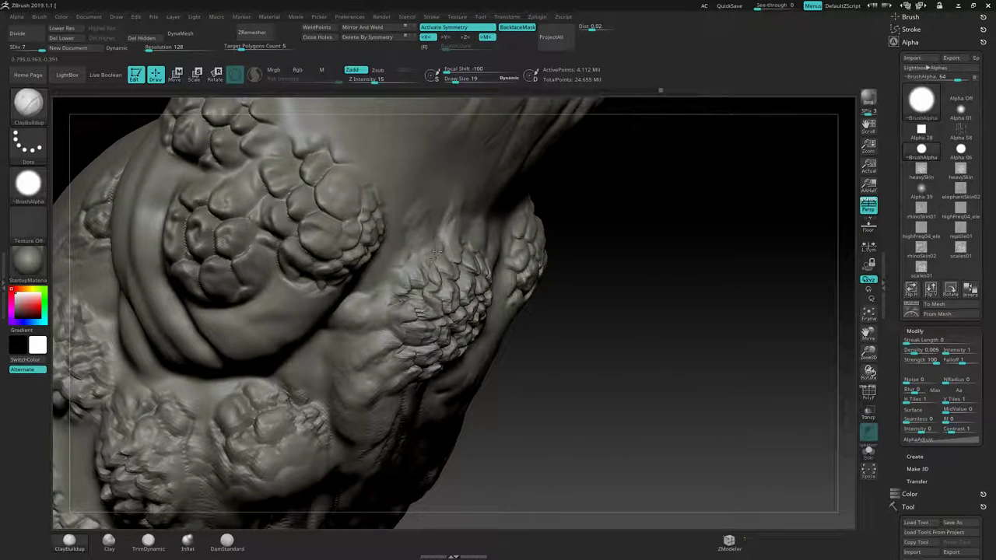
Step: Smooth and build up clay folds rising from the top of the bump beside the kneecap into the thigh skin
key(ctrl)
shift+drag(434, 252, 415, 220)
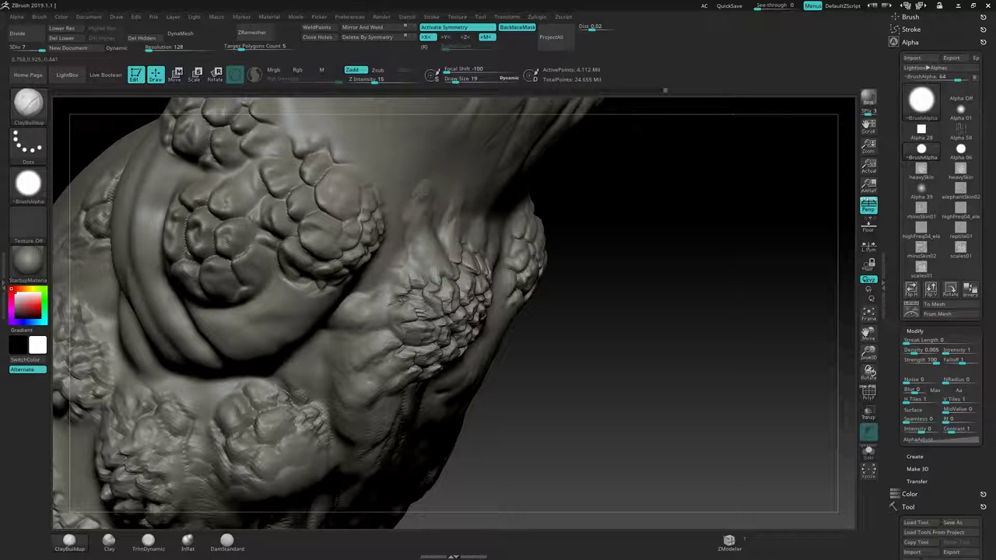
drag(434, 208, 424, 224)
drag(572, 187, 465, 221)
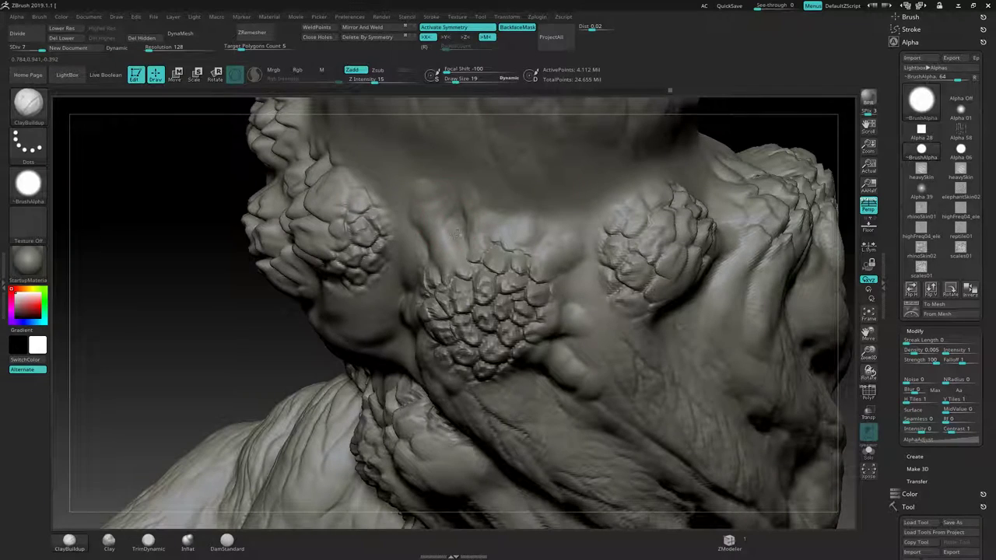
drag(754, 118, 863, 101)
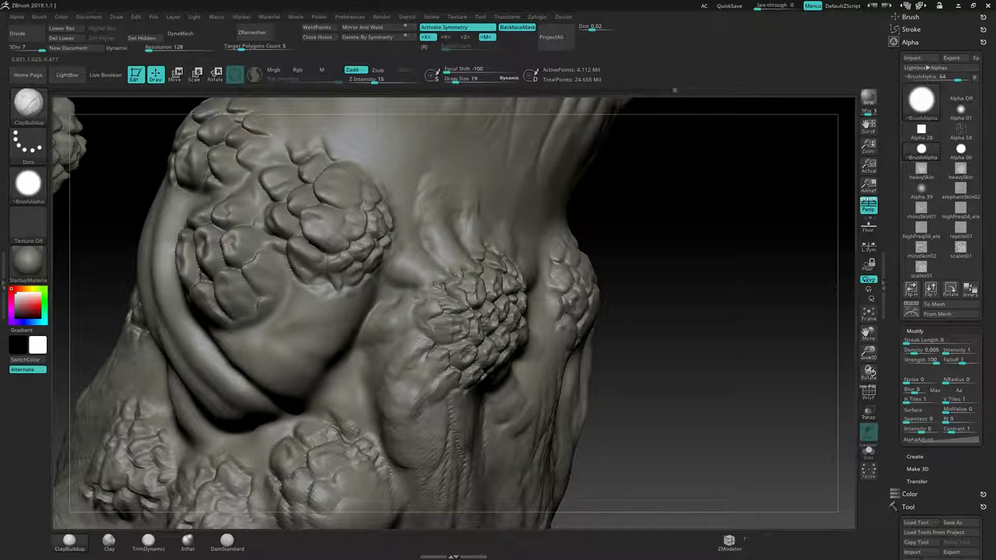
Step: Smooth the skin on the inner side of the scaled bump beside the kneecap and set the draw size to 14
shift+drag(435, 288, 431, 288)
key(s)
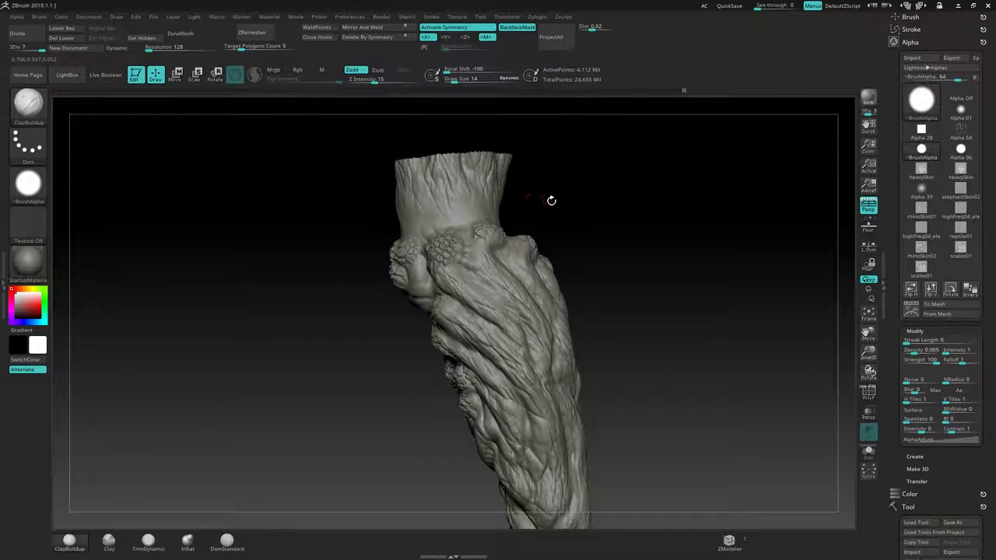
mouse_move(552, 200)
mouse_down()
mouse_move(599, 204)
mouse_move(532, 209)
mouse_up()
mouse_move(532, 209)
alt+right_down()
mouse_move(619, 175)
mouse_move(651, 222)
mouse_move(498, 232)
mouse_move(486, 269)
alt+right_up()
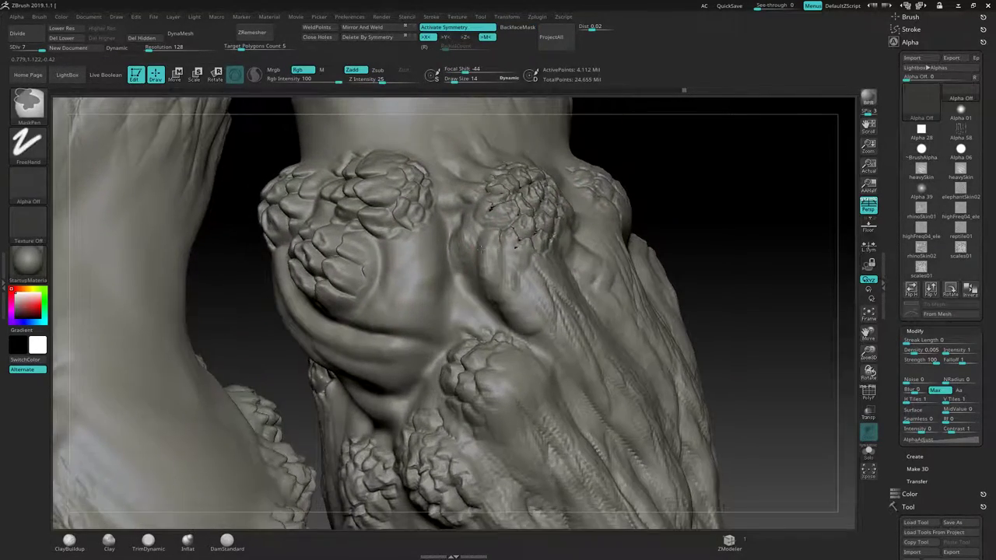
Step: Set the draw size to 17 and build up clay folds across the kneecap from its scales towards the outer edge
key(s)
drag(371, 269, 378, 265)
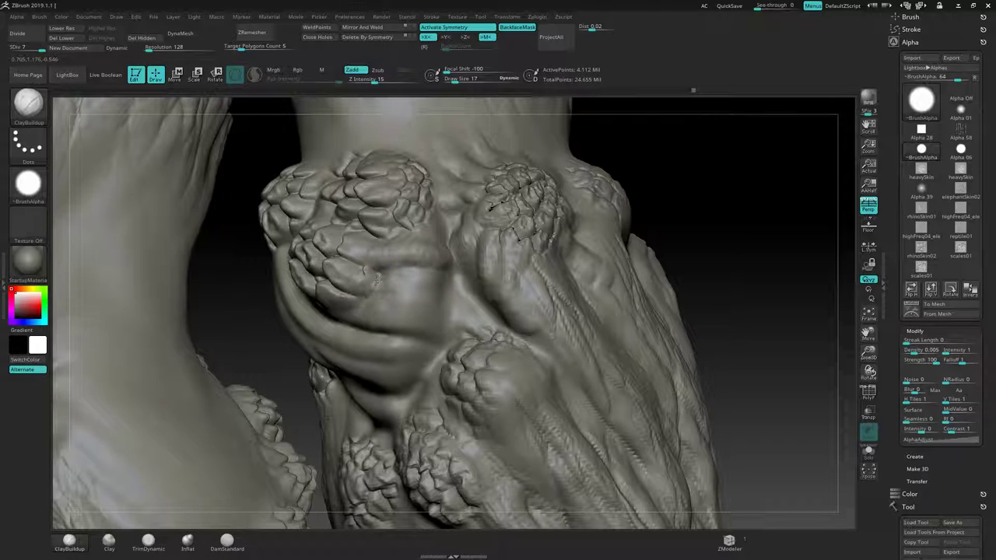
mouse_move(401, 291)
mouse_down()
mouse_move(442, 294)
mouse_move(485, 325)
mouse_up()
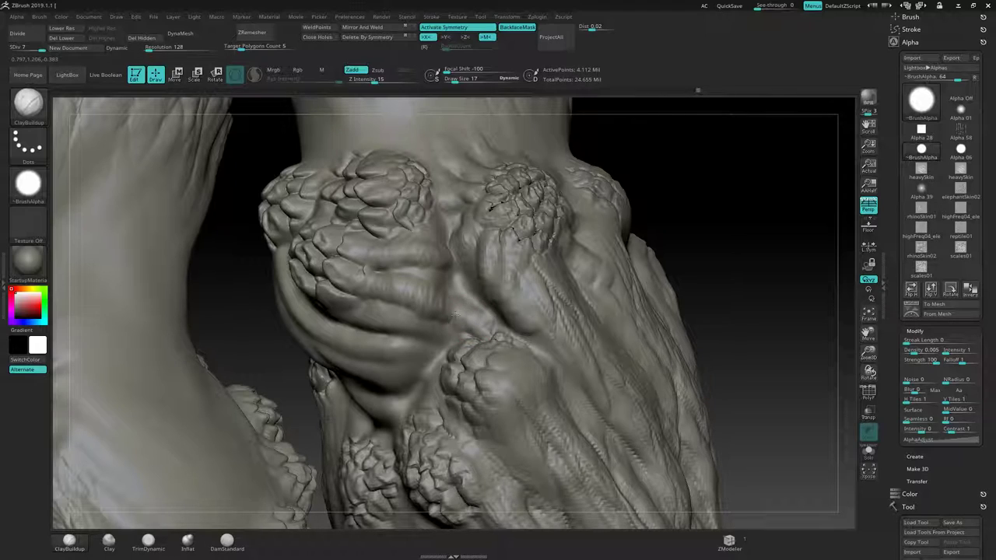
drag(451, 297, 457, 320)
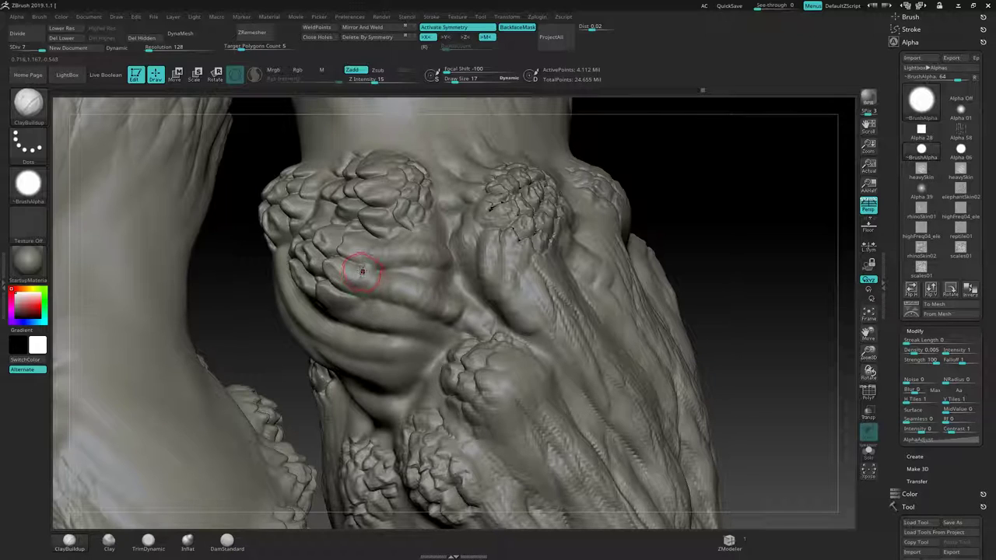
Step: Build up clay lumps on the smooth rear part of the scaled bump just below the kneecap's outer edge
ctrl+right_drag(355, 270, 289, 275)
mouse_move(623, 159)
mouse_down()
mouse_move(597, 160)
mouse_move(586, 187)
mouse_up()
mouse_move(586, 187)
right_down()
mouse_move(571, 198)
mouse_move(617, 129)
mouse_move(638, 159)
mouse_move(479, 210)
right_up()
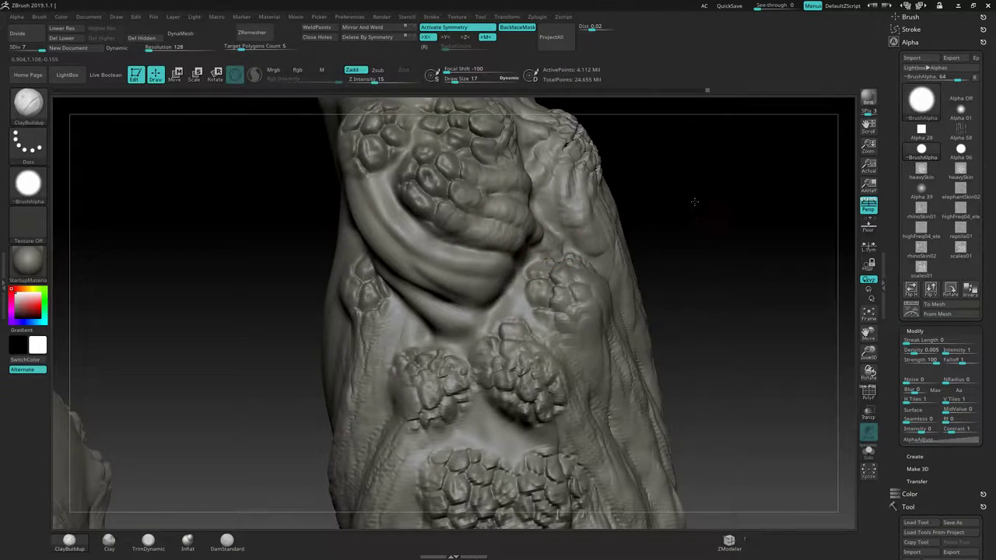
right_drag(694, 201, 498, 234)
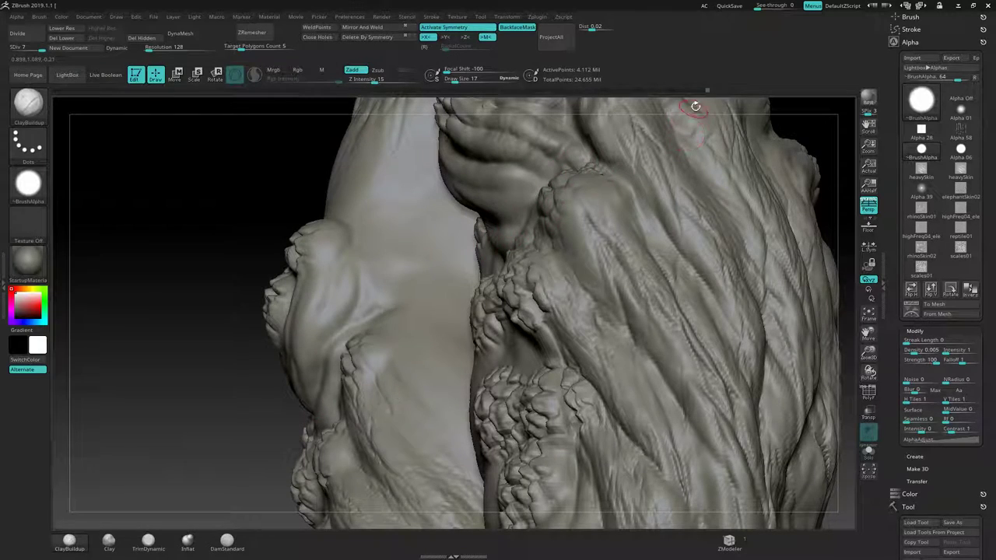
mouse_move(696, 106)
right_down()
mouse_move(718, 116)
mouse_move(543, 235)
right_up()
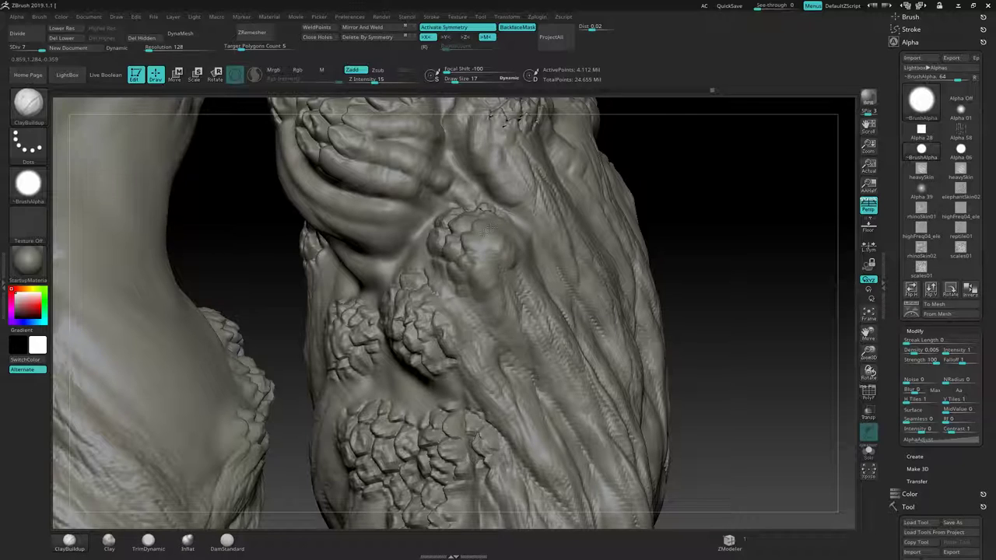
right_drag(678, 154, 514, 231)
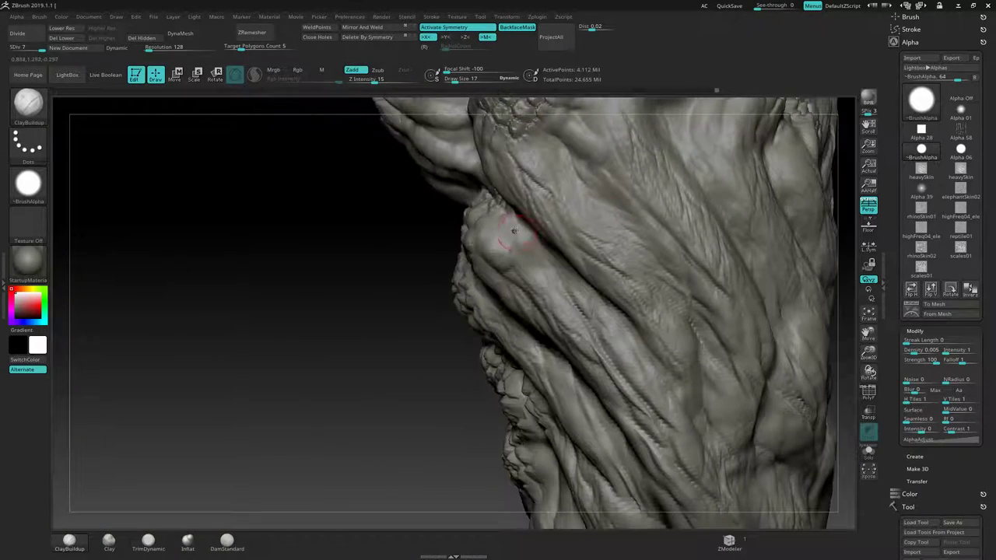
mouse_move(499, 231)
mouse_down()
mouse_move(538, 255)
mouse_move(537, 268)
mouse_up()
Step: Add clay lumps between the scaled bumps on the leg's outer side and folds along their upper edges
mouse_move(524, 230)
ctrl+right_down()
mouse_move(474, 340)
mouse_move(418, 270)
mouse_move(362, 374)
ctrl+right_up()
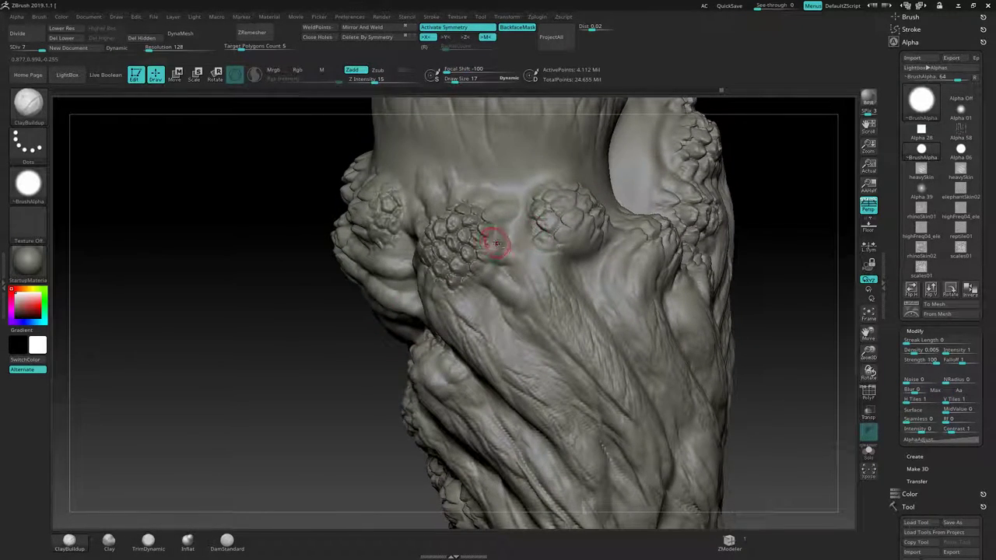
mouse_move(481, 251)
alt+right_down()
mouse_move(446, 284)
mouse_move(473, 260)
alt+right_up()
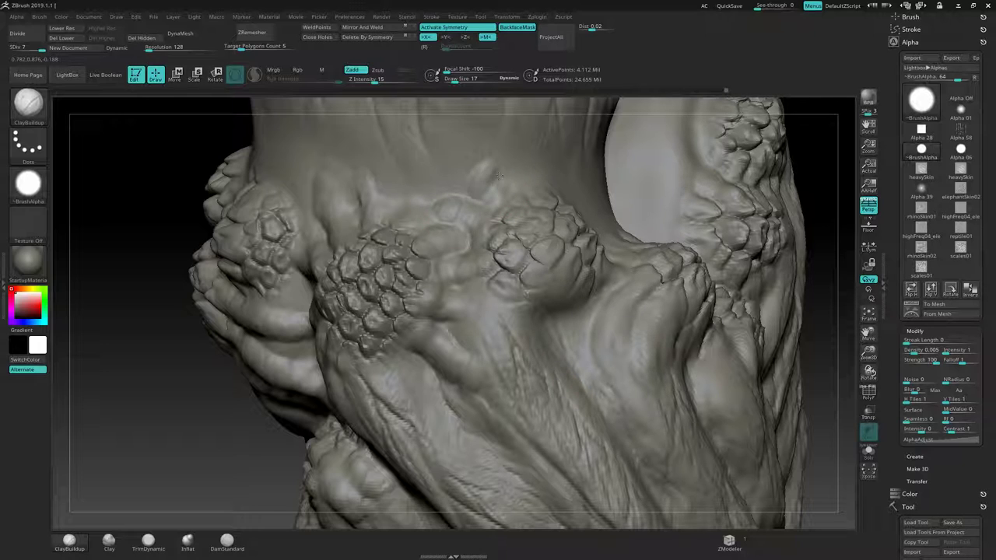
right_drag(654, 116, 551, 195)
mouse_move(560, 184)
mouse_down()
mouse_move(575, 174)
mouse_move(598, 211)
mouse_move(627, 197)
mouse_up()
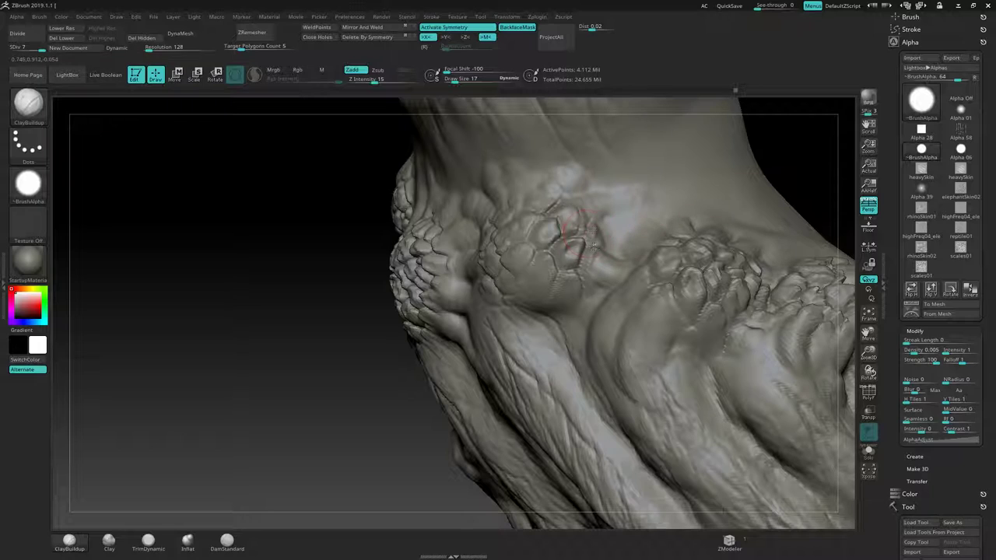
mouse_move(593, 247)
mouse_down()
mouse_move(617, 224)
mouse_move(586, 232)
mouse_up()
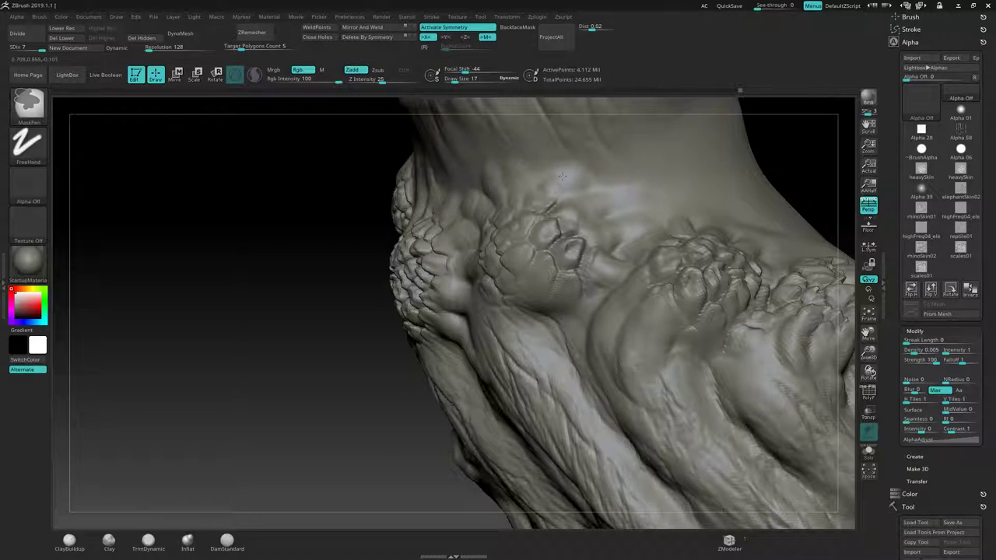
Step: Set the draw size to 19, then build up and smooth clay behind and above the small scaled bump on the knee's inner side
mouse_move(497, 161)
ctrl+right_down()
mouse_move(403, 244)
mouse_move(463, 256)
mouse_move(504, 237)
ctrl+right_up()
mouse_move(498, 233)
mouse_down()
mouse_move(563, 249)
mouse_move(600, 236)
mouse_move(518, 221)
mouse_up()
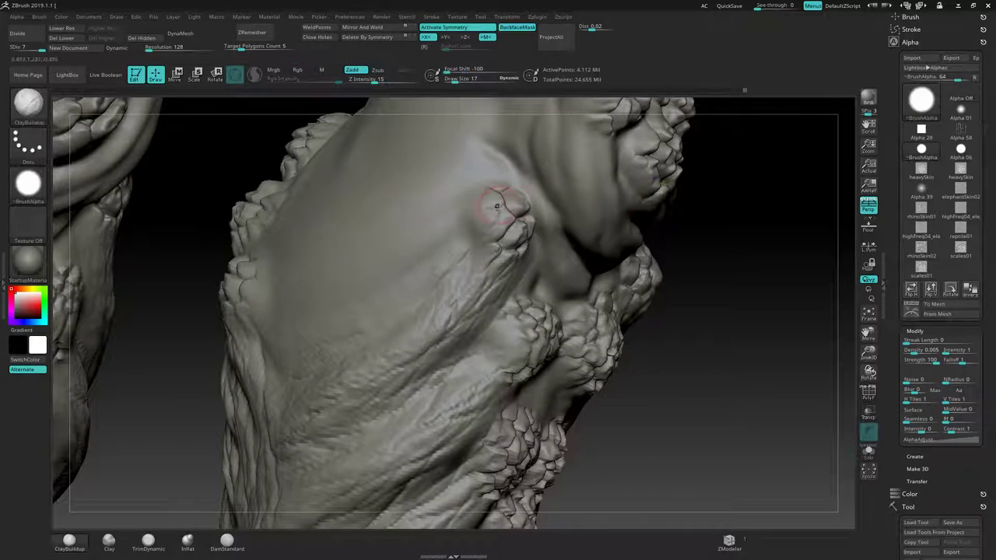
key(s)
drag(472, 225, 474, 225)
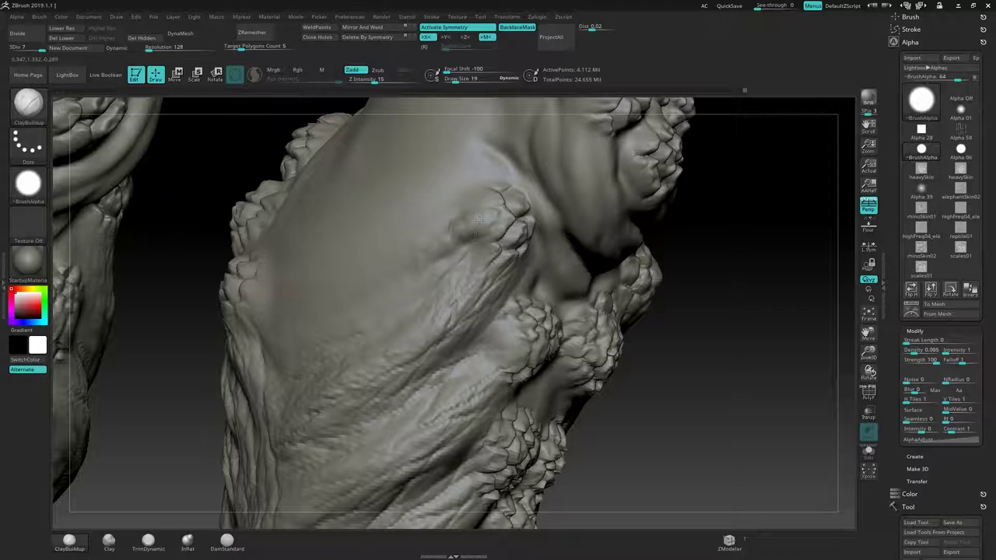
mouse_move(478, 221)
mouse_down()
mouse_move(493, 226)
mouse_move(477, 199)
mouse_move(439, 215)
mouse_up()
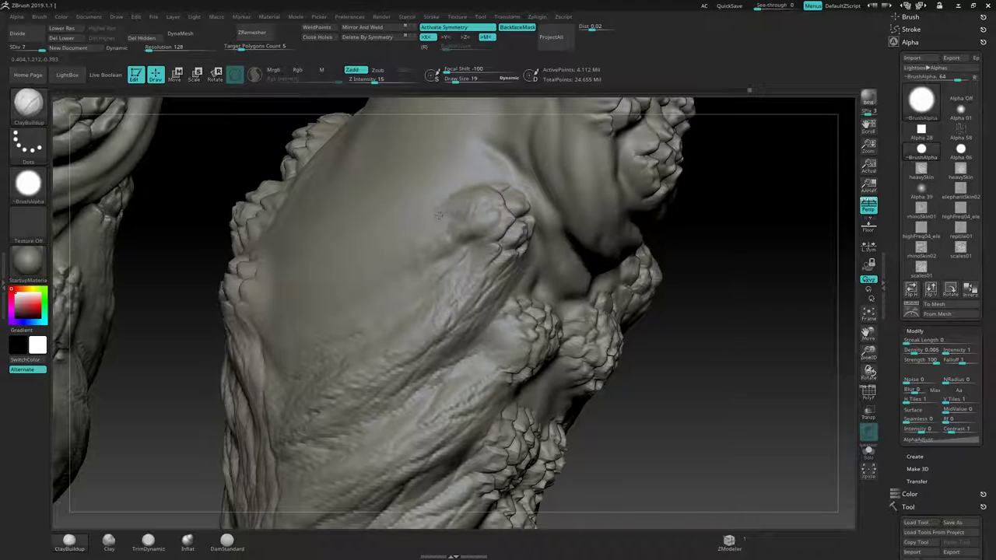
key(shift)
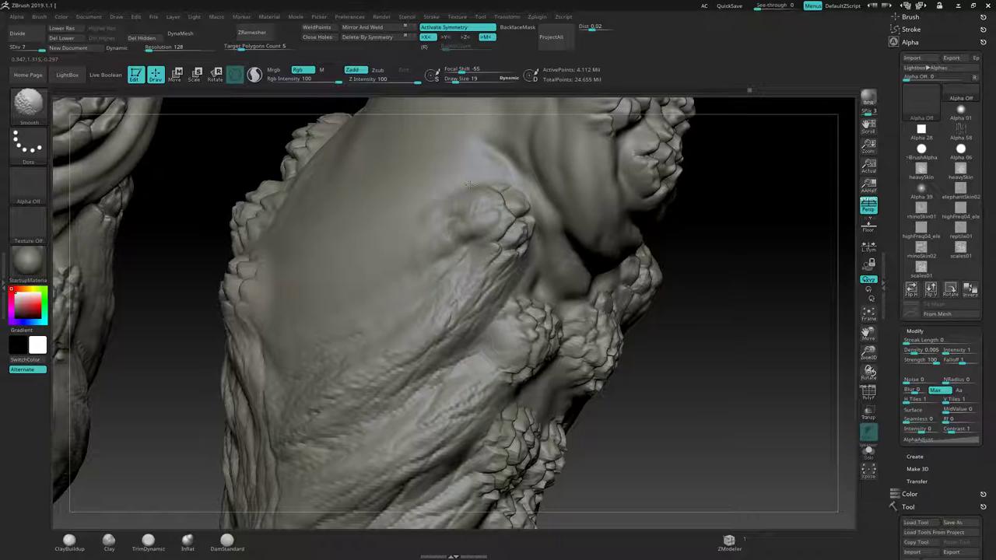
drag(725, 235, 495, 178)
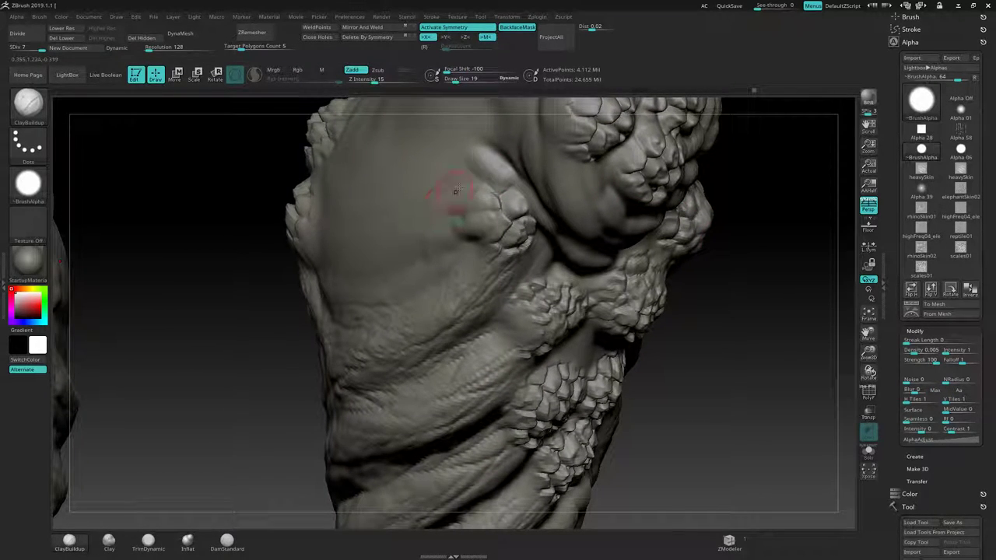
key(shift)
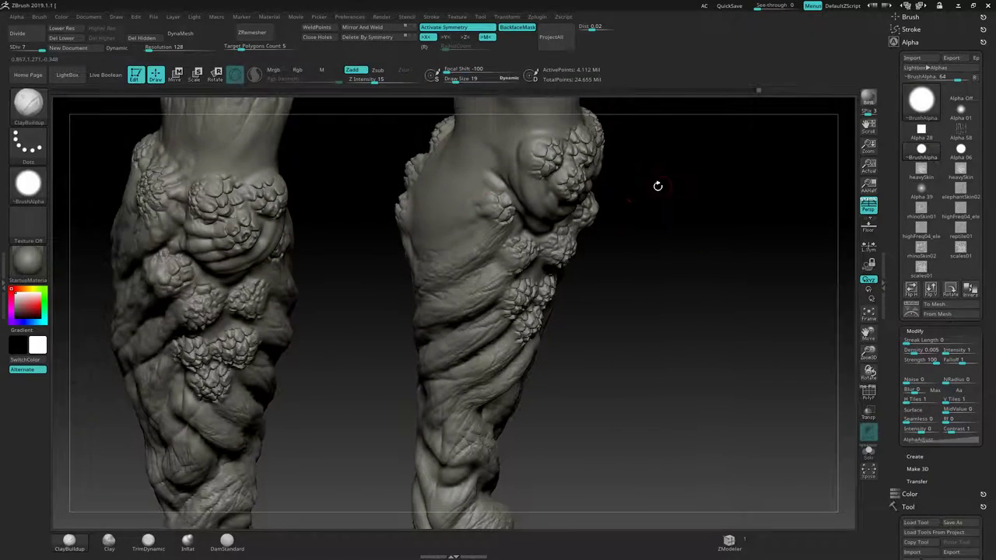
Step: Sculpt clay lumps along the curved skin folds that wrap the kneecap's inner side and underside
mouse_move(657, 187)
mouse_down()
mouse_move(643, 140)
mouse_move(622, 175)
mouse_move(705, 158)
mouse_move(528, 199)
mouse_up()
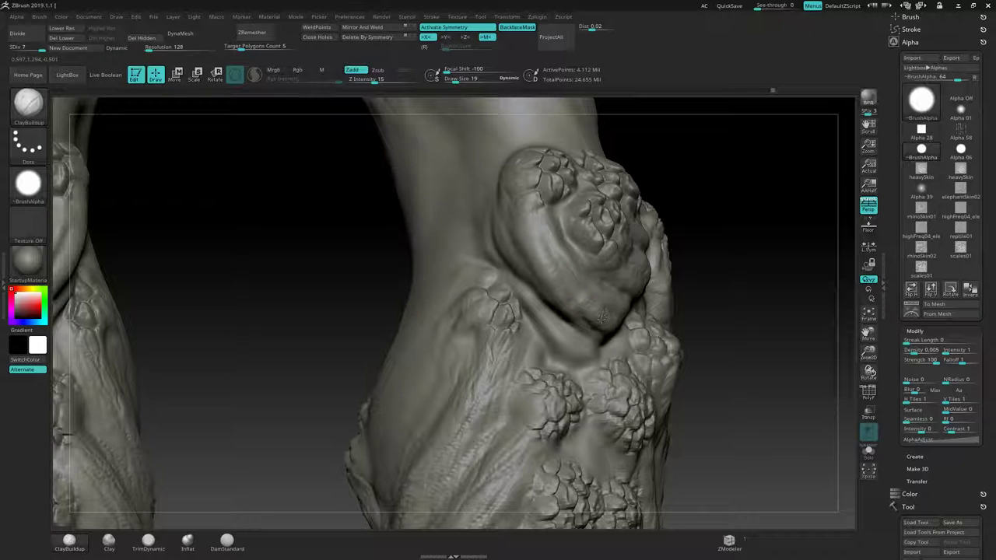
drag(761, 299, 484, 227)
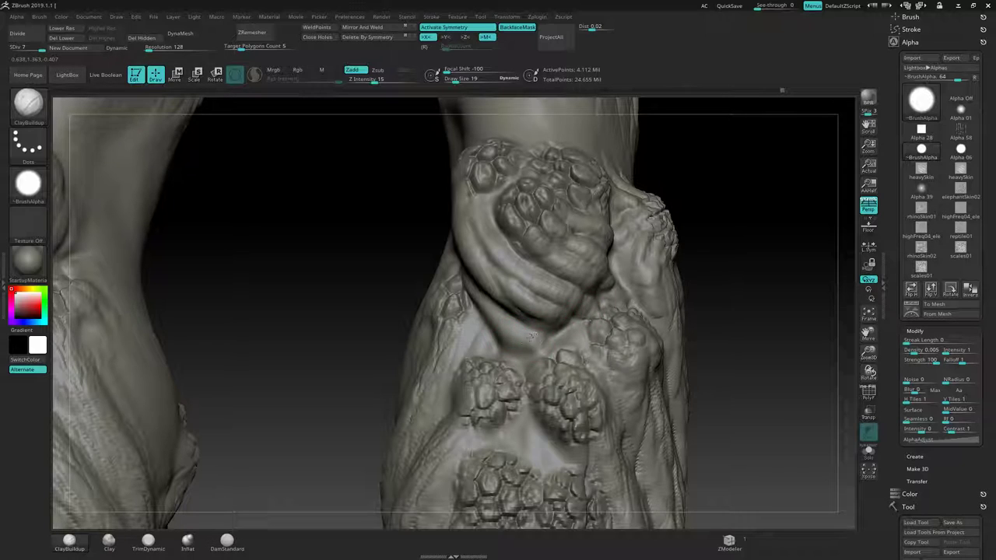
mouse_move(395, 242)
mouse_down()
mouse_move(498, 333)
mouse_move(492, 310)
mouse_move(446, 269)
mouse_up()
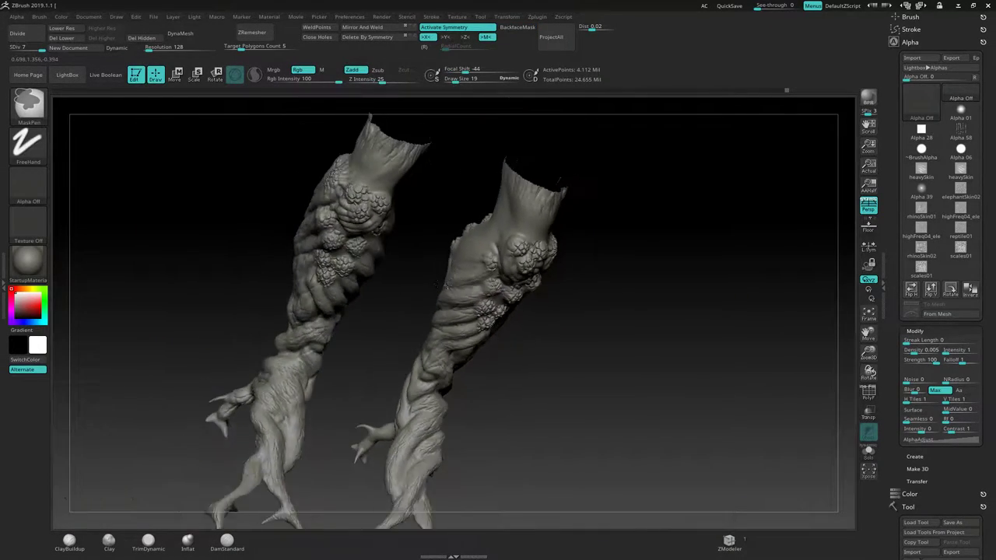
drag(444, 285, 581, 159)
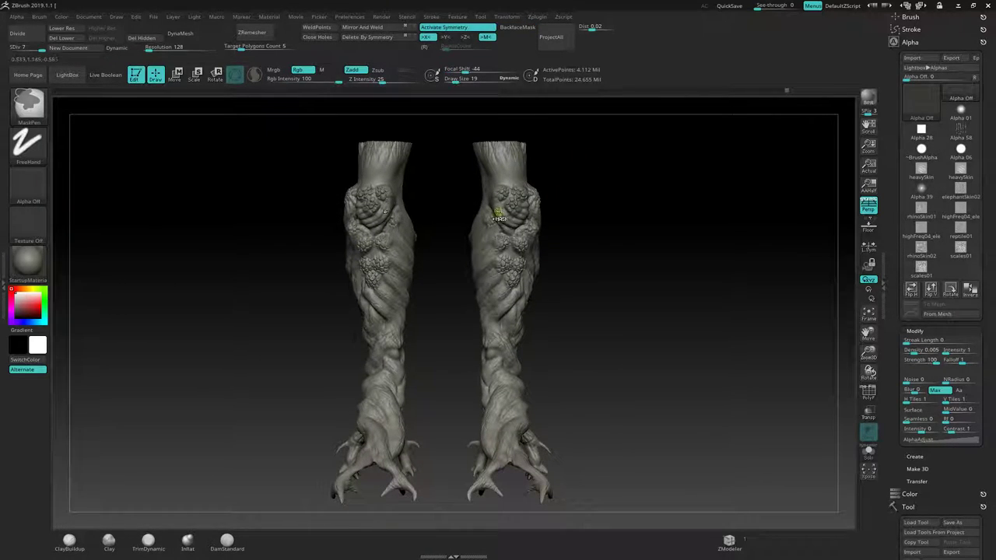
ctrl+right_drag(498, 214, 553, 221)
Step: Set the draw size to 26 and sculpt the skin fold in the gap between the scaled bumps on the upper shin
alt+drag(575, 225, 563, 170)
ctrl+right_drag(507, 194, 697, 207)
mouse_move(595, 256)
alt+right_down()
mouse_move(490, 263)
mouse_move(677, 233)
alt+right_up()
mouse_move(728, 204)
right_down()
mouse_move(699, 196)
mouse_move(692, 181)
right_up()
key(s)
mouse_move(438, 205)
mouse_down()
mouse_move(450, 219)
mouse_move(449, 202)
mouse_move(464, 227)
mouse_up()
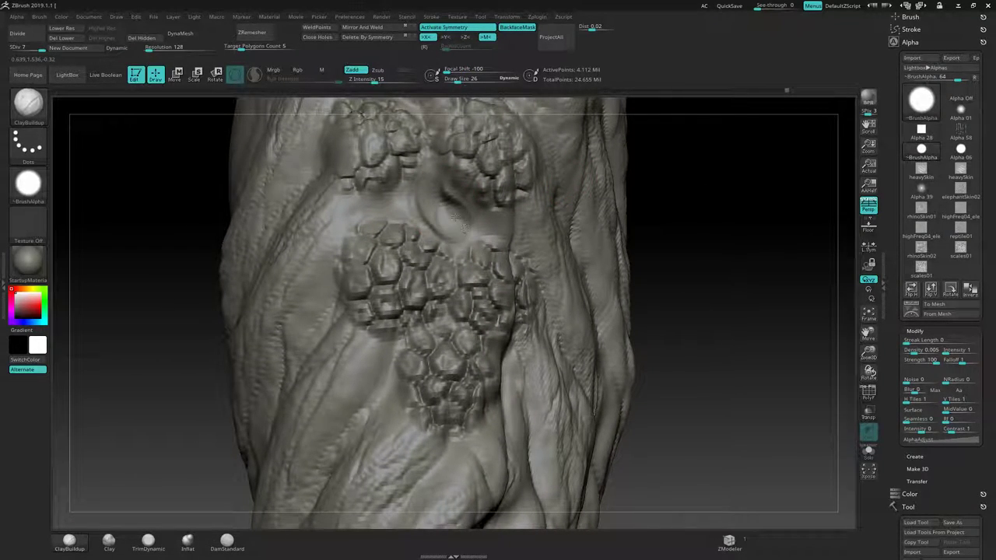
mouse_move(423, 184)
mouse_down()
mouse_move(456, 216)
mouse_move(420, 197)
mouse_up()
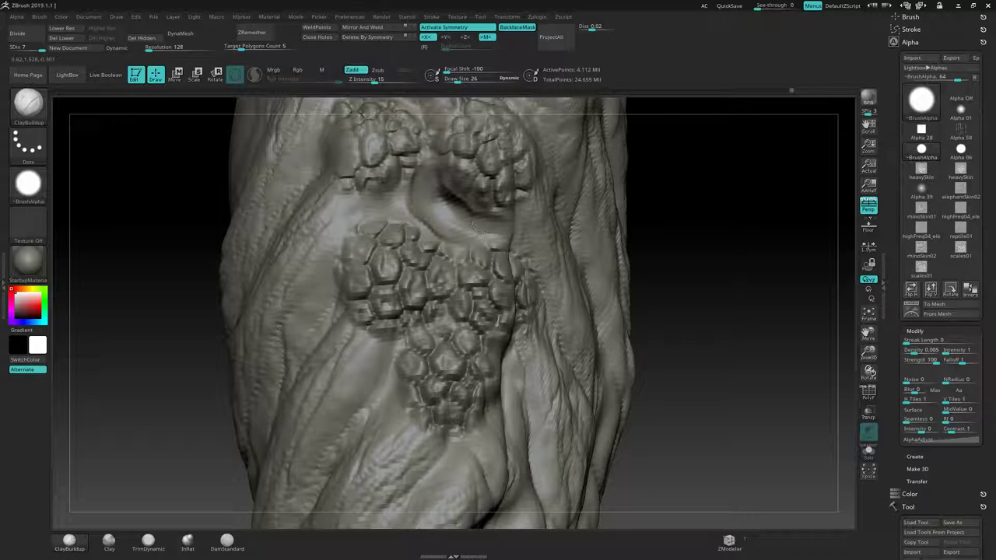
Step: Set the draw size to 15, then sculpt and smooth the crevice under the outer scaled bump on the upper shin
right_drag(680, 214, 580, 195)
key(s)
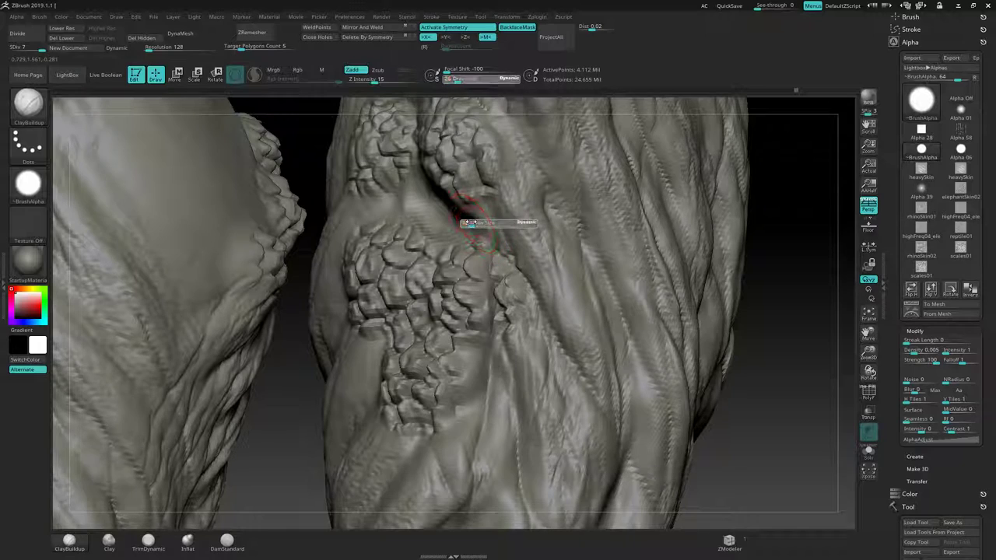
drag(477, 226, 471, 225)
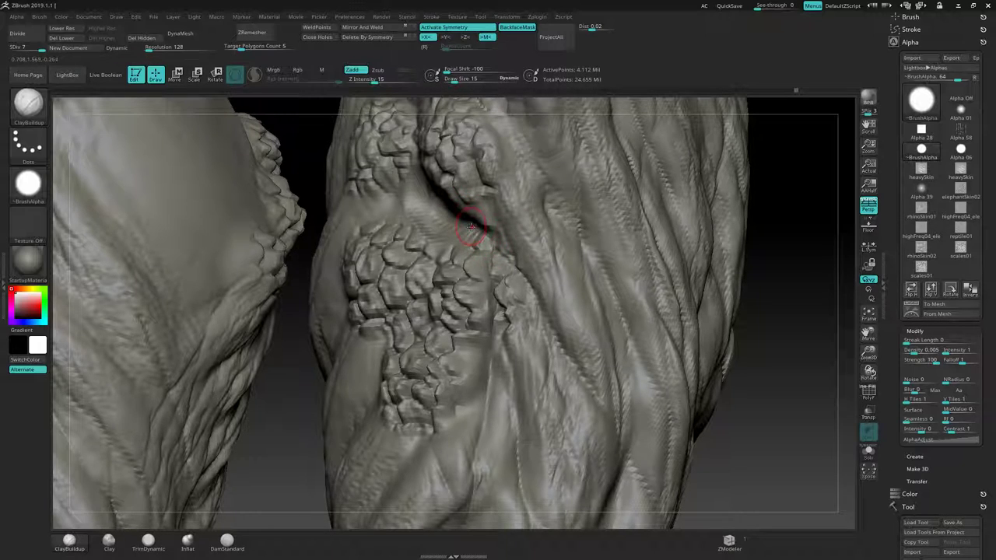
key(shift)
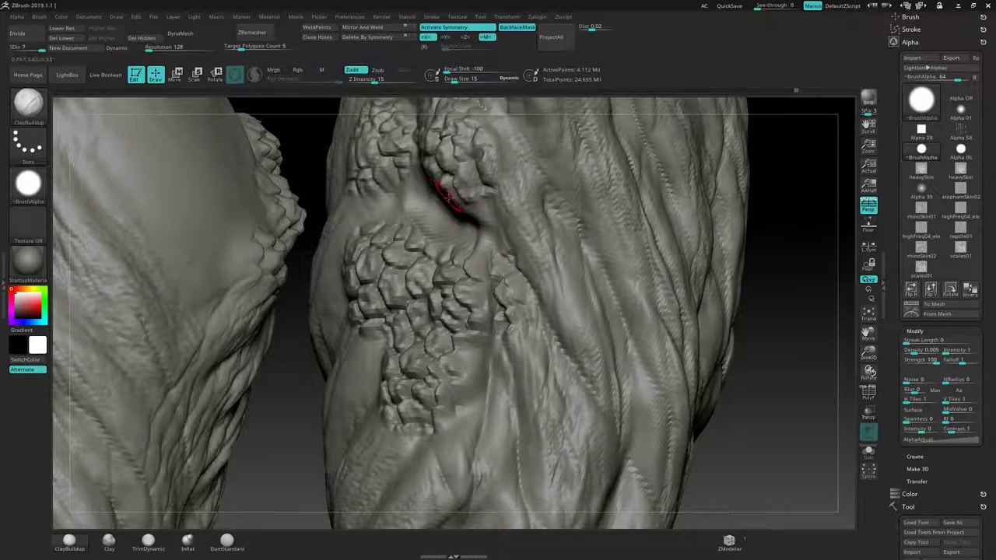
Step: Set the draw size to 23 and build up clay around the undersides of the paired scaled bumps on the upper shin
mouse_move(768, 192)
mouse_down()
mouse_move(696, 161)
mouse_move(471, 211)
mouse_move(489, 257)
mouse_move(515, 233)
mouse_move(534, 250)
mouse_up()
key(s)
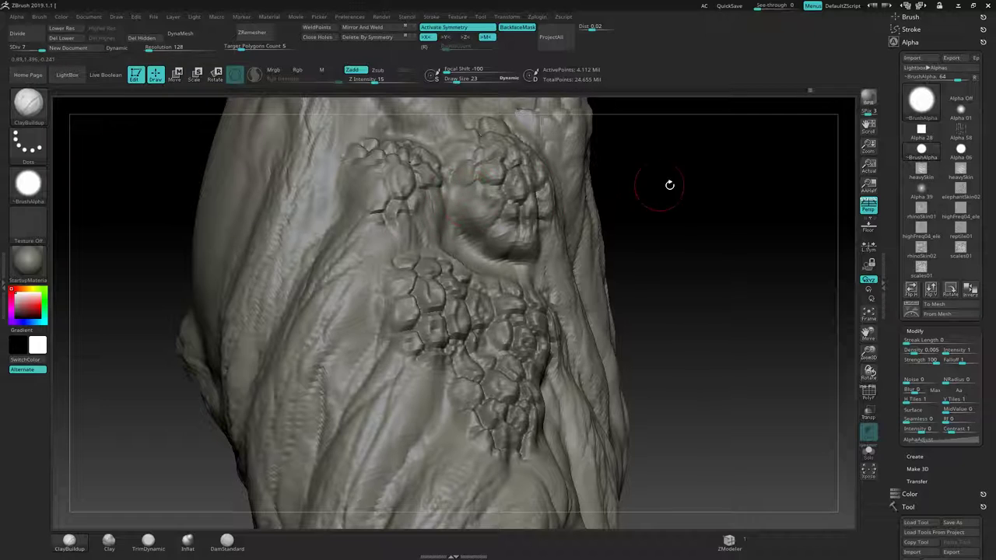
drag(706, 204, 801, 209)
drag(397, 208, 381, 183)
ctrl+right_drag(434, 244, 536, 276)
drag(534, 275, 453, 233)
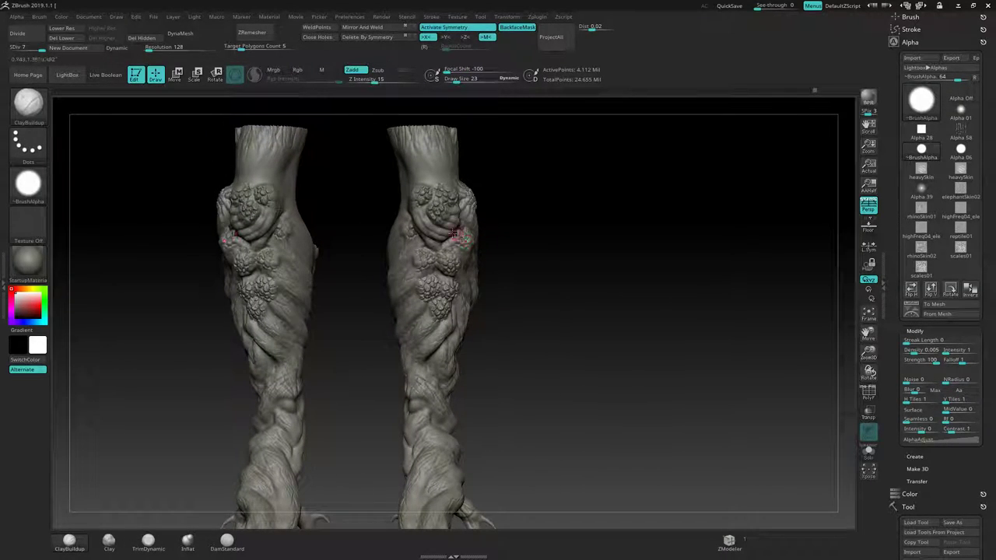
Step: Build up clay along the skin folds beside and below the large scale cluster on the shin
alt+right_drag(452, 240, 589, 227)
mouse_move(588, 227)
mouse_down()
mouse_move(402, 220)
mouse_move(409, 233)
mouse_up()
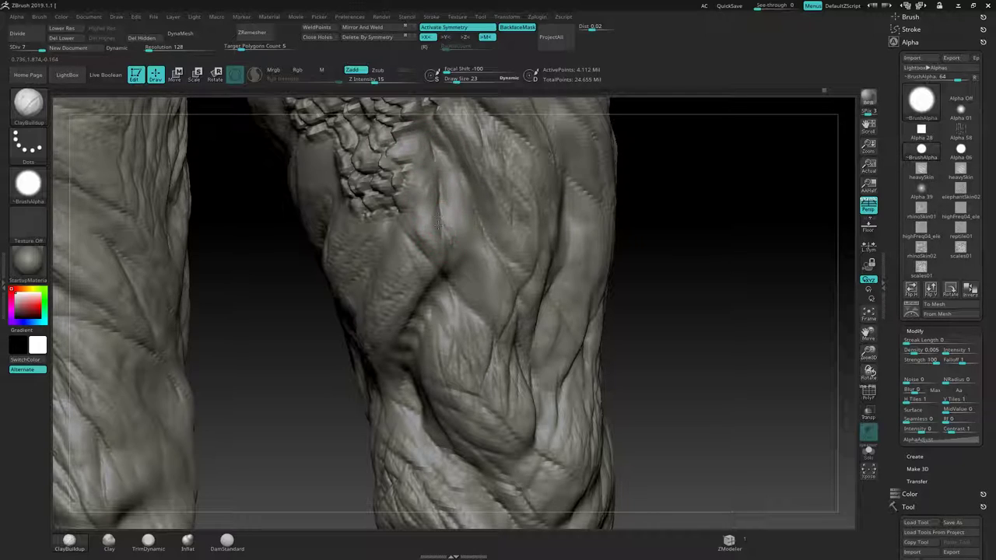
alt+right_drag(438, 342, 518, 240)
mouse_move(381, 286)
right_down()
mouse_move(392, 231)
mouse_move(486, 236)
right_up()
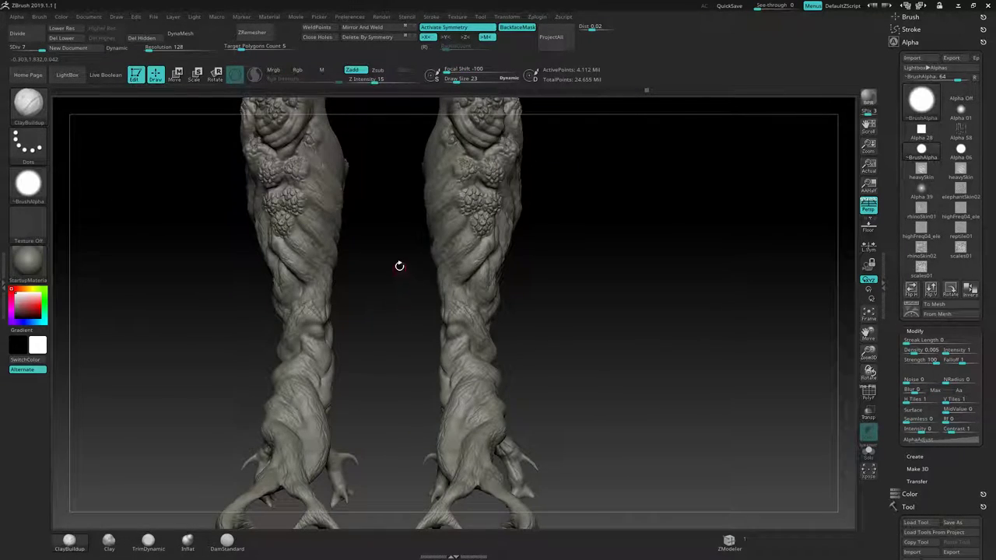
Step: Sculpt clay lumps and folds into the twisted skin just above the ankle
mouse_move(417, 276)
alt+right_down()
mouse_move(410, 180)
mouse_move(589, 243)
mouse_move(589, 262)
mouse_move(603, 262)
alt+right_up()
drag(434, 253, 455, 266)
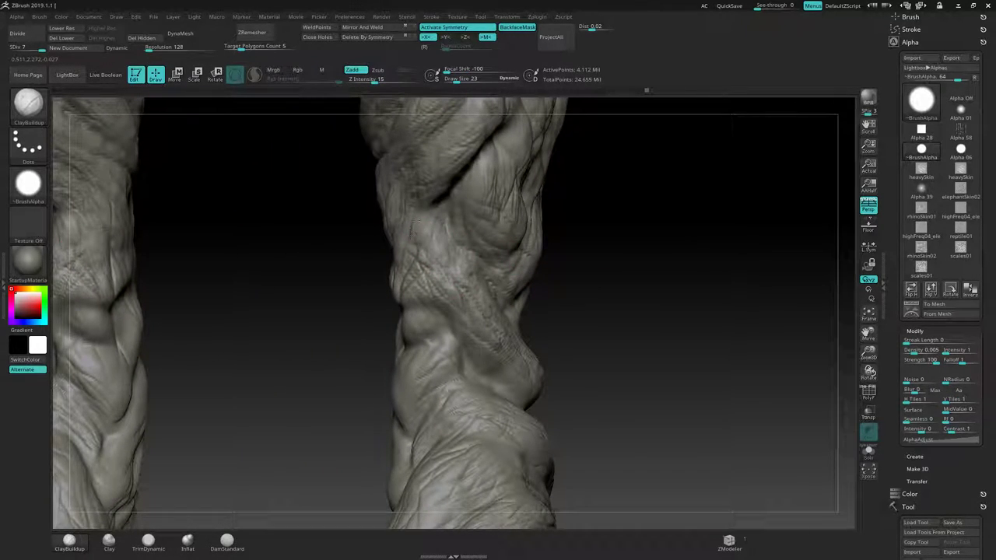
mouse_move(407, 242)
right_down()
mouse_move(376, 234)
mouse_move(392, 236)
mouse_move(381, 228)
right_up()
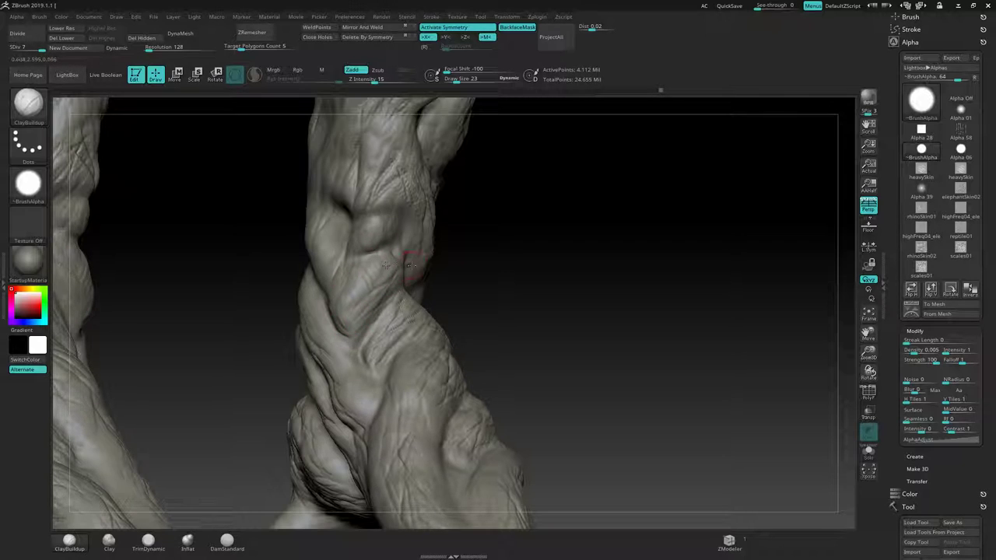
right_drag(380, 262, 395, 289)
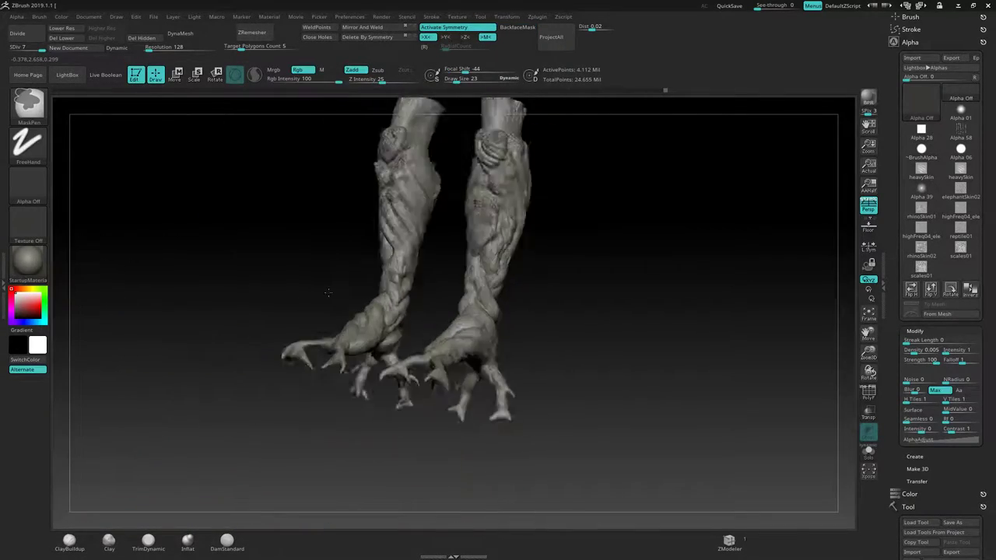
Step: Build up and smooth clay folds running from the inner side of the knee's scale cluster into the surrounding skin
mouse_move(329, 292)
ctrl+right_down()
mouse_move(467, 272)
mouse_move(549, 272)
mouse_move(532, 271)
mouse_move(539, 298)
mouse_move(542, 286)
ctrl+right_up()
mouse_move(543, 286)
alt+right_down()
mouse_move(552, 298)
mouse_move(490, 300)
alt+right_up()
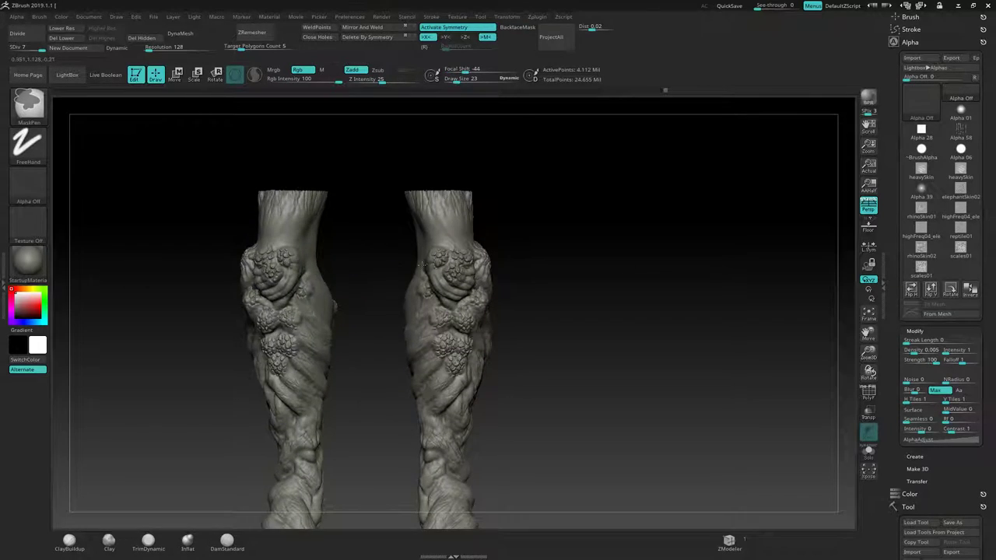
ctrl+right_drag(422, 264, 406, 230)
mouse_move(405, 230)
mouse_down()
mouse_move(410, 243)
mouse_move(383, 242)
mouse_up()
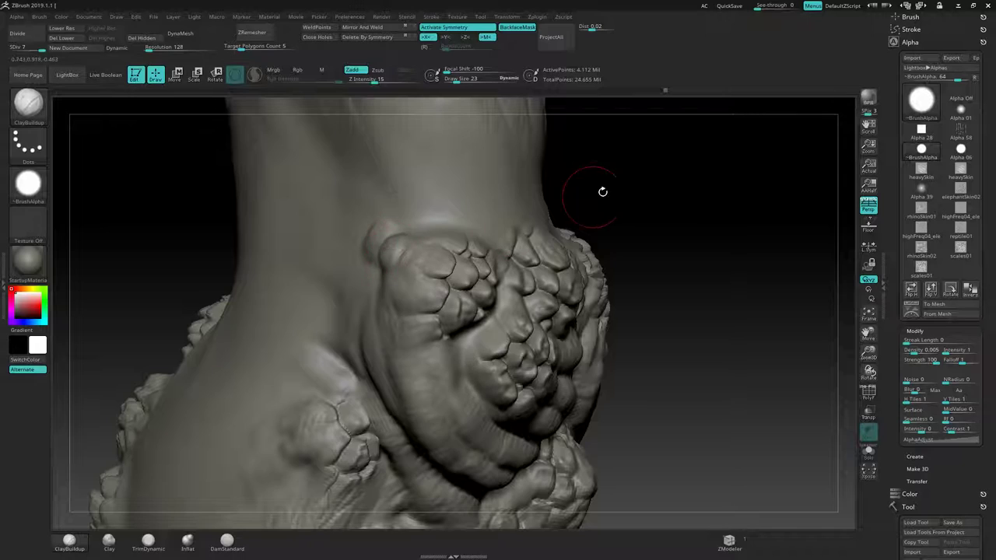
right_drag(600, 194, 389, 216)
mouse_move(381, 235)
shift+mouse_down()
mouse_move(376, 252)
mouse_move(370, 227)
mouse_move(377, 239)
mouse_move(360, 228)
mouse_move(346, 242)
shift+mouse_up()
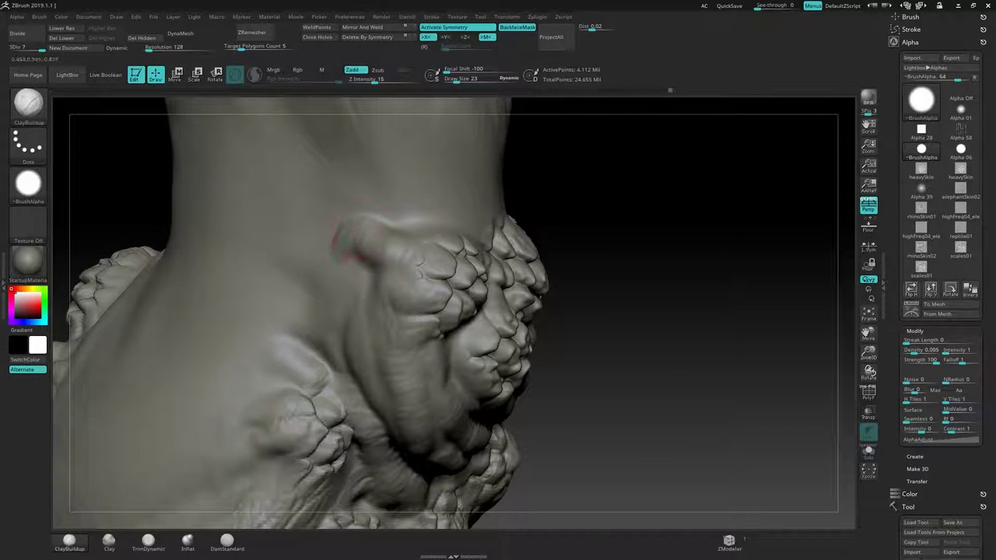
mouse_move(353, 284)
mouse_down()
mouse_move(373, 278)
mouse_move(304, 295)
mouse_move(370, 279)
mouse_up()
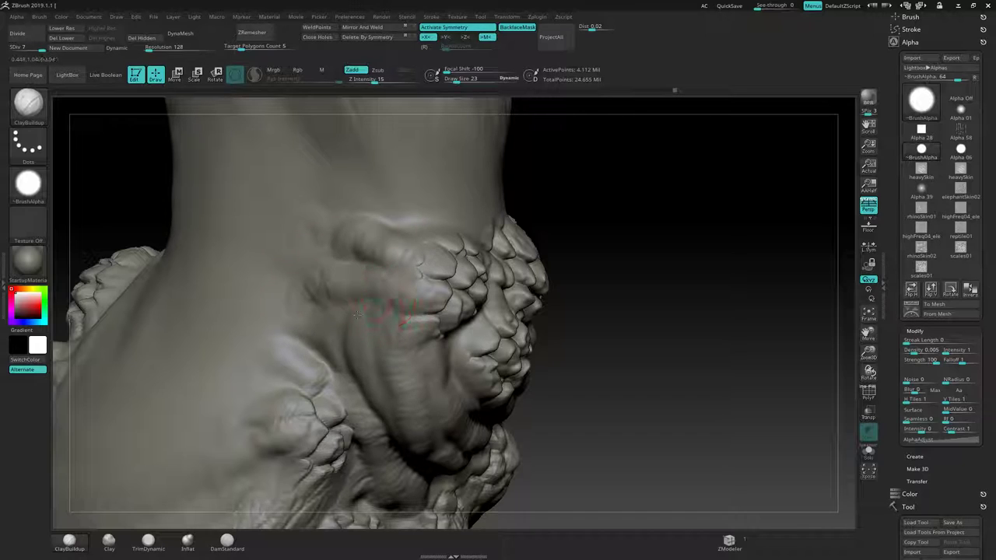
drag(357, 315, 311, 311)
Step: Build up clay folds above the knee's scale cluster so its upper edge blends into the thigh skin
mouse_move(420, 227)
mouse_down()
mouse_move(456, 235)
mouse_move(422, 229)
mouse_move(418, 191)
mouse_up()
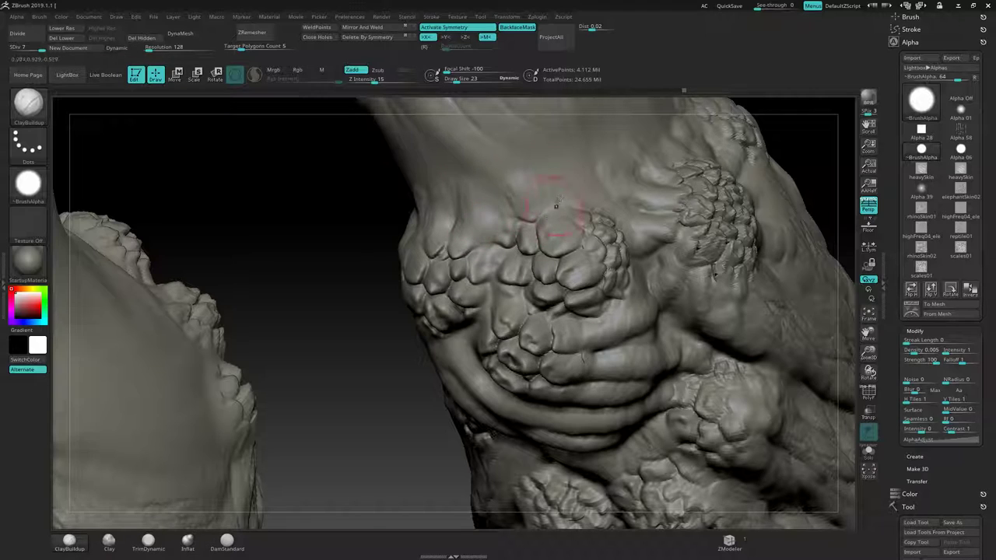
mouse_move(557, 207)
mouse_down()
mouse_move(549, 190)
mouse_move(563, 193)
mouse_up()
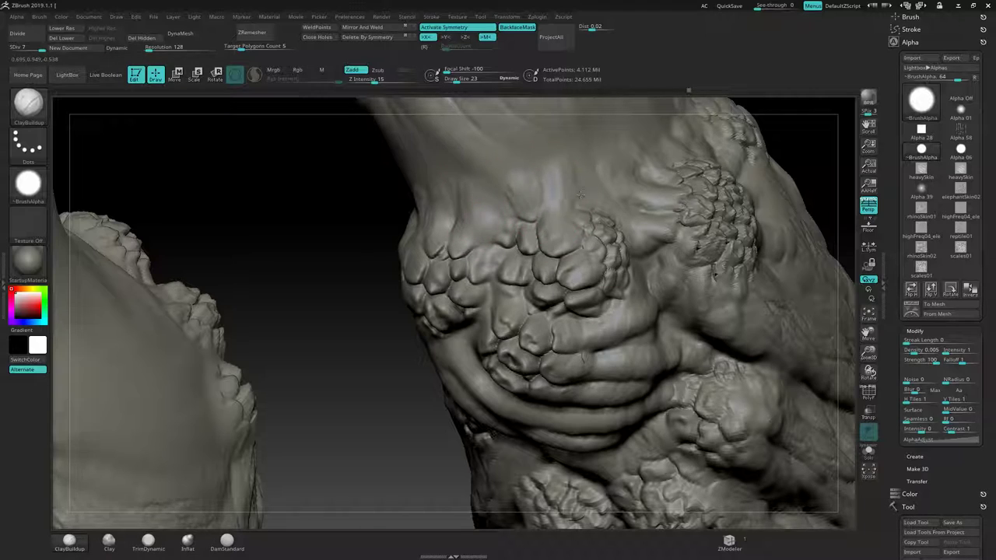
mouse_move(349, 226)
mouse_down()
mouse_move(595, 227)
mouse_move(659, 215)
mouse_up()
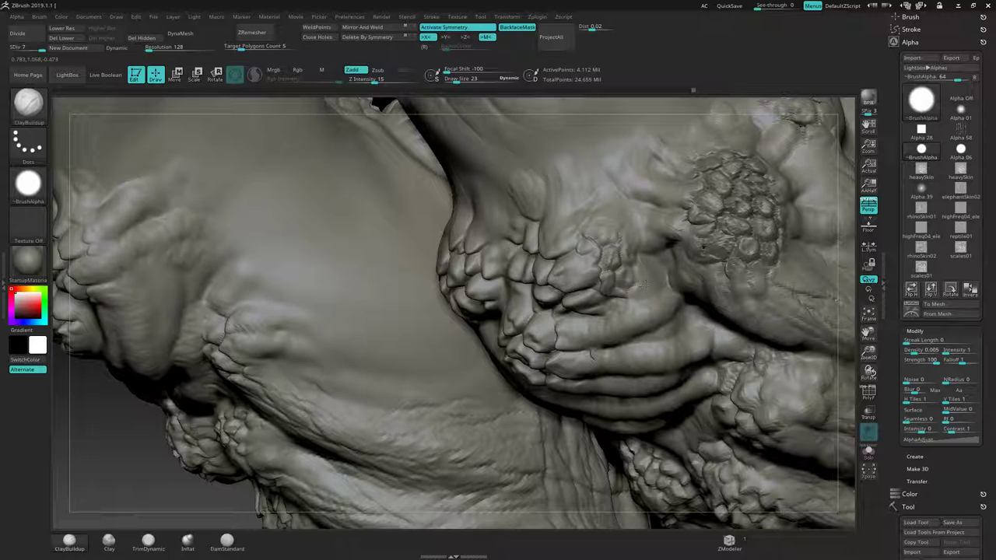
Step: Build up clay lumps and short folds around the three scale clusters on the side of the lower leg
mouse_move(662, 280)
ctrl+right_down()
mouse_move(651, 213)
mouse_move(622, 184)
mouse_move(610, 204)
mouse_move(573, 211)
mouse_move(589, 244)
mouse_move(558, 231)
mouse_move(558, 181)
mouse_move(561, 272)
ctrl+right_up()
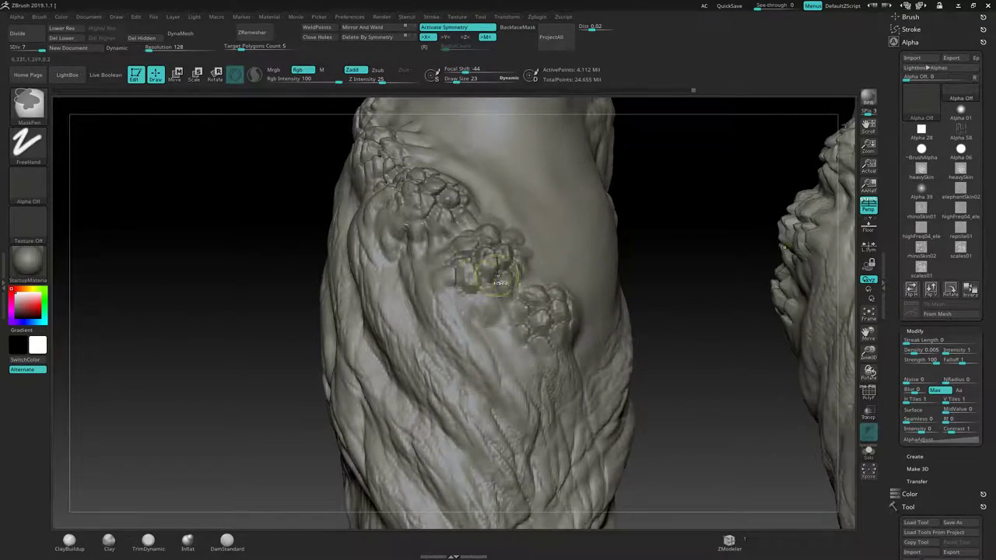
ctrl+right_drag(501, 277, 514, 297)
right_drag(525, 262, 476, 233)
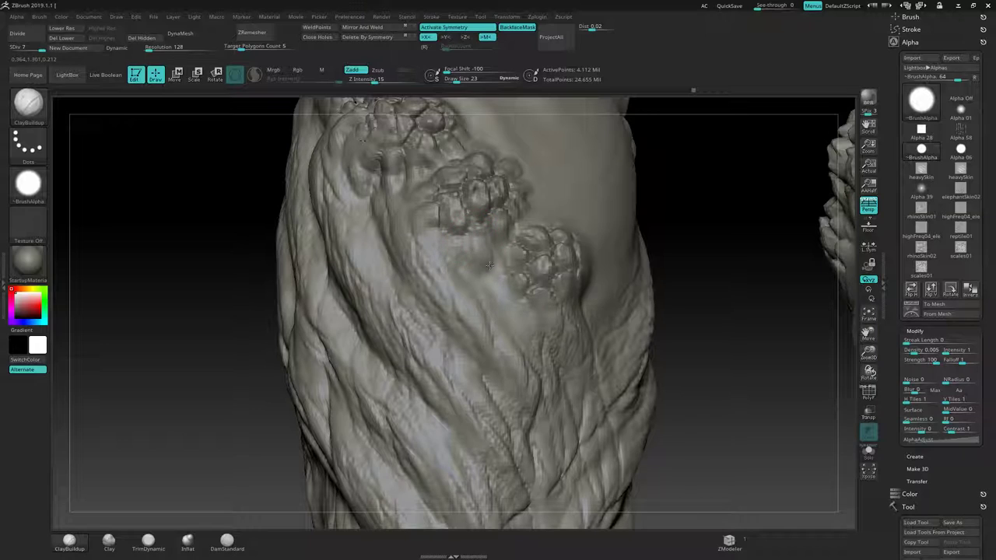
right_drag(702, 207, 559, 308)
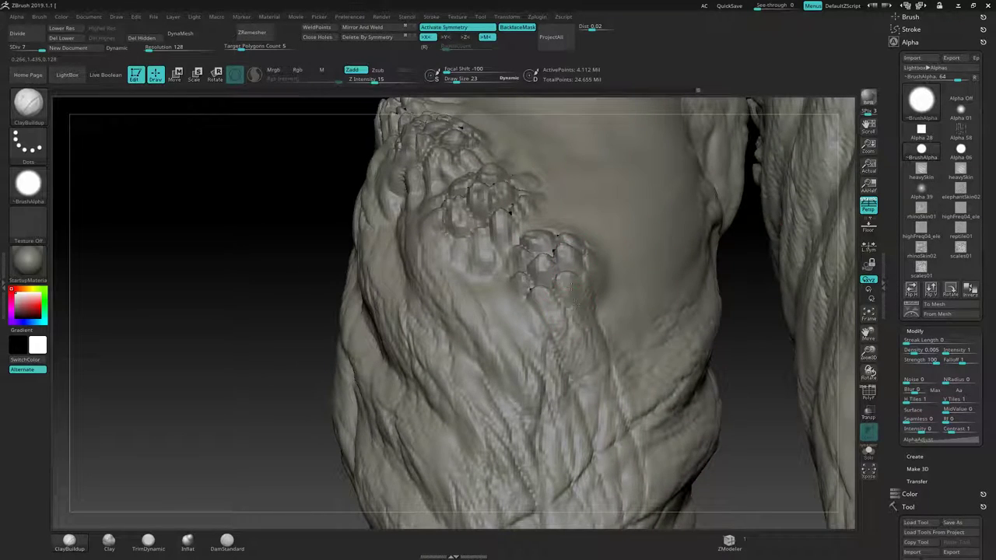
mouse_move(575, 292)
mouse_down()
mouse_move(575, 310)
mouse_move(606, 300)
mouse_up()
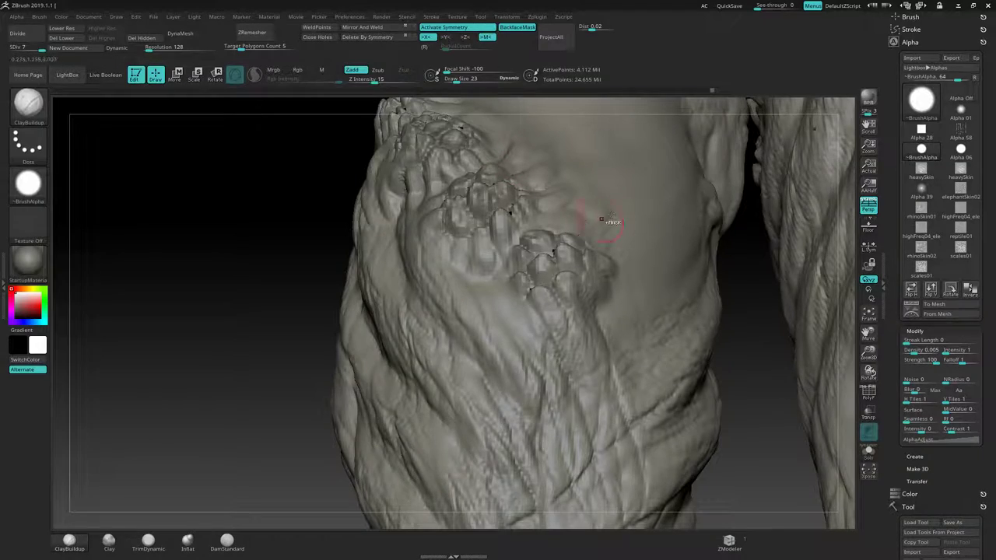
ctrl+right_drag(612, 214, 467, 234)
mouse_move(467, 272)
right_down()
mouse_move(496, 287)
mouse_move(530, 281)
mouse_move(598, 261)
mouse_move(612, 231)
right_up()
mouse_move(548, 204)
shift+right_down()
mouse_move(474, 260)
mouse_move(488, 244)
mouse_move(549, 255)
shift+right_up()
right_click(521, 253)
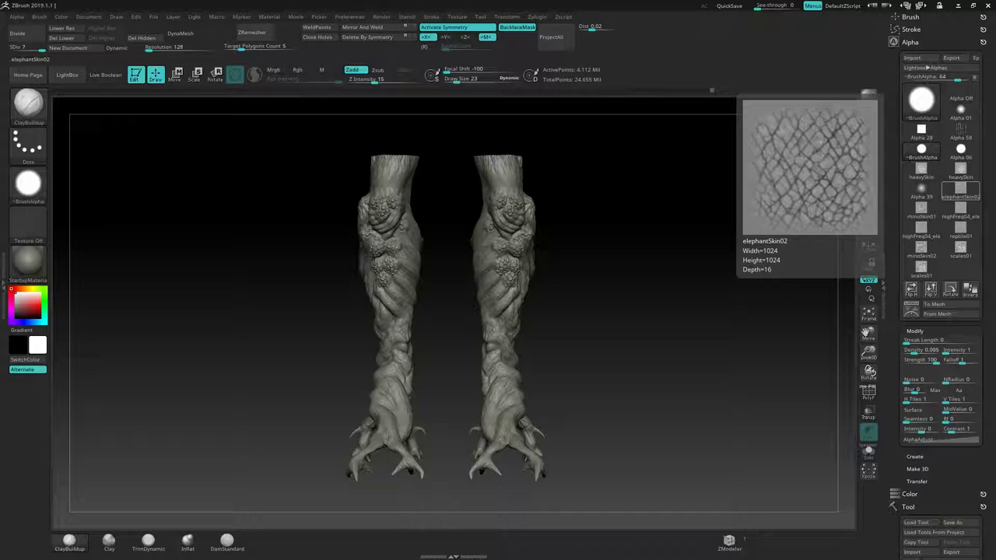
key(alt+Tab)
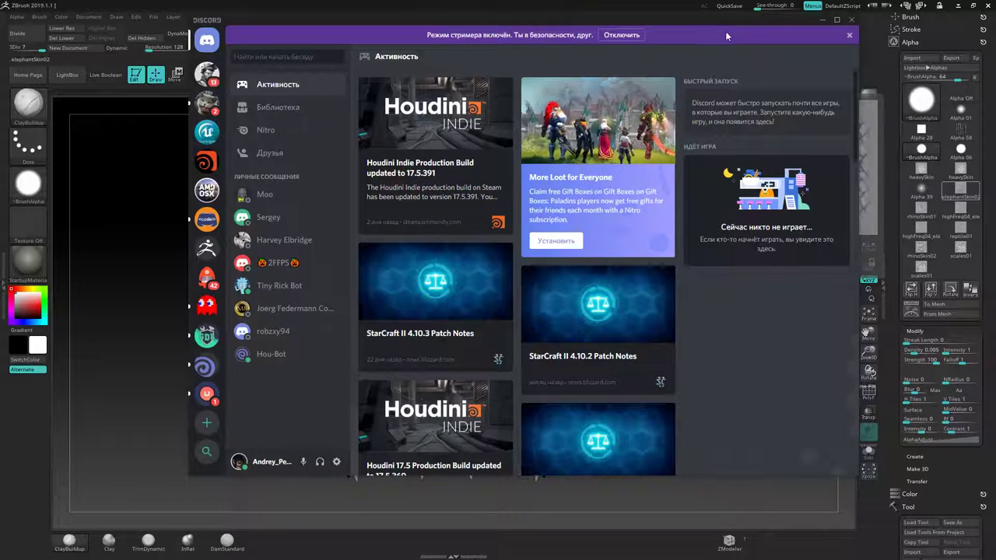
drag(717, 22, 995, 34)
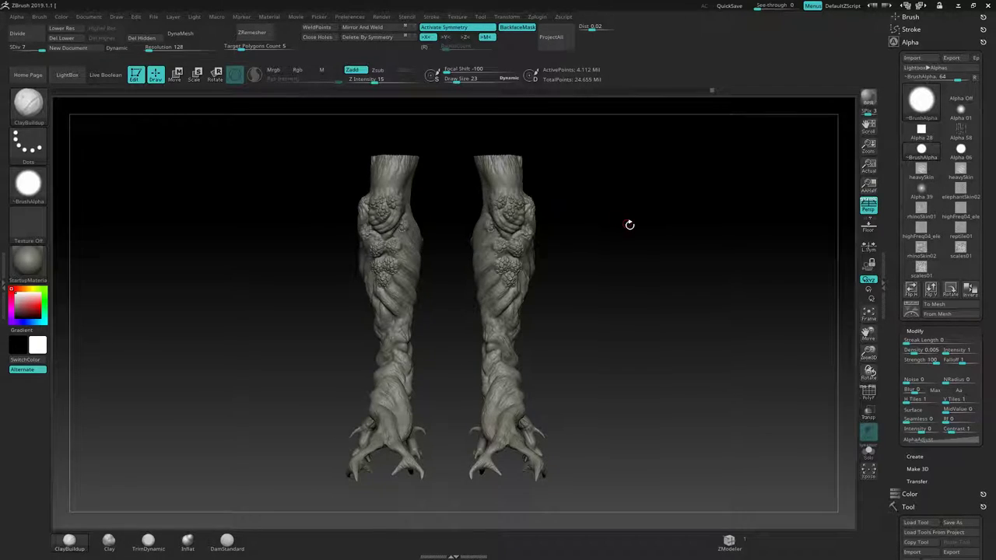
Step: Adjust the ClayBuildup draw size to 23 and refine the skin folds on the outer side of the knee
right_drag(629, 225, 595, 213)
alt+right_drag(594, 213, 531, 202)
mouse_move(530, 202)
ctrl+right_down()
mouse_move(545, 226)
mouse_move(568, 219)
ctrl+right_up()
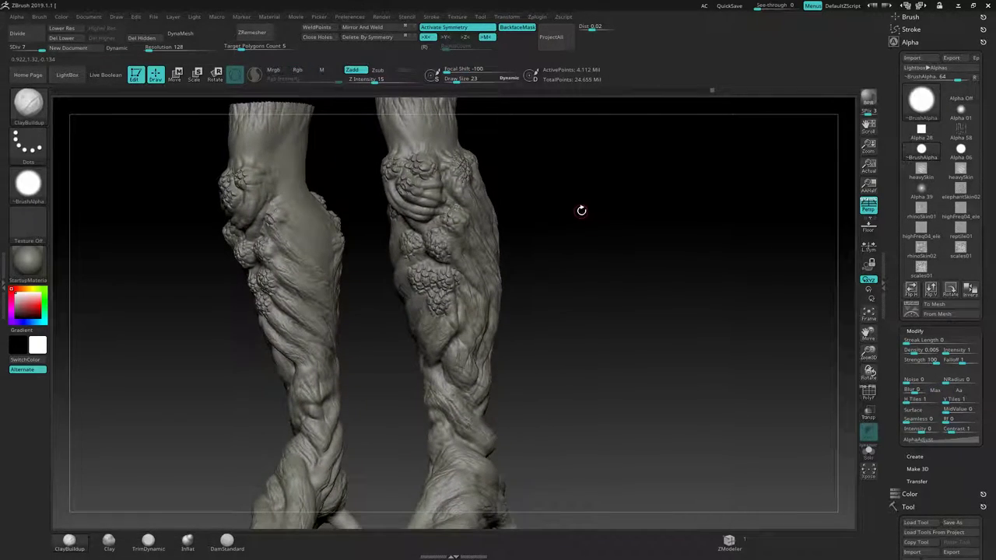
alt+drag(581, 210, 625, 226)
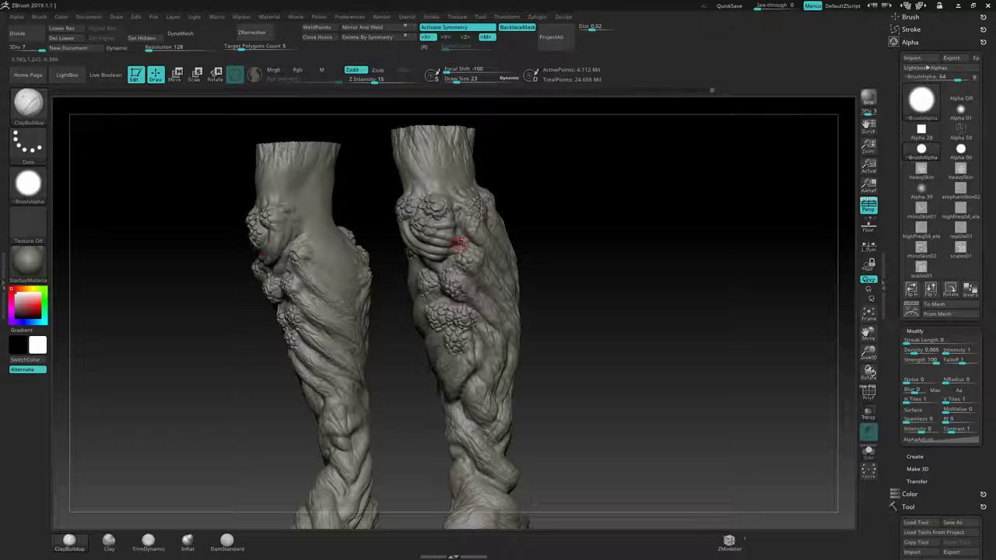
key(s)
drag(459, 242, 467, 239)
mouse_move(520, 234)
alt+right_down()
mouse_move(532, 260)
mouse_move(598, 250)
mouse_move(625, 223)
mouse_move(662, 227)
mouse_move(535, 212)
mouse_move(479, 247)
alt+right_up()
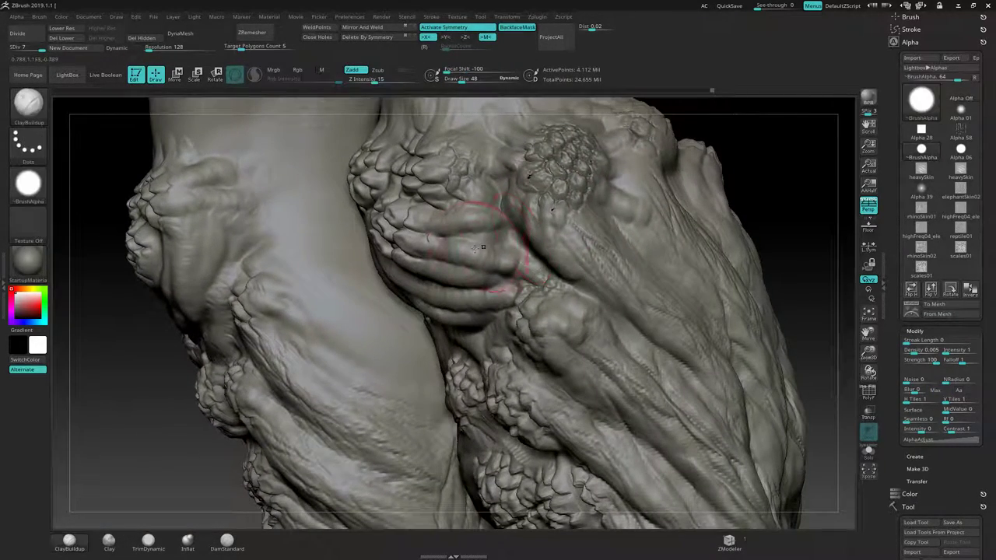
key(s)
drag(499, 249, 514, 249)
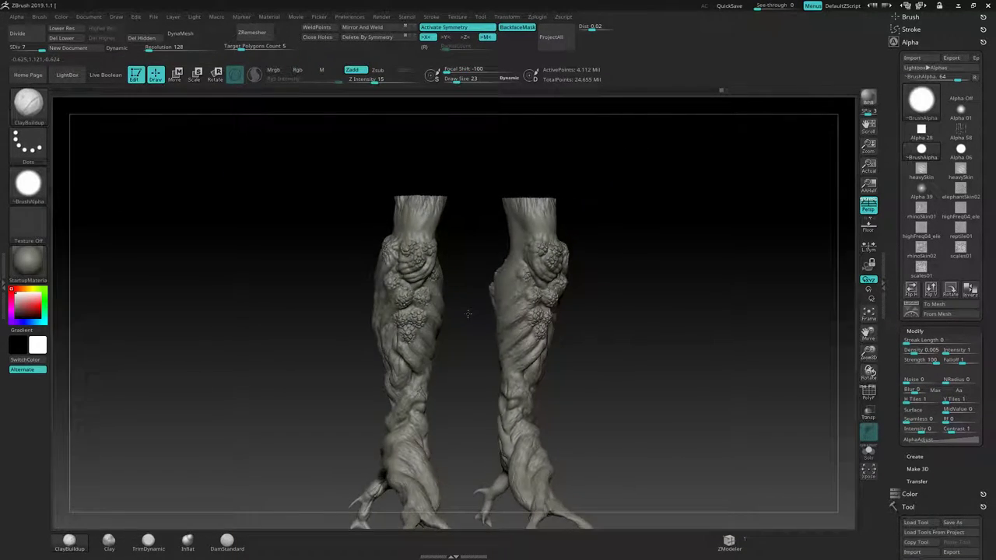
Step: Unhide the rest of the creature and render the full figure with BPR
mouse_move(467, 314)
mouse_down()
mouse_move(456, 306)
mouse_move(467, 257)
mouse_move(506, 249)
mouse_up()
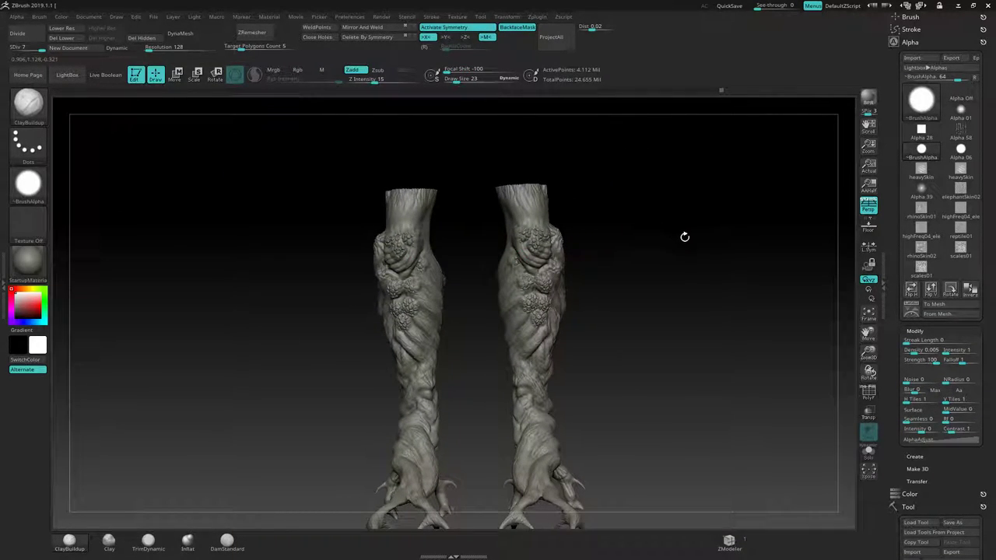
mouse_move(685, 237)
mouse_down()
mouse_move(667, 240)
mouse_move(682, 245)
mouse_move(663, 233)
mouse_up()
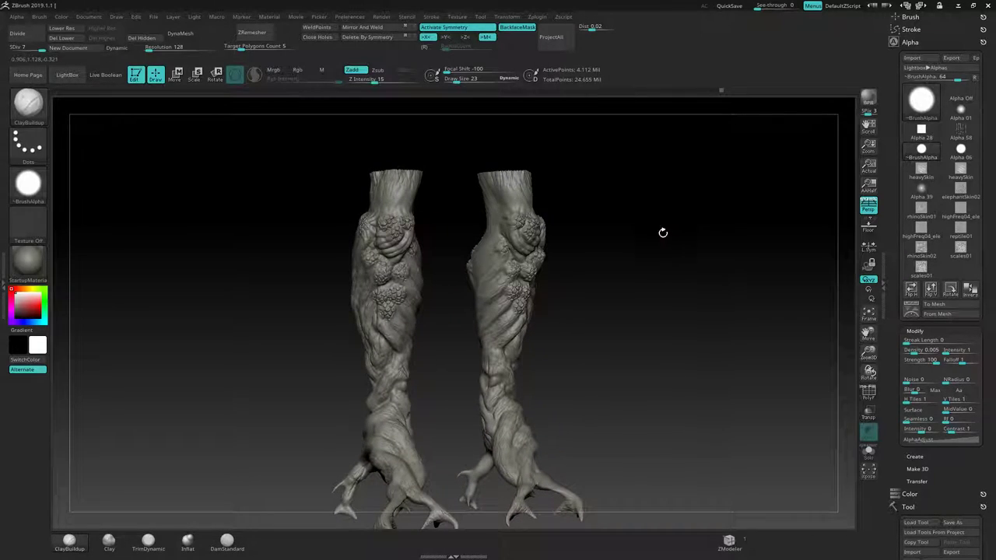
key(ctrl+shift)
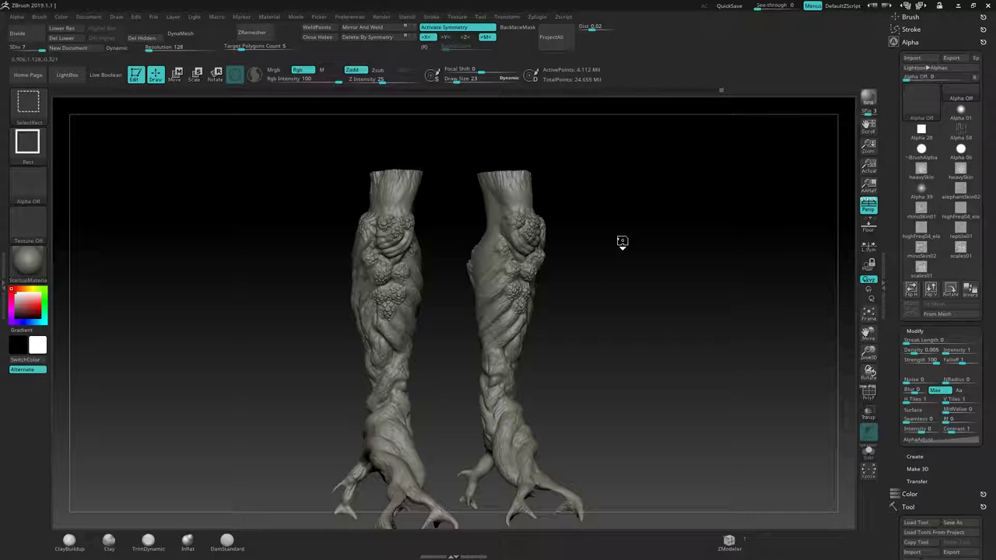
ctrl+shift+click(566, 215)
alt+right_drag(605, 223, 507, 273)
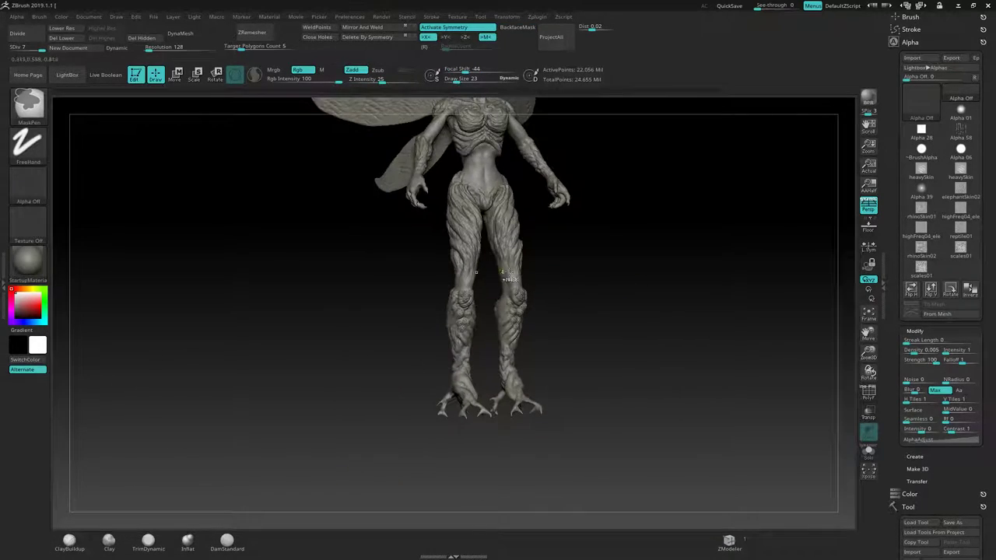
mouse_move(584, 262)
alt+right_down()
mouse_move(587, 296)
mouse_move(568, 321)
mouse_move(614, 316)
alt+right_up()
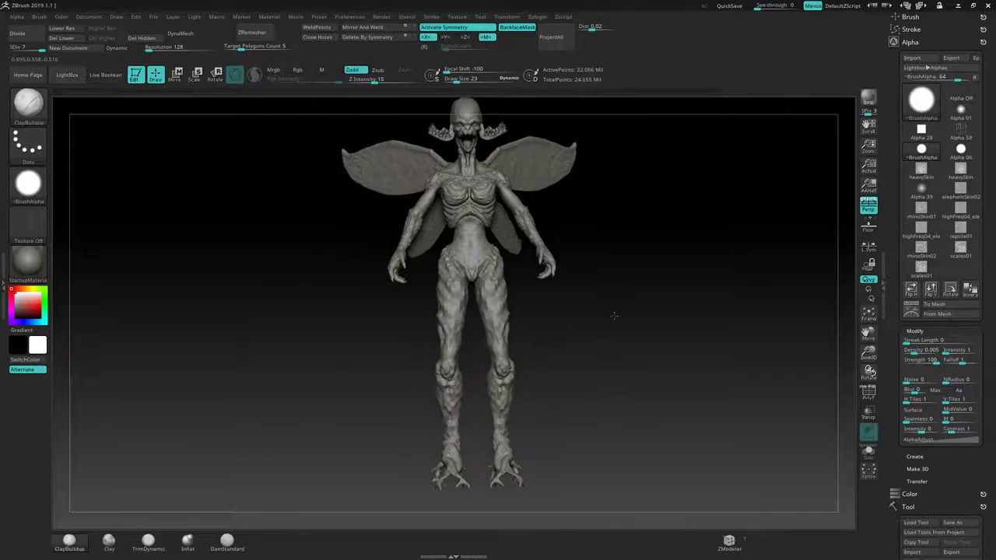
drag(614, 315, 618, 337)
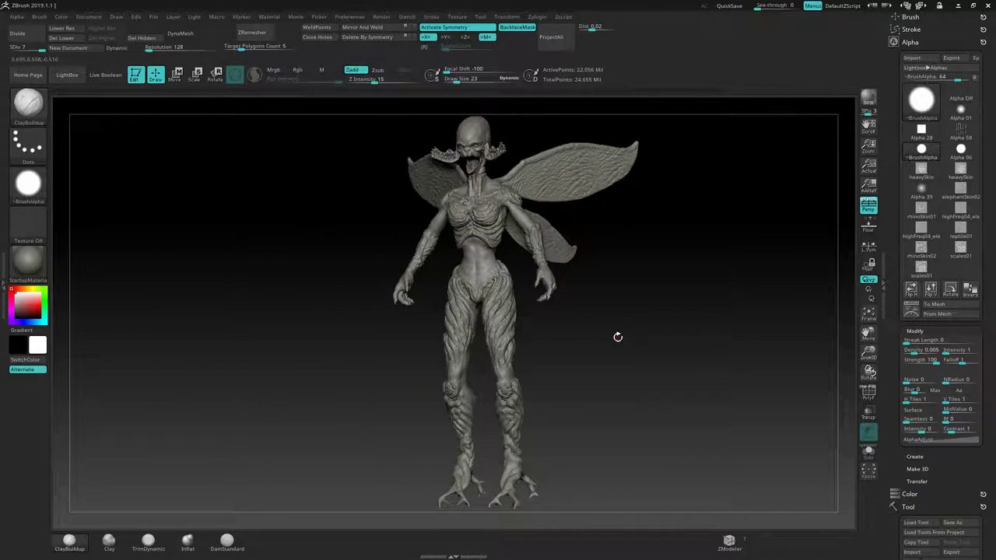
click(868, 98)
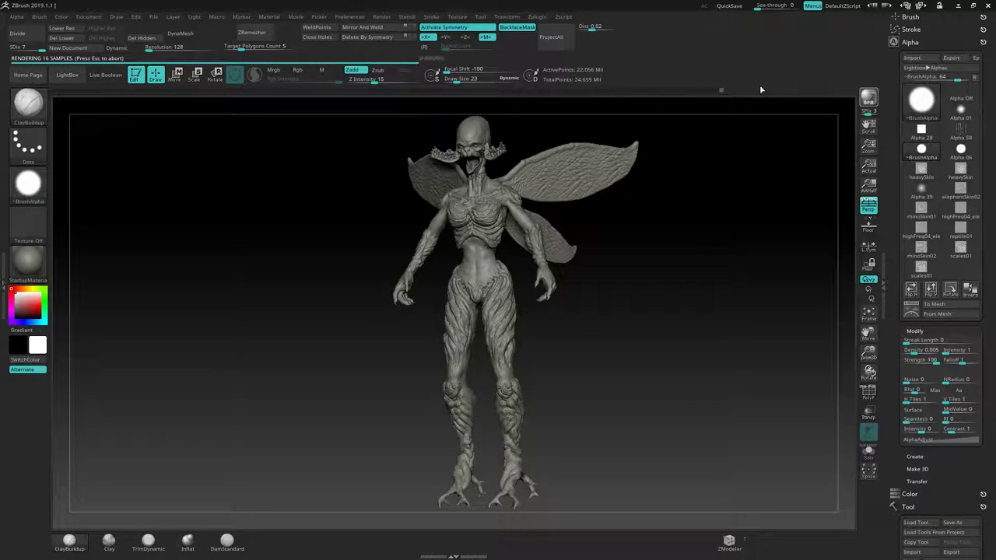
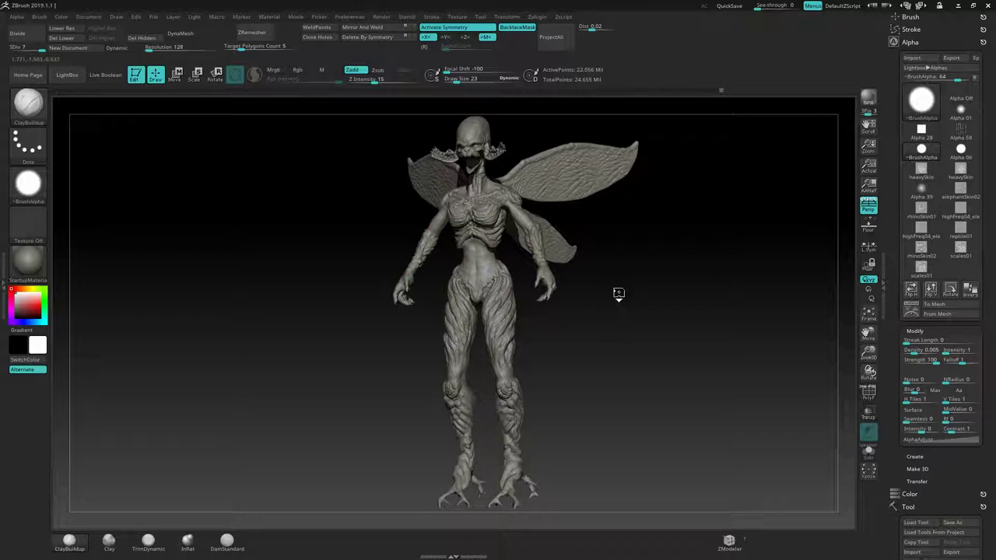
Step: Frame the knees, then switch to the DamStandard brush with a DragRect stroke and assign it the heavySkin alpha
mouse_move(618, 293)
mouse_down()
mouse_move(596, 265)
mouse_move(527, 278)
mouse_move(564, 302)
mouse_up()
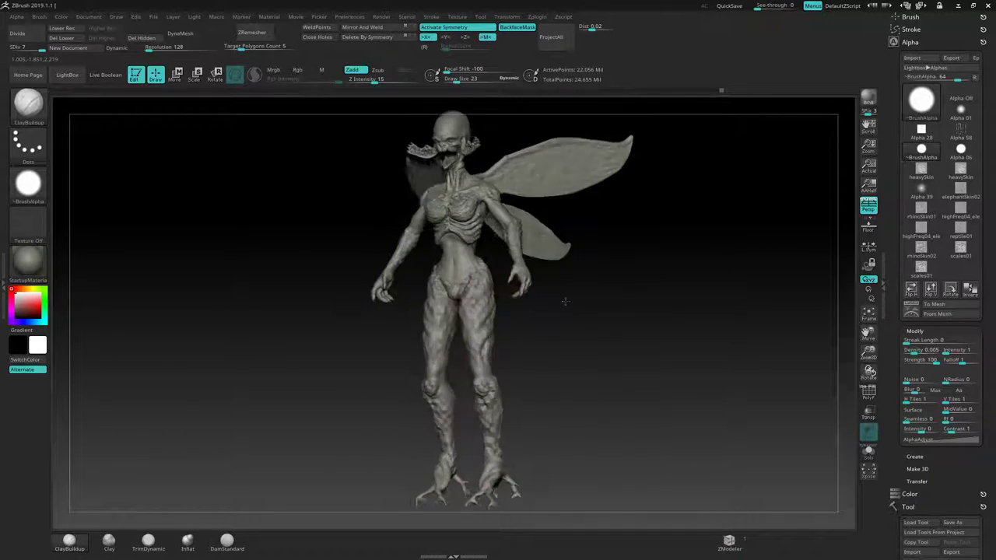
mouse_move(565, 302)
right_down()
mouse_move(598, 300)
mouse_move(592, 218)
mouse_move(572, 268)
mouse_move(544, 299)
mouse_move(552, 264)
right_up()
ctrl+right_drag(475, 267, 607, 250)
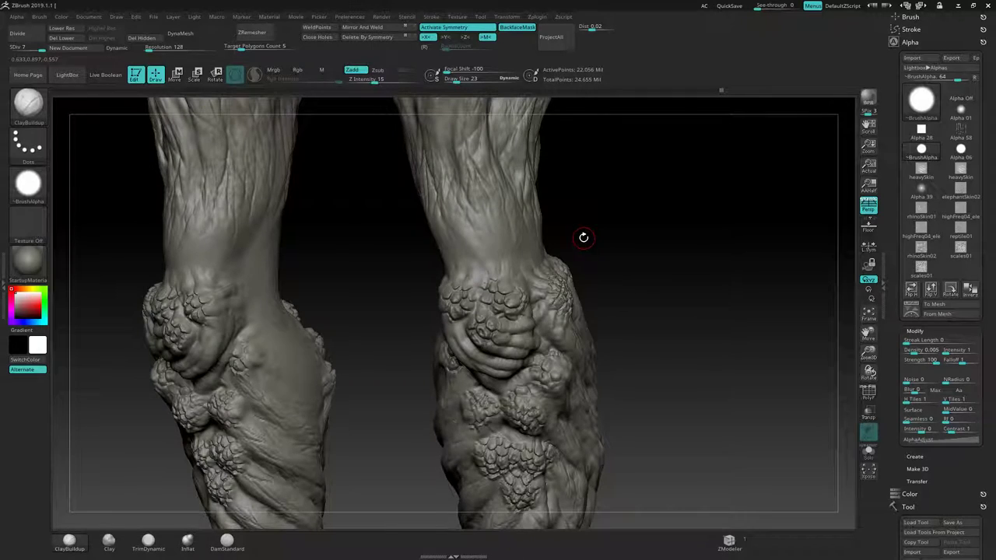
key(b)
click(713, 316)
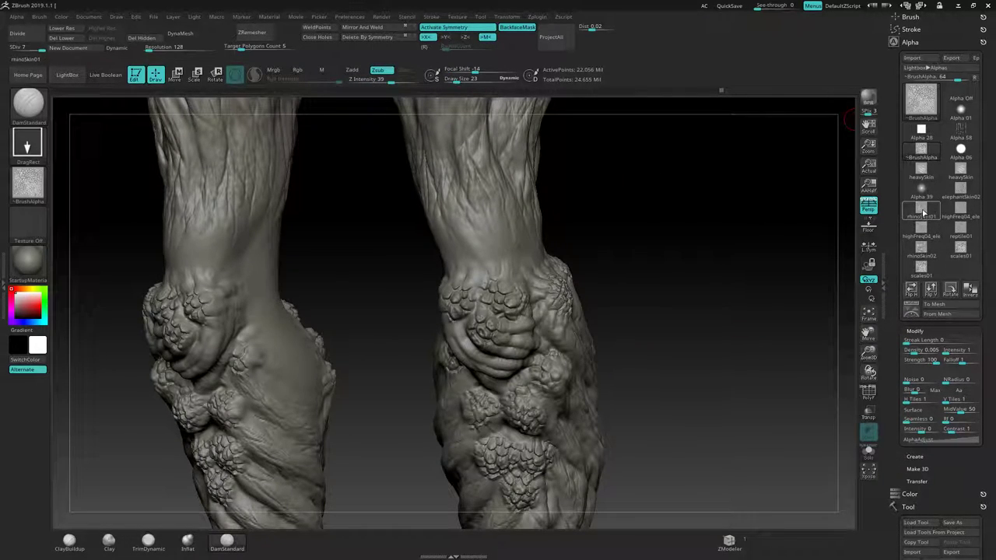
mouse_move(922, 229)
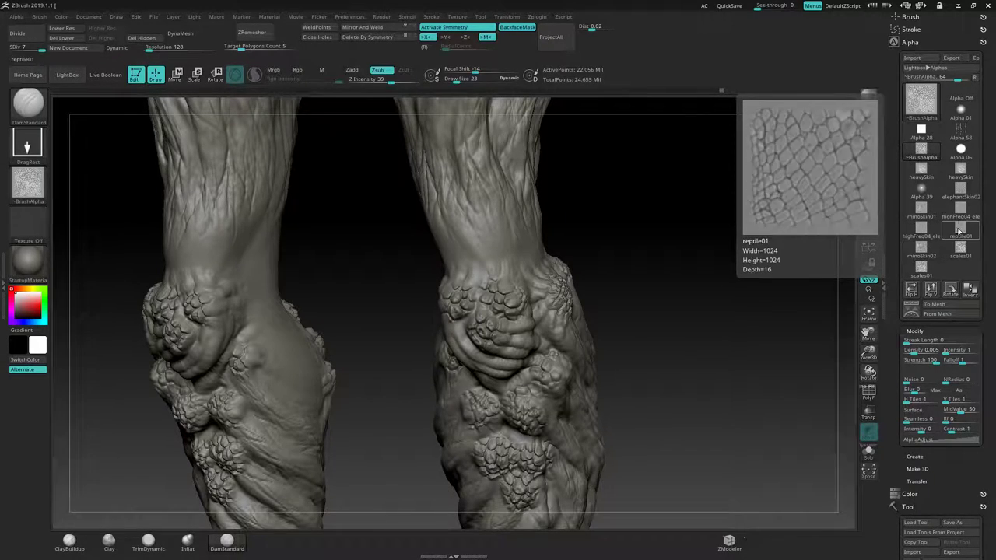
click(959, 170)
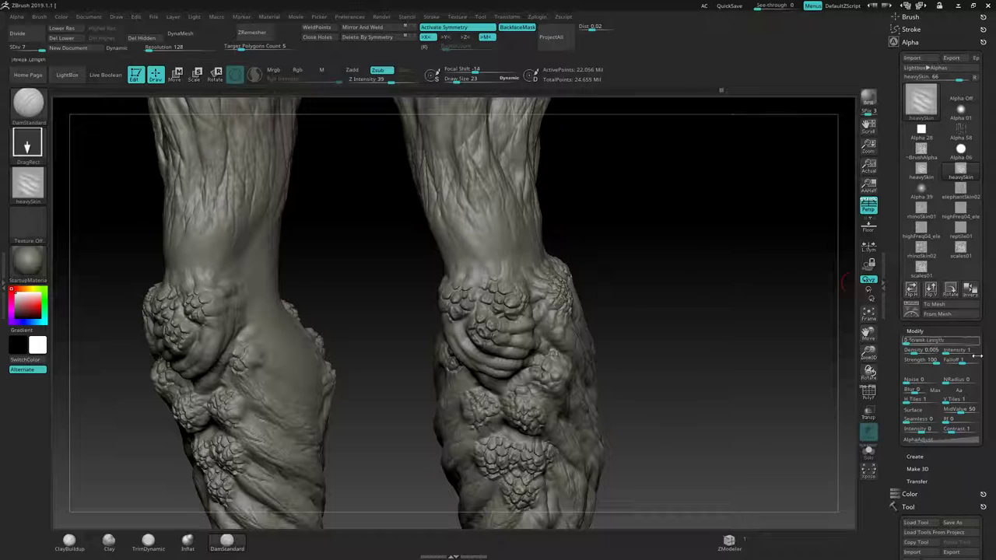
Step: Stamp heavySkin wrinkles onto the smooth skin of the lower thigh just above the knee's scale clusters
drag(598, 251, 534, 238)
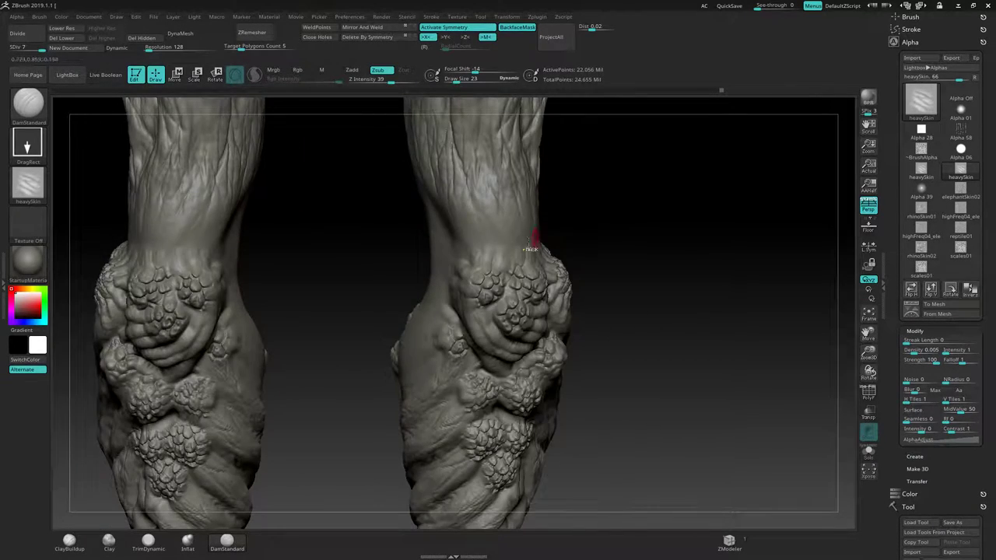
ctrl+right_drag(534, 238, 536, 244)
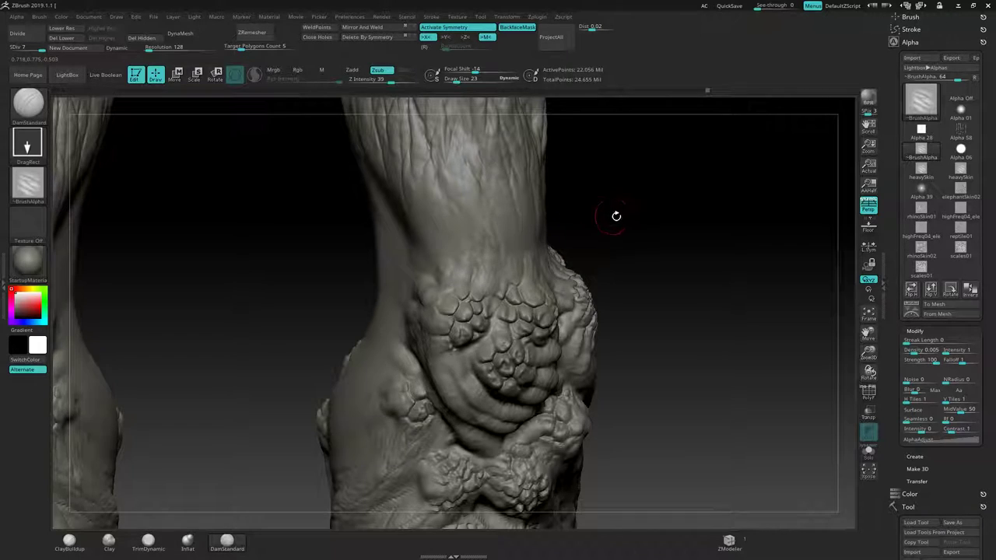
drag(616, 215, 573, 232)
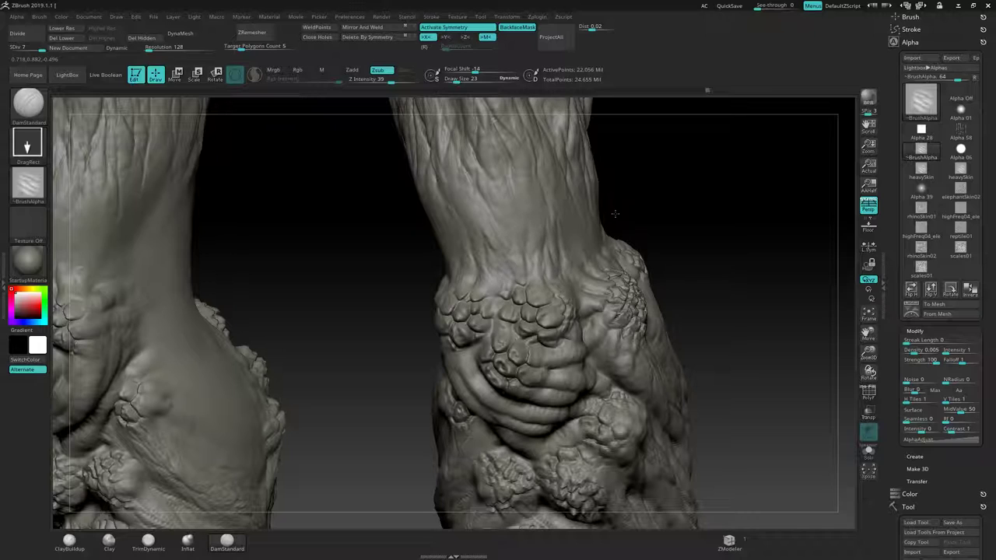
drag(677, 196, 608, 246)
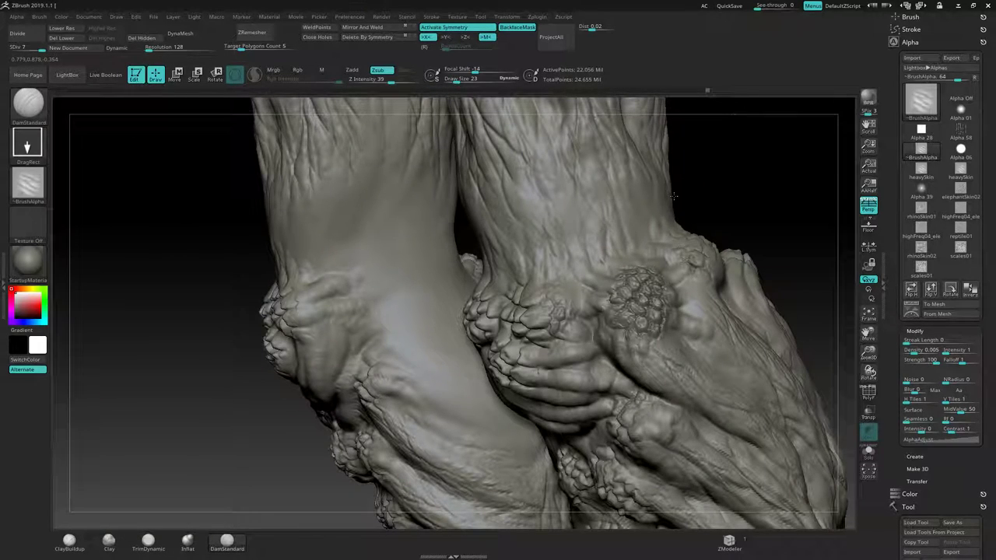
Step: Stamp heavySkin wrinkles across the smooth skin at the back of the knee, above the calf's scale clusters
mouse_move(788, 180)
mouse_down()
mouse_move(661, 223)
mouse_move(502, 249)
mouse_move(644, 238)
mouse_up()
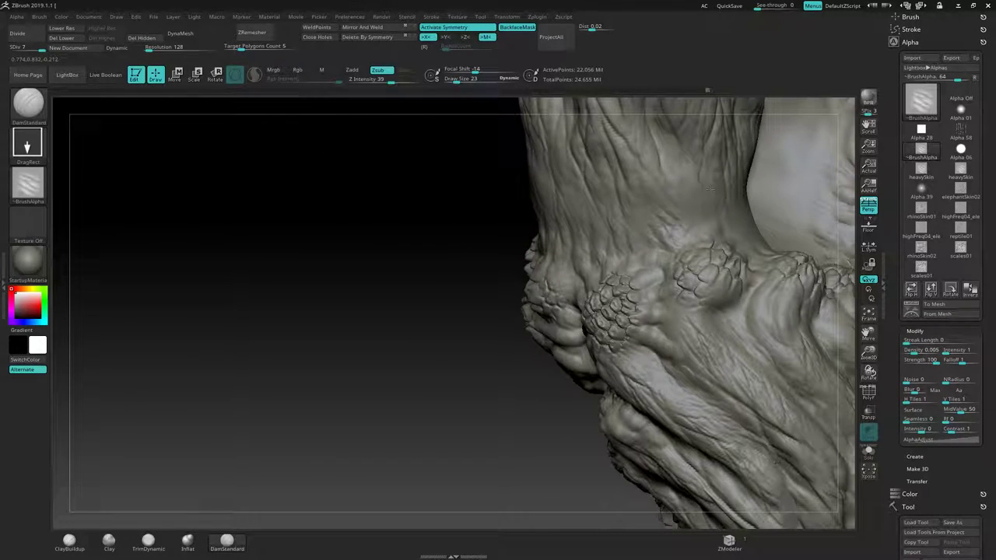
mouse_move(463, 268)
mouse_down()
mouse_move(400, 240)
mouse_move(763, 205)
mouse_move(759, 224)
mouse_move(690, 209)
mouse_up()
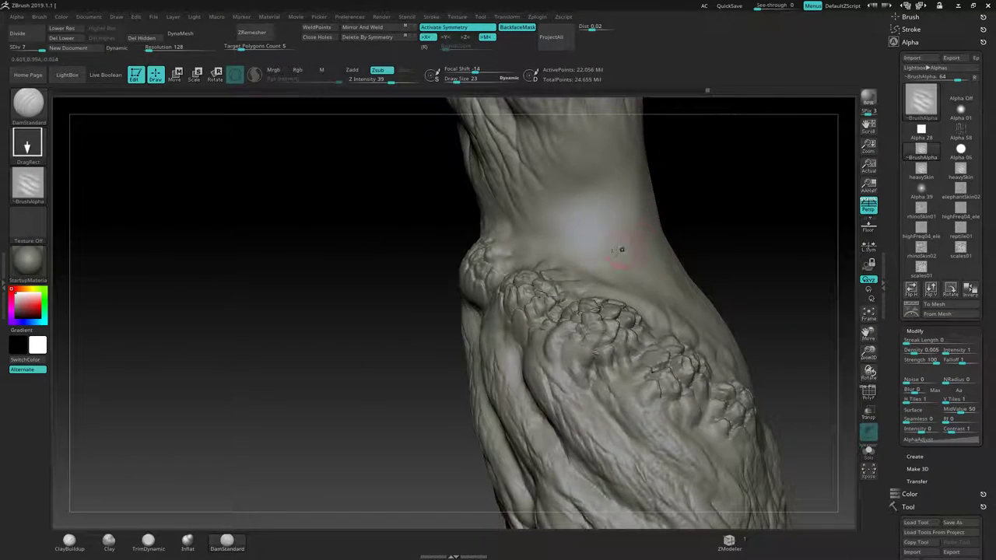
mouse_move(585, 234)
mouse_down()
mouse_move(738, 241)
mouse_move(722, 288)
mouse_move(661, 369)
mouse_move(669, 352)
mouse_move(653, 337)
mouse_up()
drag(711, 216, 717, 251)
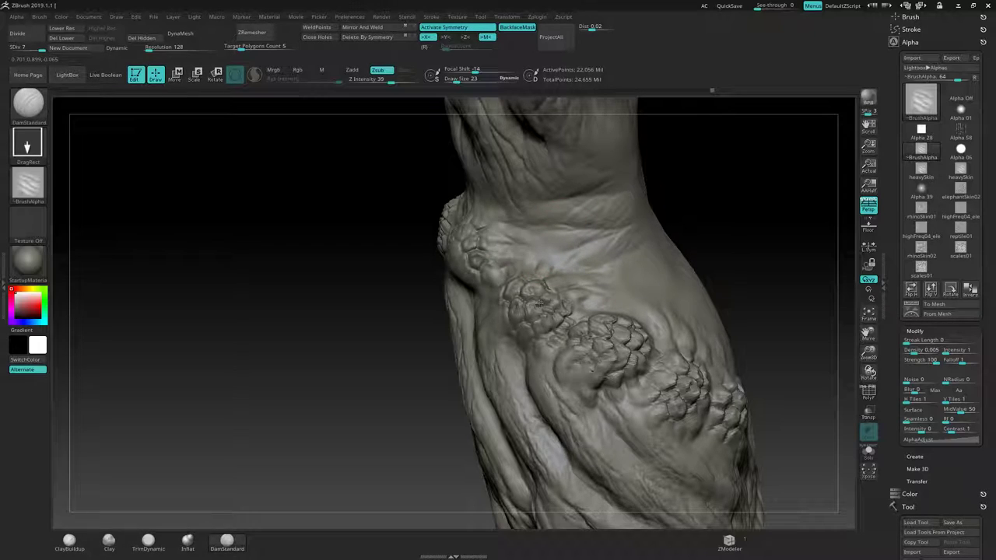
drag(694, 219, 558, 246)
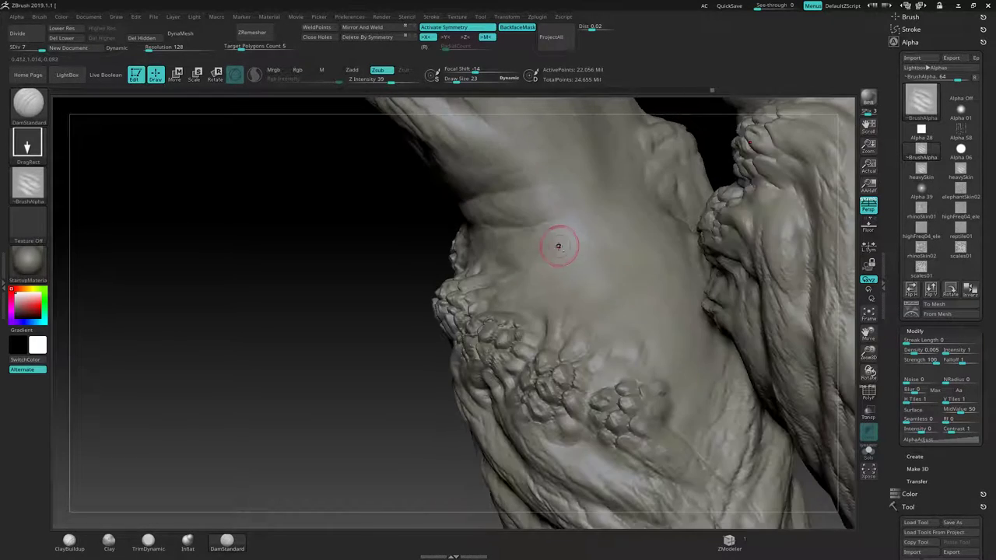
drag(695, 206, 685, 283)
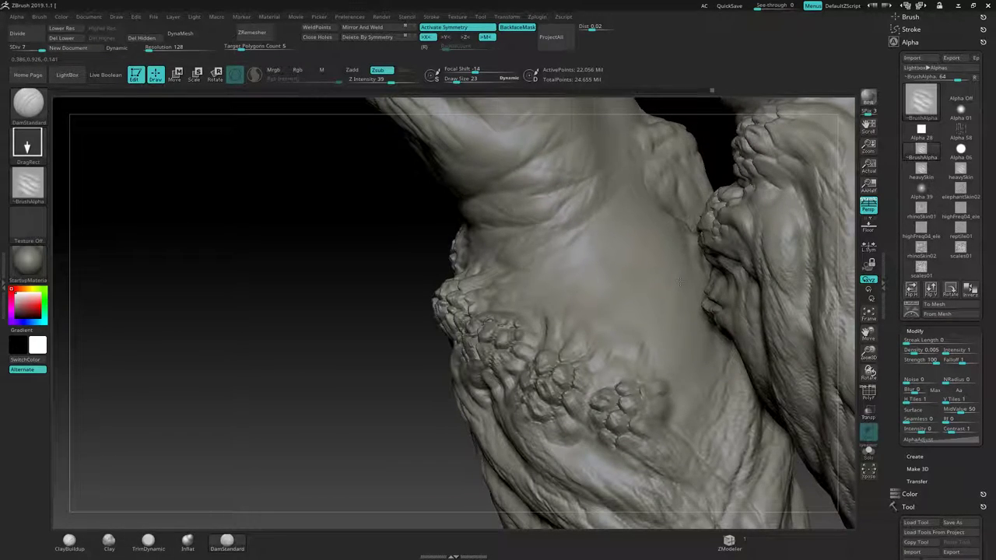
Step: Cover the smooth upper calf behind the knee with heavySkin wrinkles running down to the scale clusters
mouse_move(638, 240)
mouse_down()
mouse_move(460, 275)
mouse_move(596, 213)
mouse_move(592, 242)
mouse_up()
drag(780, 195, 669, 241)
drag(607, 262, 670, 272)
alt+drag(758, 289, 528, 278)
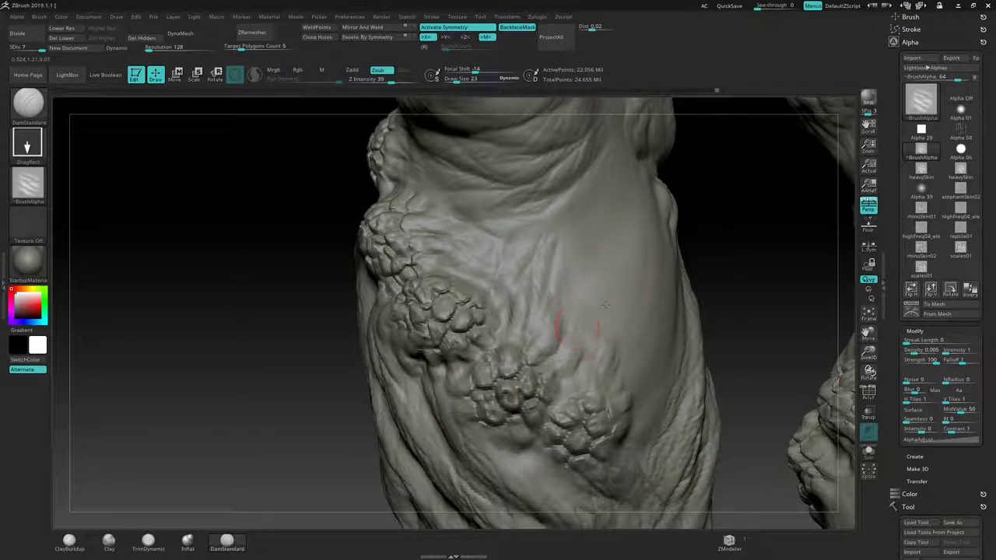
drag(577, 326, 704, 303)
drag(374, 327, 571, 266)
alt+drag(510, 274, 542, 277)
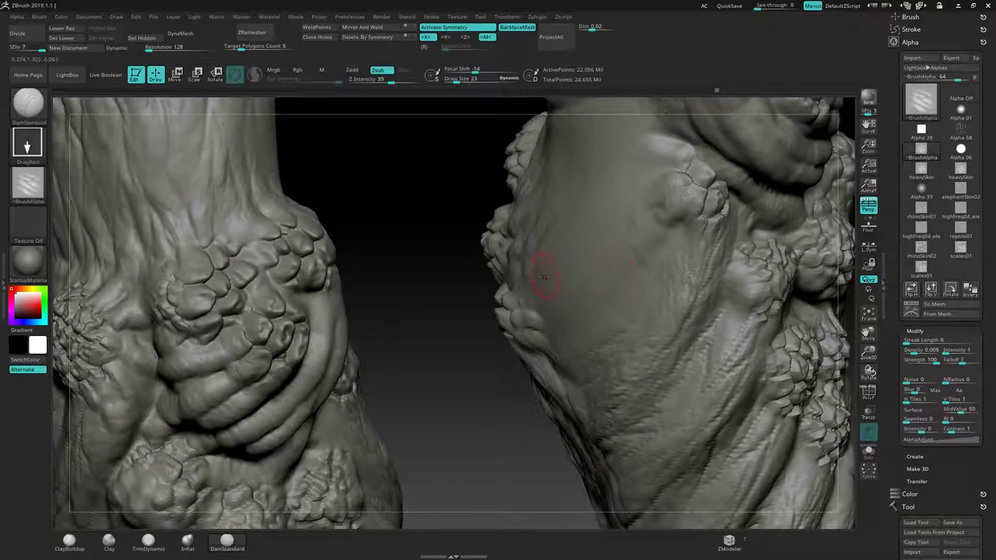
Step: Stamp heavySkin wrinkles over the inner side of the knee, from the lower thigh to the upper calf
drag(604, 249, 641, 318)
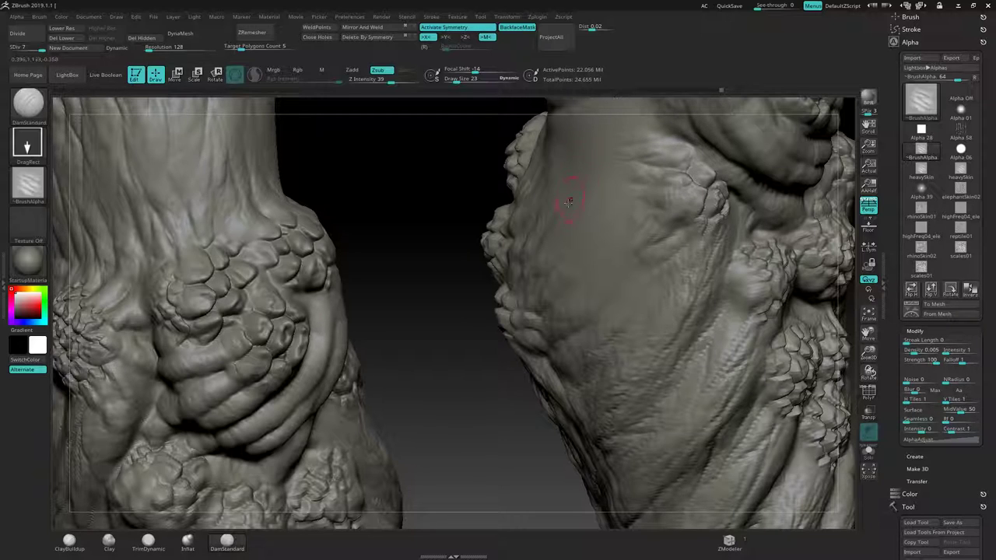
ctrl+right_drag(569, 202, 580, 125)
mouse_move(760, 208)
right_down()
mouse_move(715, 200)
mouse_move(671, 262)
mouse_move(667, 227)
mouse_move(705, 216)
mouse_move(661, 225)
mouse_move(761, 229)
mouse_move(684, 214)
mouse_move(631, 245)
mouse_move(691, 249)
right_up()
right_drag(597, 246, 630, 233)
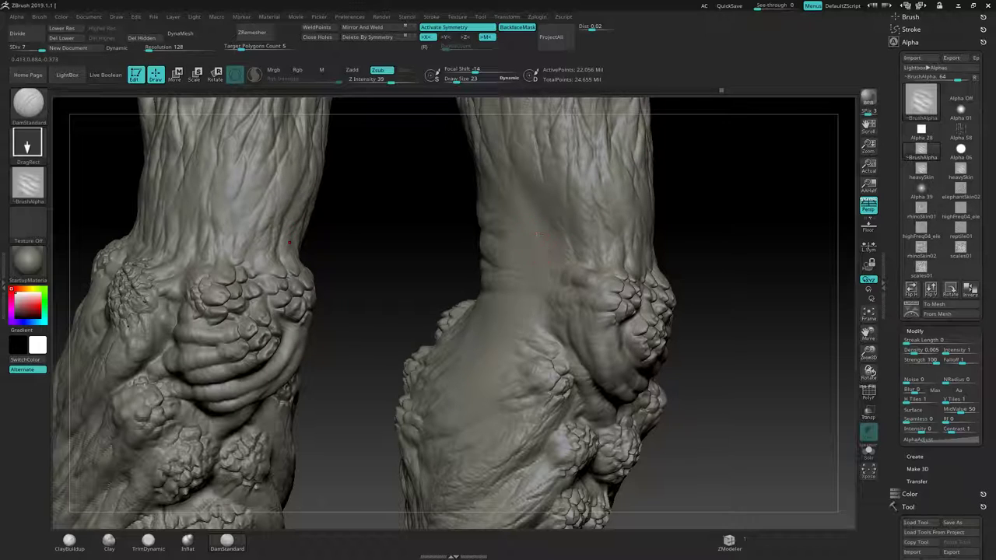
drag(537, 234, 632, 153)
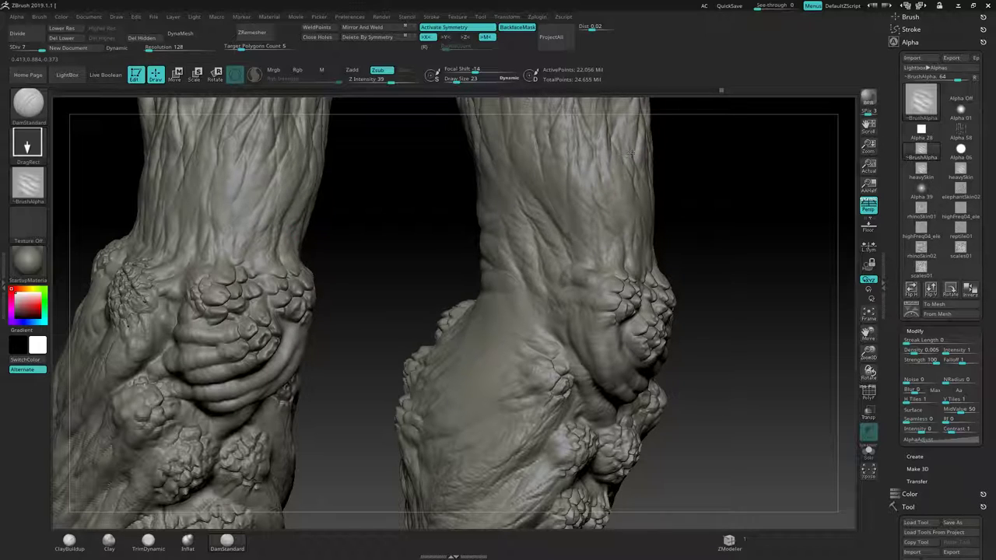
alt+drag(717, 218, 739, 122)
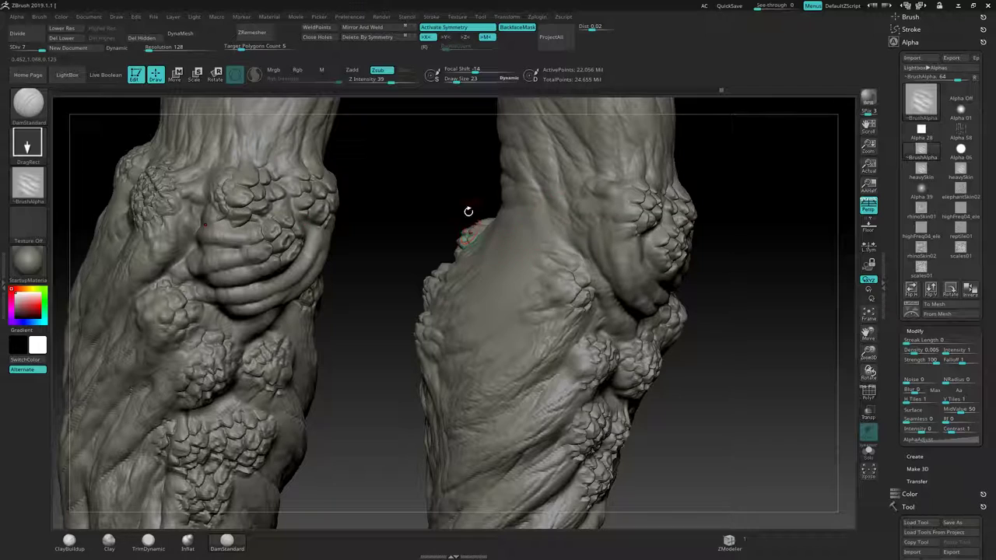
mouse_move(469, 211)
mouse_down()
mouse_move(554, 305)
mouse_move(543, 342)
mouse_move(563, 337)
mouse_up()
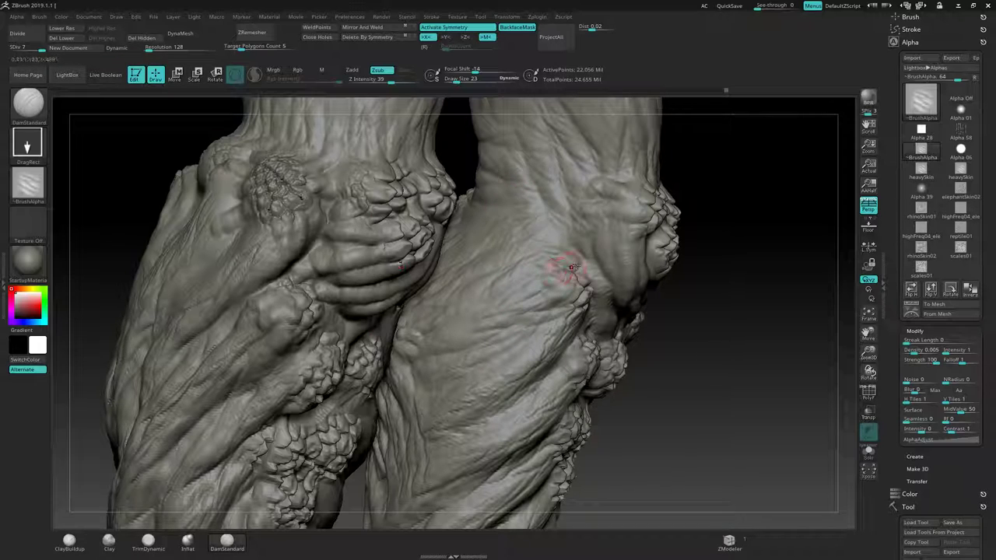
Step: Frame the lower legs and feet, then set the DamStandard brush to the Dots stroke with Alpha Off
ctrl+right_drag(572, 267, 670, 246)
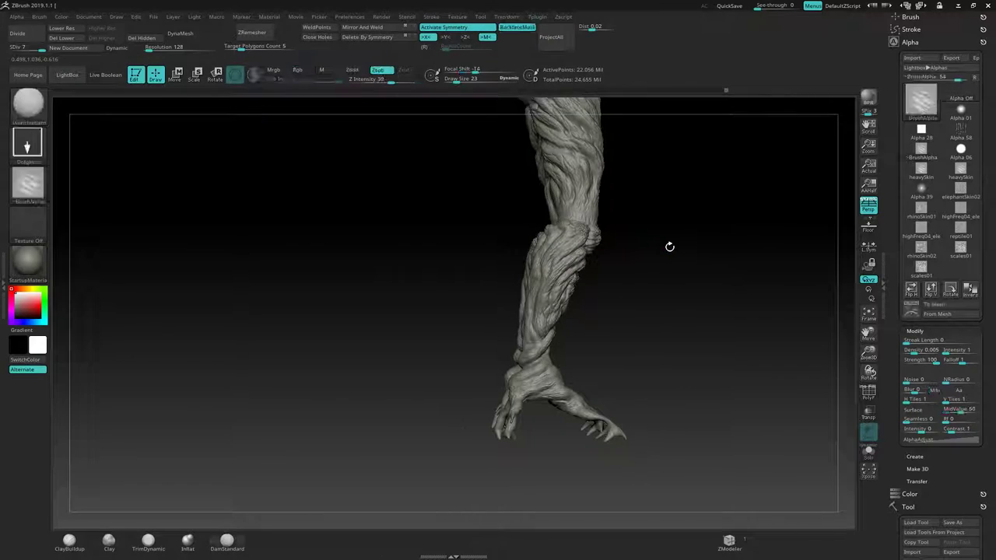
mouse_move(669, 246)
mouse_down()
mouse_move(638, 241)
mouse_move(645, 218)
mouse_move(604, 242)
mouse_move(584, 278)
mouse_move(592, 251)
mouse_move(583, 264)
mouse_move(599, 369)
mouse_move(586, 413)
mouse_move(597, 379)
mouse_move(589, 304)
mouse_move(638, 327)
mouse_move(585, 300)
mouse_up()
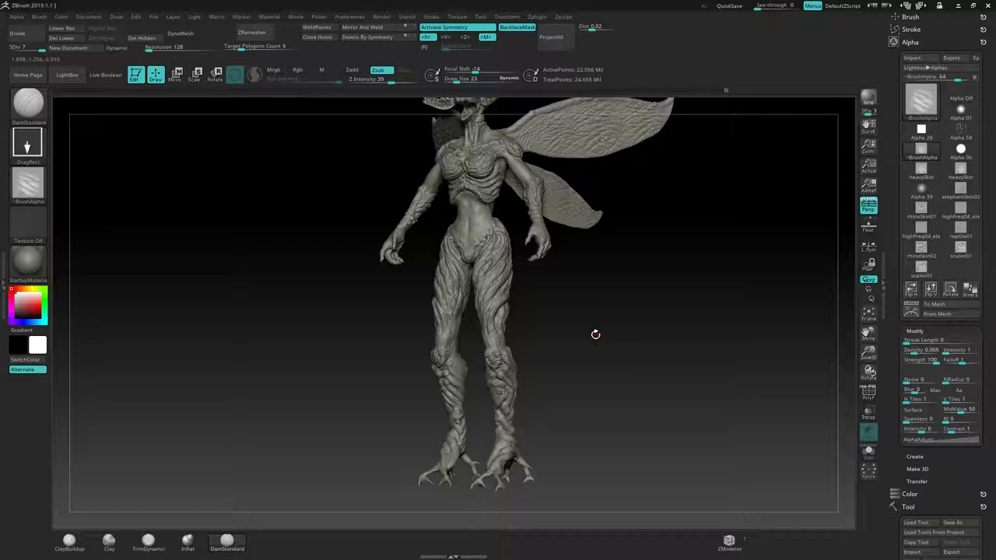
mouse_move(596, 335)
alt+mouse_down()
mouse_move(597, 387)
mouse_move(568, 369)
mouse_move(566, 312)
alt+mouse_up()
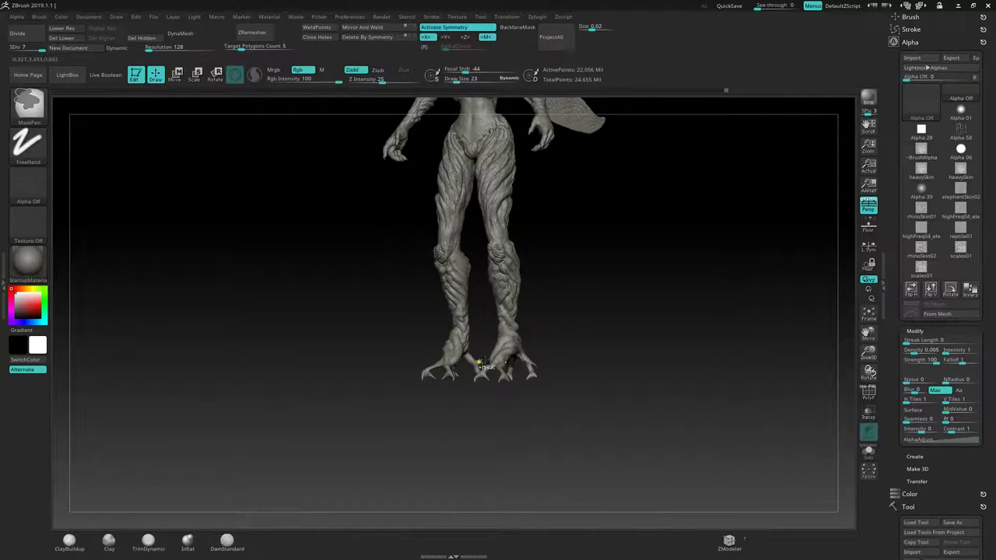
mouse_move(482, 361)
ctrl+right_down()
mouse_move(645, 329)
mouse_move(636, 282)
mouse_move(594, 276)
ctrl+right_up()
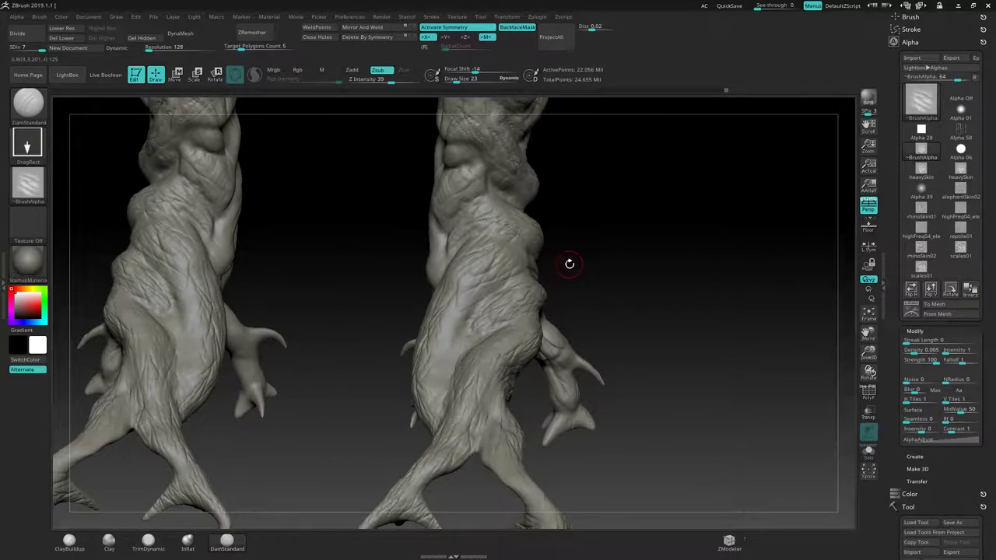
key(b)
key(d)
click(711, 343)
click(27, 144)
click(80, 156)
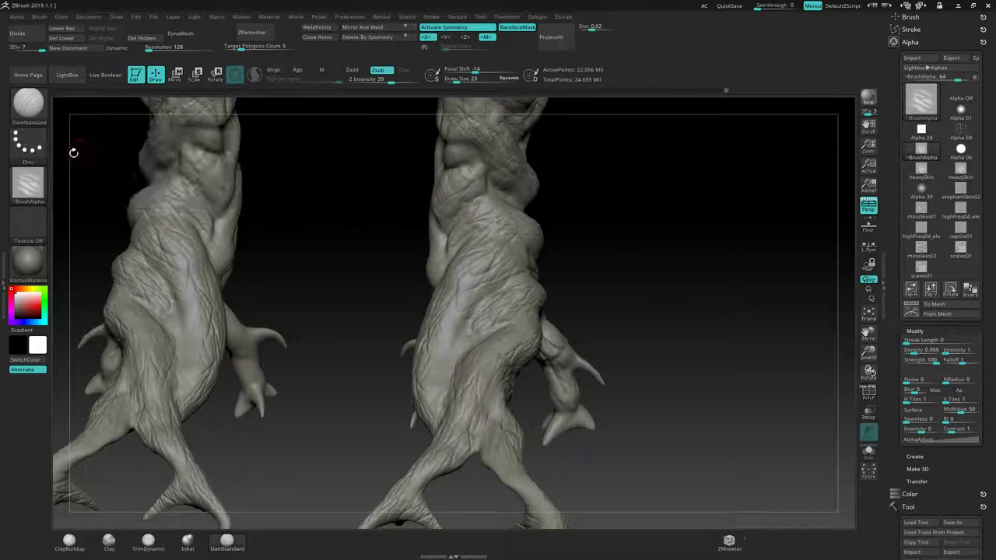
click(27, 185)
click(81, 193)
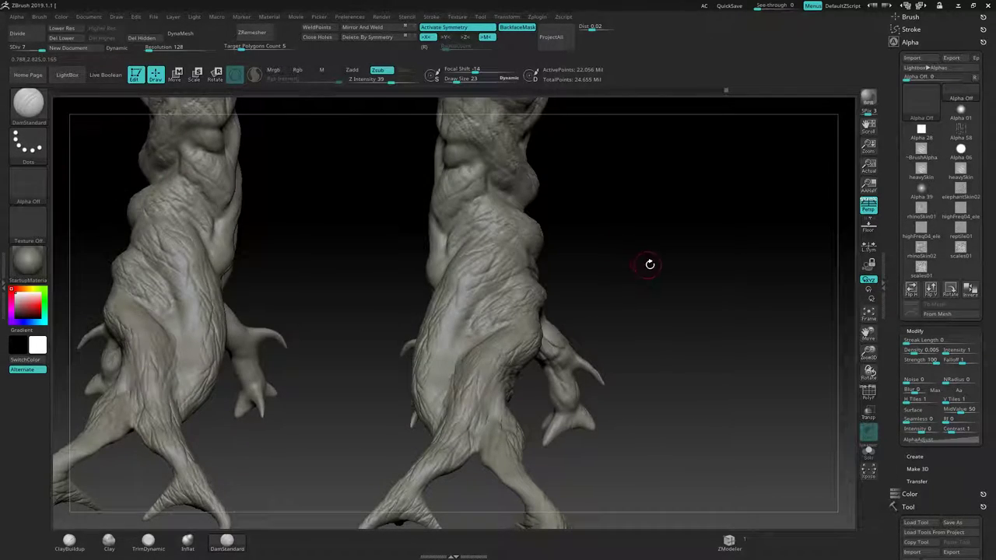
Step: Set the DamStandard draw size to 28 and Z Intensity to 20, and carve the groove between the twisted ankle folds
mouse_move(650, 265)
mouse_down()
mouse_move(602, 251)
mouse_move(583, 263)
mouse_up()
key(s)
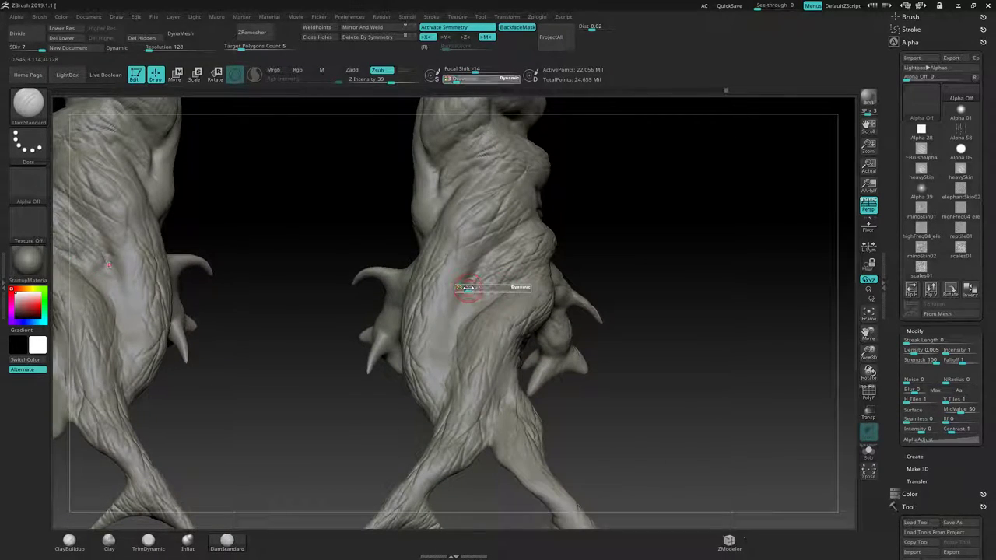
drag(472, 272, 459, 309)
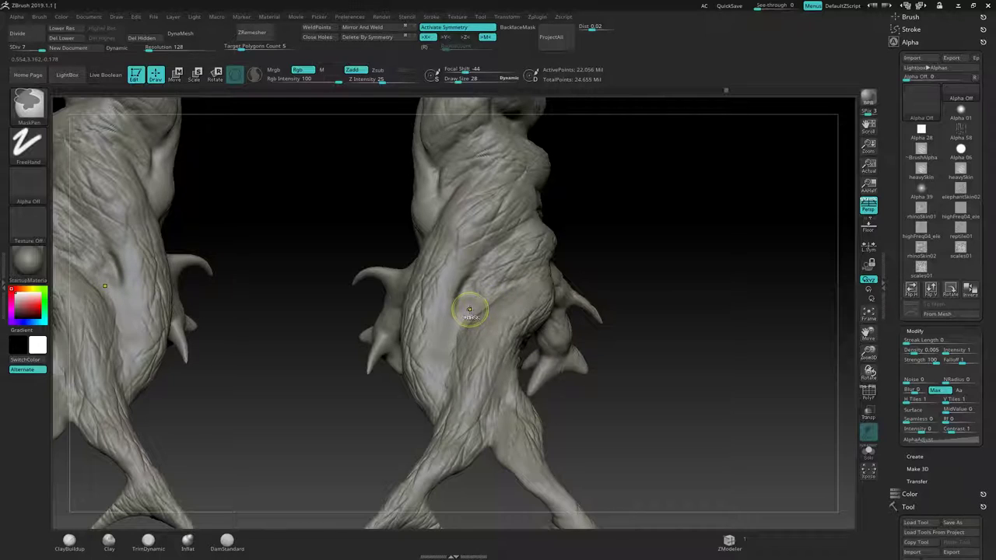
key(ctrl+z)
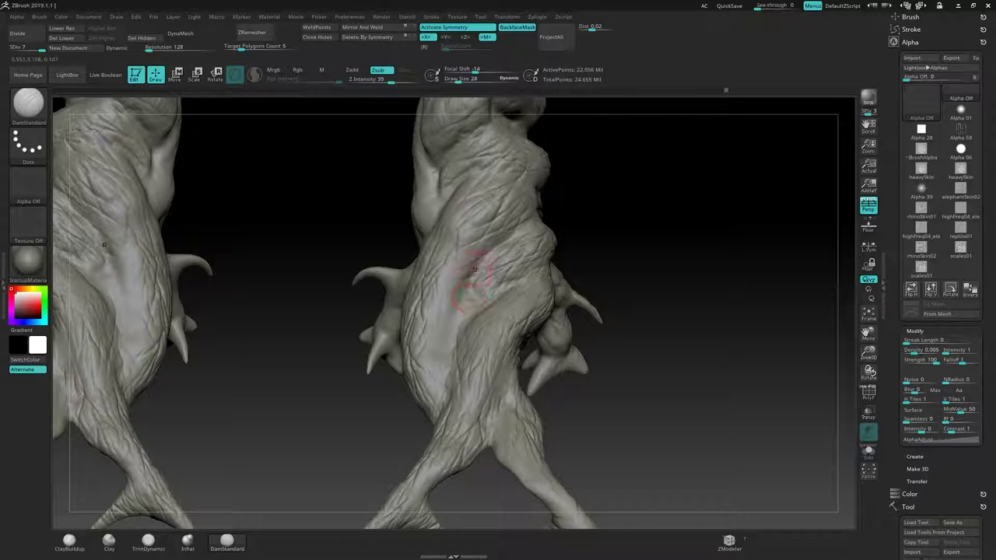
drag(389, 81, 378, 83)
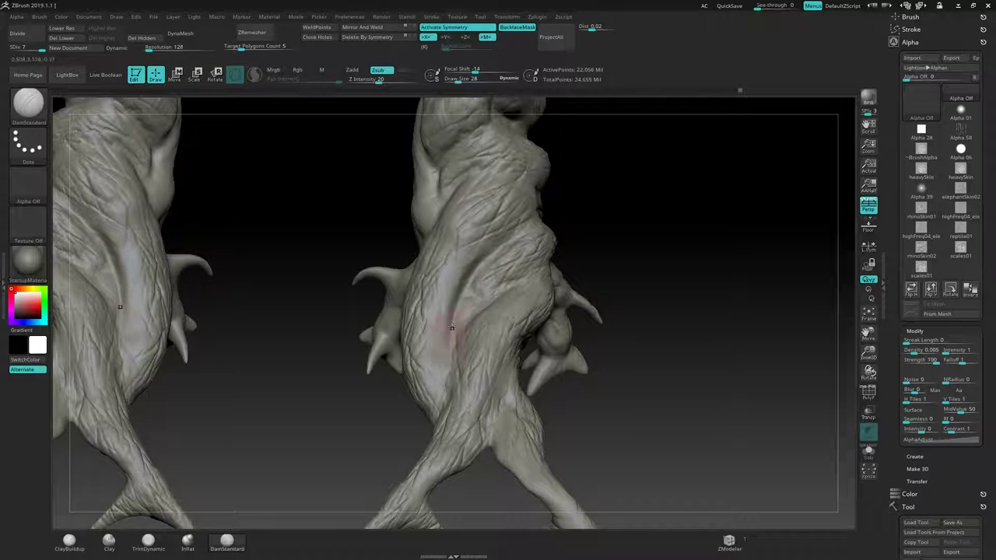
drag(451, 327, 453, 342)
Step: Set the draw size to 15 and carve creases along the foot's folds and toe fork, smoothing the side crease
mouse_move(618, 373)
mouse_down()
mouse_move(578, 345)
mouse_move(460, 318)
mouse_move(452, 298)
mouse_up()
key(s)
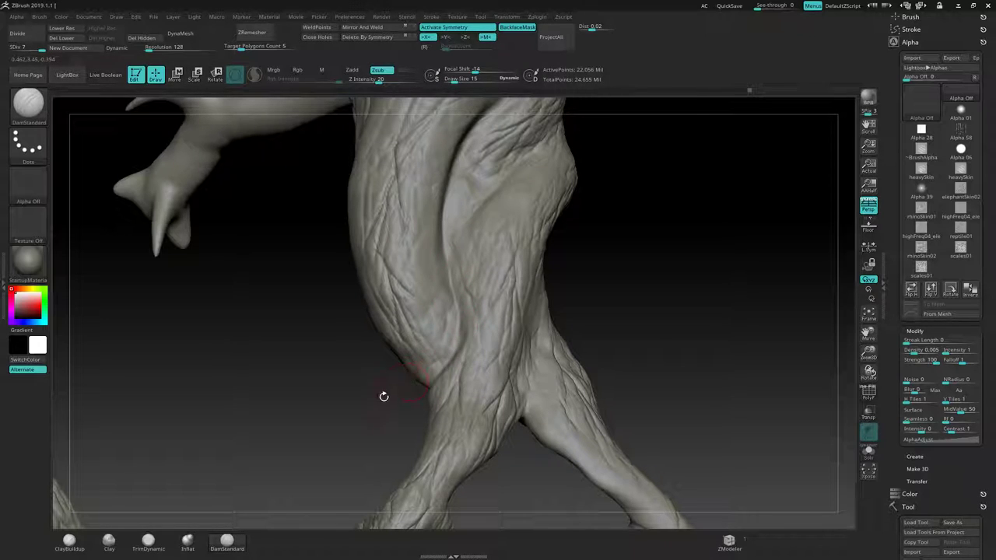
mouse_move(382, 396)
mouse_down()
mouse_move(456, 374)
mouse_move(396, 394)
mouse_up()
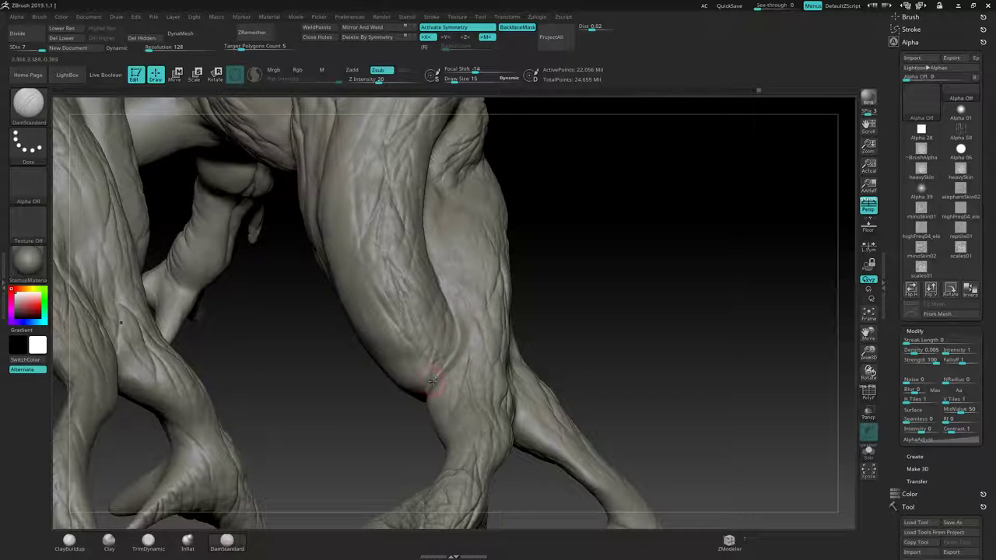
drag(425, 397, 511, 372)
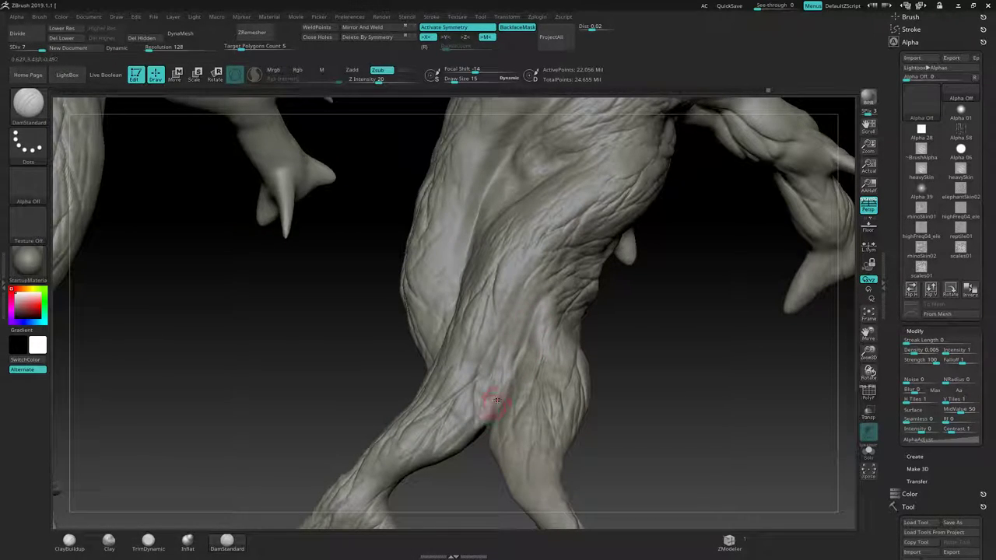
mouse_move(628, 325)
mouse_down()
mouse_move(593, 303)
mouse_move(560, 300)
mouse_move(580, 304)
mouse_up()
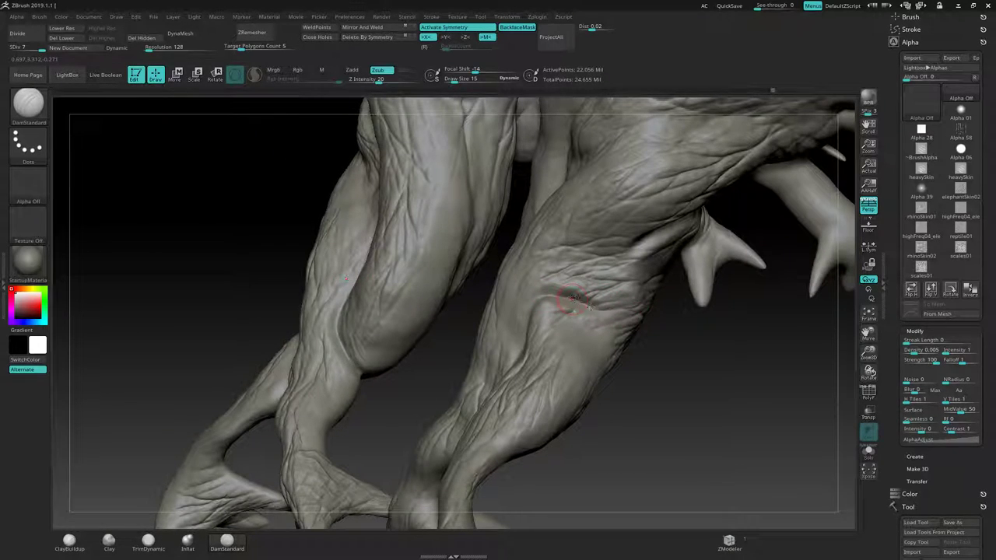
mouse_move(647, 327)
mouse_down()
mouse_move(676, 324)
mouse_move(653, 301)
mouse_move(644, 313)
mouse_move(691, 304)
mouse_move(671, 312)
mouse_up()
shift+drag(607, 304, 578, 297)
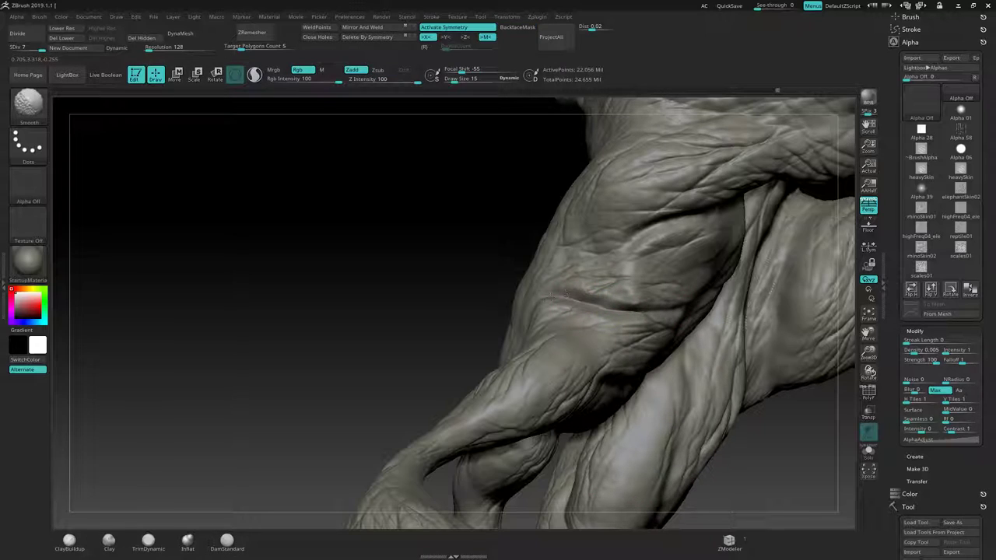
Step: Set the draw size to 19 and deepen the groove between the two main folds above the toes
mouse_move(452, 288)
ctrl+right_down()
mouse_move(378, 318)
mouse_move(440, 340)
ctrl+right_up()
drag(417, 314, 493, 344)
mouse_move(613, 359)
mouse_down()
mouse_move(625, 354)
mouse_move(589, 344)
mouse_up()
ctrl+right_drag(547, 345, 547, 336)
key(s)
drag(547, 337, 551, 333)
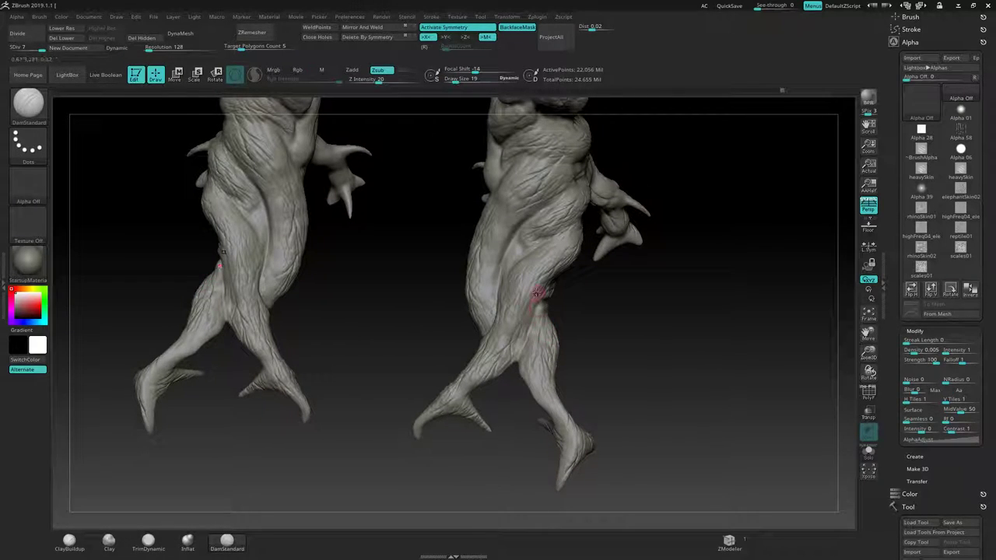
right_drag(535, 255, 554, 300)
ctrl+right_drag(478, 298, 502, 243)
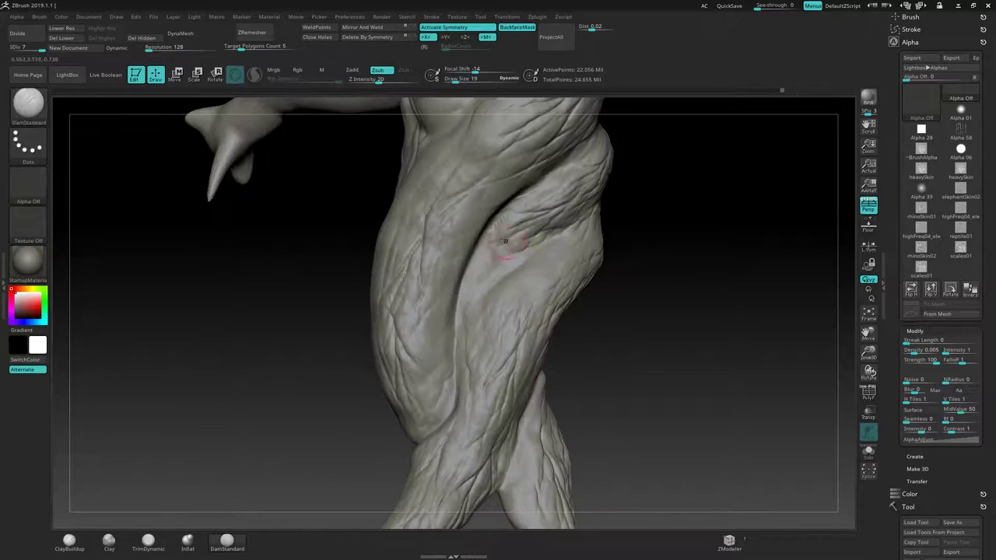
drag(529, 249, 476, 298)
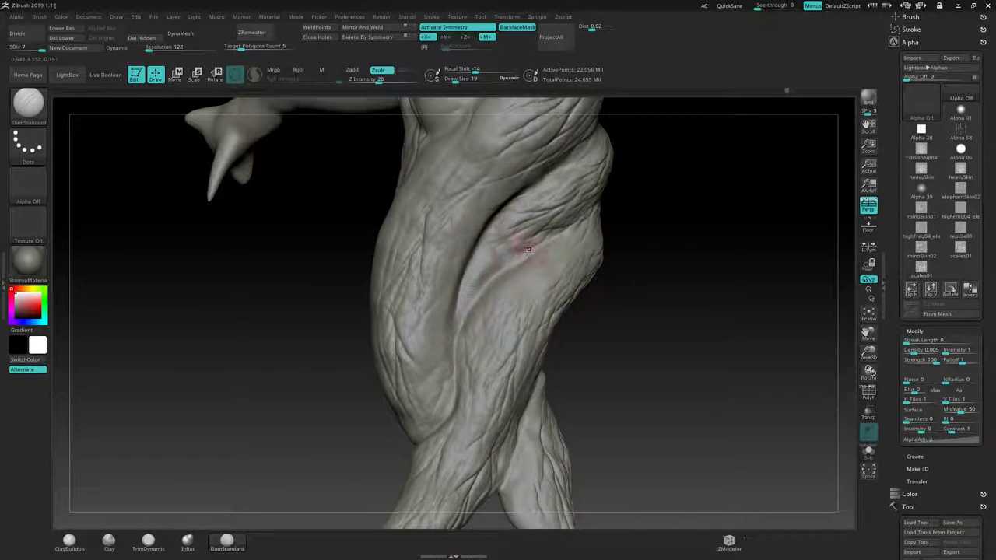
Step: Carve further DamStandard creases around the outer side of the foot below the ankle folds
drag(629, 207, 716, 226)
mouse_move(544, 229)
mouse_down()
mouse_move(611, 200)
mouse_move(643, 172)
mouse_up()
drag(572, 221, 615, 200)
mouse_move(582, 183)
ctrl+right_down()
mouse_move(526, 249)
mouse_move(610, 256)
mouse_move(484, 266)
ctrl+right_up()
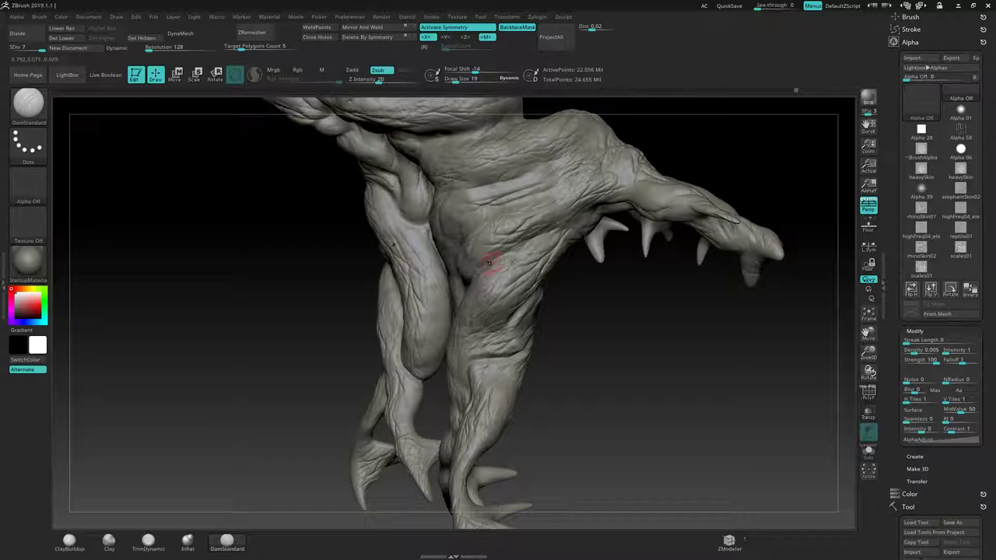
Step: Render the full figure with BPR from the front, then look over the body and frame the legs
mouse_move(564, 227)
right_down()
mouse_move(610, 251)
mouse_move(577, 226)
right_up()
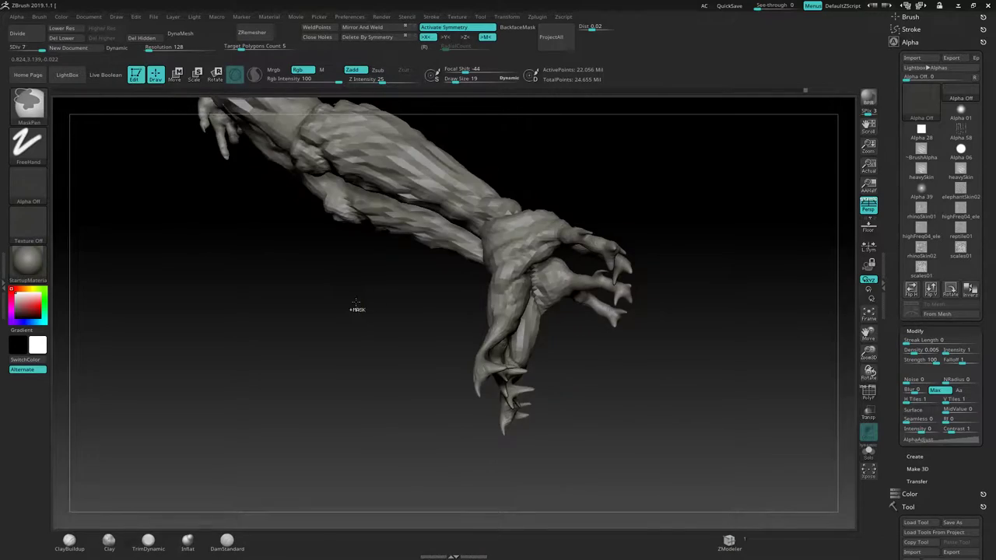
mouse_move(355, 309)
right_down()
mouse_move(411, 300)
mouse_move(456, 326)
mouse_move(440, 419)
mouse_move(537, 362)
mouse_move(562, 307)
mouse_move(565, 260)
mouse_move(530, 141)
right_up()
alt+right_drag(529, 231, 551, 136)
mouse_move(547, 308)
alt+right_down()
mouse_move(542, 207)
mouse_move(502, 254)
mouse_move(621, 283)
mouse_move(608, 275)
mouse_move(635, 303)
alt+right_up()
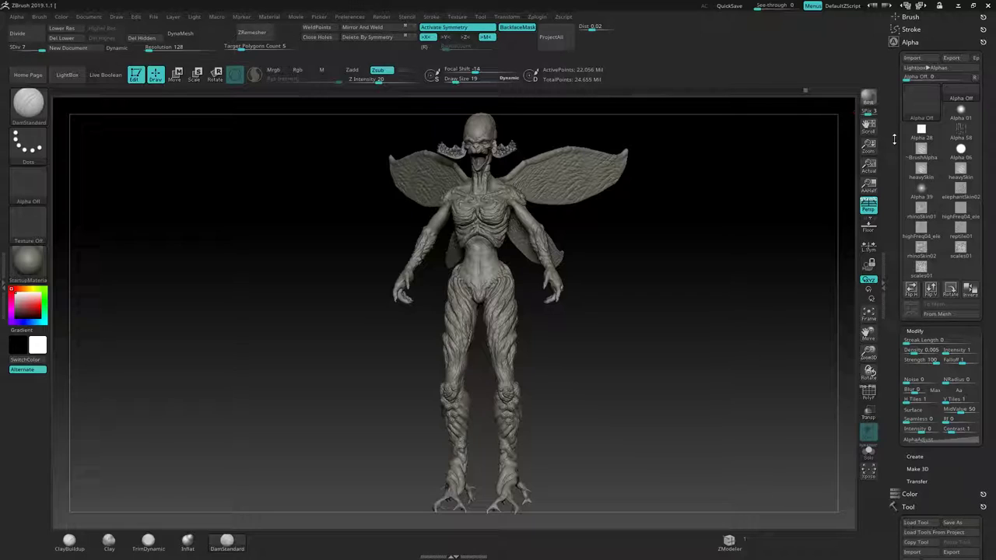
click(869, 98)
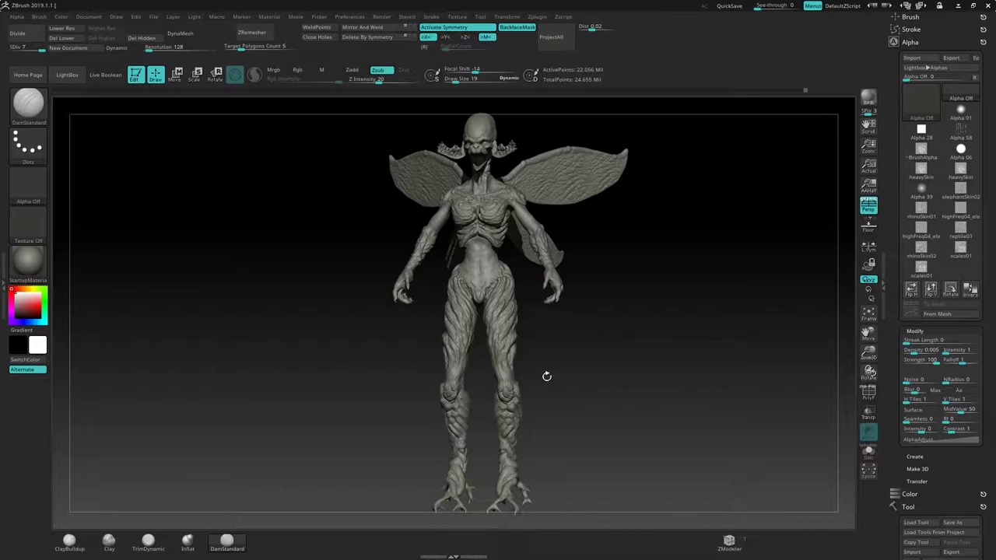
drag(546, 377, 642, 359)
drag(635, 271, 615, 273)
alt+right_drag(576, 377, 554, 277)
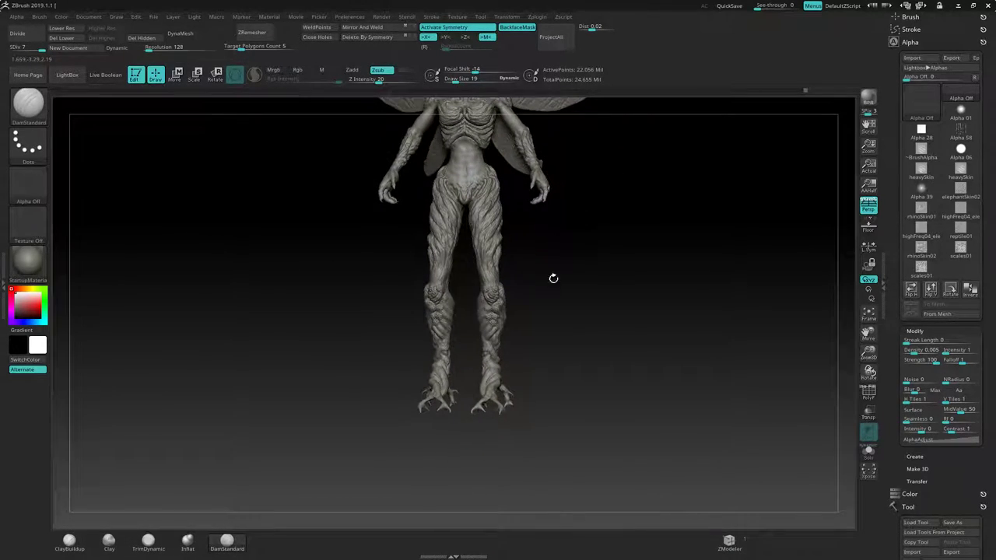
Step: Carve DamStandard creases along the folds just below the knee, using a draw size of 19
mouse_move(652, 261)
ctrl+right_down()
mouse_move(654, 293)
mouse_move(620, 294)
mouse_move(653, 280)
ctrl+right_up()
mouse_move(654, 281)
mouse_down()
mouse_move(630, 274)
mouse_move(658, 242)
mouse_move(643, 216)
mouse_move(645, 224)
mouse_up()
key(b)
key(d)
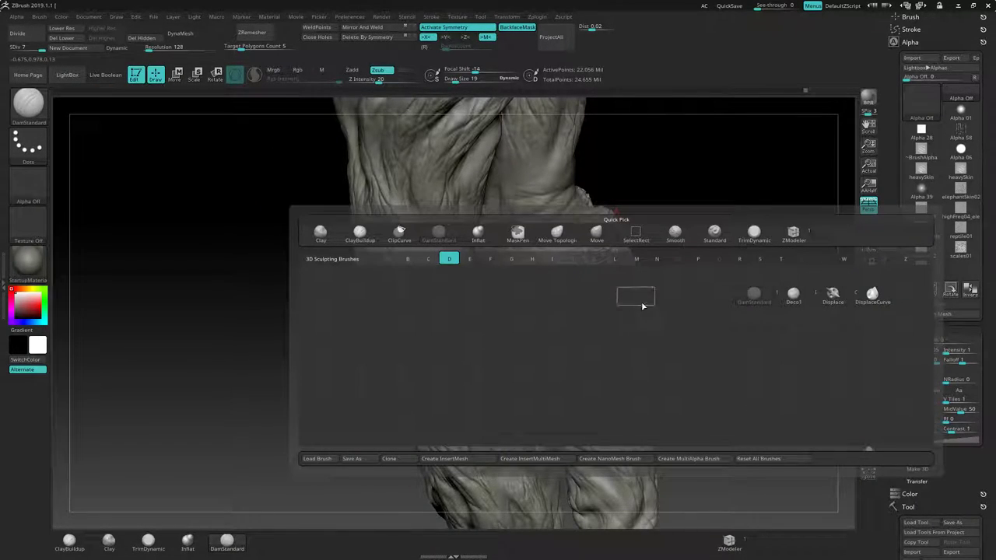
key(s)
alt+right_drag(459, 288, 473, 278)
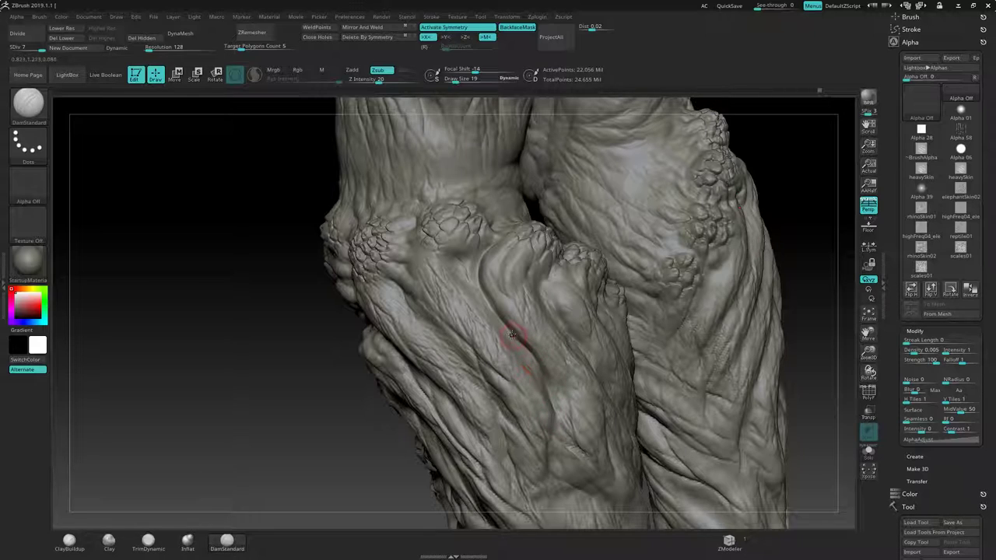
drag(542, 371, 531, 380)
mouse_move(529, 380)
ctrl+right_down()
mouse_move(389, 400)
mouse_move(475, 335)
mouse_move(472, 267)
ctrl+right_up()
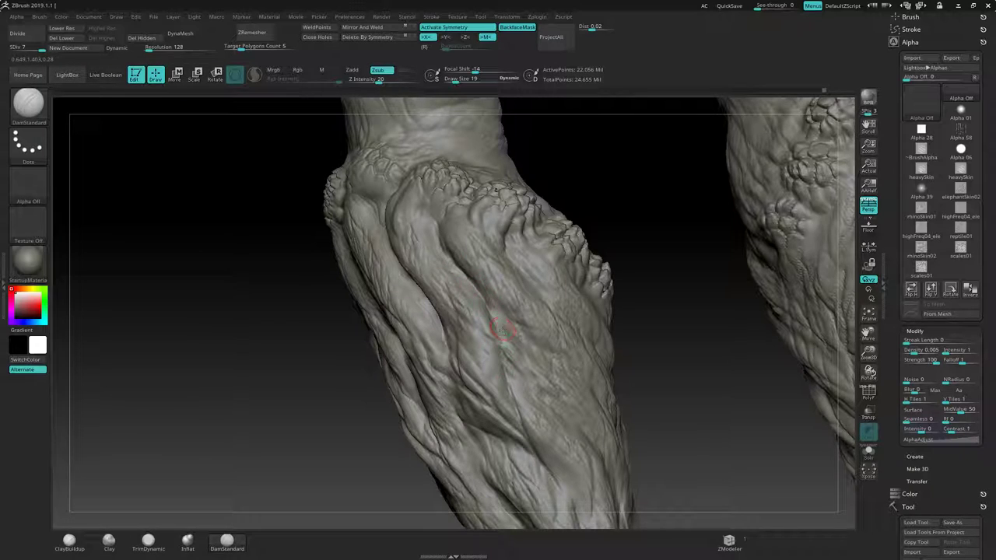
key(shift)
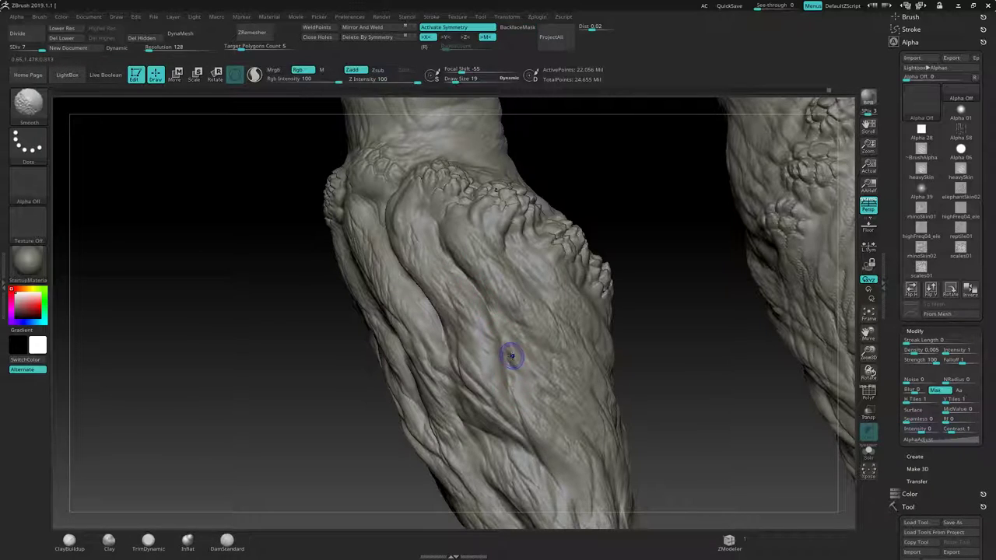
Step: Deepen the diagonal creases running down the lower leg between the knee folds and the ankle
alt+right_drag(593, 358, 562, 242)
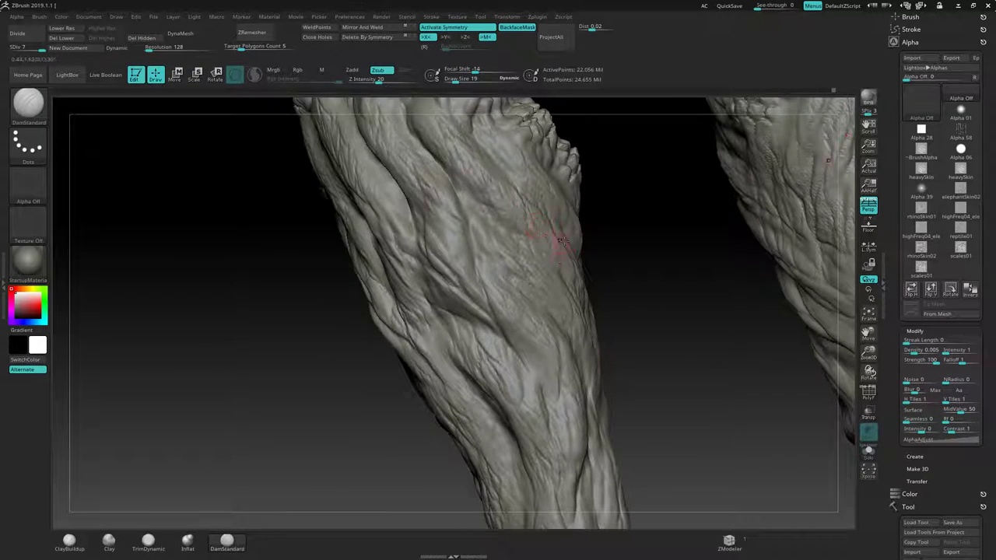
drag(630, 278, 562, 260)
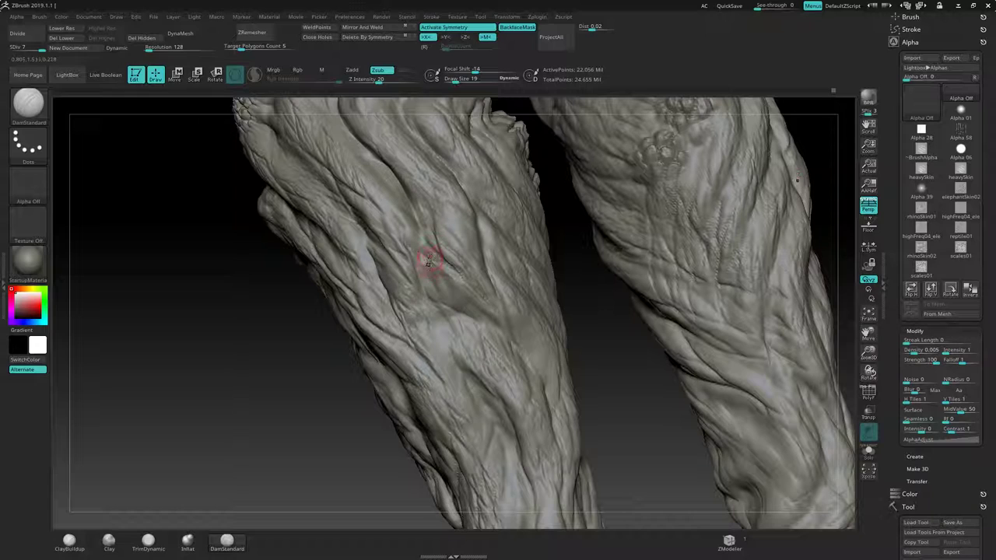
mouse_move(427, 286)
mouse_down()
mouse_move(511, 345)
mouse_move(543, 382)
mouse_up()
mouse_move(544, 382)
right_down()
mouse_move(620, 337)
mouse_move(526, 355)
right_up()
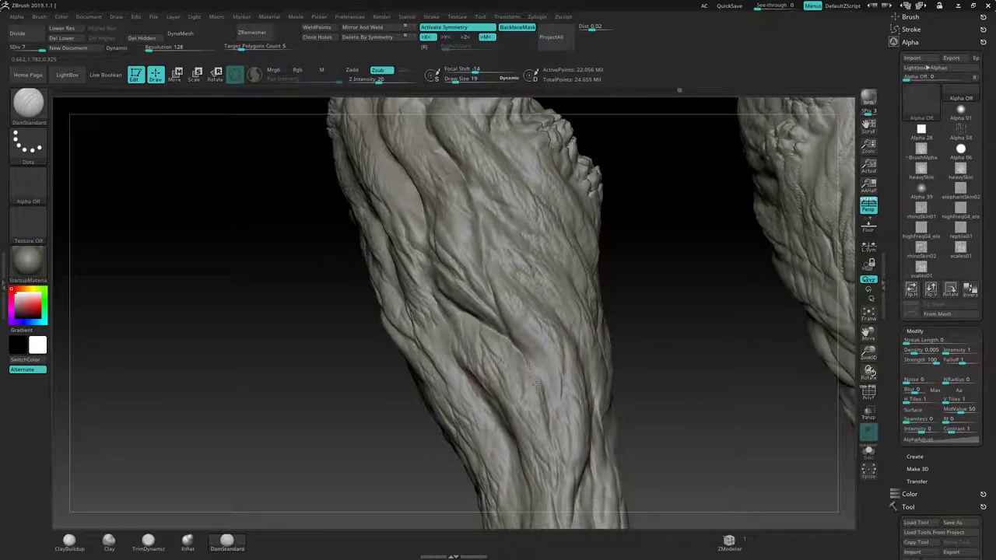
drag(517, 350, 544, 402)
Step: Lower the mesh to subdivision level 2 and reshape the outer calf contour with Move Topological at draw size 229
mouse_move(554, 377)
ctrl+right_down()
mouse_move(419, 343)
mouse_move(462, 357)
mouse_move(563, 345)
mouse_move(569, 315)
mouse_move(610, 279)
mouse_move(573, 267)
ctrl+right_up()
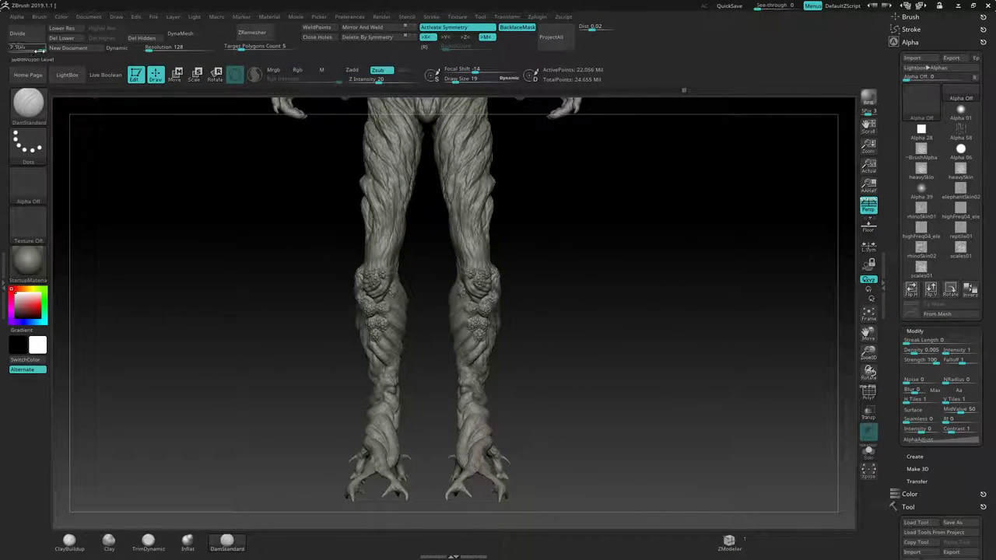
key(shift+d)
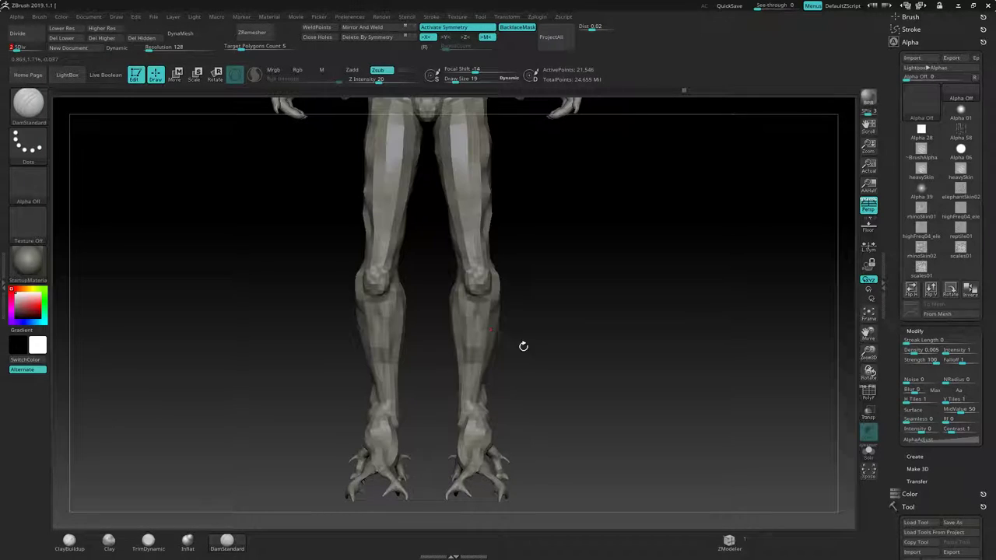
key(b)
key(m)
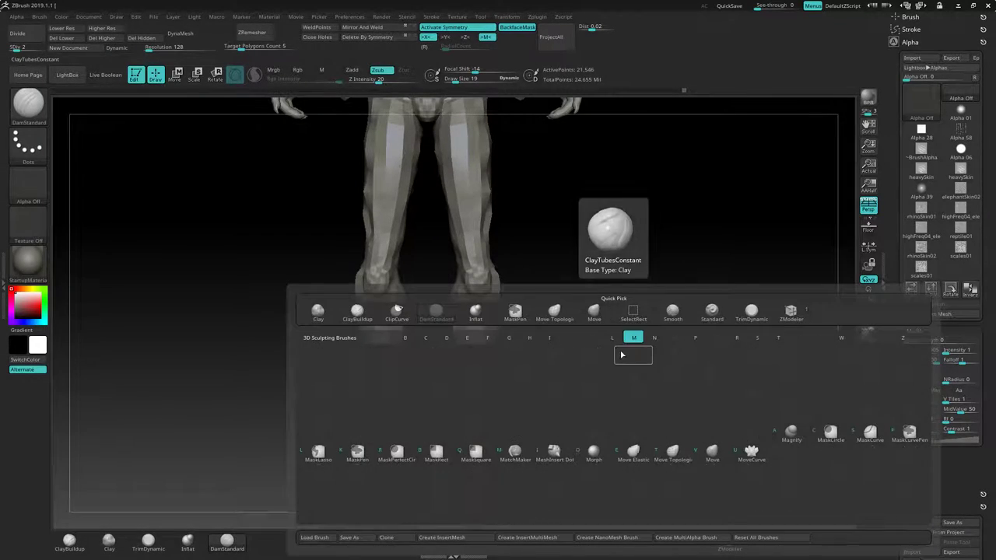
click(673, 458)
key(s)
drag(532, 306, 557, 306)
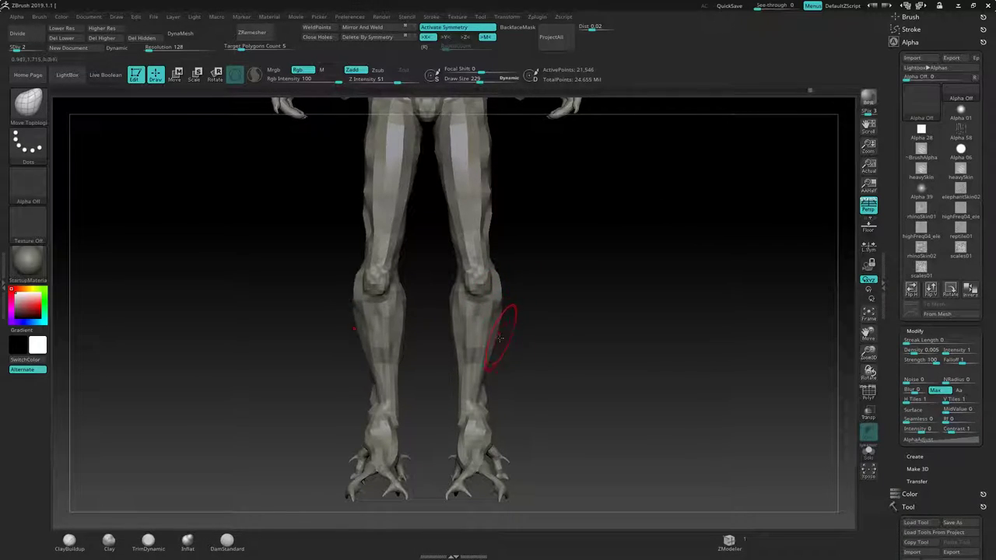
mouse_move(517, 367)
mouse_down()
mouse_move(515, 294)
mouse_move(540, 309)
mouse_up()
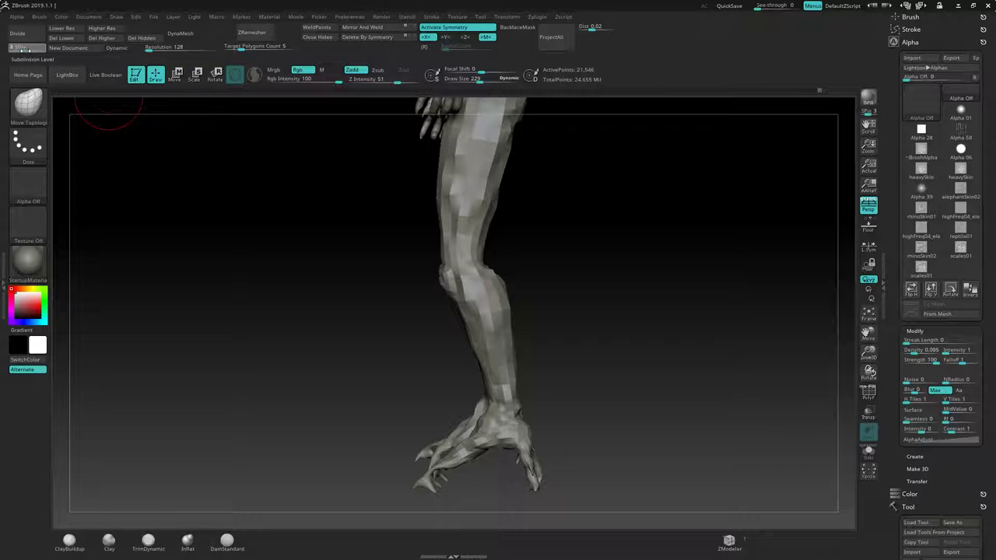
Step: Raise the mesh to subdivision level 4 and adjust the calf silhouette from the side and back
drag(24, 49, 140, 146)
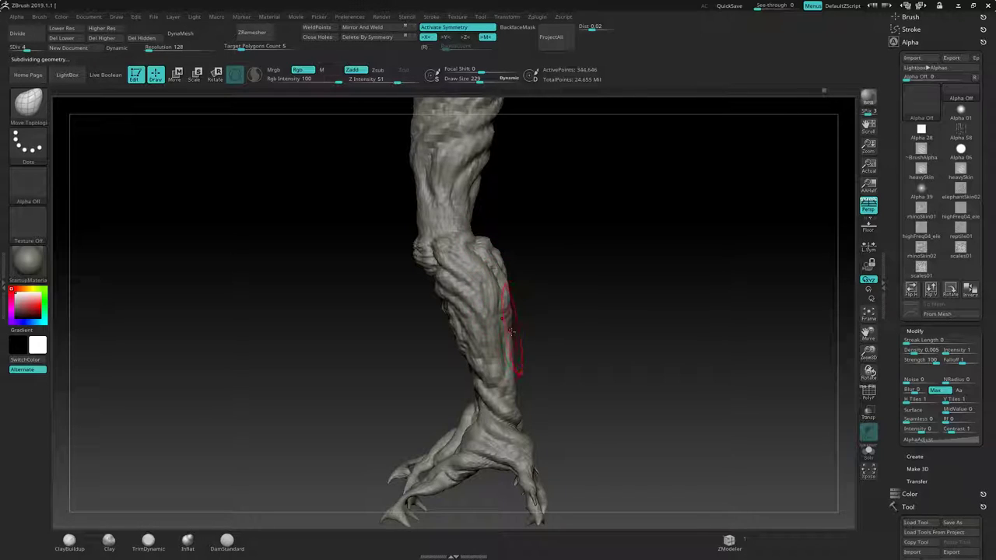
mouse_move(554, 337)
mouse_down()
mouse_move(521, 331)
mouse_move(552, 300)
mouse_up()
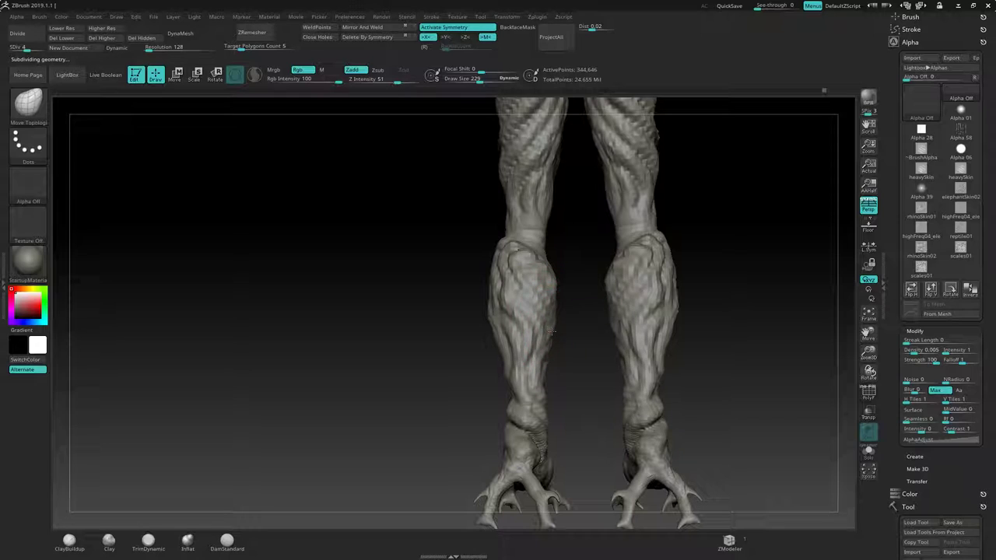
mouse_move(582, 342)
mouse_down()
mouse_move(638, 343)
mouse_move(651, 321)
mouse_up()
Step: Adjust the outer thigh contours from the front, side and back with the Move Topological brush
mouse_move(632, 262)
mouse_down()
mouse_move(602, 309)
mouse_move(646, 287)
mouse_move(530, 339)
mouse_up()
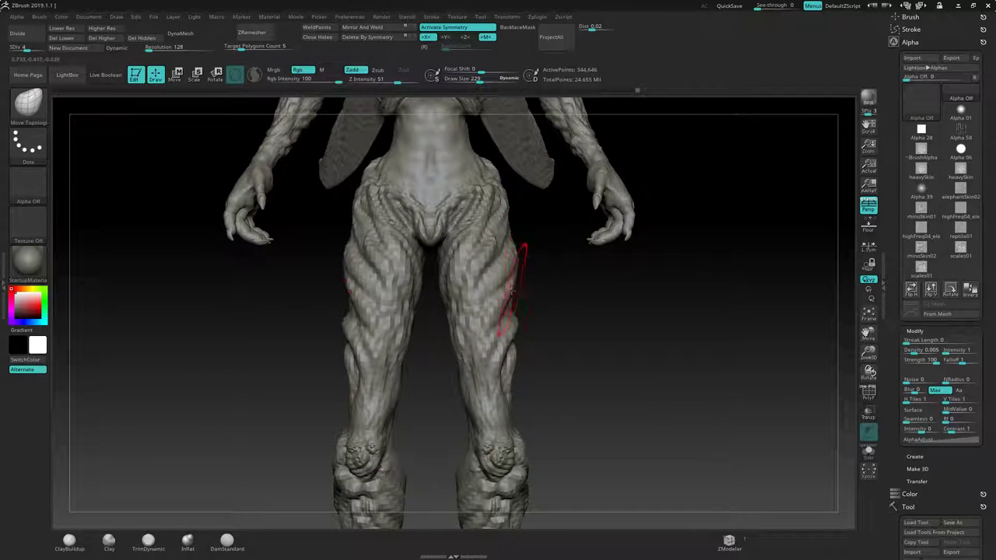
drag(510, 277, 505, 280)
drag(599, 286, 498, 295)
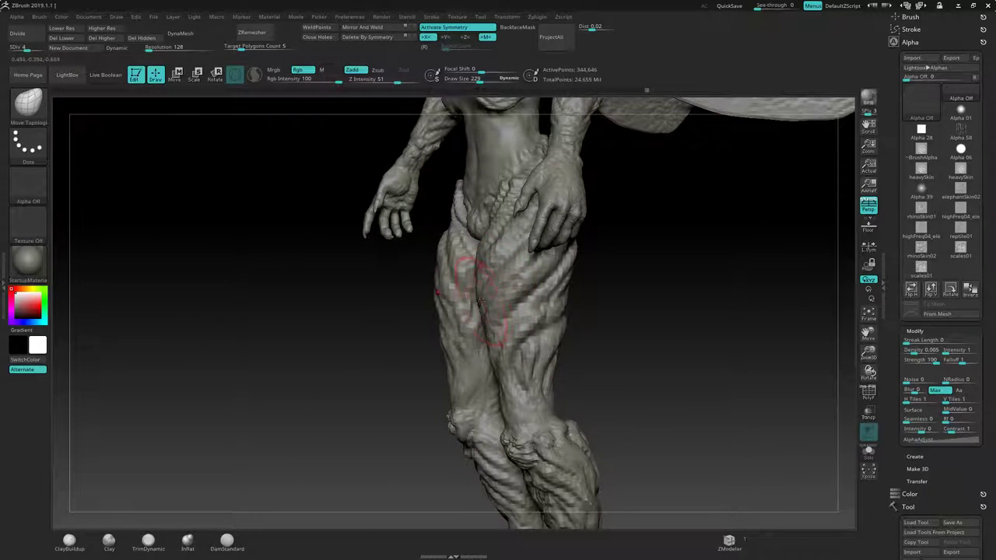
mouse_move(480, 302)
right_down()
mouse_move(591, 300)
mouse_move(591, 287)
mouse_move(529, 301)
mouse_move(459, 294)
right_up()
mouse_move(631, 258)
right_down()
mouse_move(625, 241)
mouse_move(618, 247)
mouse_move(653, 258)
mouse_move(574, 282)
mouse_move(571, 258)
mouse_move(567, 282)
mouse_move(638, 200)
mouse_move(507, 298)
right_up()
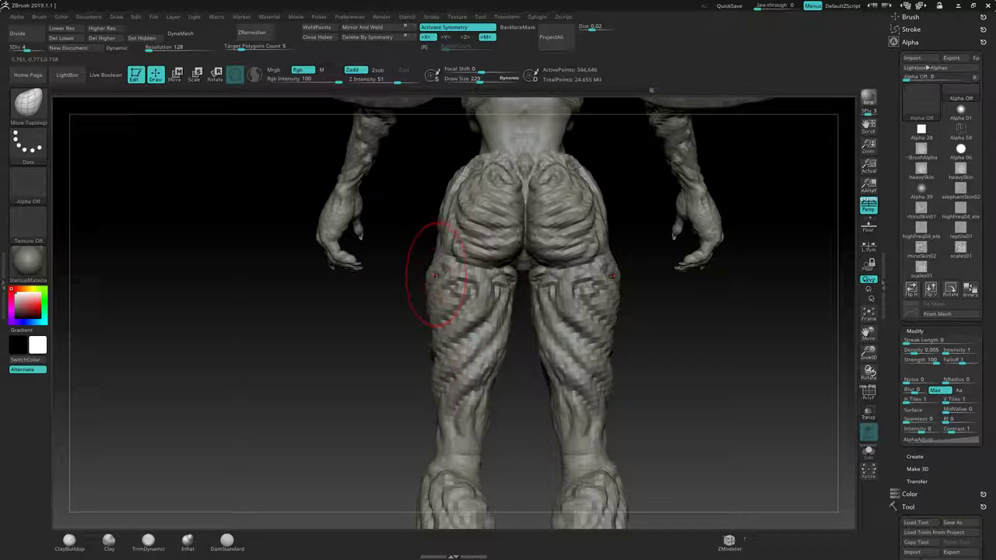
Step: Set the draw size to 169 and reshape the forearm's outer contour below the elbow
mouse_move(426, 293)
right_down()
mouse_move(400, 326)
mouse_move(570, 316)
mouse_move(540, 340)
mouse_move(589, 322)
mouse_move(614, 266)
mouse_move(640, 255)
mouse_move(568, 311)
mouse_move(560, 289)
right_up()
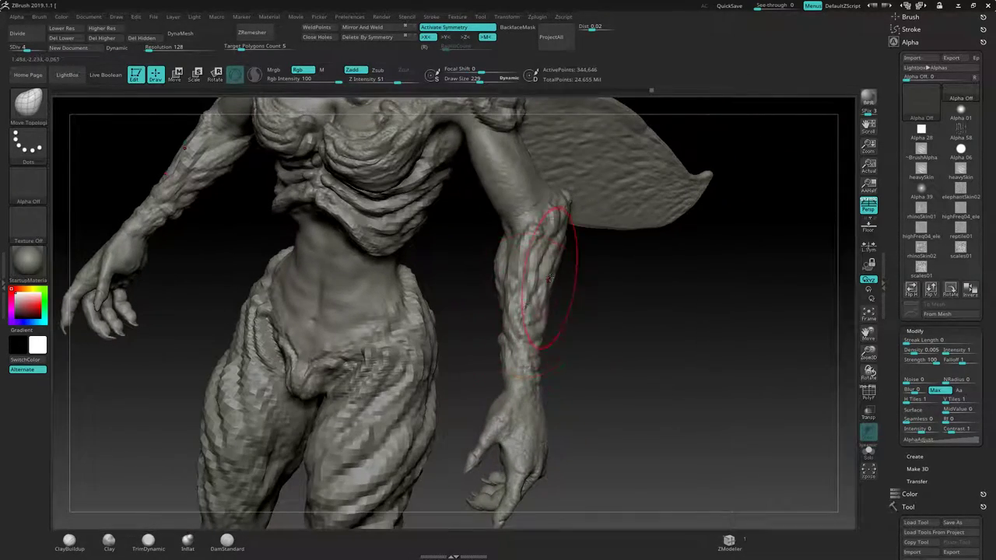
key(s)
drag(556, 272, 550, 298)
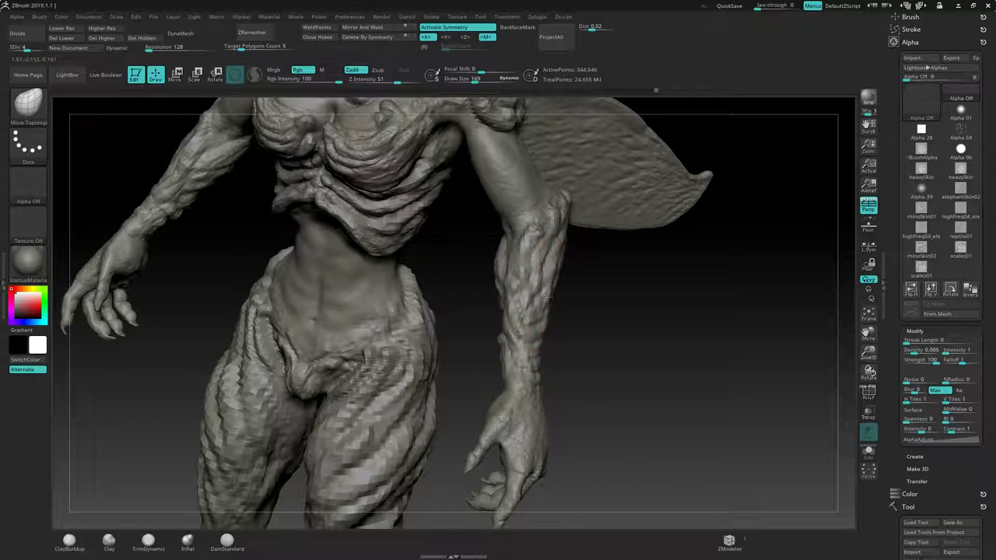
right_drag(605, 322, 548, 311)
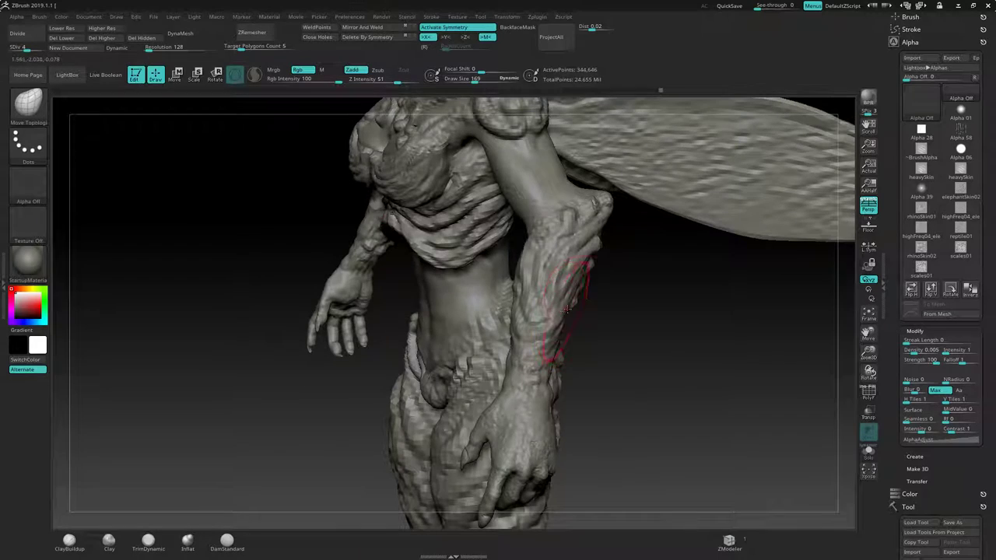
ctrl+right_drag(588, 268, 487, 282)
right_drag(654, 300, 568, 295)
right_drag(474, 284, 517, 273)
Step: Adjust the shape of the upper chest and breast folds with Move Topological at draw size 169
alt+right_drag(475, 148, 553, 288)
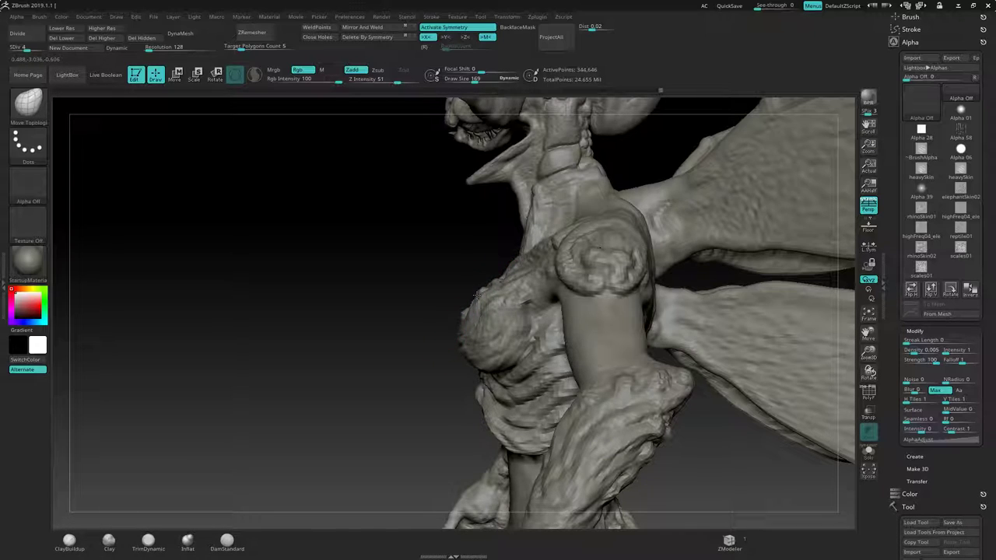
right_drag(471, 296, 463, 290)
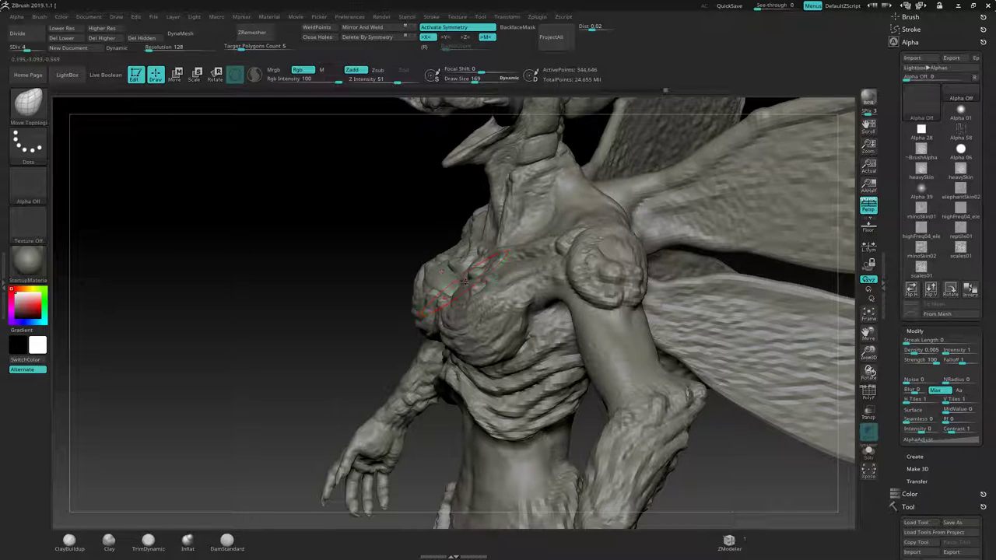
right_drag(396, 276, 409, 246)
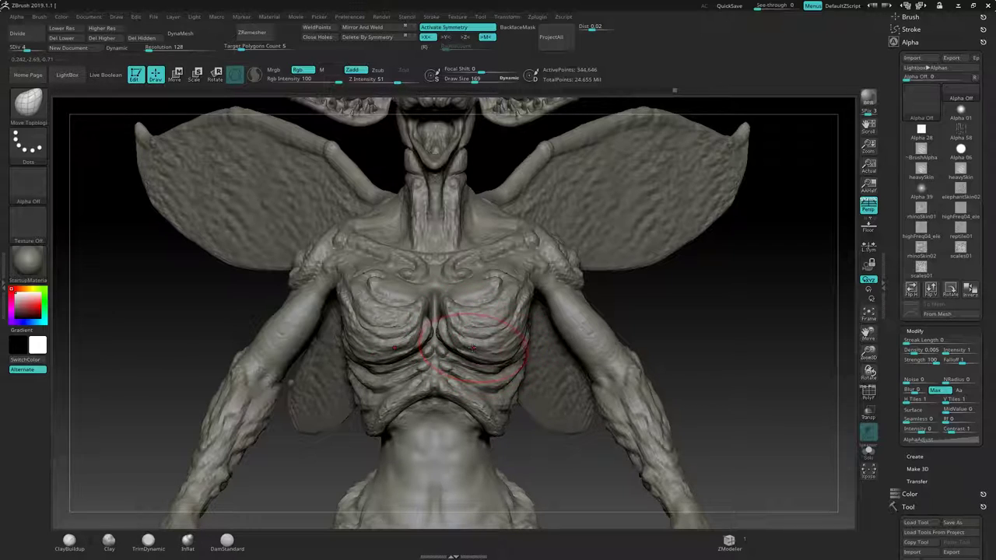
ctrl+right_drag(477, 359, 456, 319)
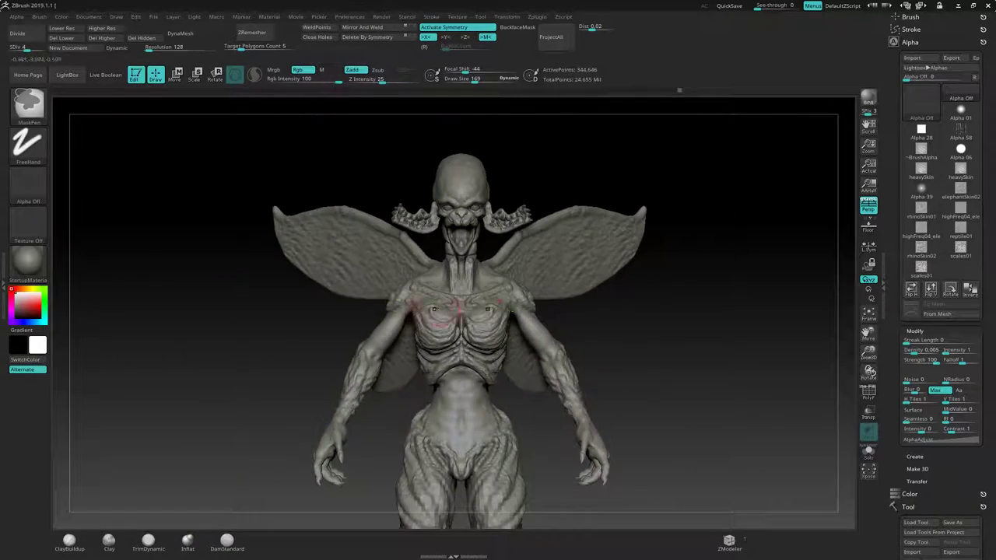
Step: Set the draw size to 119 and reshape the base of the neck where its cords meet the collarbones
mouse_move(471, 258)
alt+right_down()
mouse_move(470, 280)
mouse_move(537, 342)
alt+right_up()
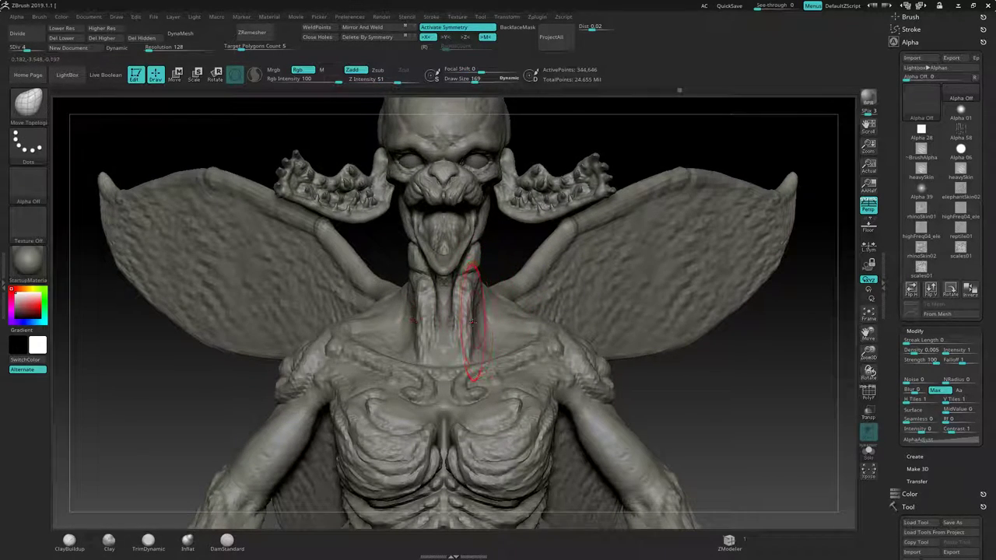
key(s)
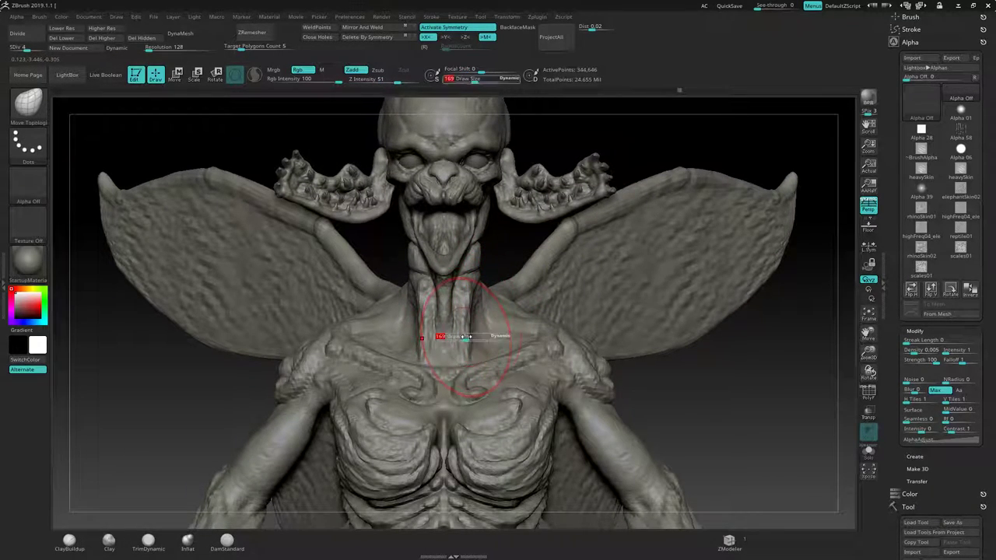
drag(468, 336, 462, 338)
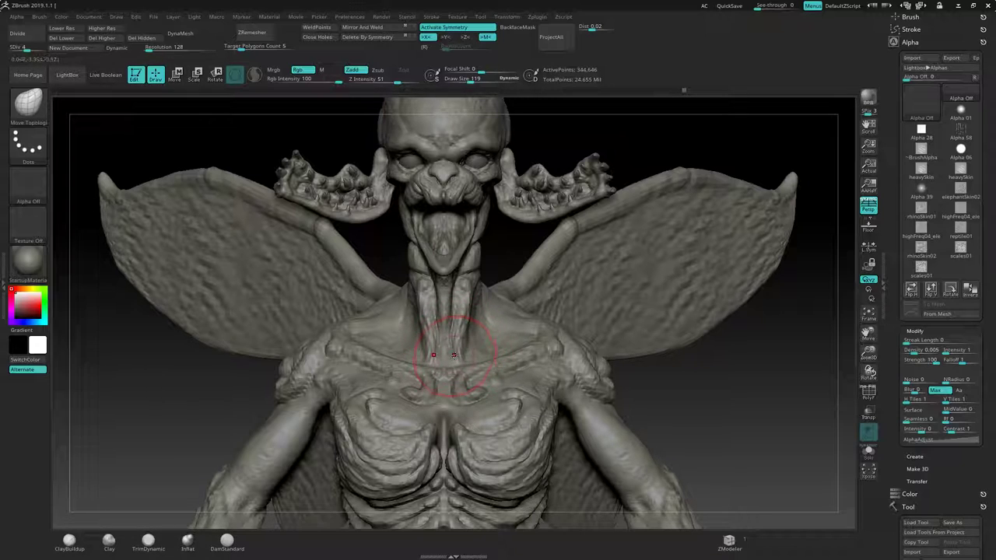
ctrl+right_drag(455, 355, 476, 226)
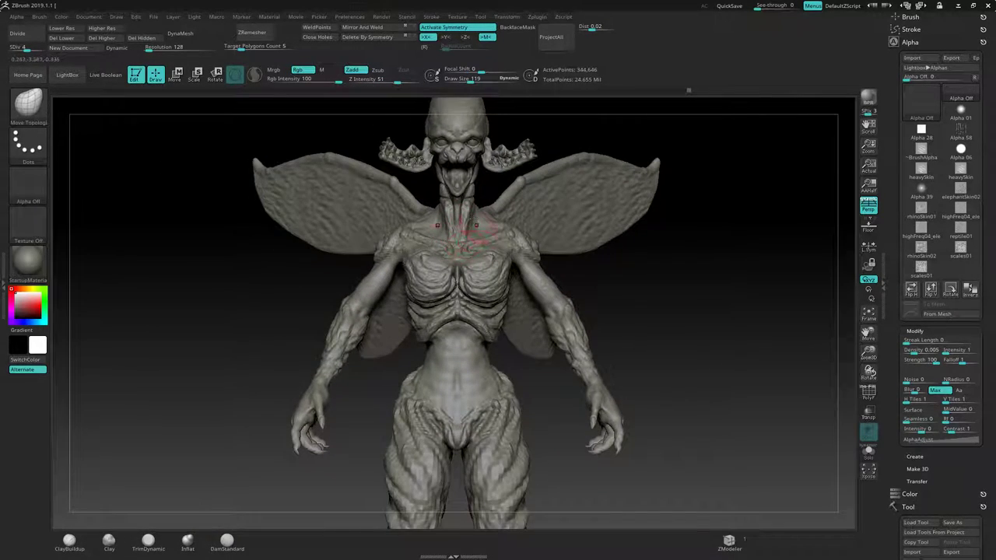
Step: Return the mesh to subdivision level 7 and turn the figure to show the wings from behind
click(47, 49)
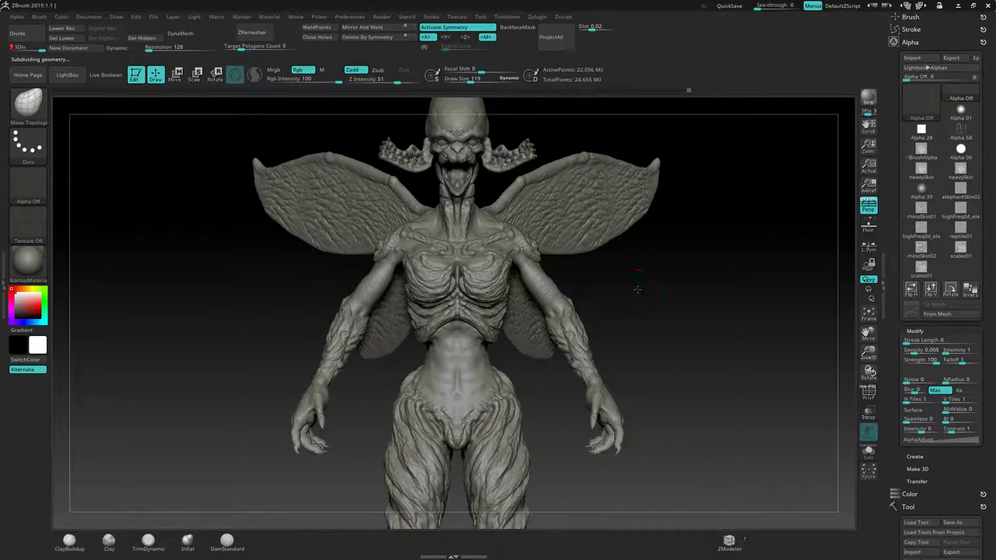
mouse_move(634, 287)
mouse_down()
mouse_move(573, 298)
mouse_move(534, 245)
mouse_move(557, 259)
mouse_up()
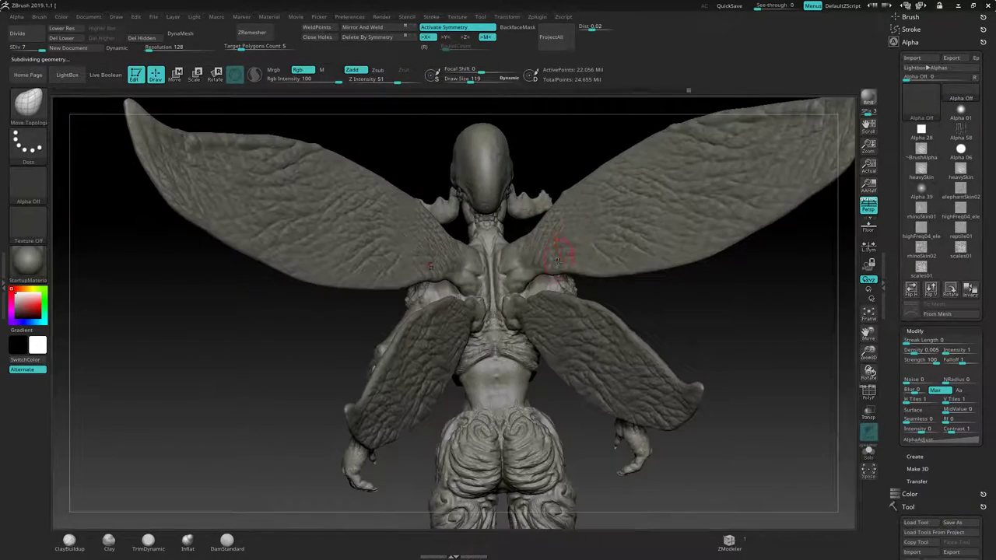
mouse_move(685, 306)
mouse_down()
mouse_move(676, 252)
mouse_move(667, 261)
mouse_move(640, 251)
mouse_move(670, 278)
mouse_move(539, 241)
mouse_move(491, 267)
mouse_up()
Step: Build up the upper wing roots beside the spine with ClayBuildup at draw size 42
ctrl+right_drag(491, 260, 593, 235)
mouse_move(551, 202)
mouse_down()
mouse_move(561, 181)
mouse_move(552, 191)
mouse_up()
right_drag(552, 191, 500, 211)
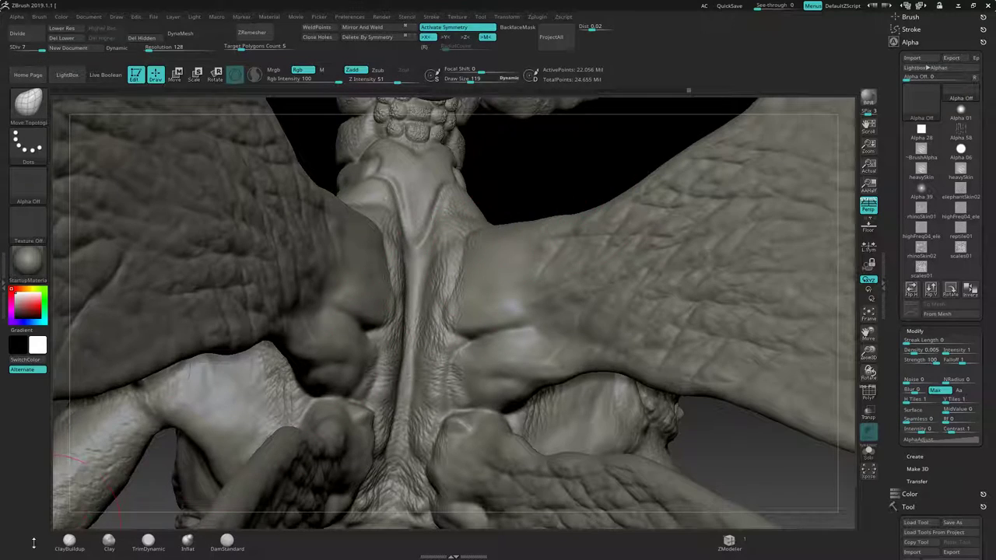
click(71, 541)
right_drag(547, 189, 537, 198)
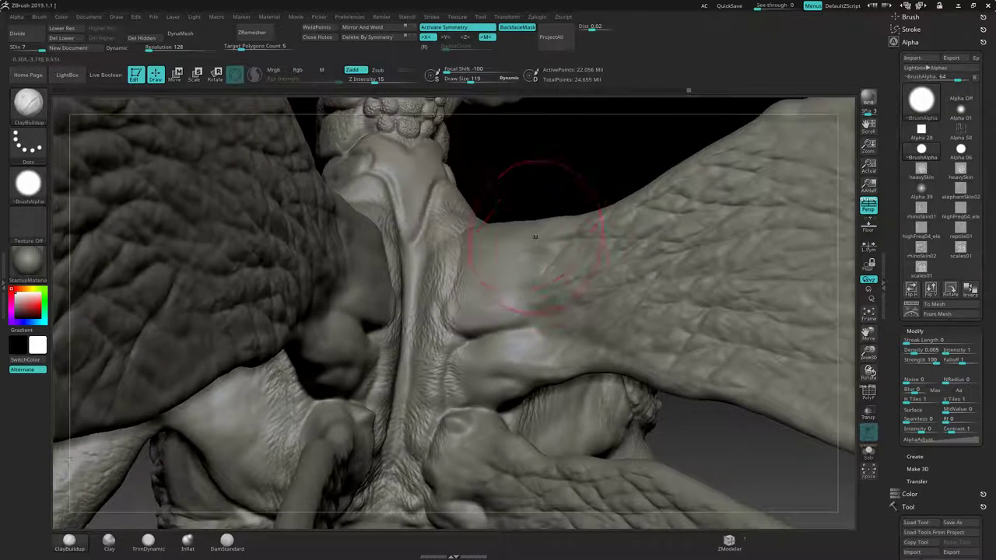
key(s)
mouse_move(515, 293)
mouse_down()
mouse_move(507, 291)
mouse_move(525, 301)
mouse_move(525, 317)
mouse_up()
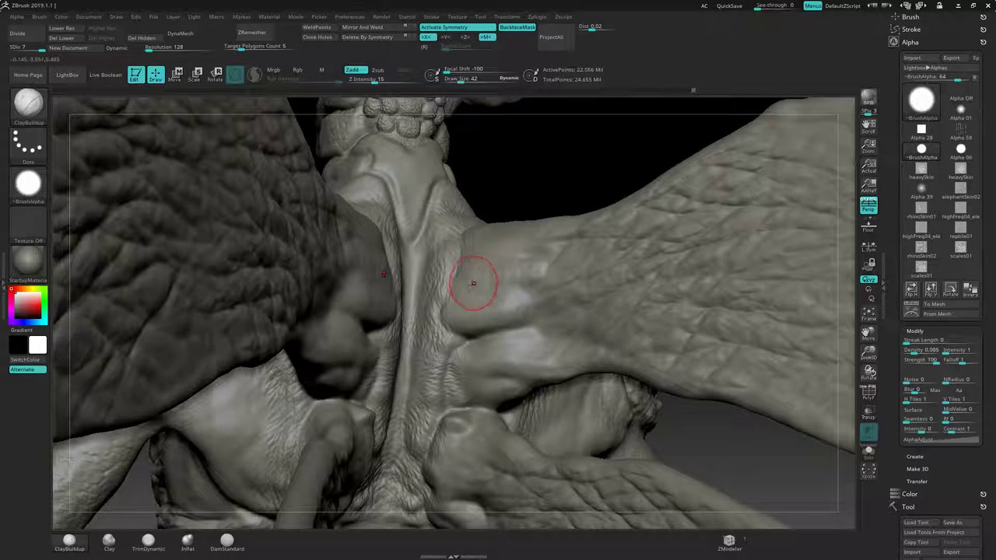
drag(590, 178, 531, 236)
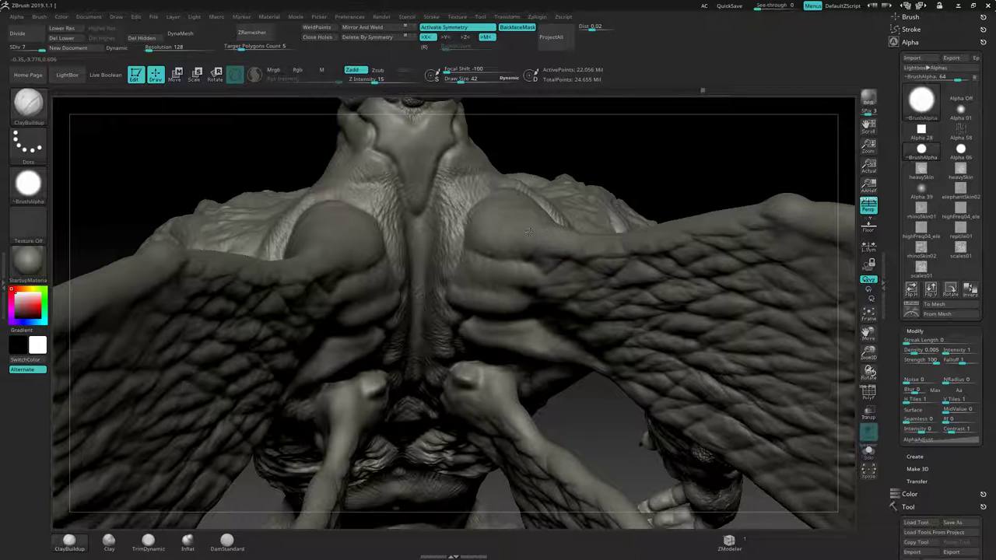
drag(561, 151, 564, 200)
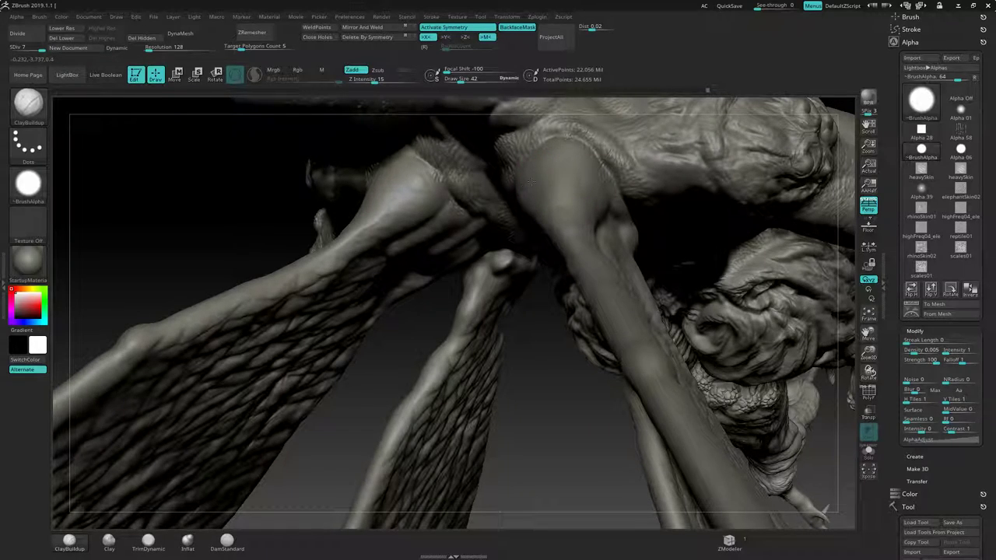
Step: Isolate the wings by hiding the rest of the creature
ctrl+shift+click(572, 217)
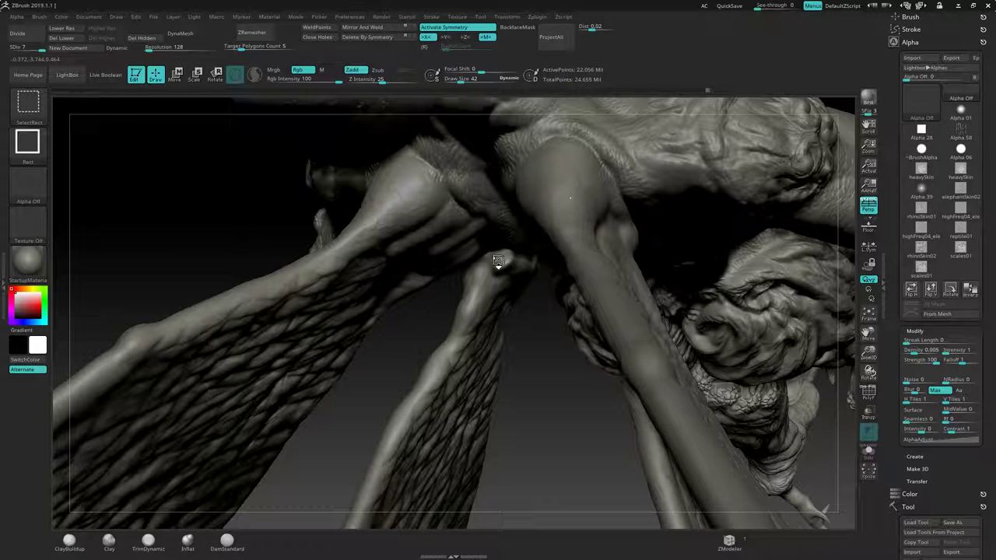
drag(575, 243, 501, 262)
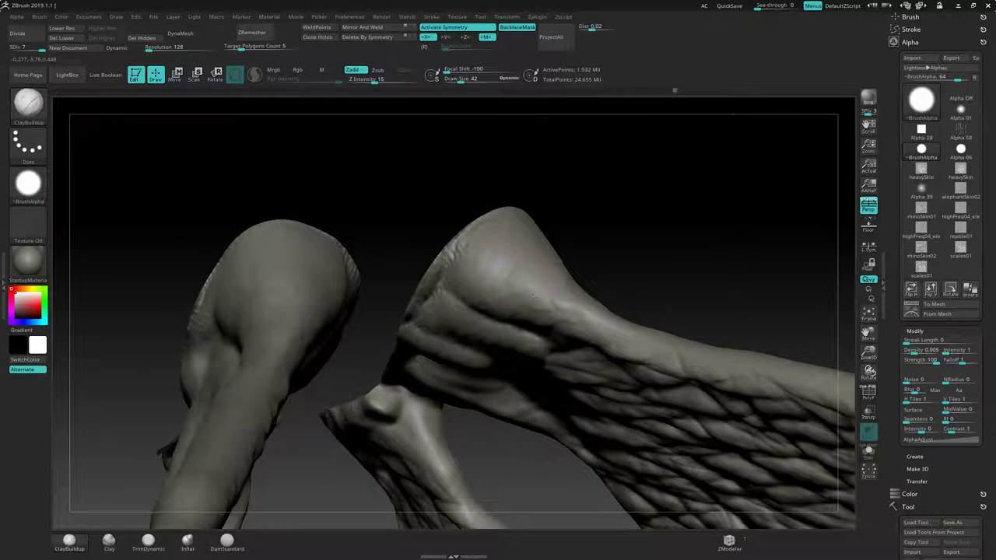
drag(638, 308, 583, 204)
Step: Build up uneven bony bumps along the upper wing's leading edge near the root with ClayBuildup at draw size 42
drag(490, 217, 505, 193)
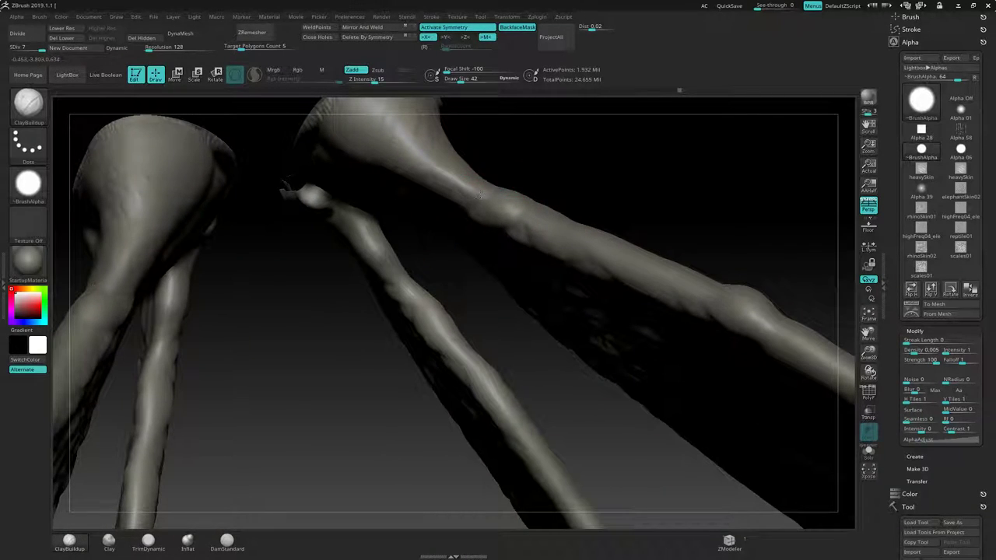
drag(586, 180, 535, 218)
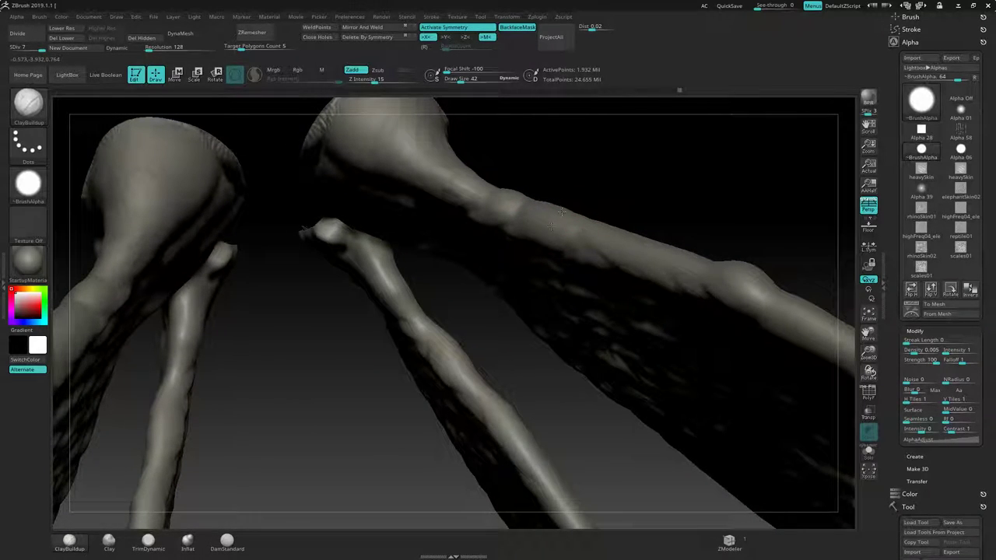
alt+drag(561, 197, 589, 196)
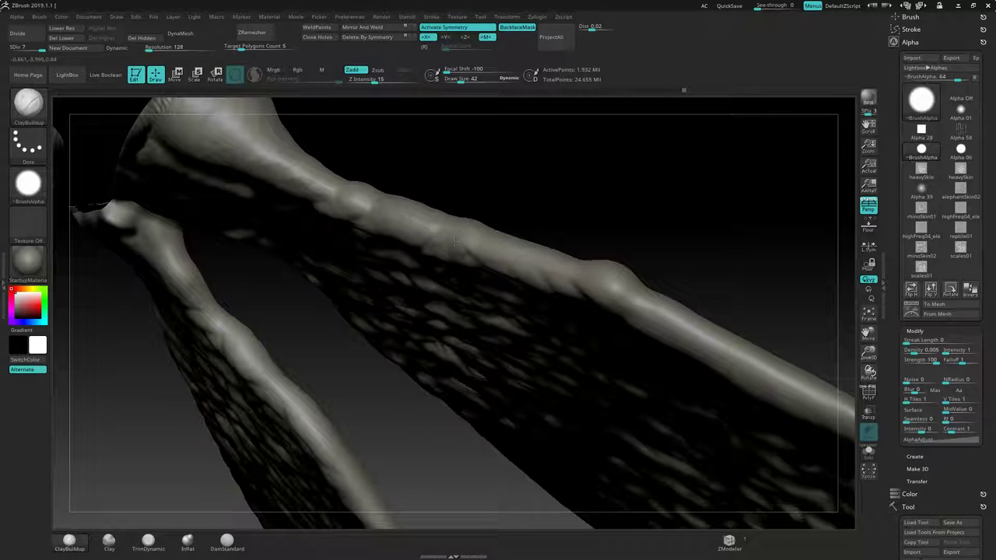
mouse_move(496, 241)
mouse_down()
mouse_move(537, 257)
mouse_move(549, 285)
mouse_up()
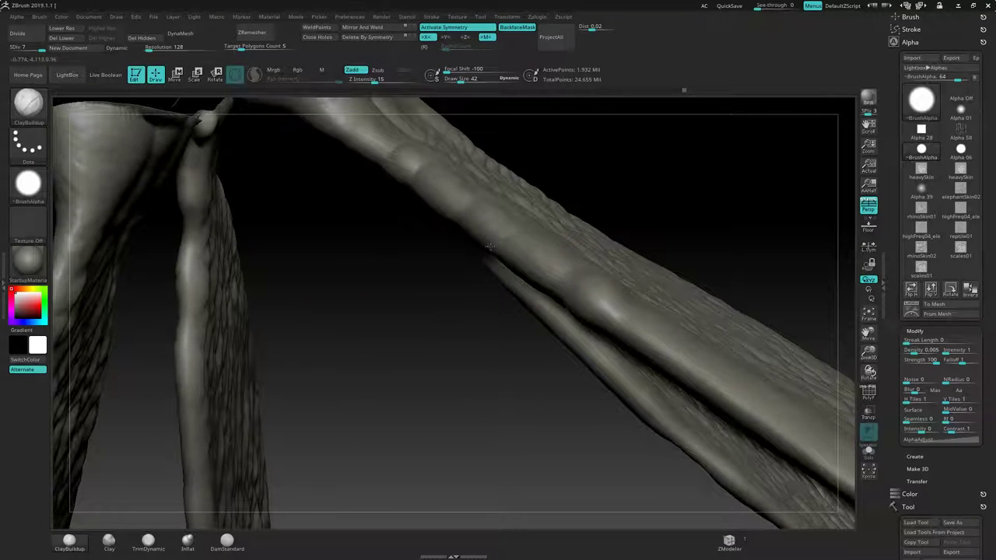
drag(608, 164, 600, 202)
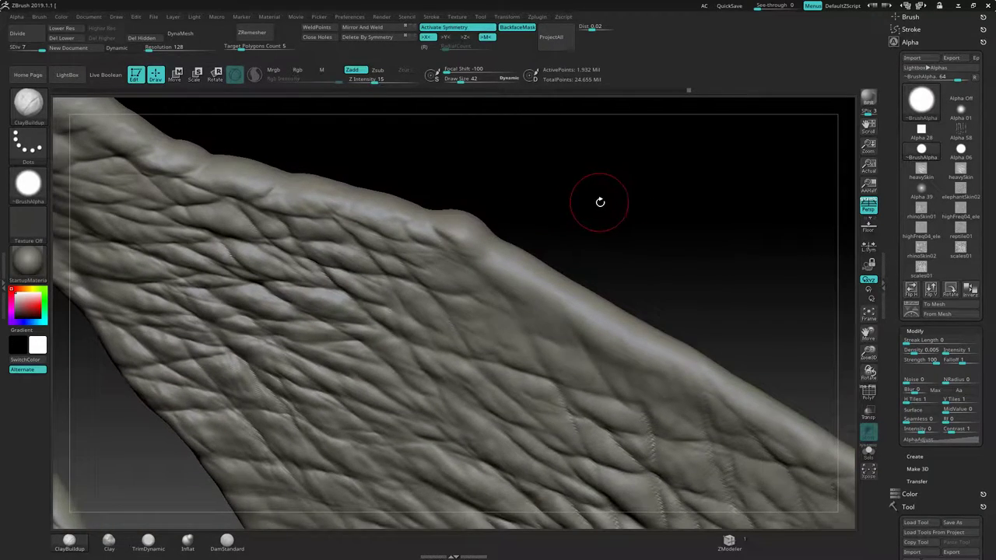
Step: Build up the knuckle on the upper wing's leading edge, wrapping it onto both faces of the membrane
right_drag(600, 203, 490, 246)
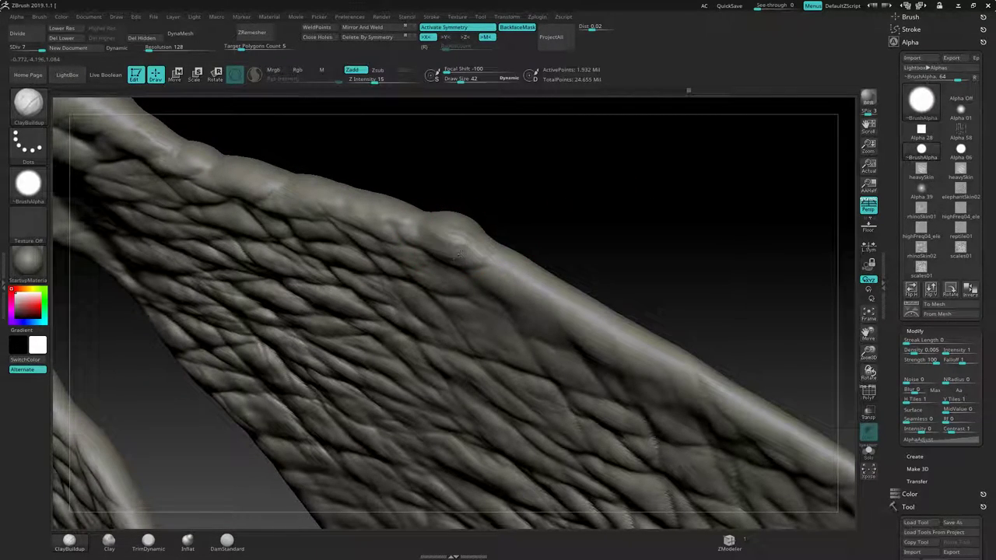
right_drag(531, 203, 451, 229)
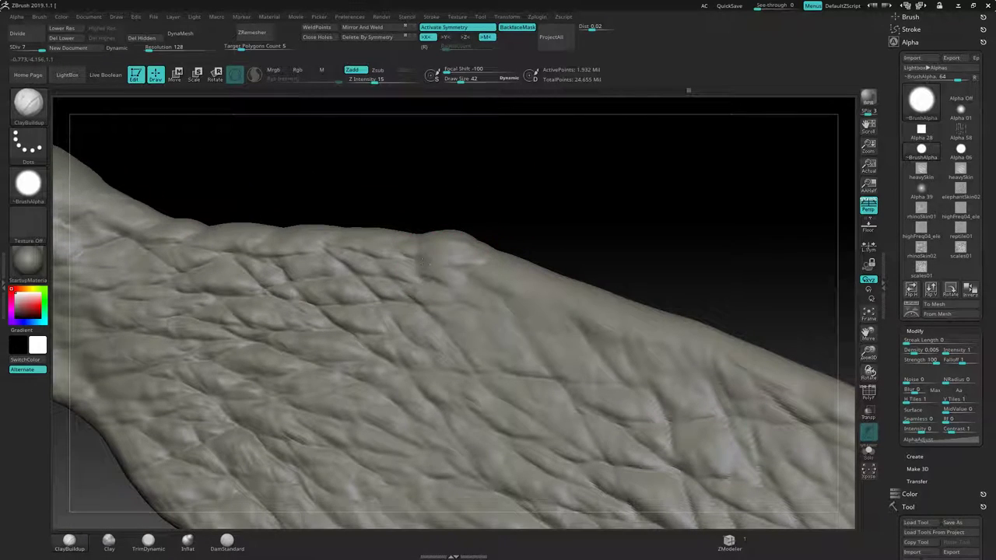
mouse_move(428, 282)
mouse_down()
mouse_move(440, 291)
mouse_move(477, 251)
mouse_up()
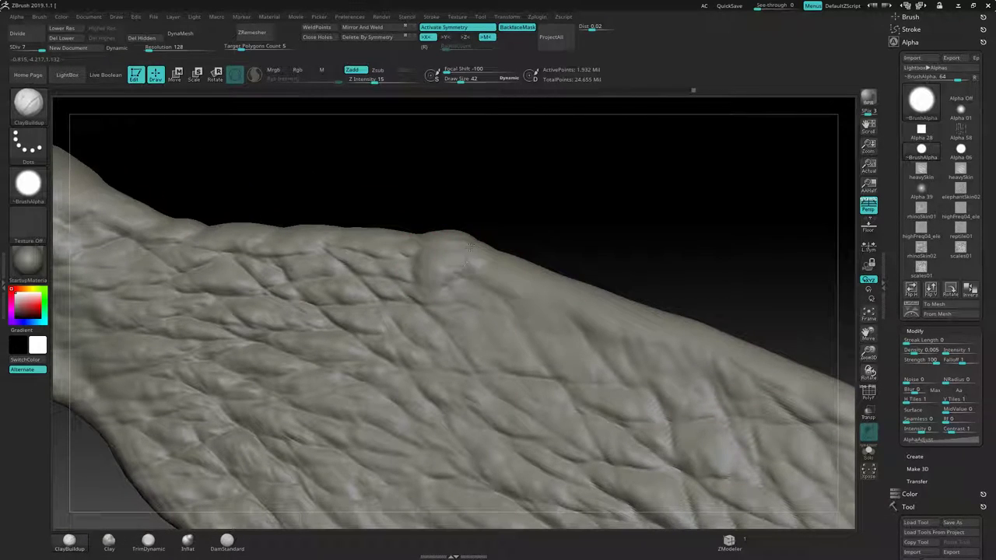
right_drag(531, 192, 423, 279)
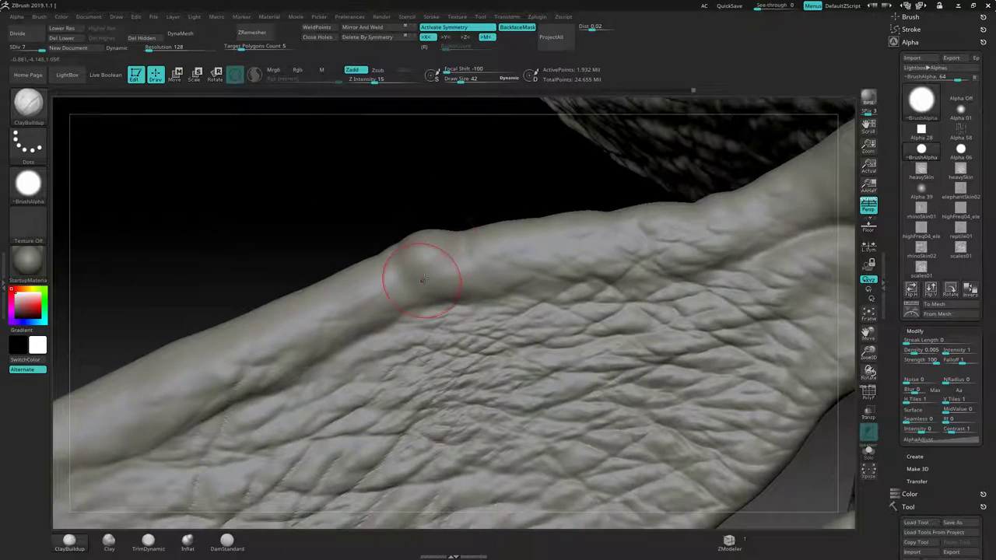
mouse_move(422, 279)
mouse_down()
mouse_move(463, 311)
mouse_move(446, 271)
mouse_up()
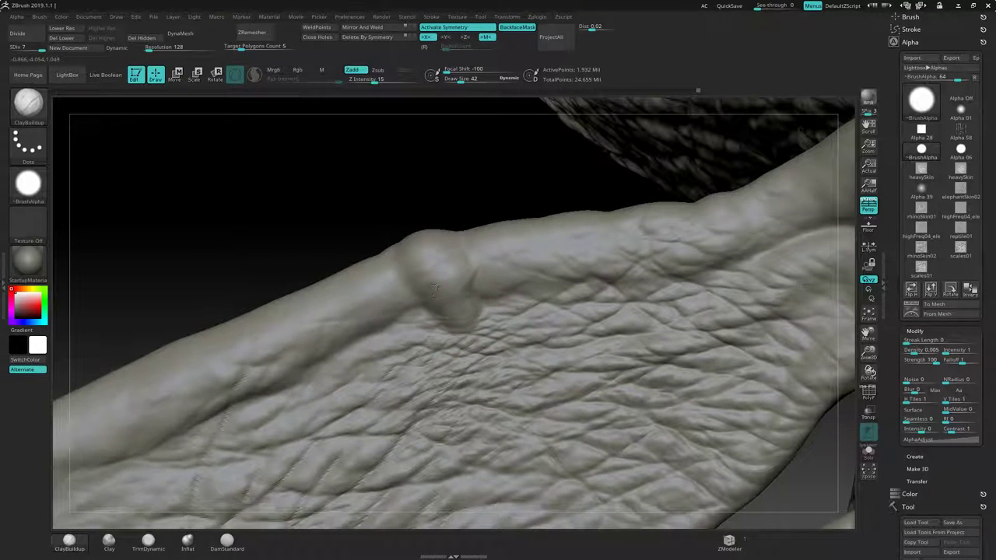
mouse_move(381, 201)
mouse_down()
mouse_move(383, 243)
mouse_move(363, 267)
mouse_move(373, 294)
mouse_move(297, 310)
mouse_move(325, 314)
mouse_move(359, 252)
mouse_up()
Step: Set the draw size to 48 and thicken the leading edge of the upper wing just beyond the knuckle
key(s)
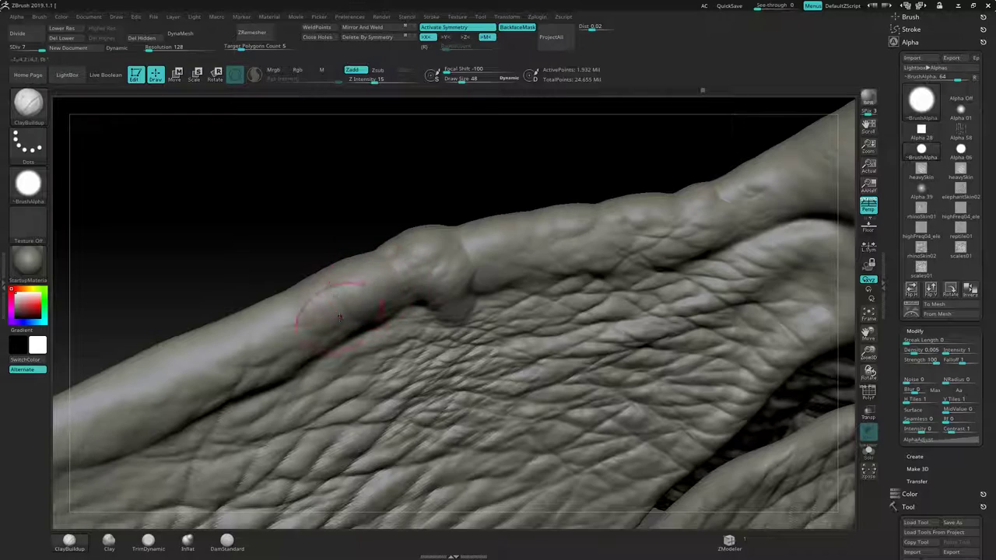
mouse_move(322, 289)
right_down()
mouse_move(312, 251)
mouse_move(293, 244)
mouse_move(438, 260)
mouse_move(412, 284)
mouse_move(444, 313)
mouse_move(537, 321)
right_up()
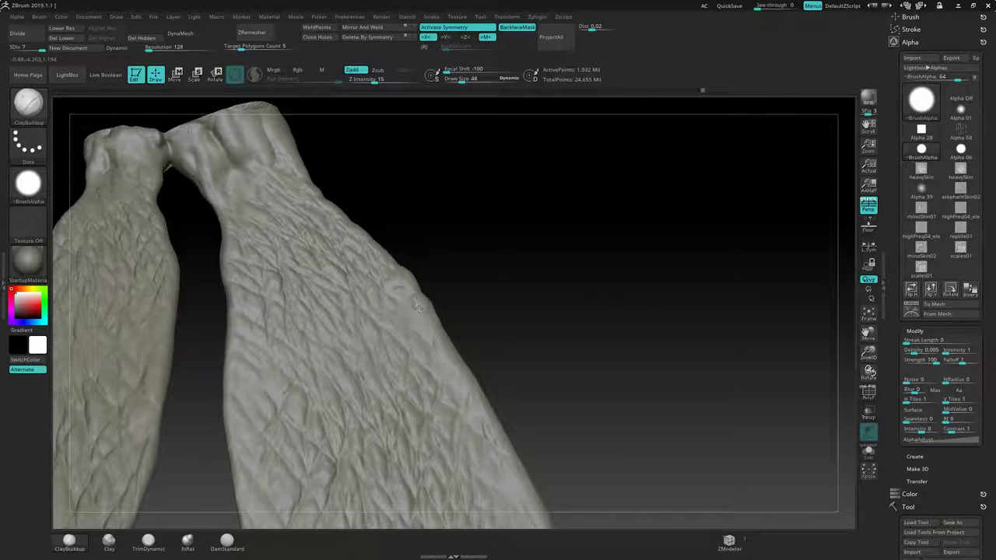
right_drag(470, 320, 441, 351)
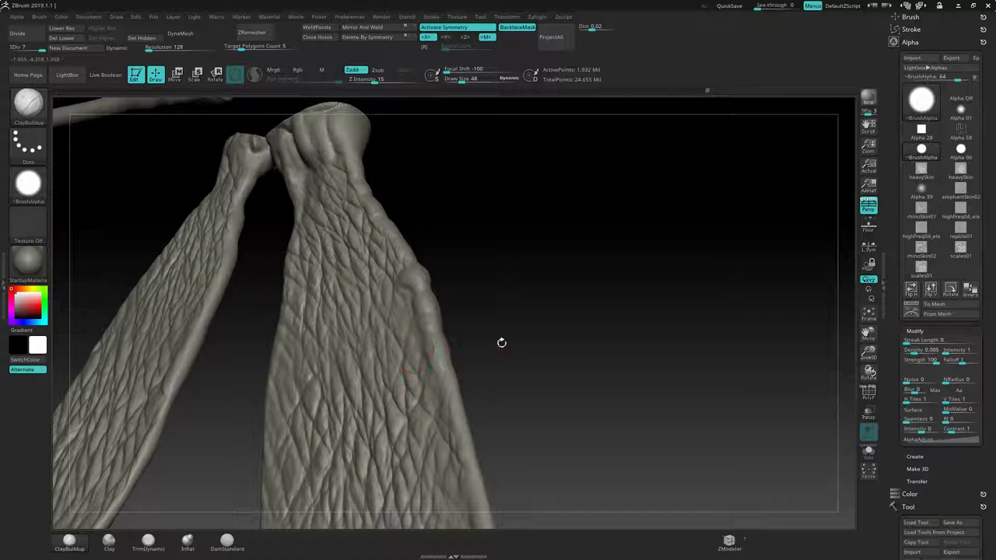
mouse_move(501, 343)
right_down()
mouse_move(427, 356)
mouse_move(445, 335)
mouse_move(424, 300)
mouse_move(384, 271)
right_up()
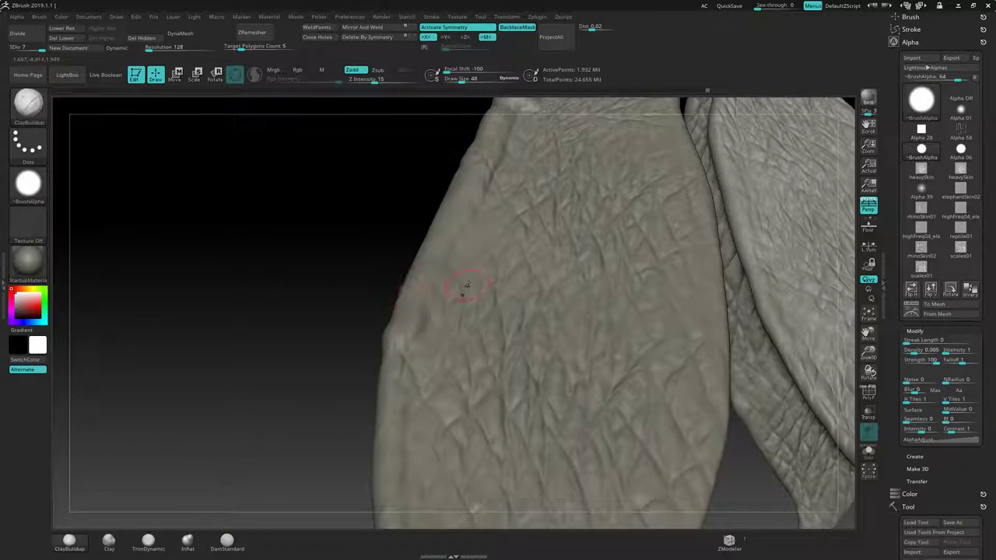
mouse_move(459, 281)
alt+right_down()
mouse_move(331, 276)
mouse_move(320, 295)
mouse_move(333, 314)
mouse_move(420, 302)
mouse_move(509, 233)
mouse_move(492, 221)
mouse_move(596, 285)
mouse_move(573, 229)
mouse_move(547, 205)
mouse_move(555, 221)
mouse_move(540, 214)
mouse_move(547, 249)
alt+right_up()
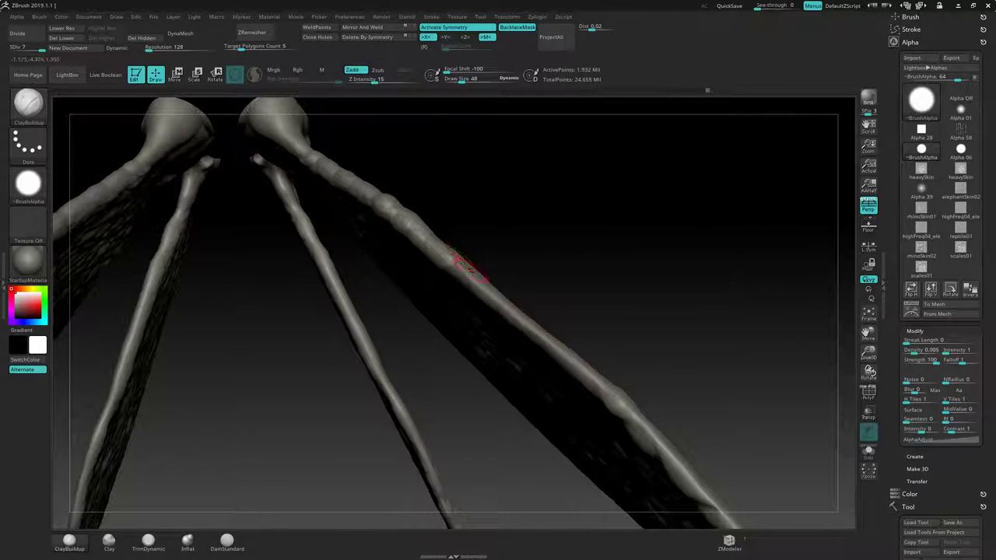
Step: Set the draw size to 62 and continue the bony bumps along the upper wing's leading edge out to the tip
key(s)
drag(467, 271, 470, 271)
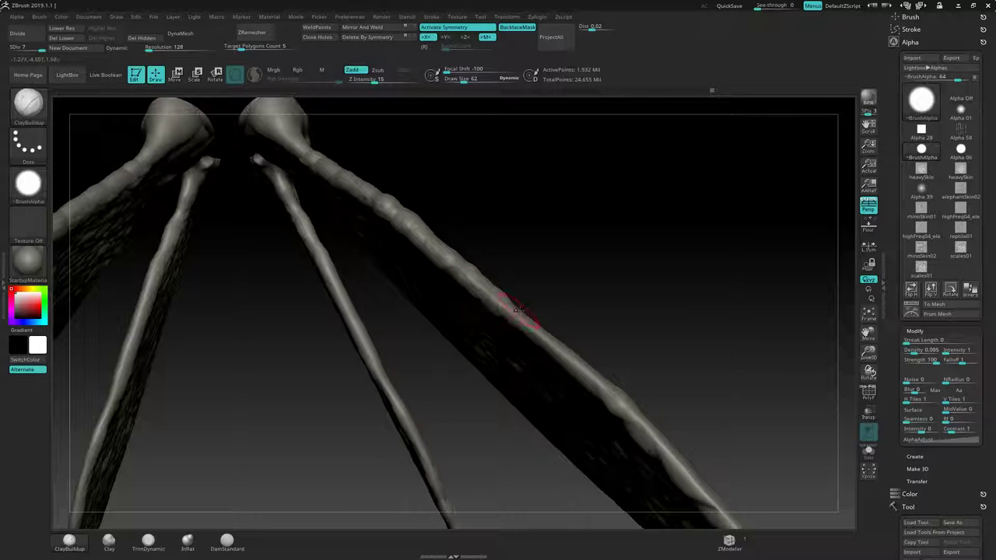
right_drag(522, 332, 522, 216)
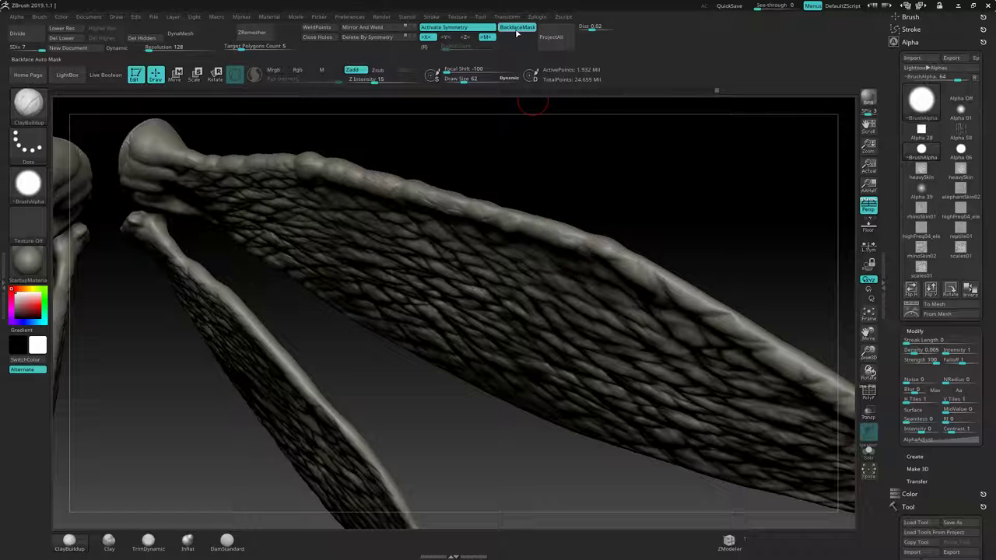
alt+drag(589, 180, 445, 143)
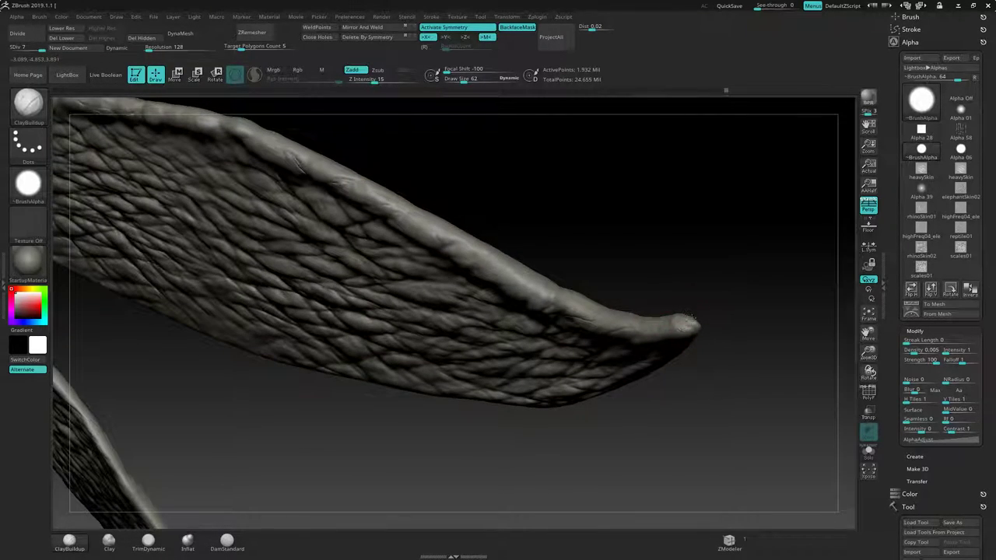
Step: Set the draw size to 28 and build diagonal folds into the upper wing's root beside its upper edge
key(shift)
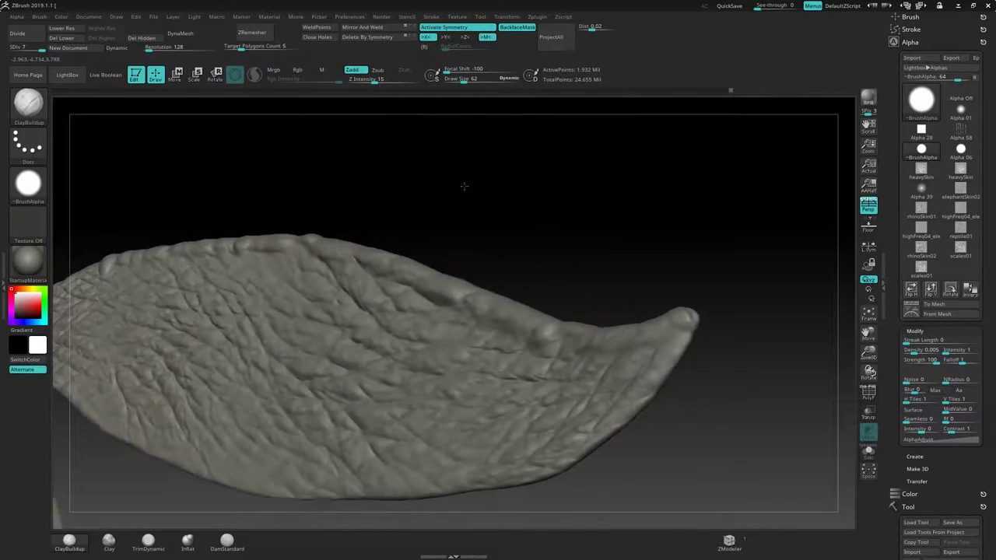
drag(464, 186, 642, 196)
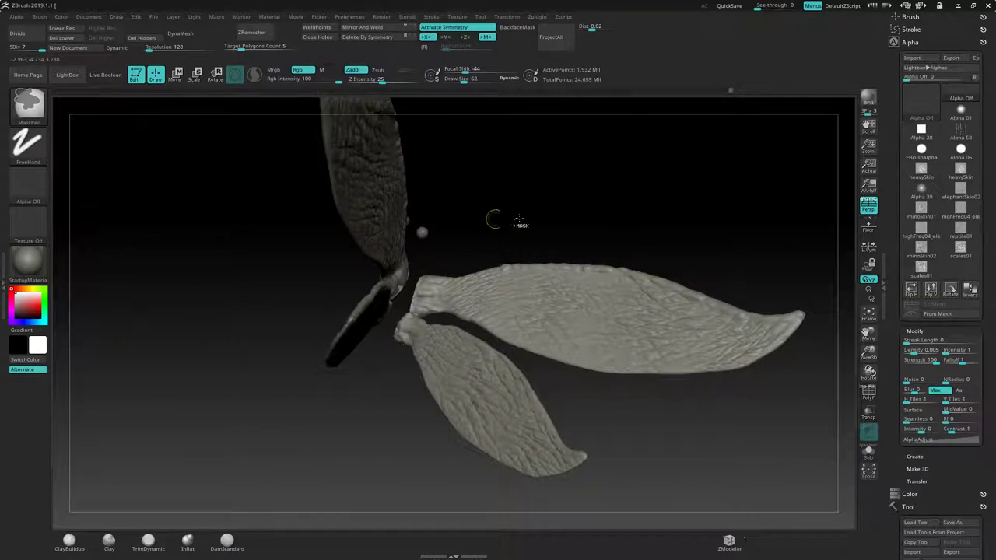
mouse_move(493, 220)
mouse_down()
mouse_move(631, 221)
mouse_move(591, 226)
mouse_up()
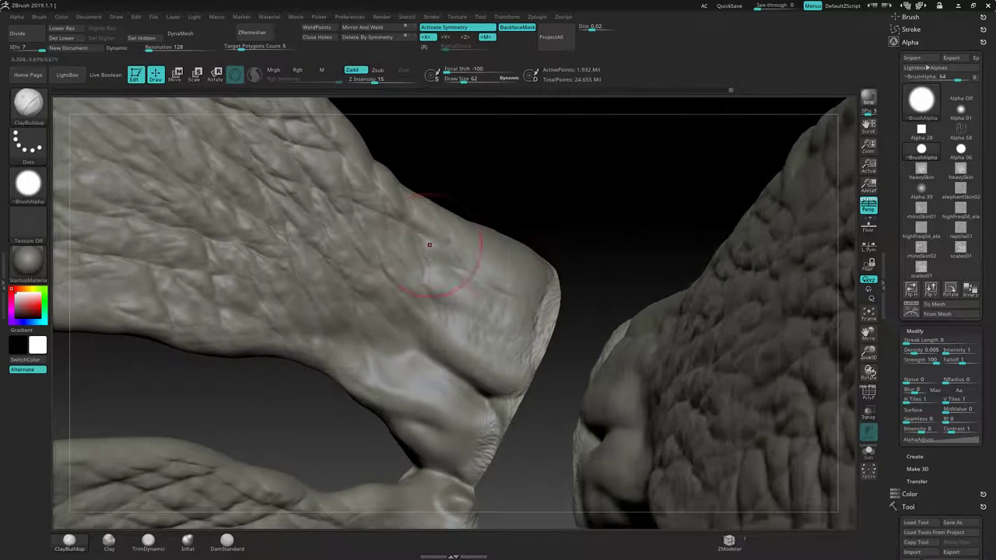
key(s)
mouse_move(426, 279)
mouse_down()
mouse_move(414, 251)
mouse_move(419, 261)
mouse_up()
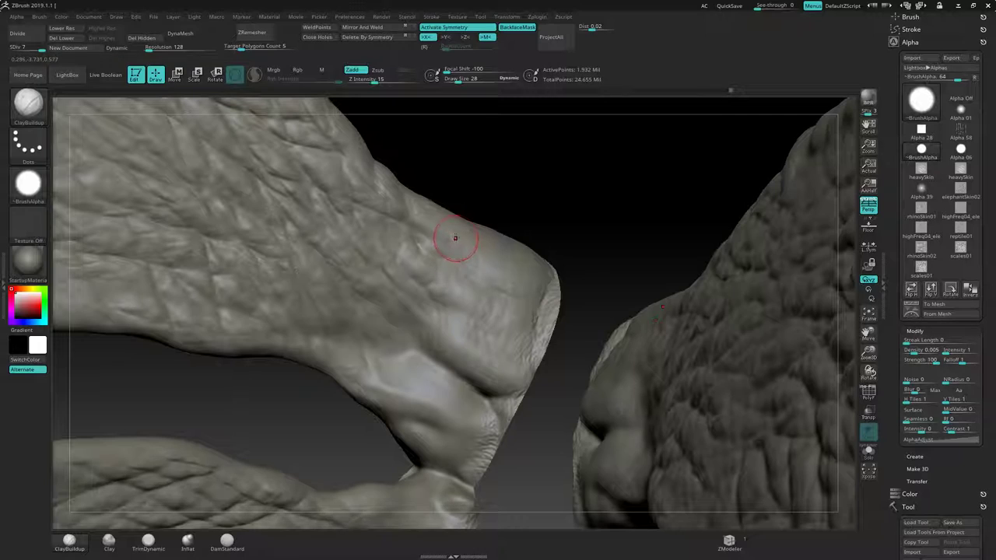
drag(413, 198, 496, 286)
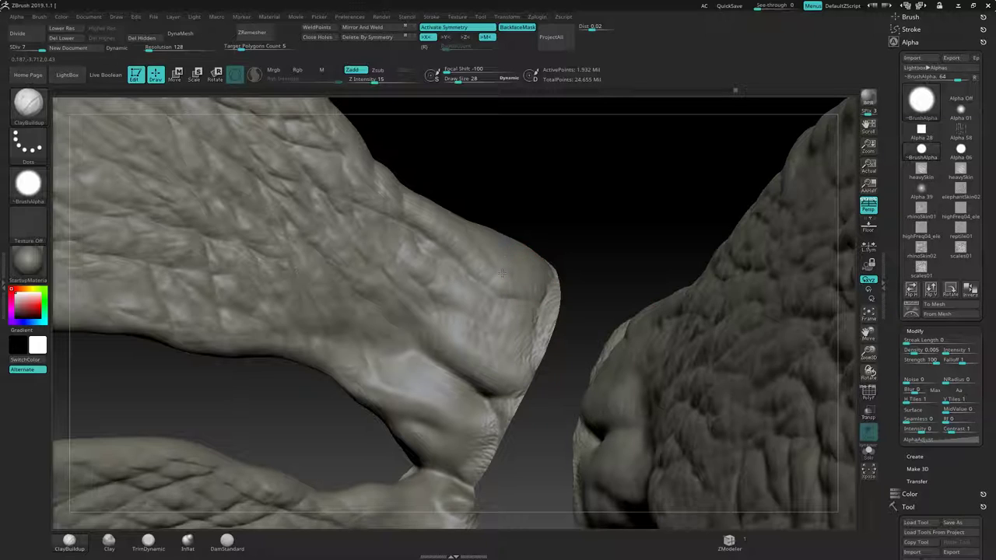
Step: Build up ridged muscle strands across the lower lobe of the upper wing's root
right_drag(482, 306, 433, 244)
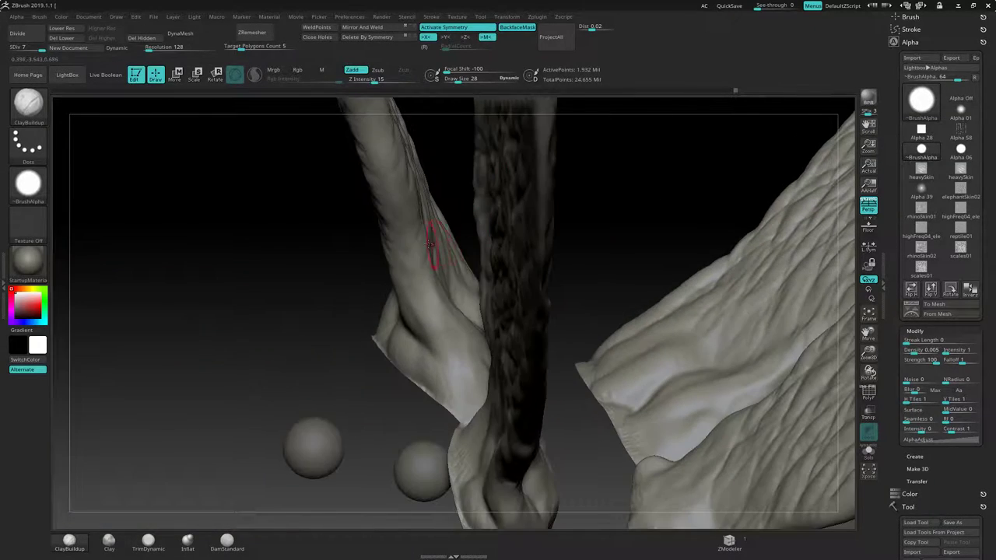
right_drag(612, 246, 452, 308)
mouse_move(467, 330)
mouse_down()
mouse_move(469, 352)
mouse_move(482, 362)
mouse_move(447, 310)
mouse_up()
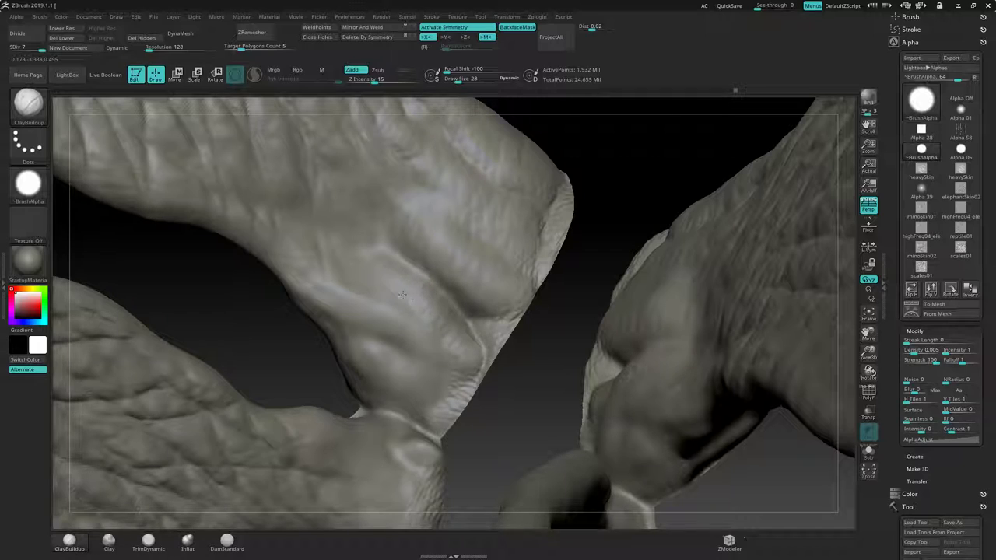
mouse_move(402, 295)
mouse_down()
mouse_move(374, 263)
mouse_move(363, 205)
mouse_up()
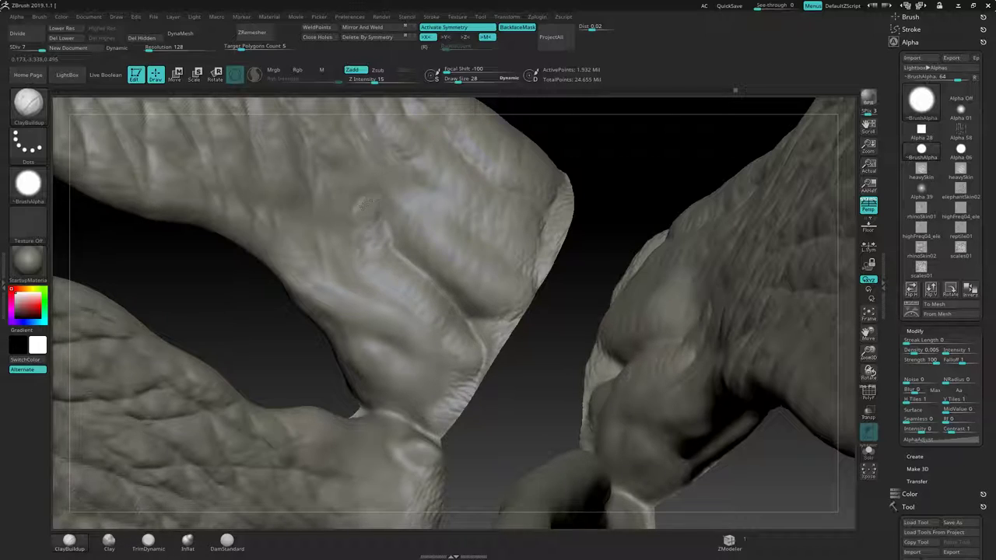
mouse_move(356, 242)
mouse_down()
mouse_move(329, 237)
mouse_move(340, 253)
mouse_move(432, 299)
mouse_up()
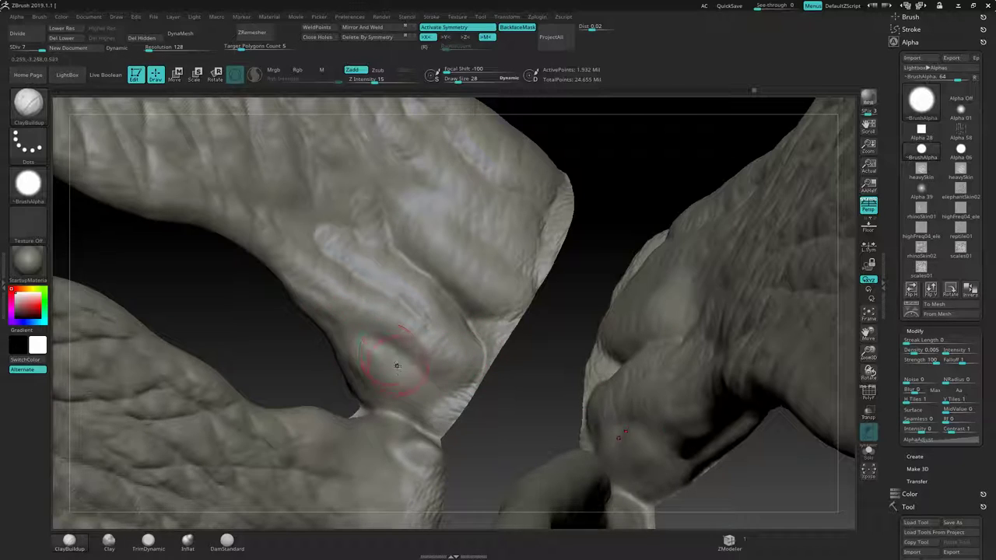
mouse_move(334, 358)
mouse_down()
mouse_move(389, 371)
mouse_move(419, 397)
mouse_move(444, 401)
mouse_move(438, 409)
mouse_move(388, 398)
mouse_move(355, 374)
mouse_up()
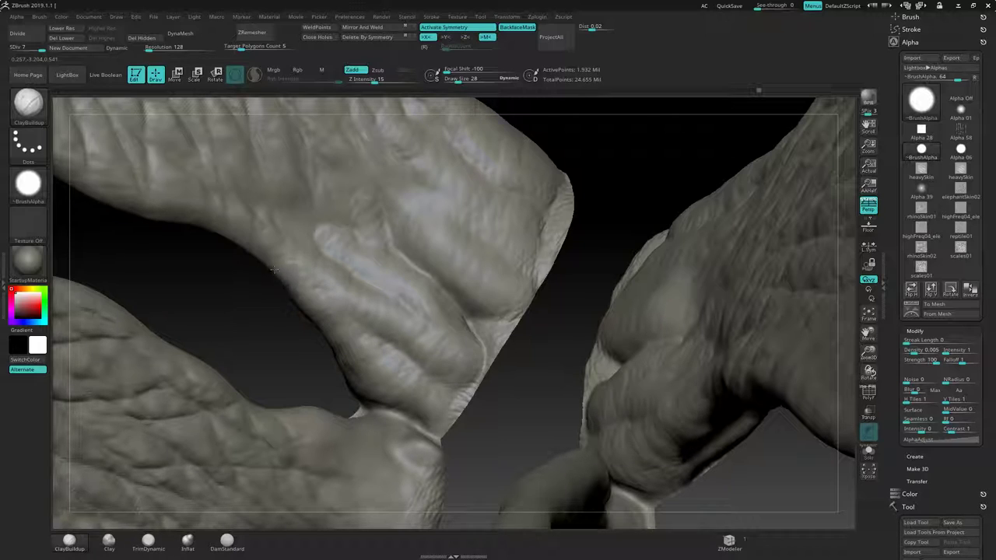
mouse_move(367, 325)
ctrl+right_down()
mouse_move(251, 316)
mouse_move(316, 307)
mouse_move(444, 256)
mouse_move(431, 268)
ctrl+right_up()
drag(431, 268, 470, 323)
Step: Set the draw size to 45 and build up the tendon-like folds on the opposite face of the upper wing's root
mouse_move(269, 277)
mouse_down()
mouse_move(316, 314)
mouse_move(422, 337)
mouse_move(387, 226)
mouse_up()
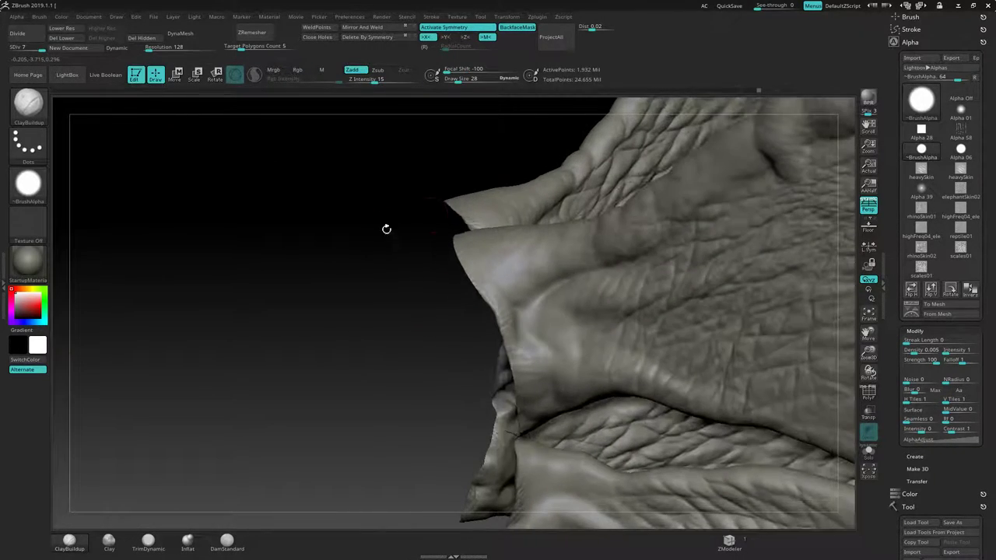
key(s)
mouse_move(522, 269)
mouse_down()
mouse_move(511, 260)
mouse_move(575, 255)
mouse_up()
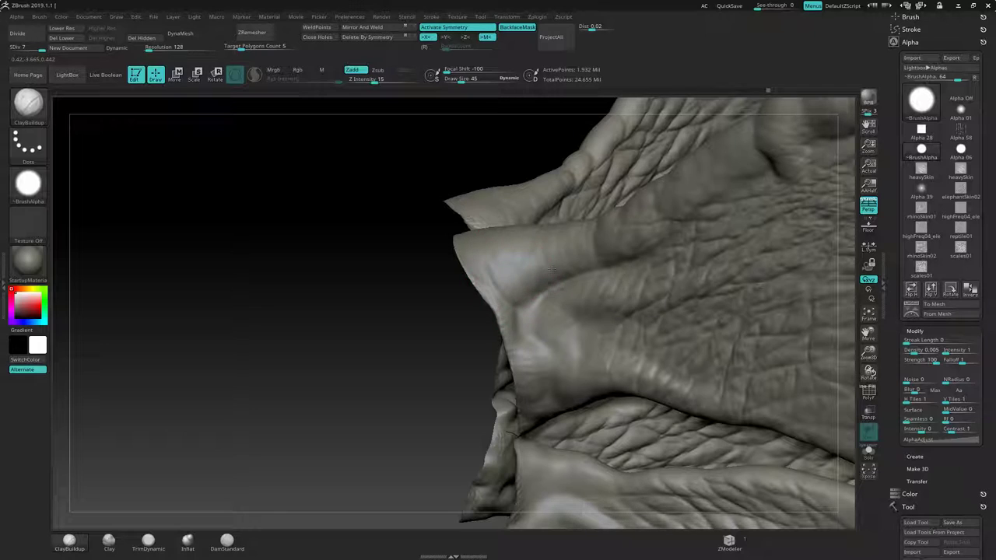
mouse_move(411, 308)
alt+mouse_down()
mouse_move(356, 306)
mouse_move(358, 316)
alt+mouse_up()
drag(491, 315, 461, 343)
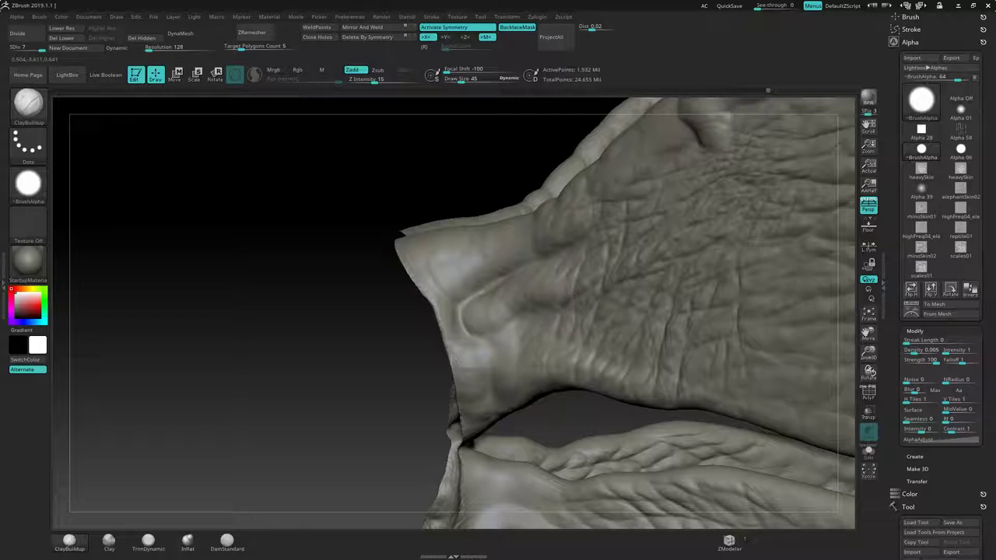
mouse_move(466, 314)
mouse_down()
mouse_move(462, 335)
mouse_move(486, 372)
mouse_move(516, 341)
mouse_up()
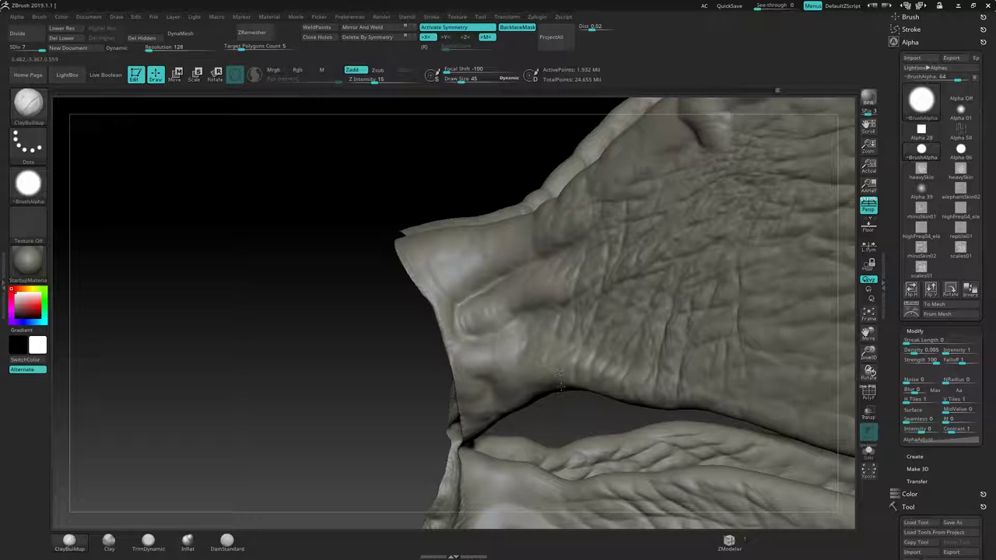
alt+right_drag(491, 354, 475, 268)
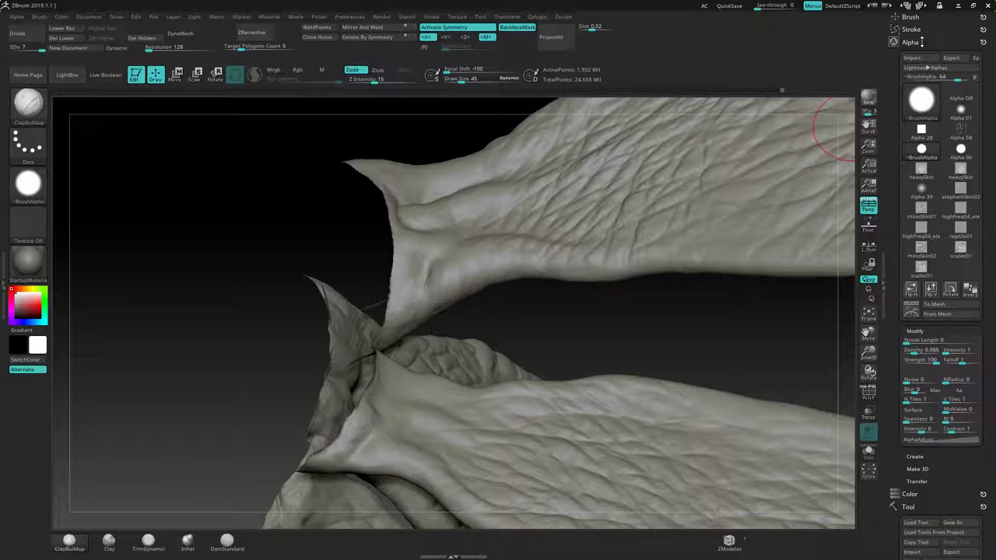
Step: Save the tool over its current file
click(932, 42)
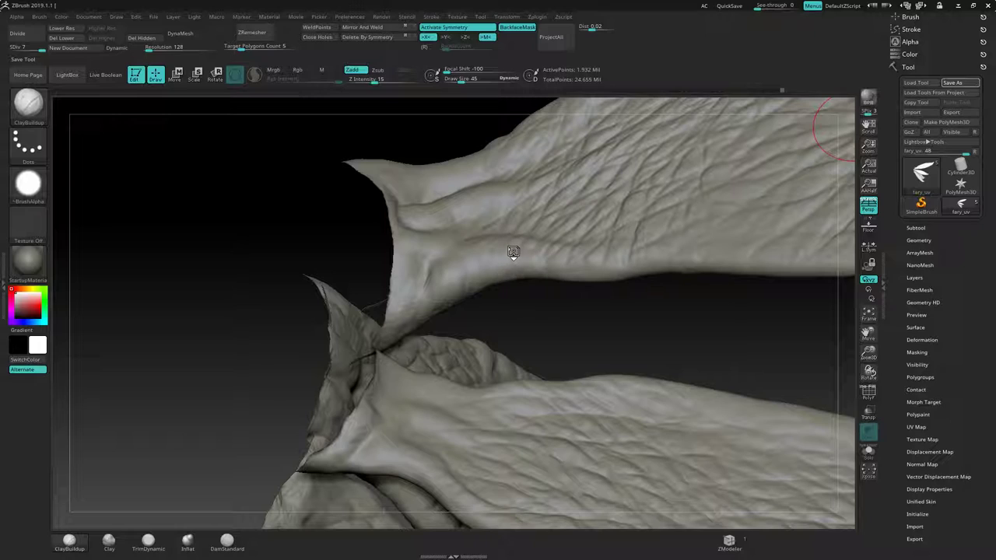
Step: Try to build up a fold along the lower edge of the upper wing's root with ClayBuildup at draw size 28
click(473, 270)
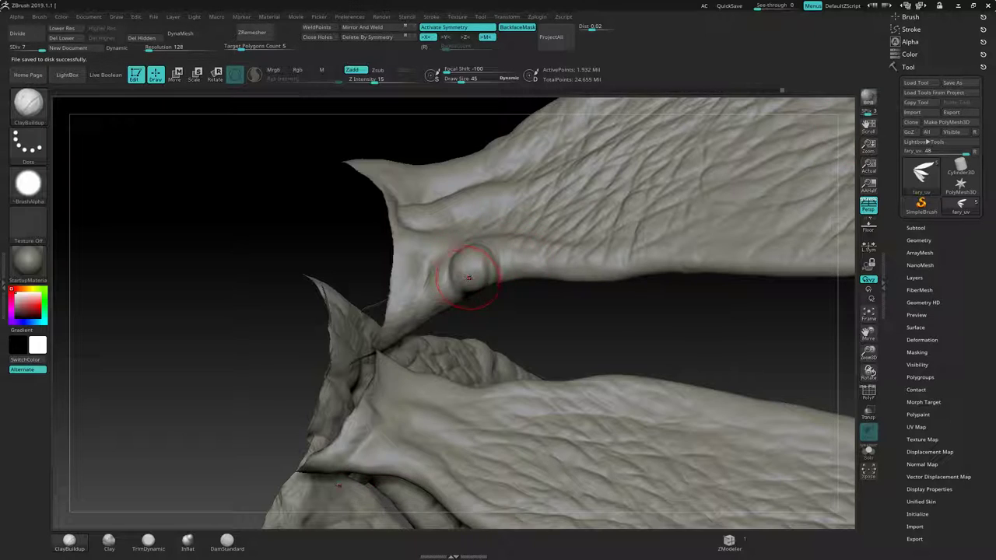
mouse_move(469, 277)
shift+mouse_down()
mouse_move(485, 278)
mouse_move(462, 260)
mouse_move(431, 279)
mouse_move(426, 261)
shift+mouse_up()
key(s)
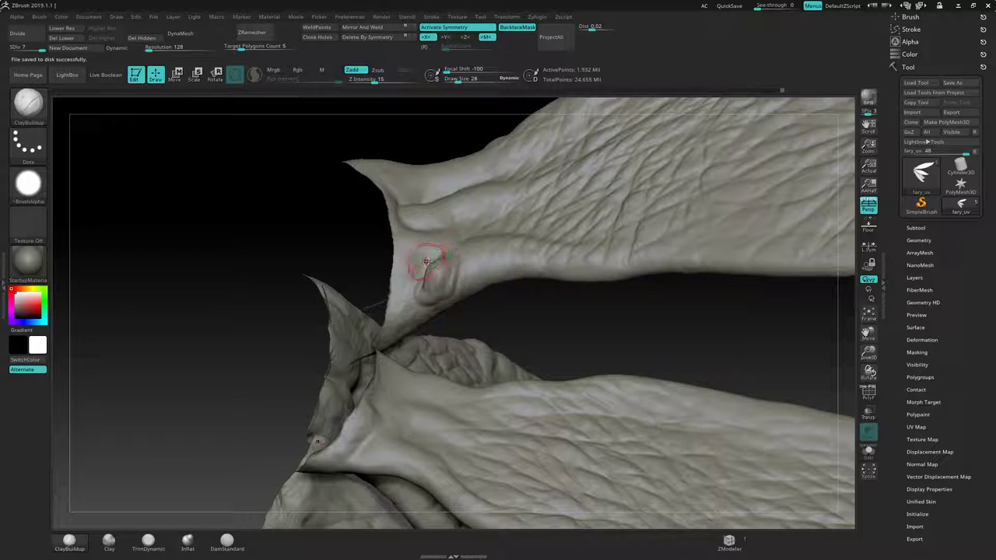
key(ctrl)
mouse_move(367, 80)
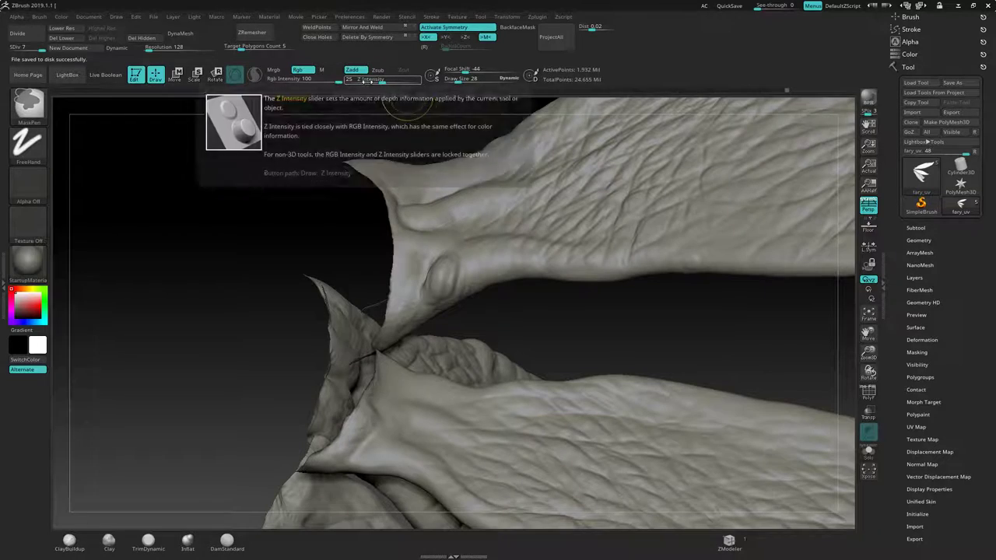
key(ctrl+z)
key(ctrl+z)
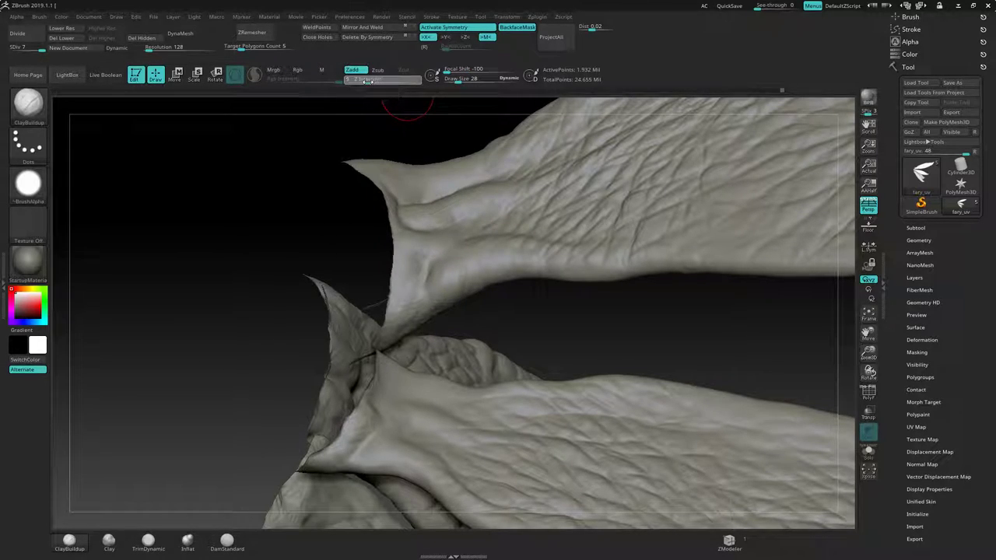
Step: Try softer fold strokes at the upper wing's root with ClayBuildup at Z intensity 11 and the Clay brush at Z intensity 3
mouse_move(444, 272)
mouse_down()
mouse_move(442, 283)
mouse_move(462, 249)
mouse_up()
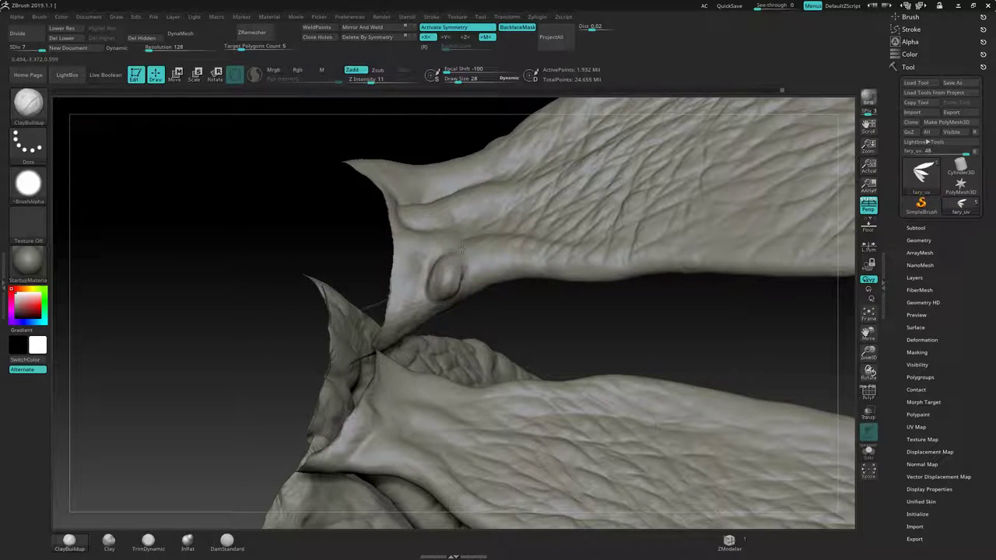
mouse_move(520, 301)
mouse_down()
mouse_move(478, 273)
mouse_move(519, 327)
mouse_move(524, 318)
mouse_up()
key(shift)
key(ctrl)
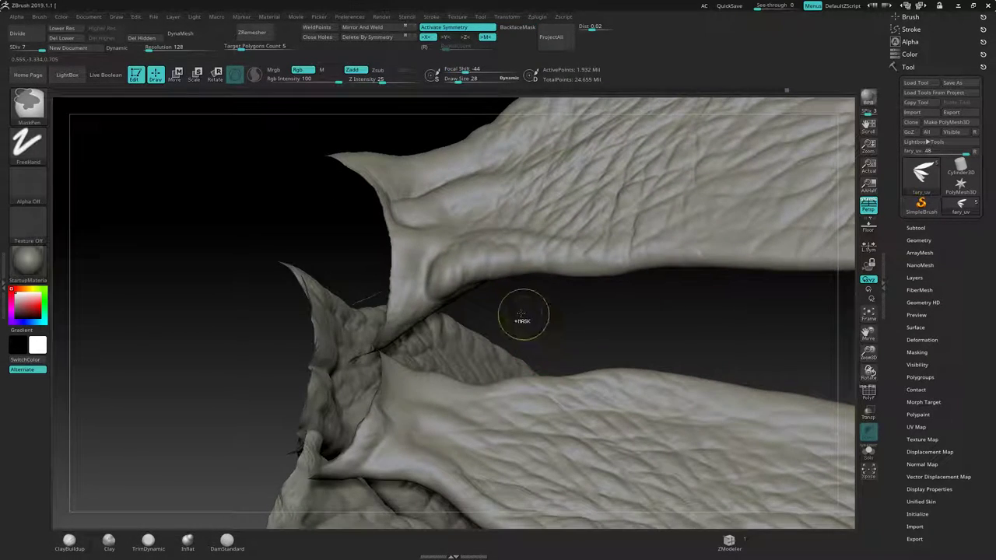
key(ctrl+z)
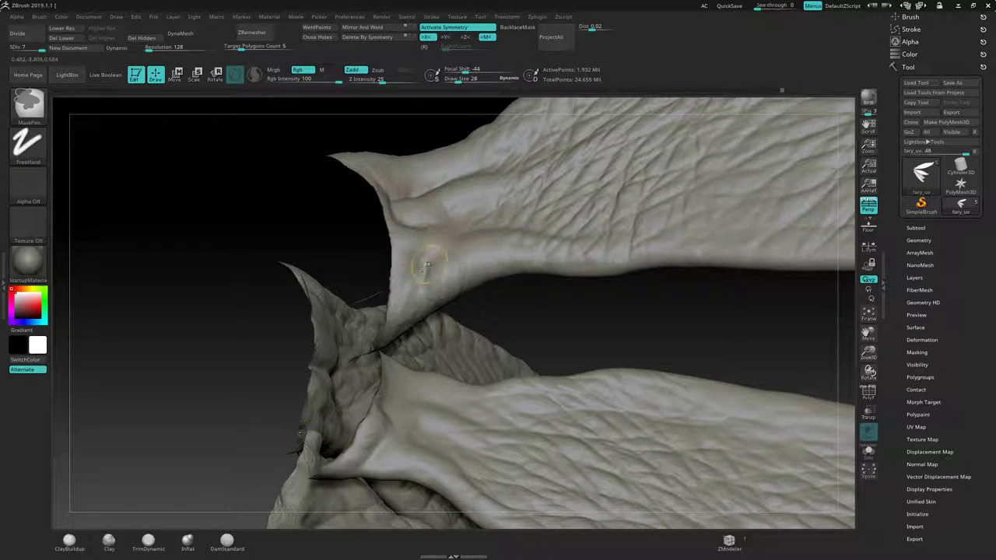
click(449, 263)
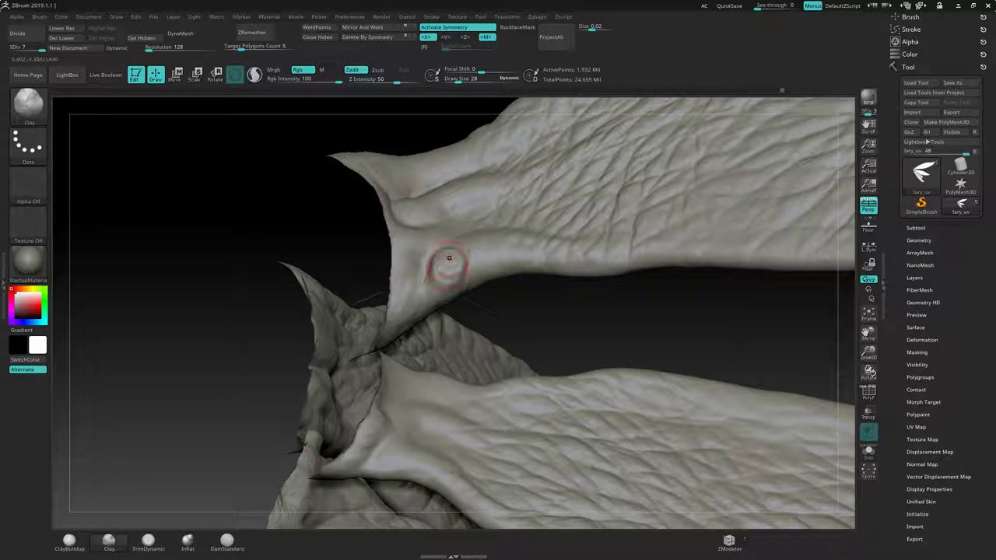
key(ctrl+z)
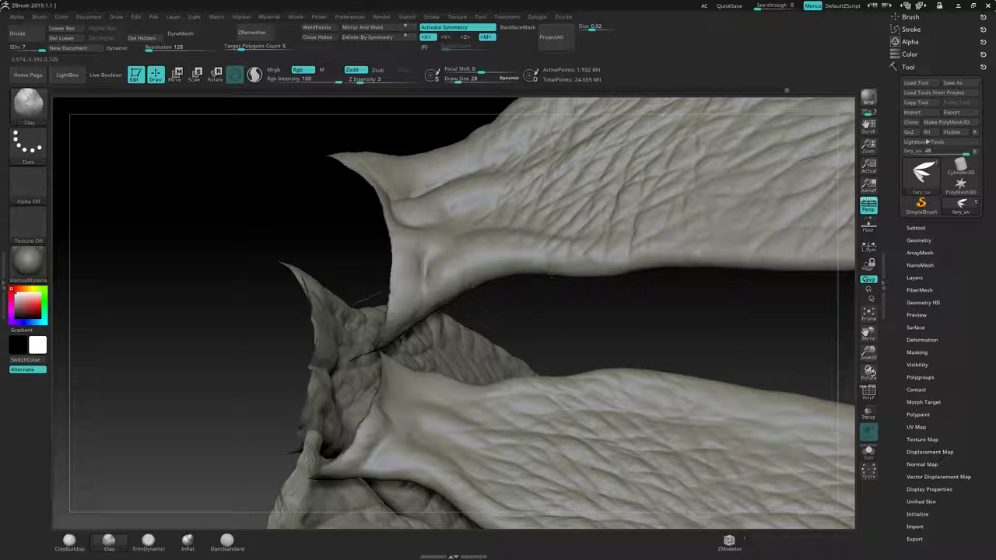
Step: Try to raise the tendon at the lower edge of the upper wing's root again with ClayBuildup
click(69, 539)
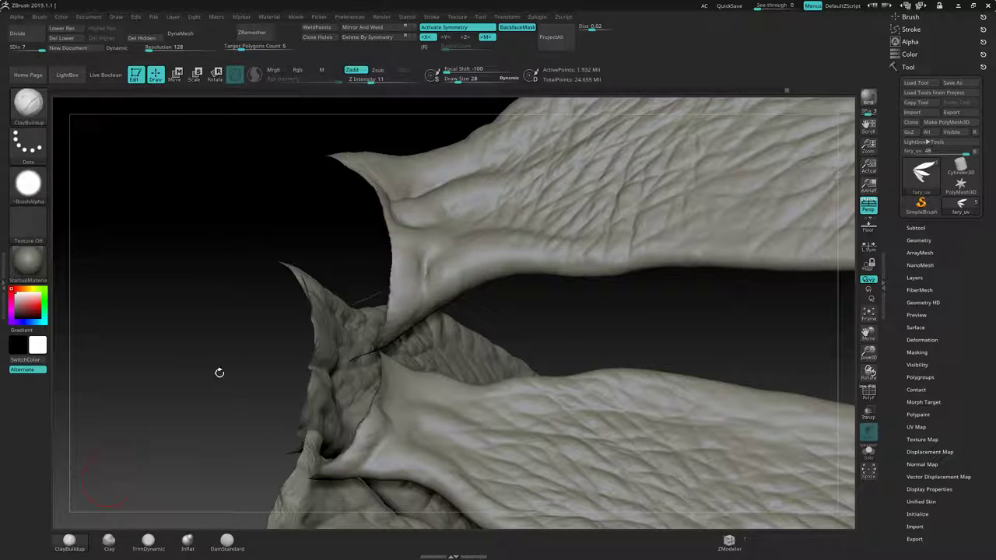
mouse_move(497, 248)
mouse_down()
mouse_move(474, 266)
mouse_move(433, 269)
mouse_move(433, 288)
mouse_up()
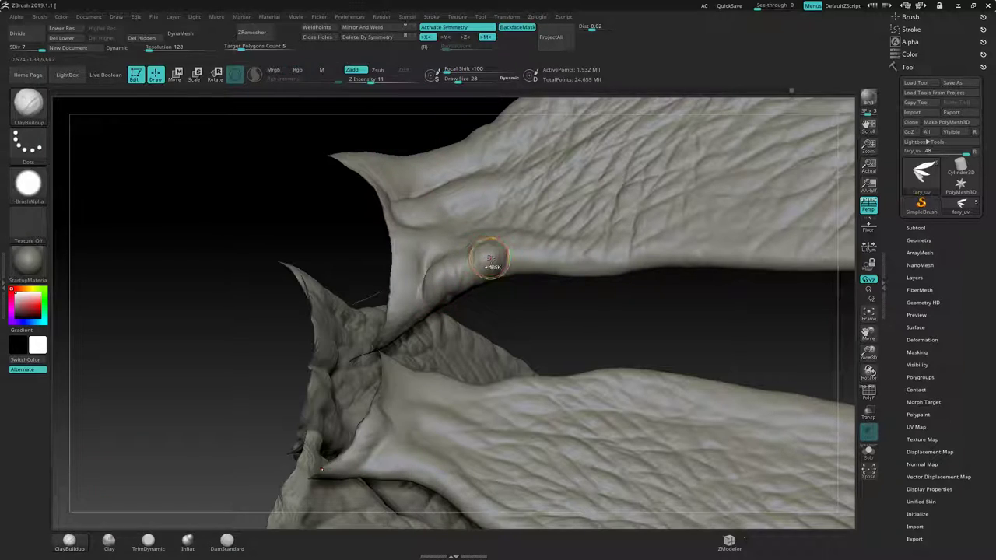
key(ctrl+z)
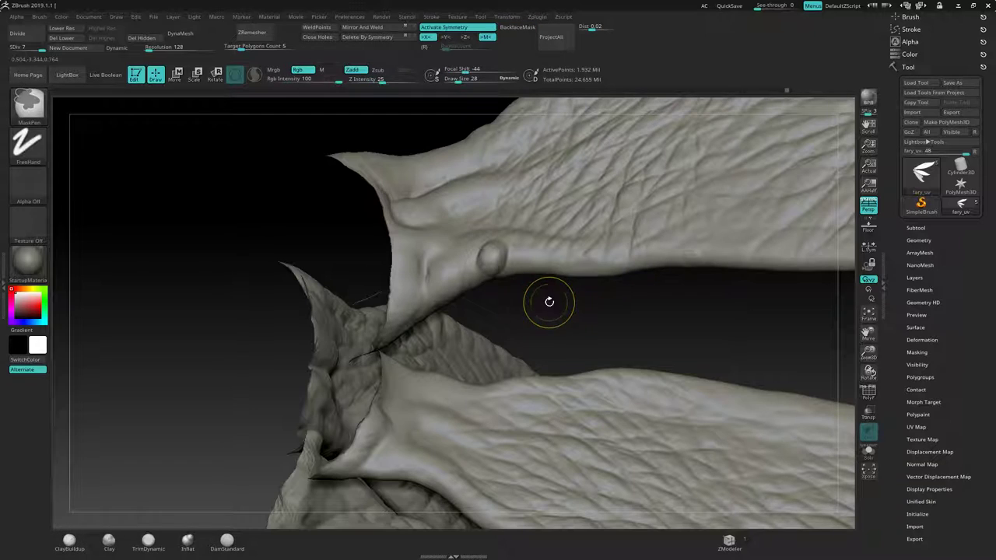
key(ctrl+z)
Step: Save the tool and close the program without saving the project changes
mouse_move(553, 305)
mouse_down()
mouse_move(573, 270)
mouse_move(460, 258)
mouse_move(488, 291)
mouse_move(478, 291)
mouse_up()
key(s)
key(s)
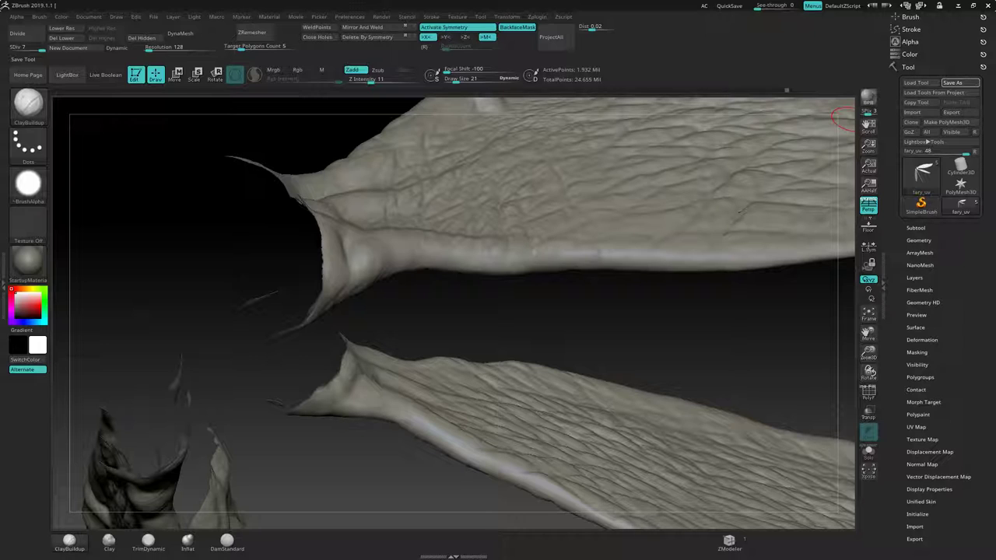
drag(674, 306, 848, 160)
click(987, 6)
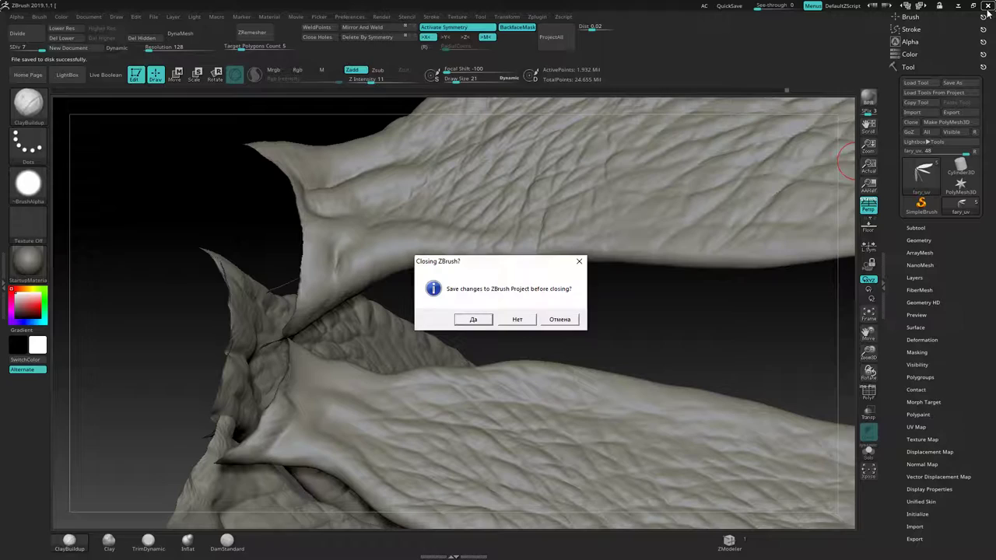
click(529, 320)
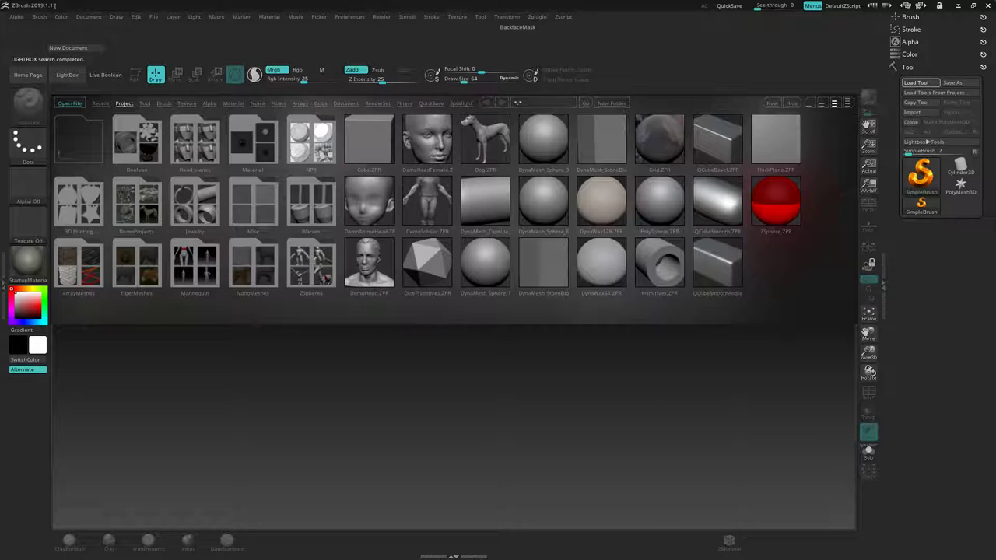
Step: Load the fary_uv tool in the restarted program and place it on the canvas in Edit mode
click(69, 75)
drag(425, 299, 426, 434)
key(t)
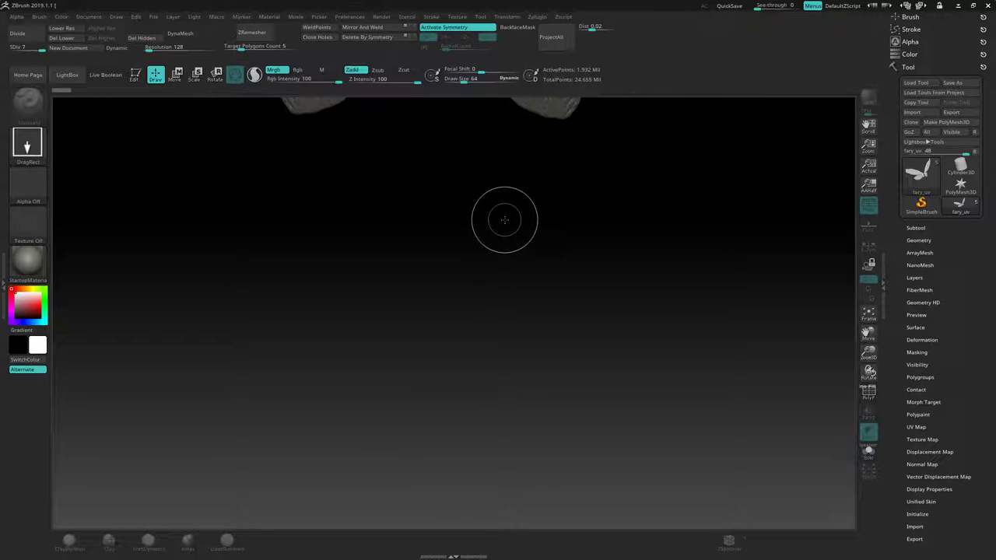
click(134, 74)
mouse_move(403, 200)
alt+mouse_down()
mouse_move(414, 335)
mouse_move(463, 339)
mouse_move(456, 349)
mouse_move(456, 329)
mouse_move(473, 340)
mouse_move(518, 320)
mouse_move(507, 306)
alt+mouse_up()
ctrl+right_drag(440, 283, 484, 303)
mouse_move(483, 303)
right_down()
mouse_move(458, 319)
mouse_move(397, 294)
right_up()
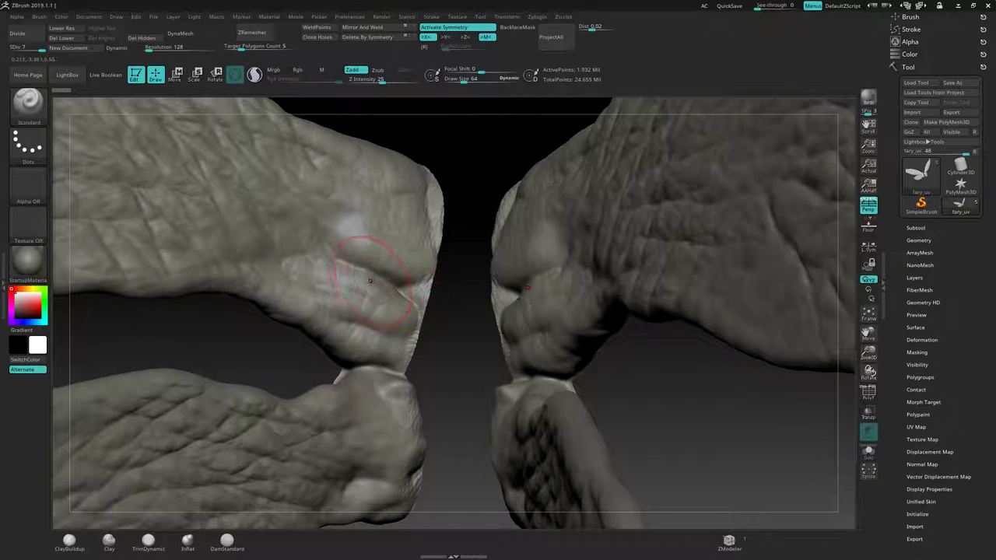
Step: Select the ClayBuildup brush at draw size 23 and build up clay around the crease in the upper wing's root
key(b)
key(c)
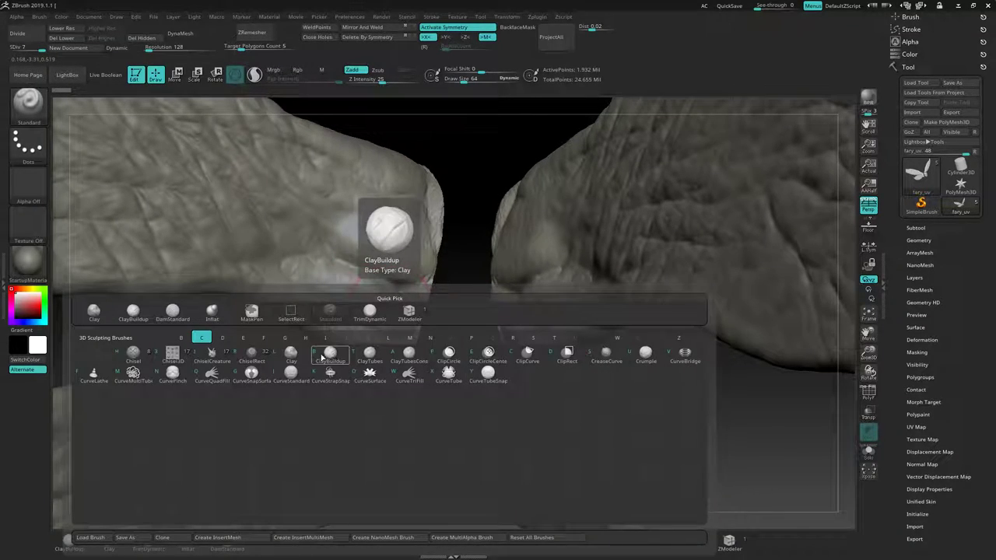
key(b)
key(s)
drag(394, 292, 386, 294)
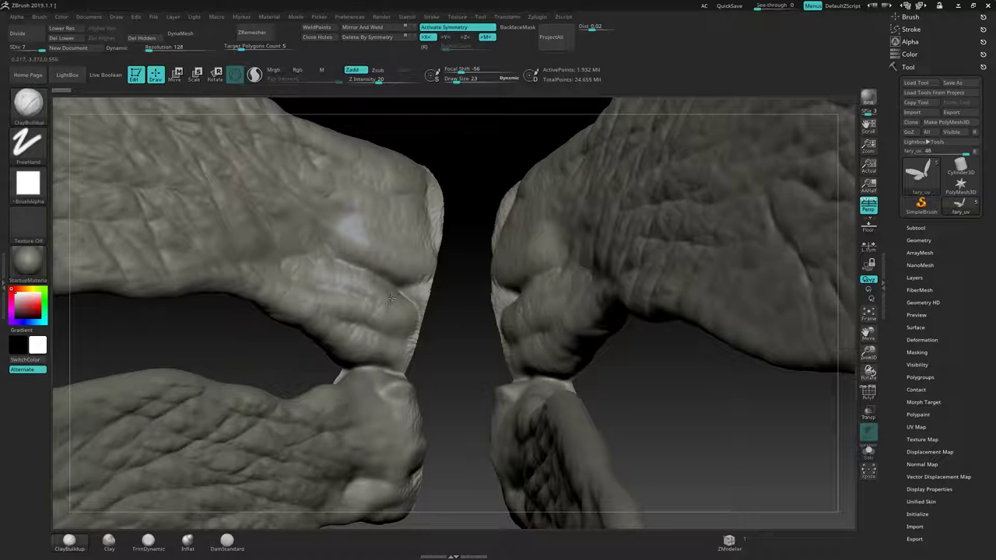
mouse_move(398, 314)
right_down()
mouse_move(435, 311)
mouse_move(401, 327)
right_up()
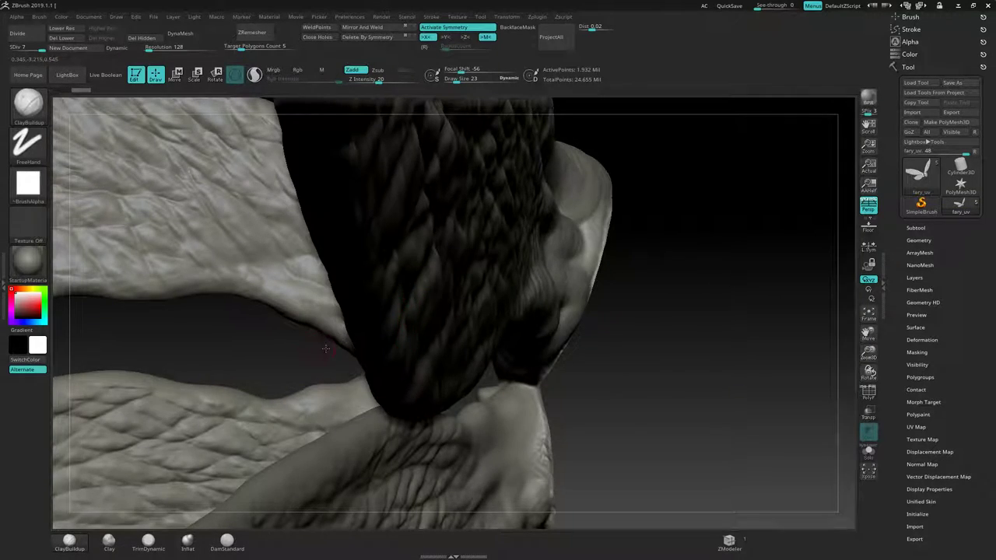
right_drag(325, 348, 404, 312)
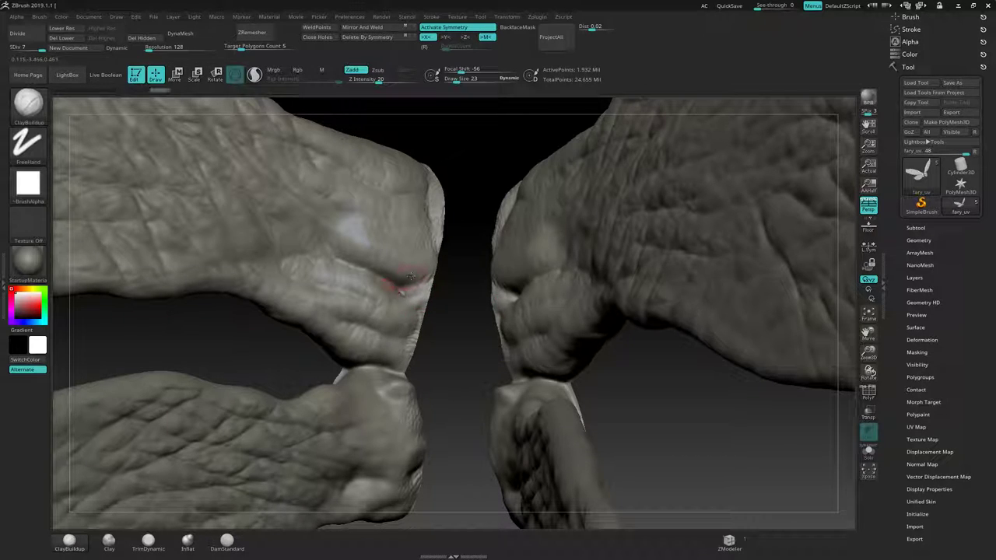
mouse_move(404, 272)
mouse_down()
mouse_move(383, 266)
mouse_move(400, 268)
mouse_up()
mouse_move(405, 273)
ctrl+right_down()
mouse_move(333, 256)
mouse_move(352, 251)
ctrl+right_up()
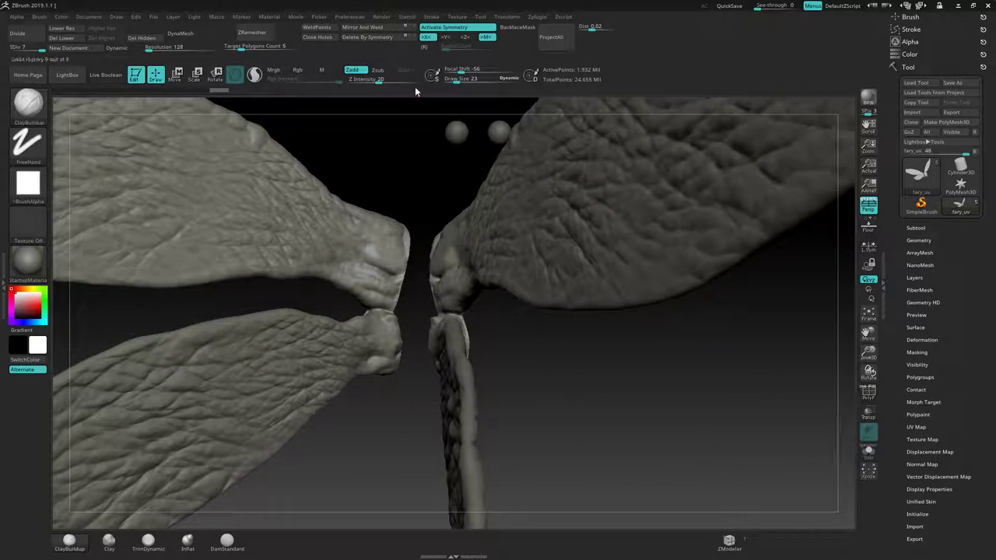
Step: Set the ClayBuildup brush's alpha to the round Alpha 06
click(28, 183)
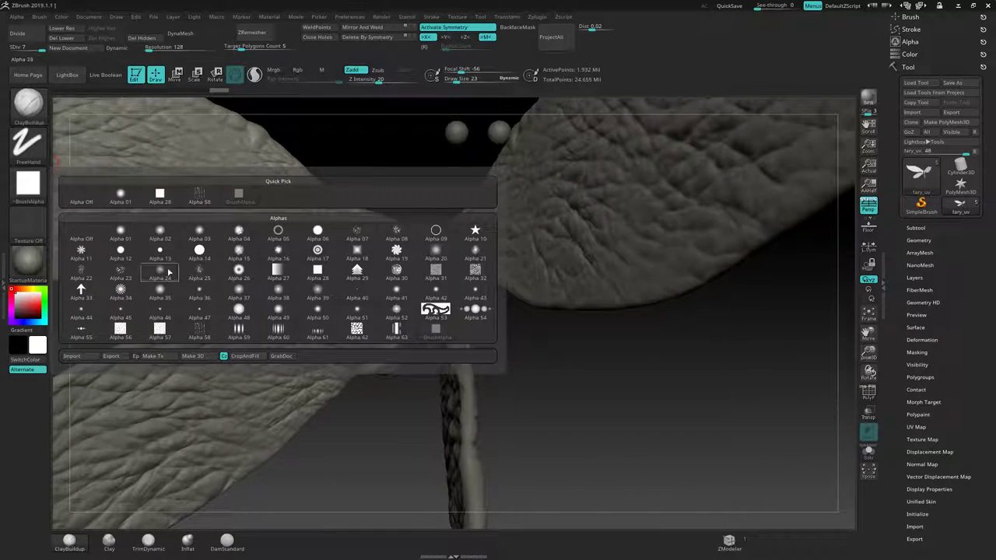
click(200, 253)
click(28, 183)
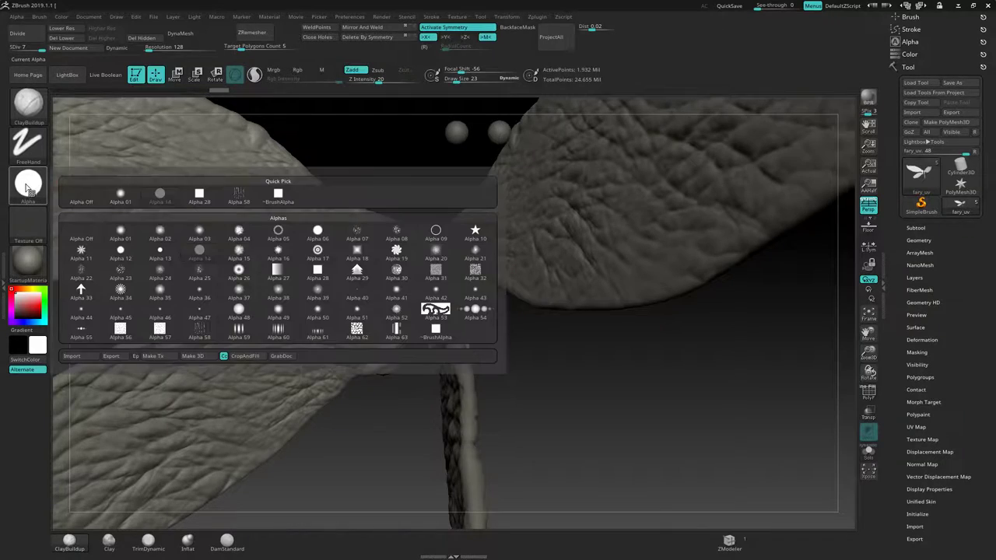
click(318, 232)
alt+right_drag(222, 212, 382, 254)
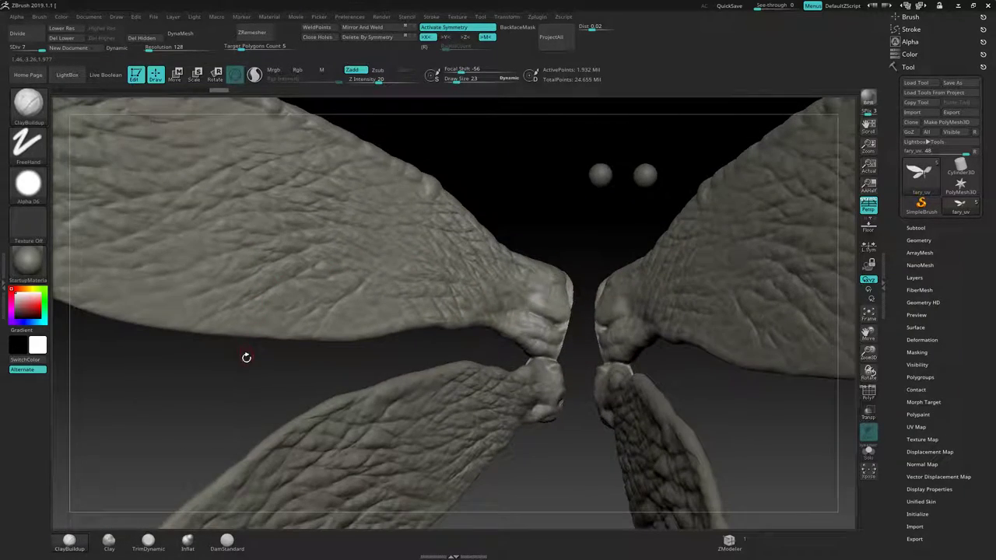
Step: Build up raised muscle folds across the lower wing's root
drag(246, 355, 341, 329)
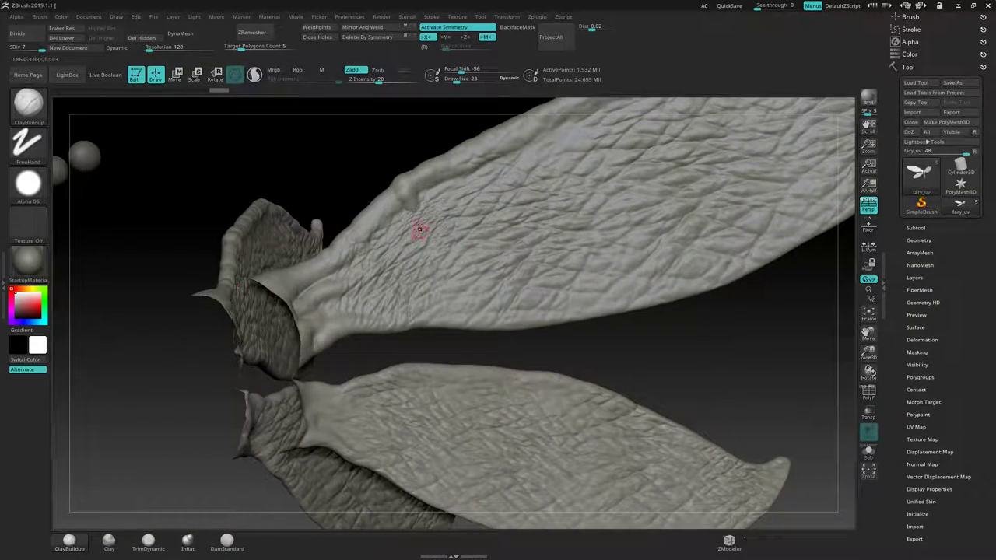
right_drag(417, 315, 331, 211)
drag(321, 166, 300, 171)
key(bracketright)
key(bracketleft)
mouse_move(279, 243)
mouse_down()
mouse_move(272, 249)
mouse_move(361, 234)
mouse_move(298, 236)
mouse_up()
mouse_move(322, 278)
mouse_down()
mouse_move(291, 308)
mouse_move(330, 281)
mouse_move(349, 284)
mouse_up()
drag(288, 325, 316, 314)
mouse_move(292, 350)
mouse_down()
mouse_move(296, 327)
mouse_move(309, 348)
mouse_move(334, 338)
mouse_move(314, 344)
mouse_move(330, 317)
mouse_move(355, 321)
mouse_move(315, 315)
mouse_move(350, 314)
mouse_move(344, 305)
mouse_up()
Step: Set the draw size to 48 and thicken the lower wing's leading edge outward from the root
key(s)
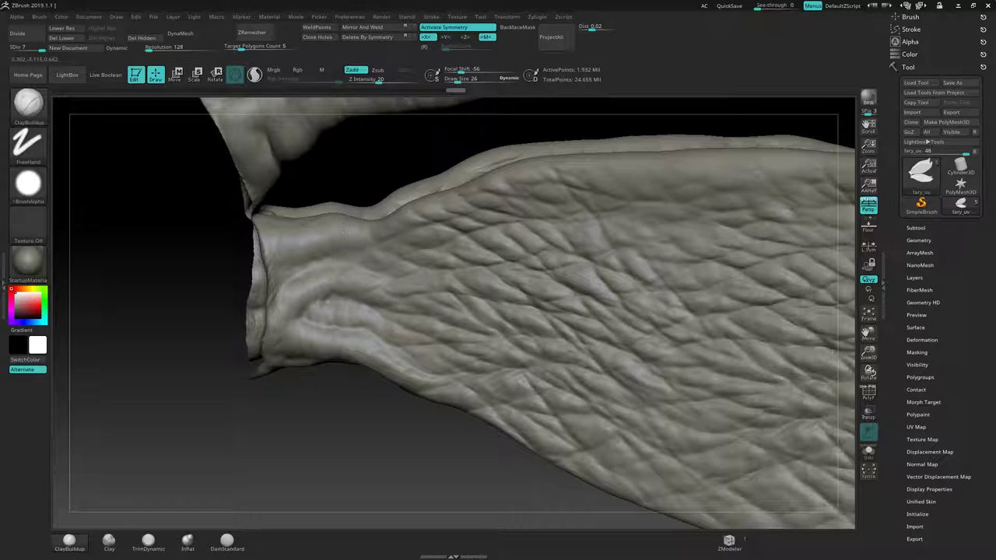
mouse_move(391, 161)
mouse_down()
mouse_move(415, 219)
mouse_move(391, 224)
mouse_up()
key(s)
key(ctrl+z)
mouse_move(461, 207)
mouse_down()
mouse_move(532, 183)
mouse_move(482, 204)
mouse_up()
alt+right_drag(615, 175, 467, 206)
mouse_move(468, 206)
mouse_down()
mouse_move(445, 216)
mouse_move(459, 198)
mouse_move(484, 221)
mouse_move(559, 221)
mouse_up()
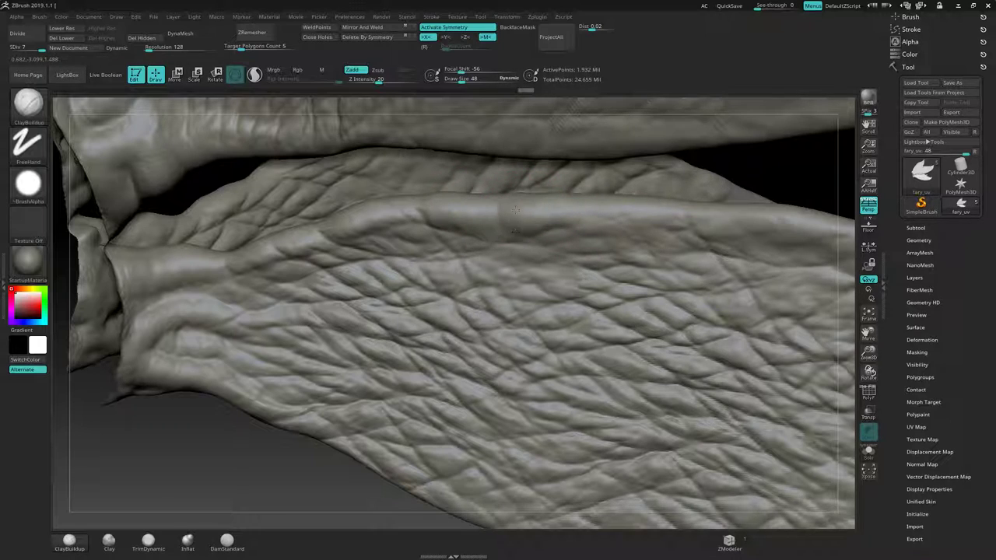
Step: Build up bony segments along the middle of the lower wing's leading edge
alt+right_drag(581, 214, 473, 220)
mouse_move(490, 216)
mouse_down()
mouse_move(549, 228)
mouse_move(478, 226)
mouse_up()
alt+right_drag(642, 225, 493, 229)
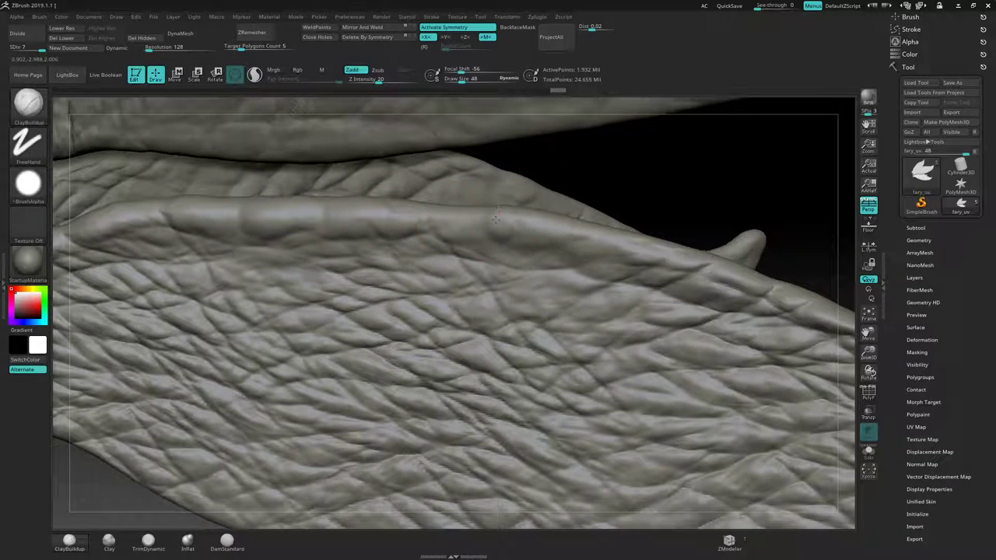
drag(497, 219, 454, 227)
drag(547, 222, 582, 234)
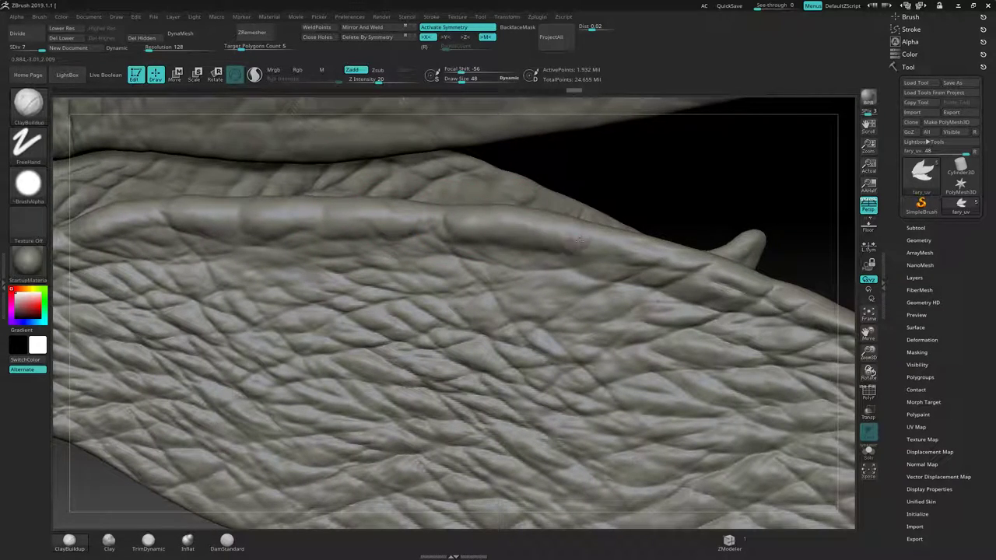
drag(450, 224, 424, 226)
ctrl+right_drag(432, 233, 439, 196)
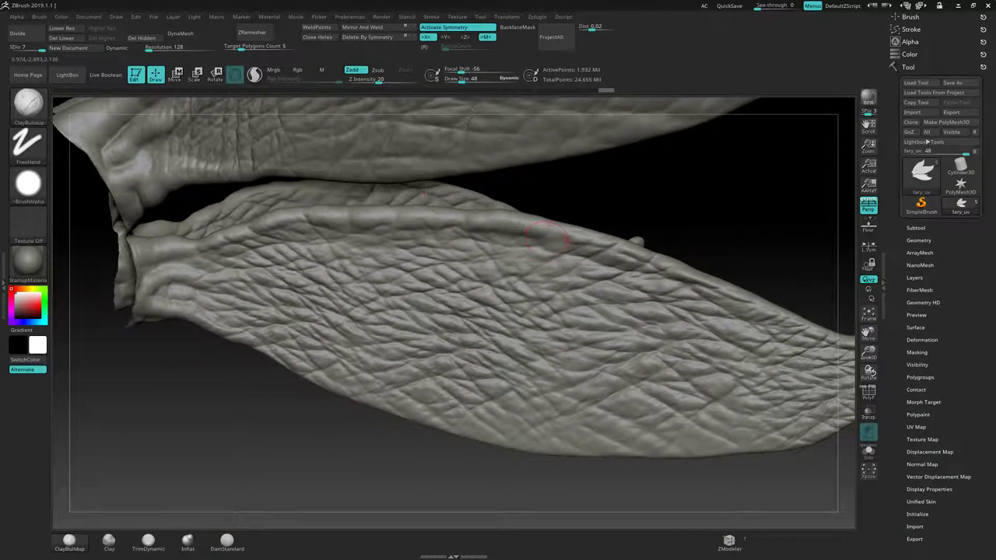
Step: Build up the lower wing's leading edge along its outer half toward the tip with the ClayBuildup brush
alt+right_drag(657, 192, 537, 191)
mouse_move(476, 214)
alt+right_down()
mouse_move(401, 208)
mouse_move(398, 227)
alt+right_up()
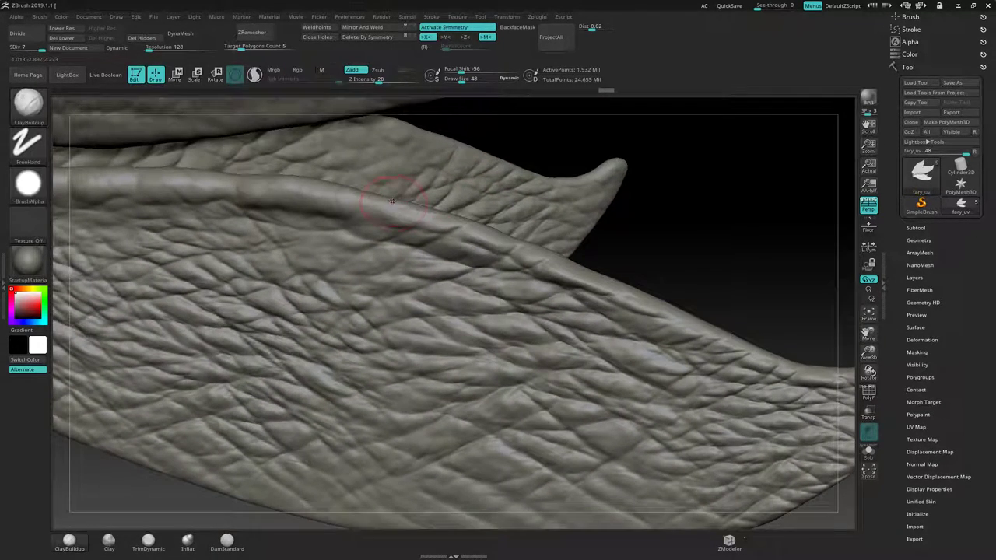
mouse_move(391, 200)
mouse_down()
mouse_move(385, 223)
mouse_move(430, 229)
mouse_up()
mouse_move(459, 229)
mouse_down()
mouse_move(473, 228)
mouse_move(514, 262)
mouse_move(614, 290)
mouse_up()
mouse_move(567, 255)
right_down()
mouse_move(463, 204)
mouse_move(536, 214)
mouse_move(419, 244)
mouse_move(707, 105)
right_up()
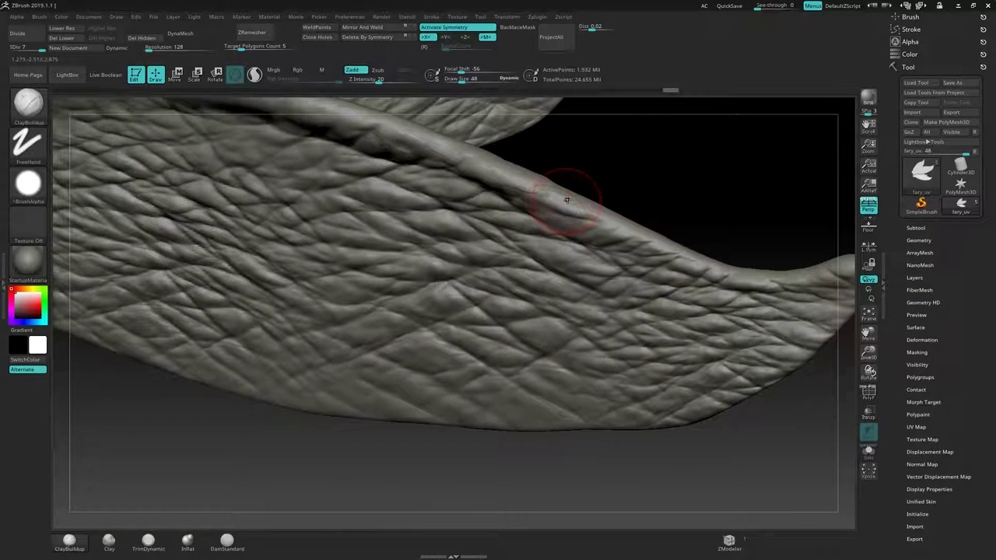
mouse_move(564, 204)
mouse_down()
mouse_move(548, 204)
mouse_move(611, 210)
mouse_up()
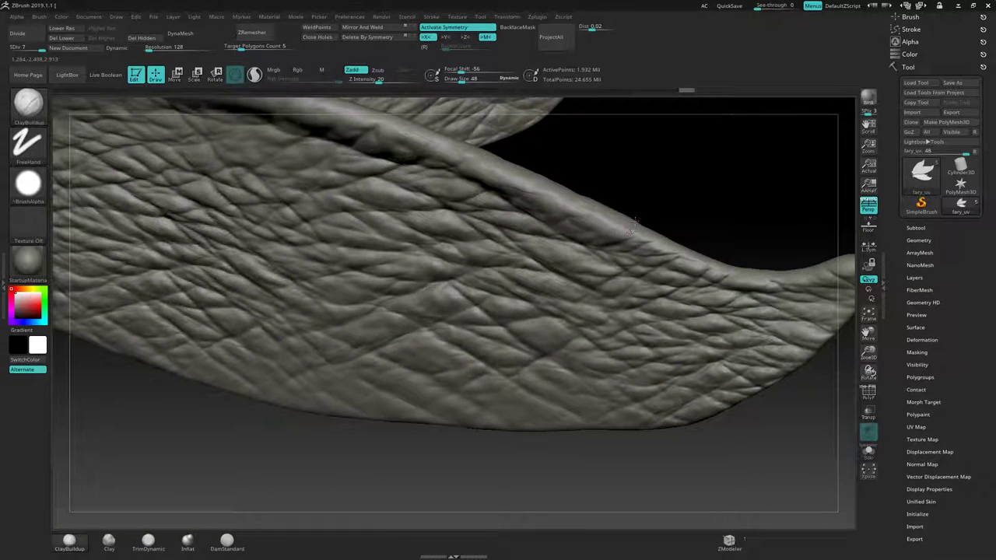
right_drag(522, 210, 498, 233)
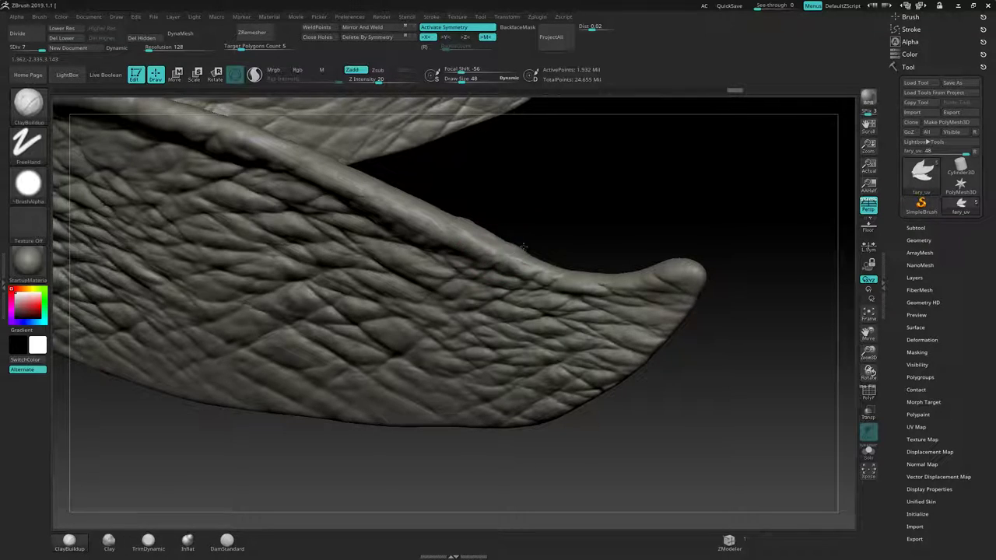
Step: Undo the last strokes near the lower wing's tip and rework the edge there with BackfaceMask turned on
key(ctrl)
key(ctrl+z)
key(ctrl+z)
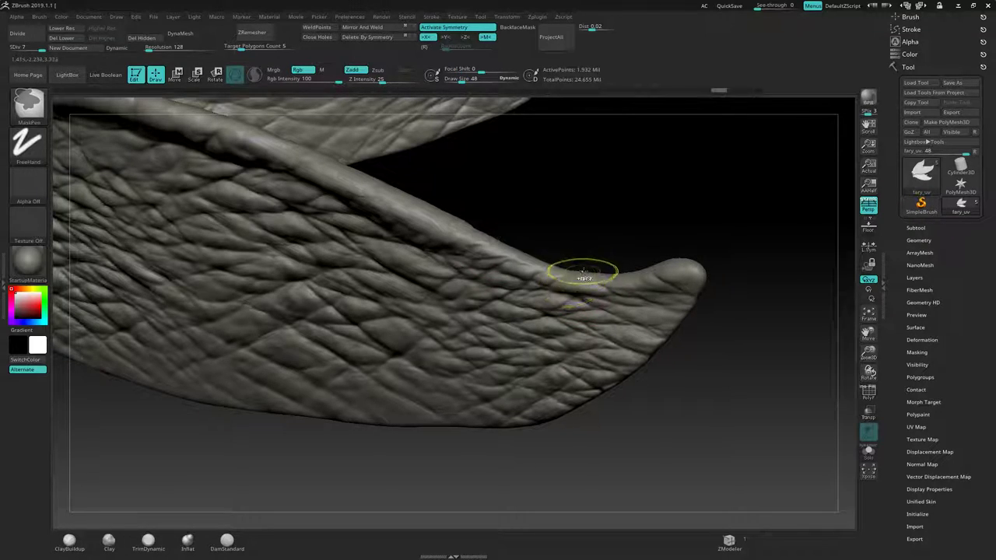
click(517, 29)
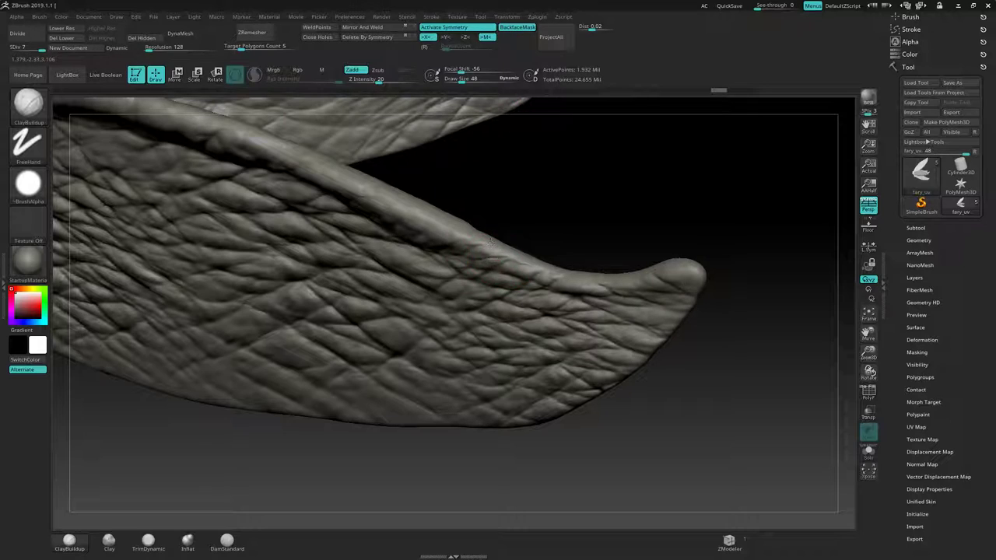
mouse_move(577, 269)
mouse_down()
mouse_move(634, 294)
mouse_move(674, 288)
mouse_move(695, 261)
mouse_move(603, 284)
mouse_up()
key(shift)
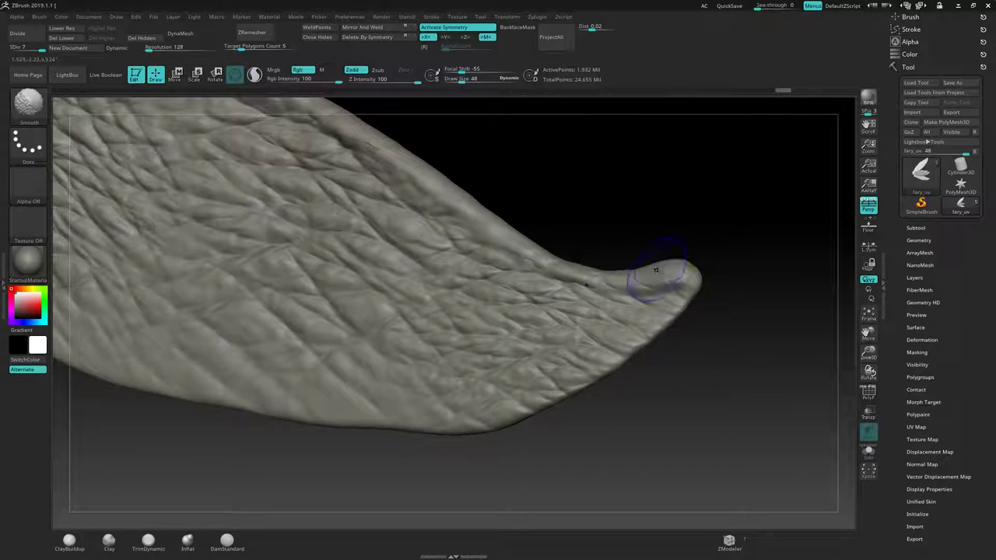
Step: Thicken the upper wing's leading edge from its middle toward the tip
key(ctrl)
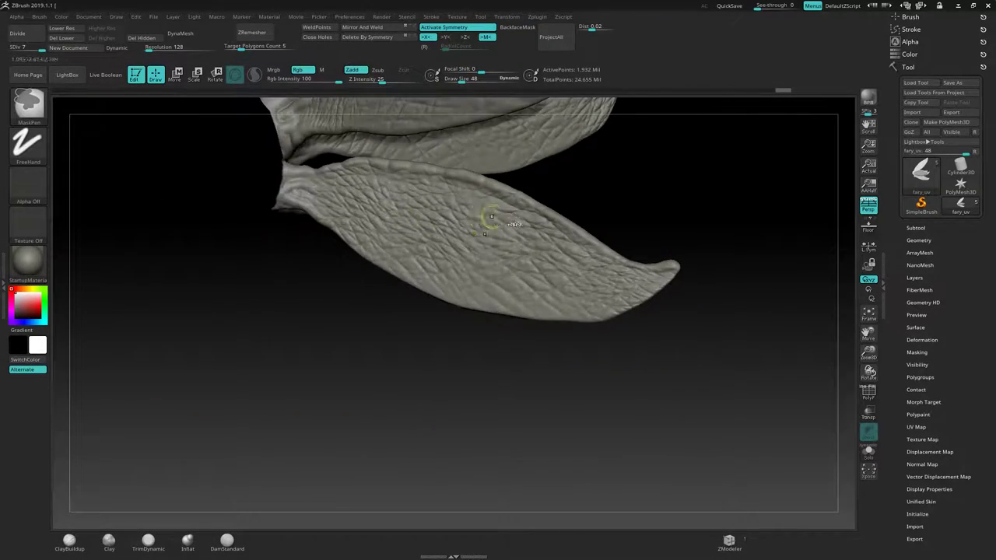
ctrl+right_drag(515, 224, 575, 212)
mouse_move(618, 207)
mouse_down()
mouse_move(647, 225)
mouse_move(697, 218)
mouse_move(645, 215)
mouse_move(638, 166)
mouse_move(568, 198)
mouse_move(591, 199)
mouse_move(529, 207)
mouse_move(607, 203)
mouse_move(564, 188)
mouse_move(498, 194)
mouse_move(515, 226)
mouse_up()
mouse_move(433, 249)
ctrl+right_down()
mouse_move(640, 233)
mouse_move(460, 244)
mouse_move(470, 245)
ctrl+right_up()
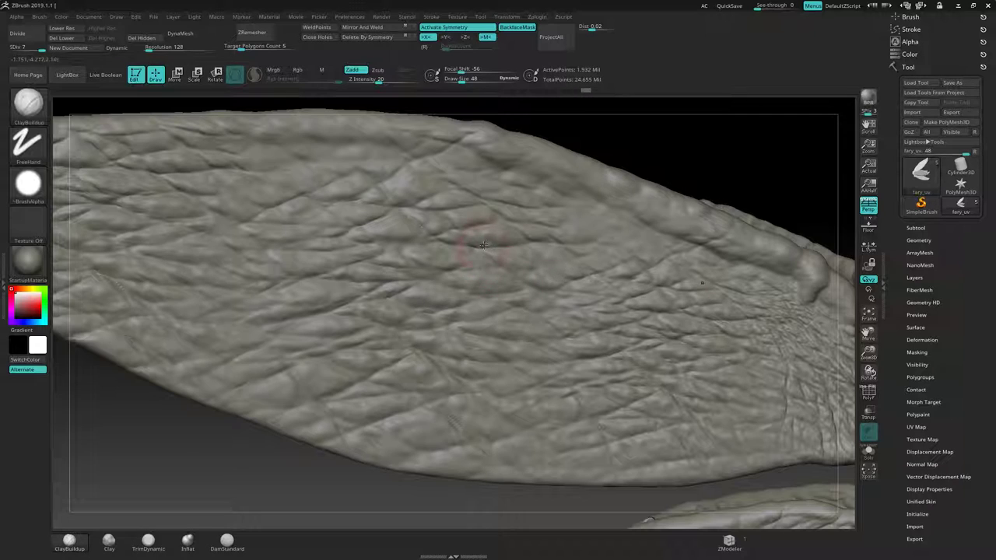
alt+right_drag(482, 245, 708, 315)
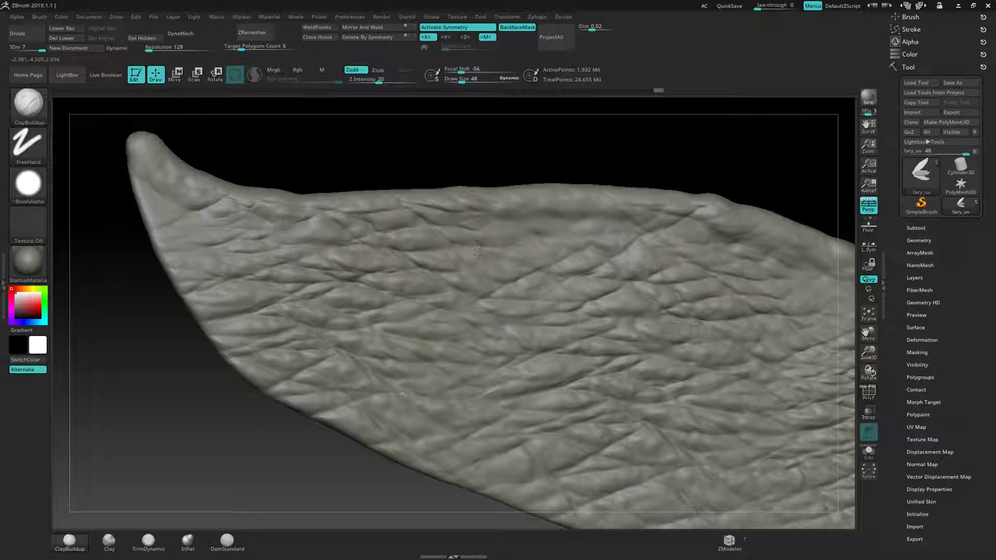
mouse_move(477, 253)
right_down()
mouse_move(427, 244)
mouse_move(496, 235)
mouse_move(456, 272)
right_up()
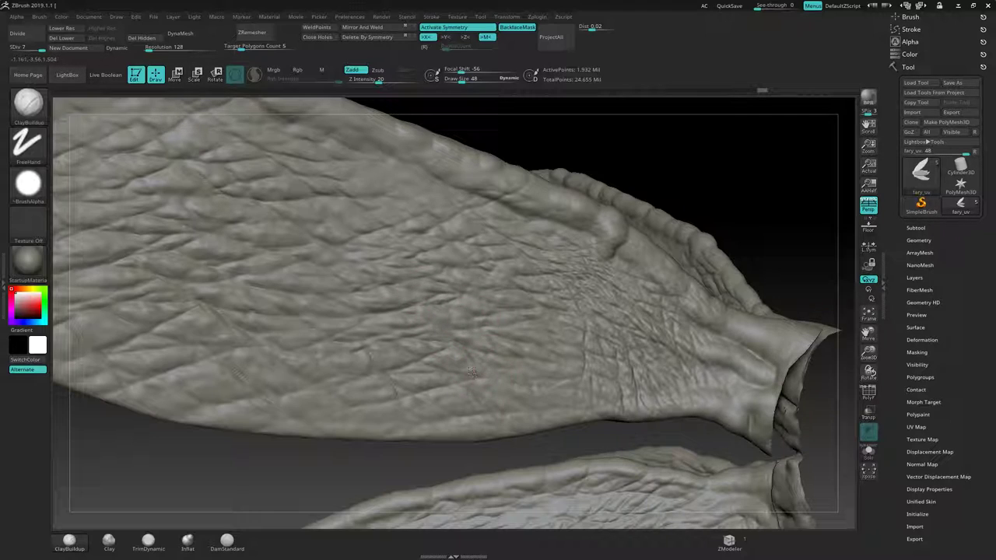
mouse_move(435, 330)
right_down()
mouse_move(372, 296)
mouse_move(476, 300)
mouse_move(440, 358)
mouse_move(679, 344)
right_up()
Step: Unhide the creature's body so the whole model is displayed with its wings
key(ctrl+shift)
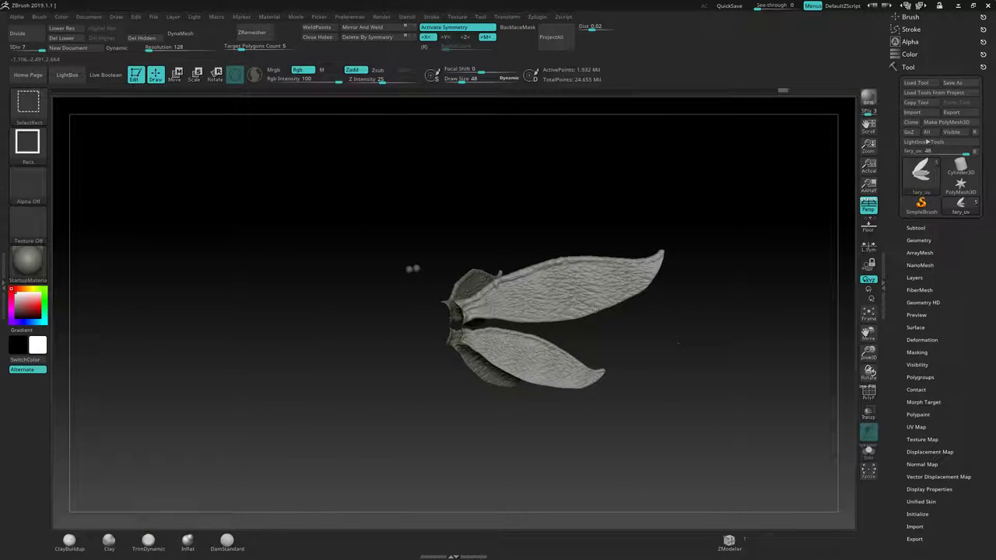
ctrl+shift+click(679, 344)
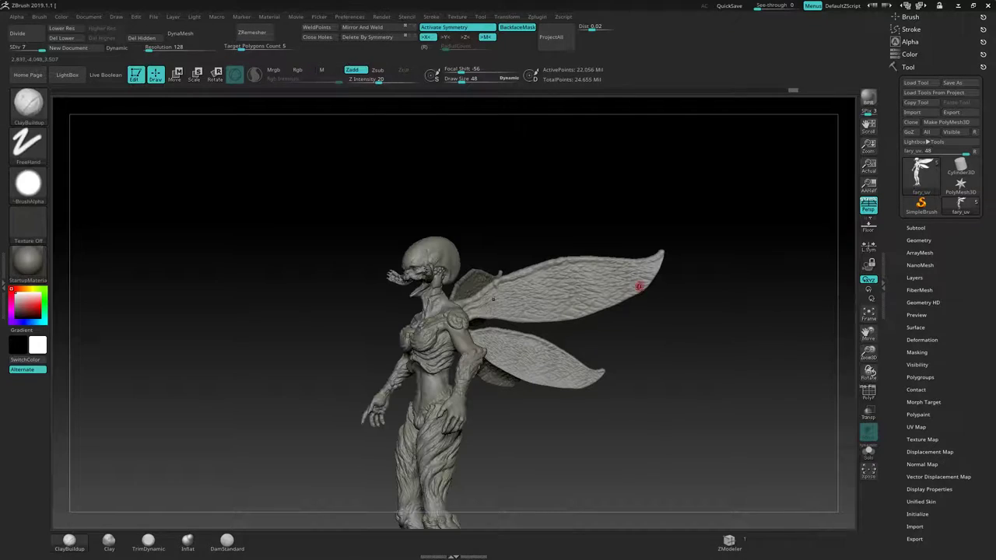
mouse_move(669, 322)
right_down()
mouse_move(647, 340)
mouse_move(645, 319)
mouse_move(602, 277)
mouse_move(635, 293)
mouse_move(619, 299)
mouse_move(617, 319)
mouse_move(578, 320)
mouse_move(672, 273)
right_up()
mouse_move(607, 320)
right_down()
mouse_move(622, 324)
mouse_move(574, 311)
mouse_move(545, 338)
mouse_move(586, 333)
mouse_move(522, 345)
mouse_move(513, 318)
mouse_move(610, 326)
mouse_move(611, 334)
mouse_move(576, 341)
right_up()
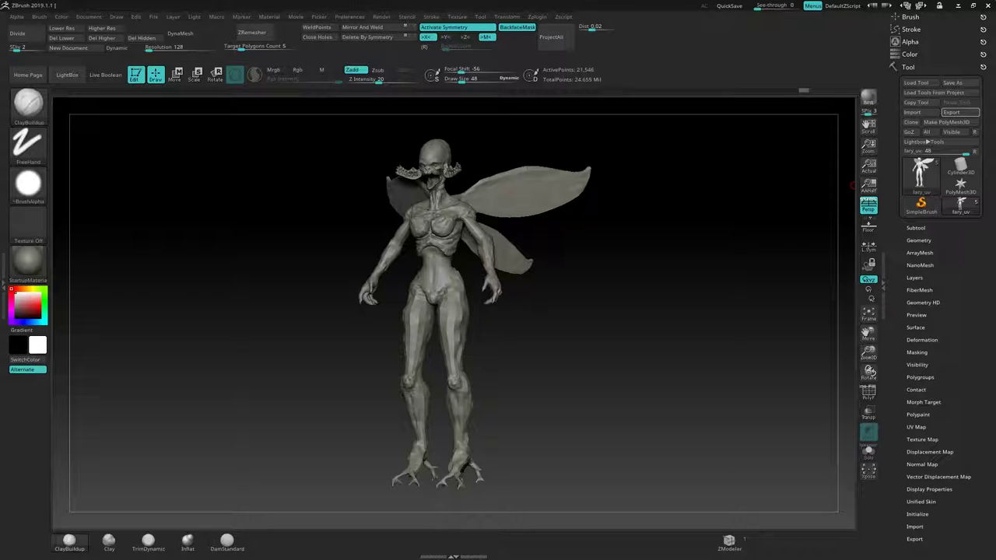
Step: Lower the creature to subdivision level 1 and turn on the polyframe wireframe display
drag(467, 256, 566, 323)
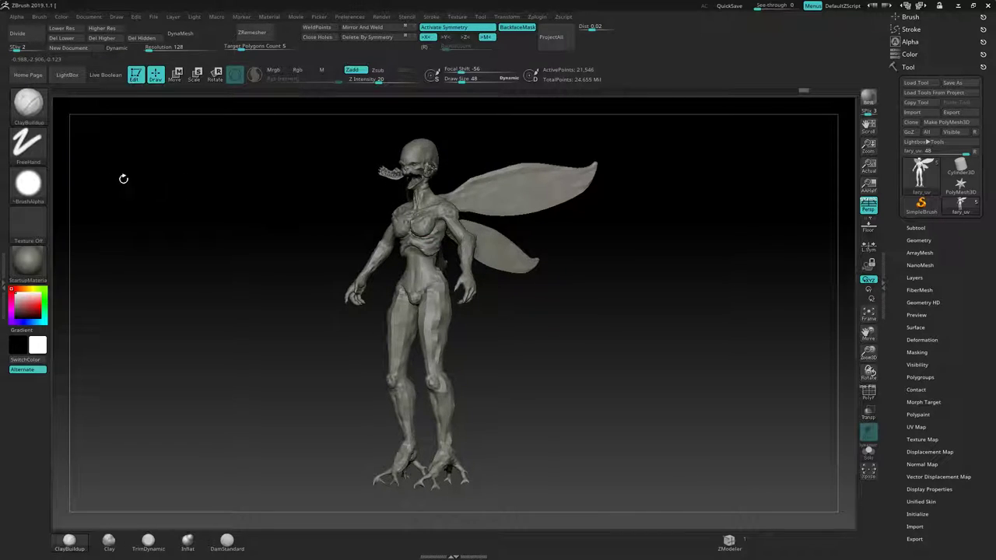
click(66, 38)
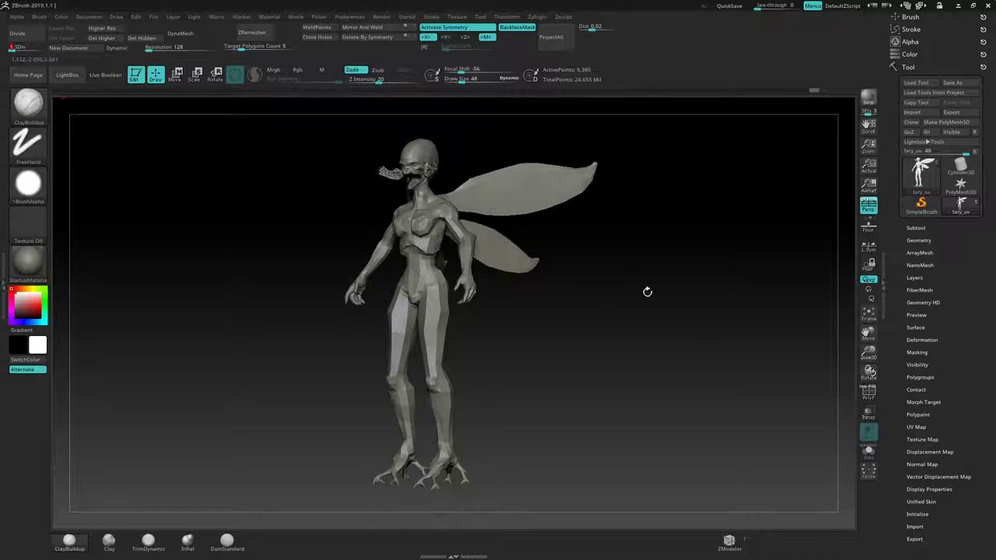
click(869, 393)
drag(577, 333, 615, 329)
mouse_move(614, 328)
alt+right_down()
mouse_move(607, 344)
mouse_move(584, 346)
mouse_move(572, 376)
mouse_move(596, 379)
alt+right_up()
alt+right_drag(586, 425, 585, 347)
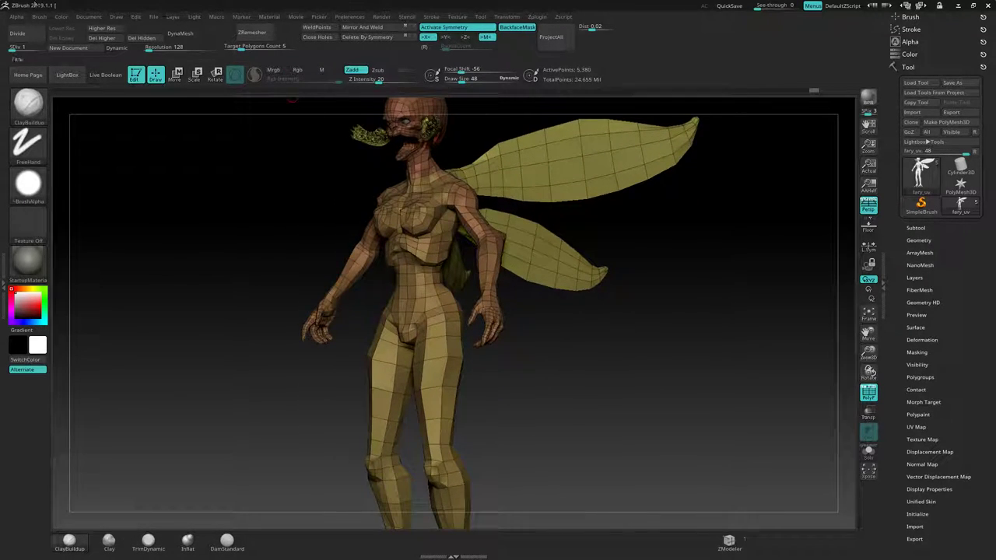
Step: Switch the creature to subdivision level 2 and delete the lower subdivision level beneath it
click(17, 49)
right_drag(196, 223, 160, 265)
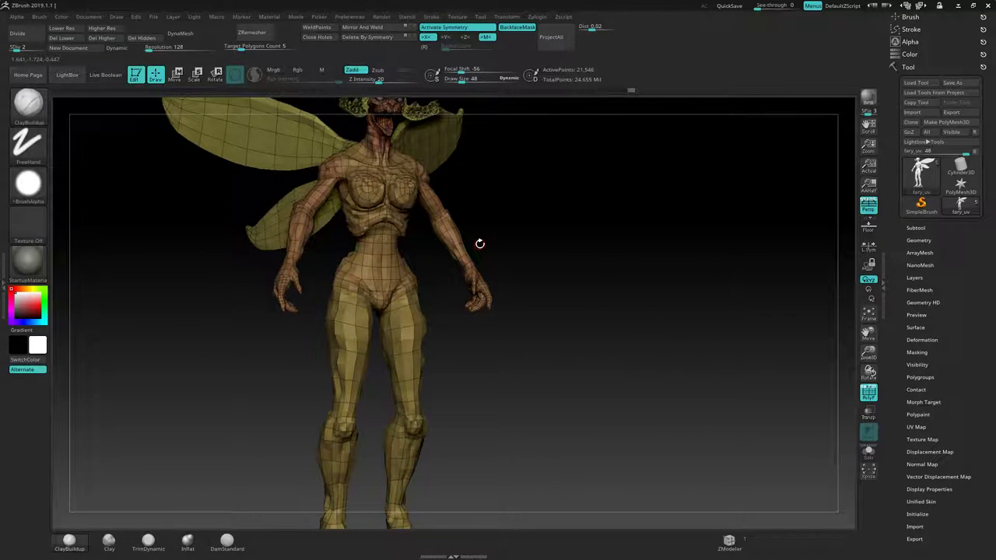
right_drag(542, 299, 532, 276)
mouse_move(530, 277)
mouse_down()
mouse_move(500, 276)
mouse_move(502, 284)
mouse_move(533, 280)
mouse_move(531, 262)
mouse_up()
mouse_move(531, 263)
alt+right_down()
mouse_move(560, 251)
mouse_move(569, 254)
mouse_move(552, 256)
mouse_move(565, 269)
alt+right_up()
drag(565, 268, 610, 341)
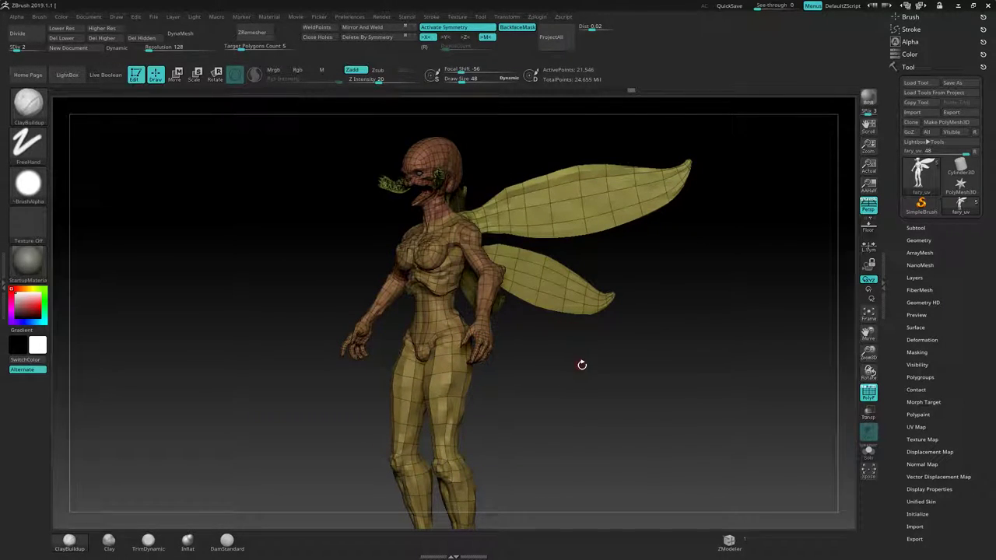
mouse_move(581, 365)
mouse_down()
mouse_move(596, 362)
mouse_move(589, 350)
mouse_move(593, 360)
mouse_up()
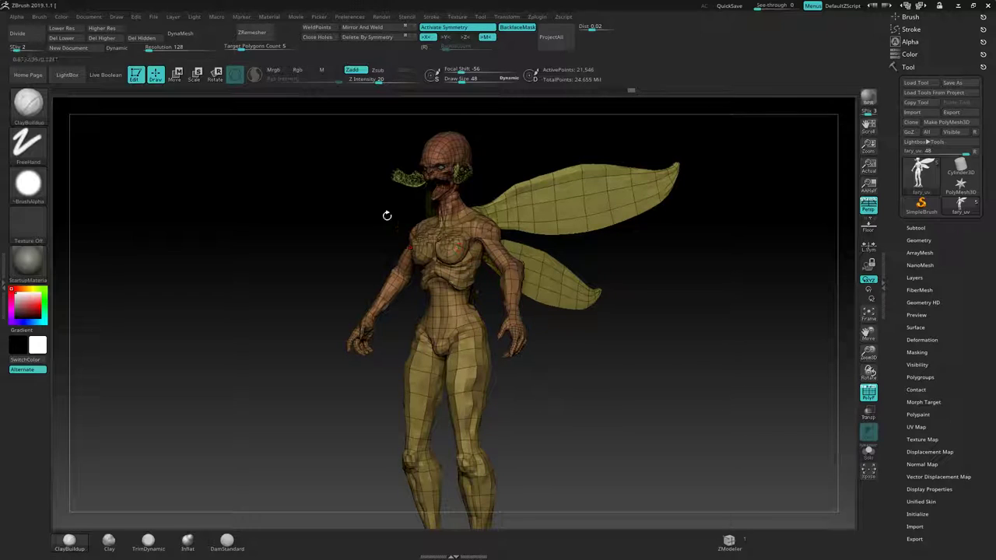
click(62, 28)
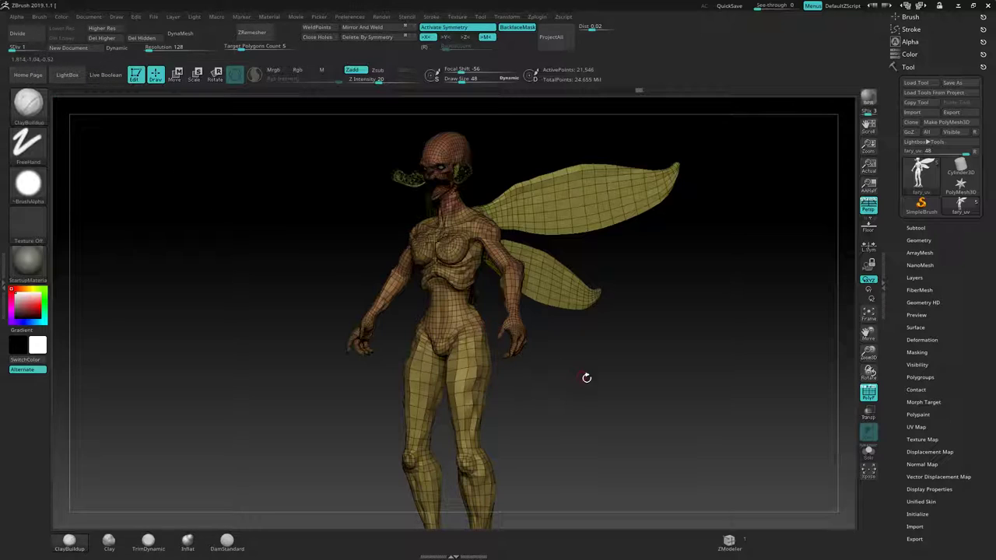
mouse_move(584, 376)
mouse_down()
mouse_move(541, 368)
mouse_move(549, 353)
mouse_up()
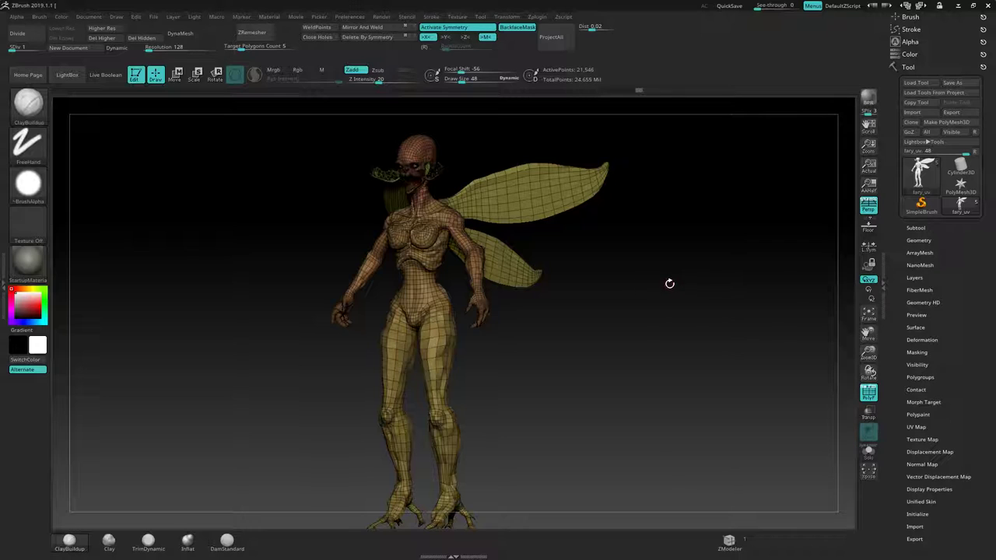
mouse_move(604, 316)
mouse_down()
mouse_move(596, 319)
mouse_move(614, 315)
mouse_move(588, 328)
mouse_move(600, 334)
mouse_move(593, 316)
mouse_up()
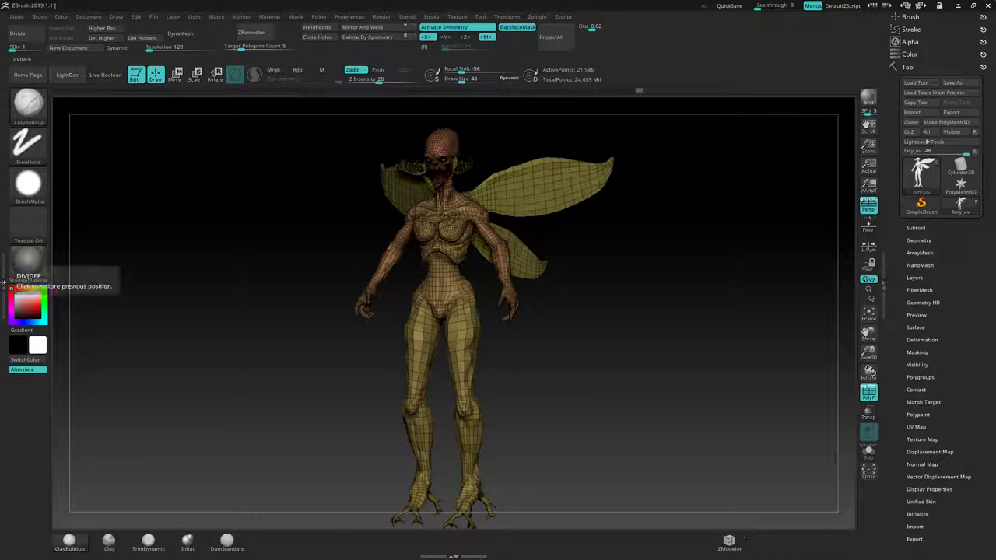
Step: Enable normal, ambient occlusion and cavity maps in Multi Map Exporter and set the map size to 4096
click(3, 286)
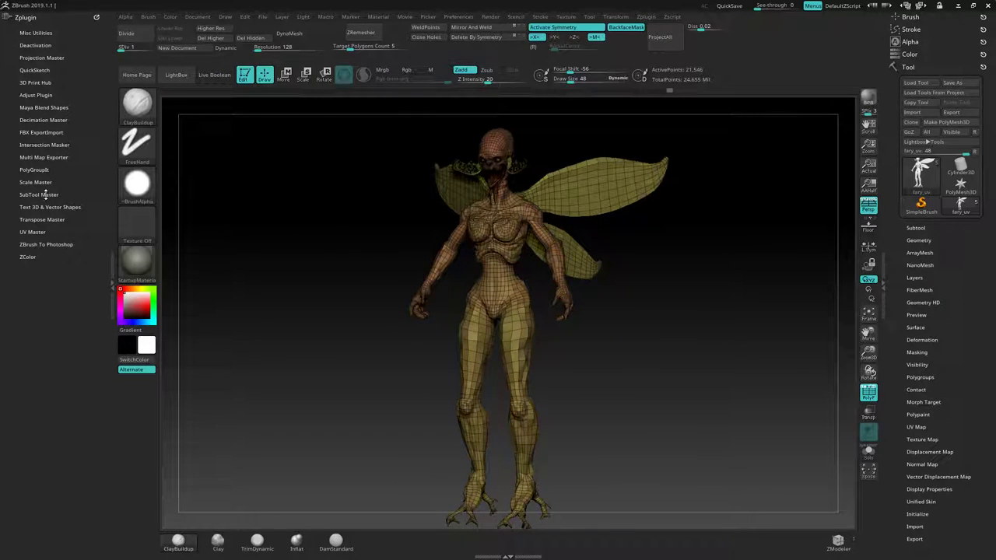
click(44, 195)
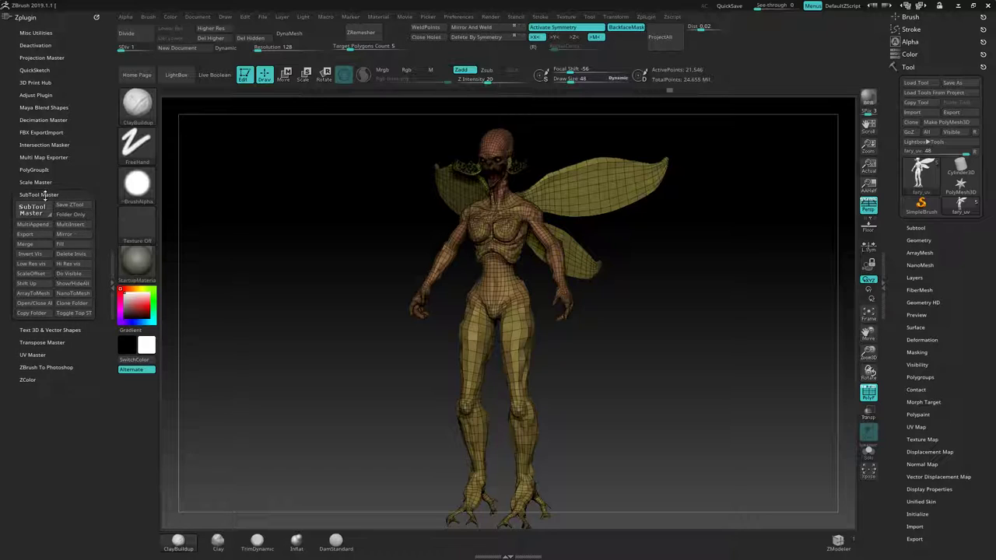
click(44, 194)
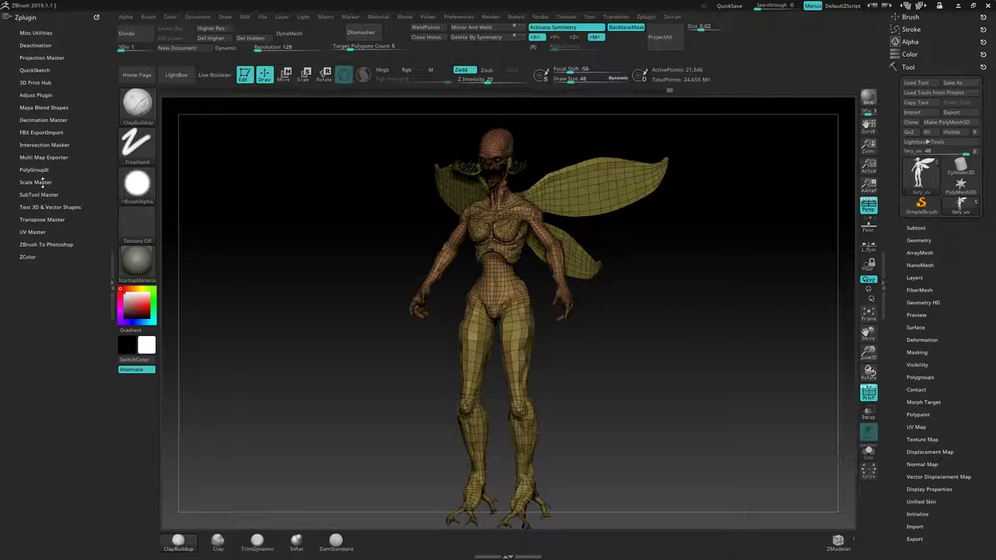
click(46, 157)
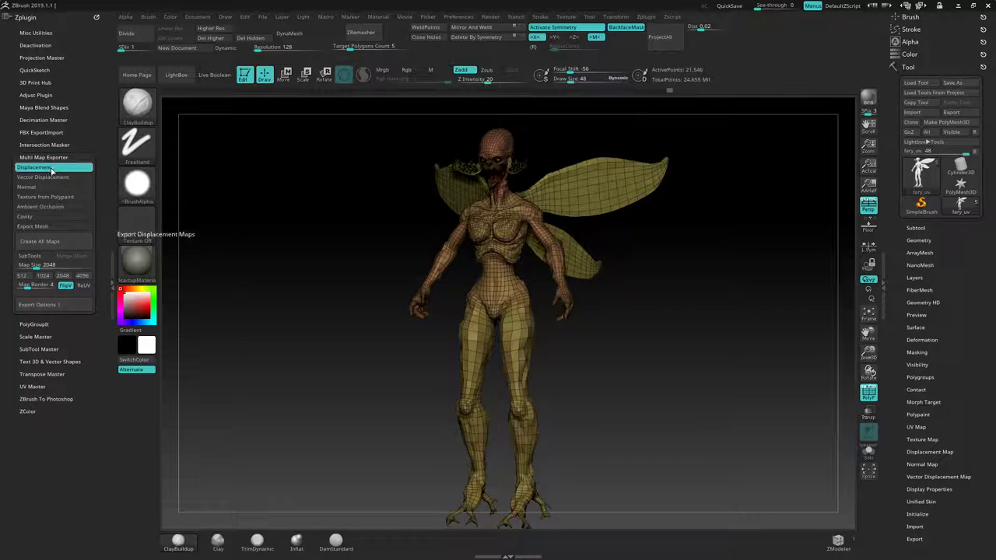
click(51, 188)
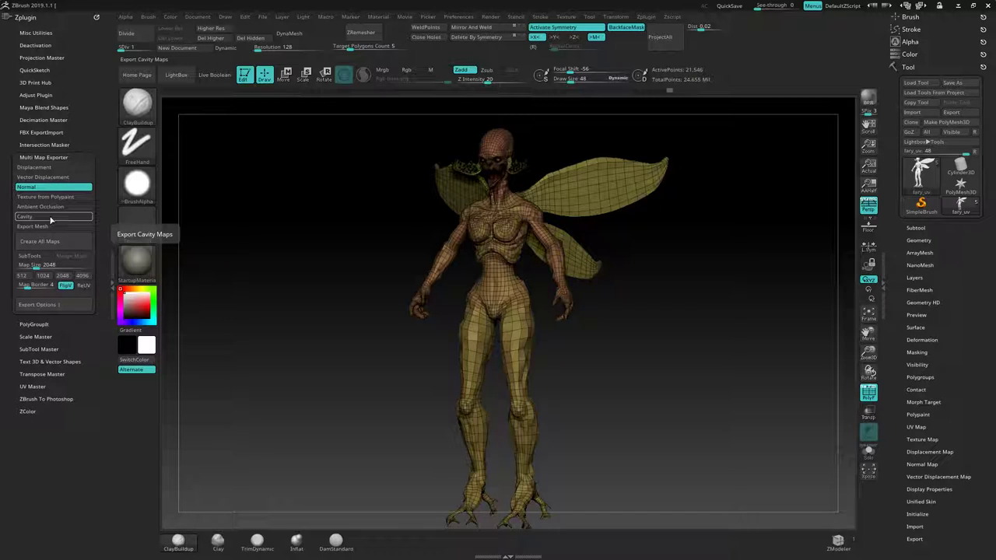
click(51, 217)
click(48, 206)
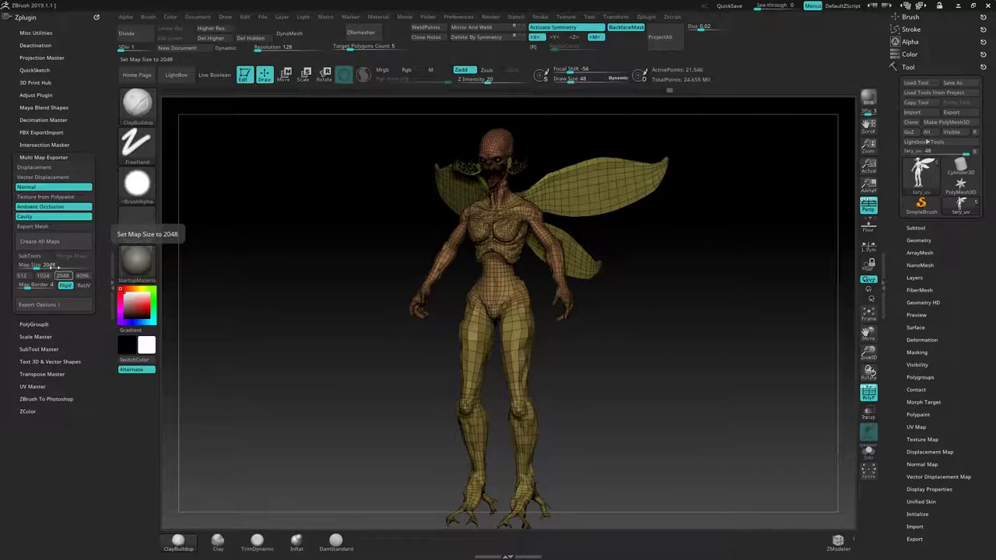
click(82, 275)
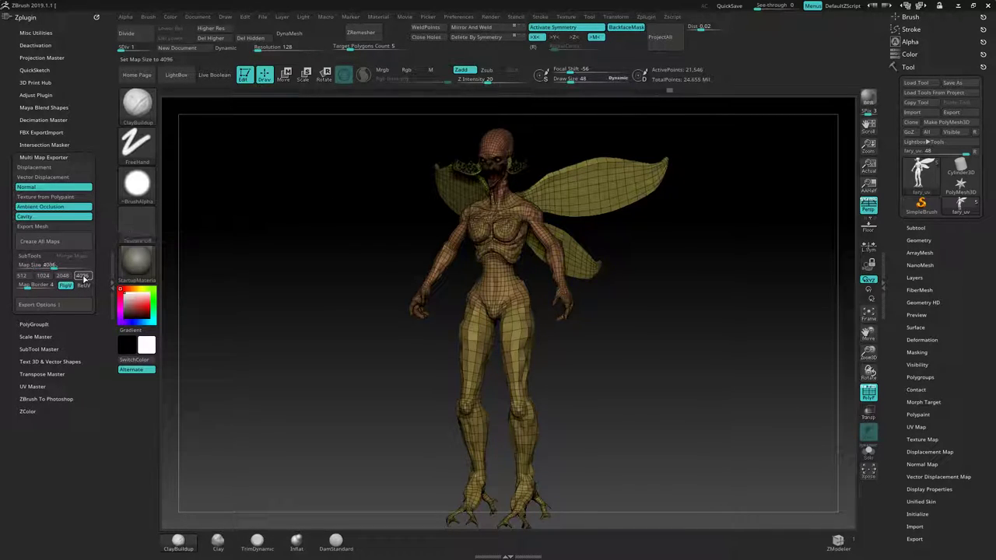
Step: Set the UV tile ID format to <UDIM> in the exporter's file name options and accept them
click(53, 307)
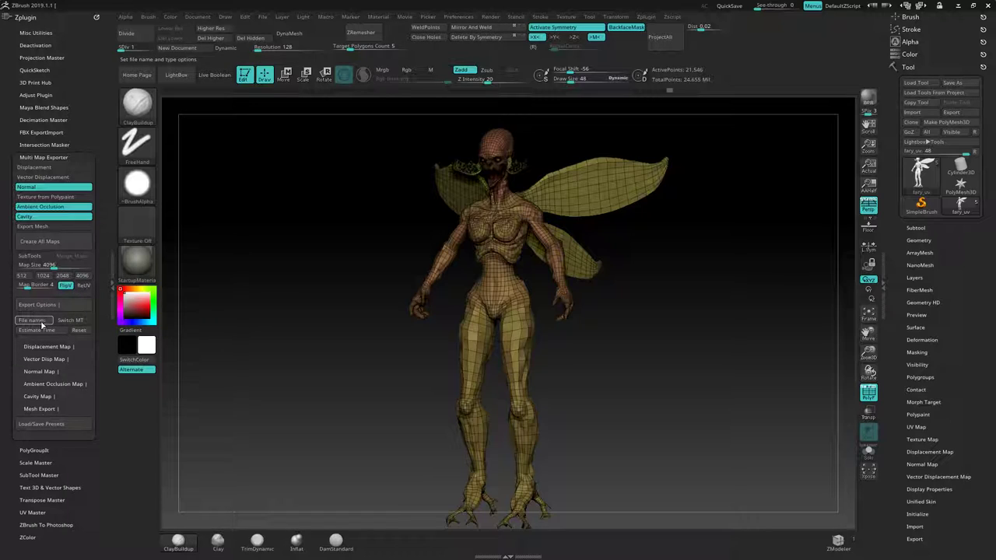
click(40, 320)
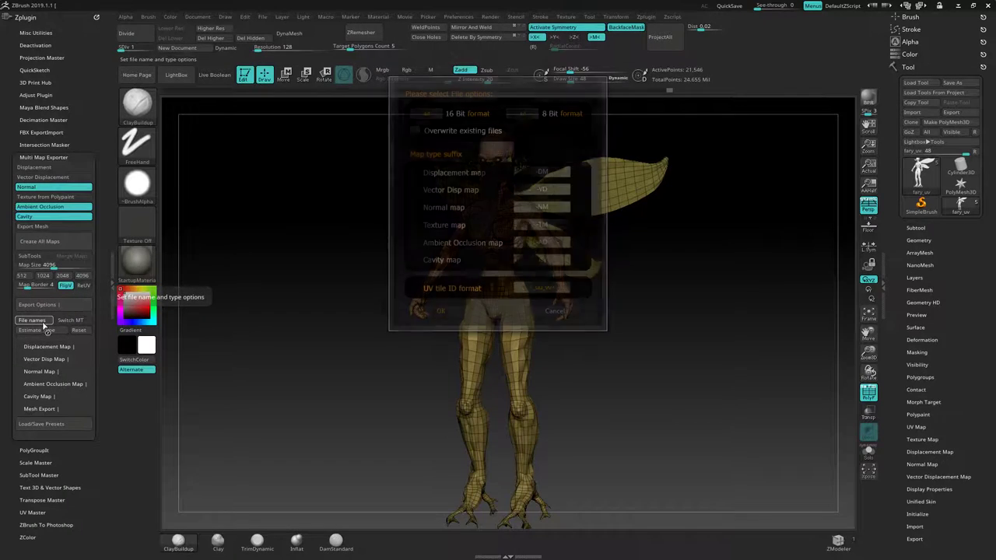
click(554, 288)
click(563, 288)
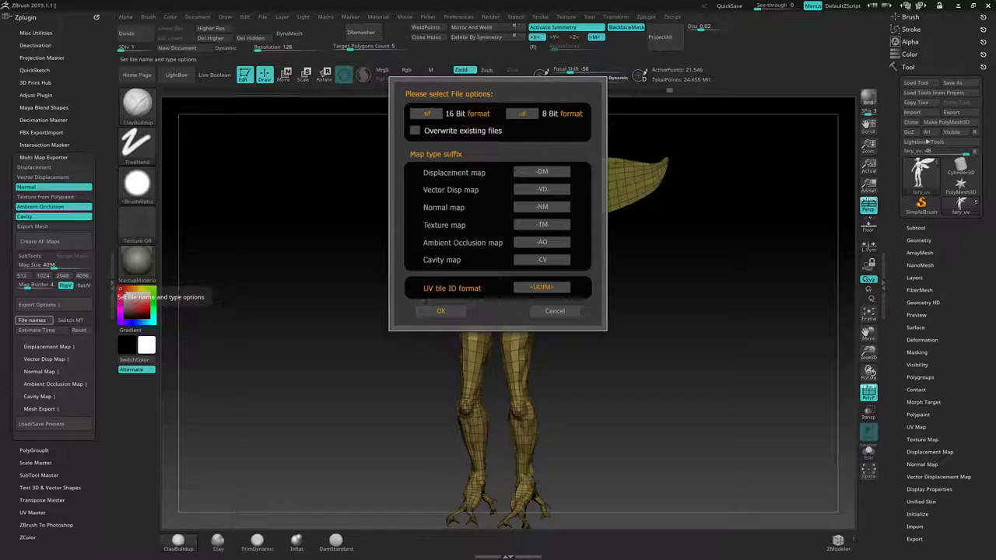
click(449, 311)
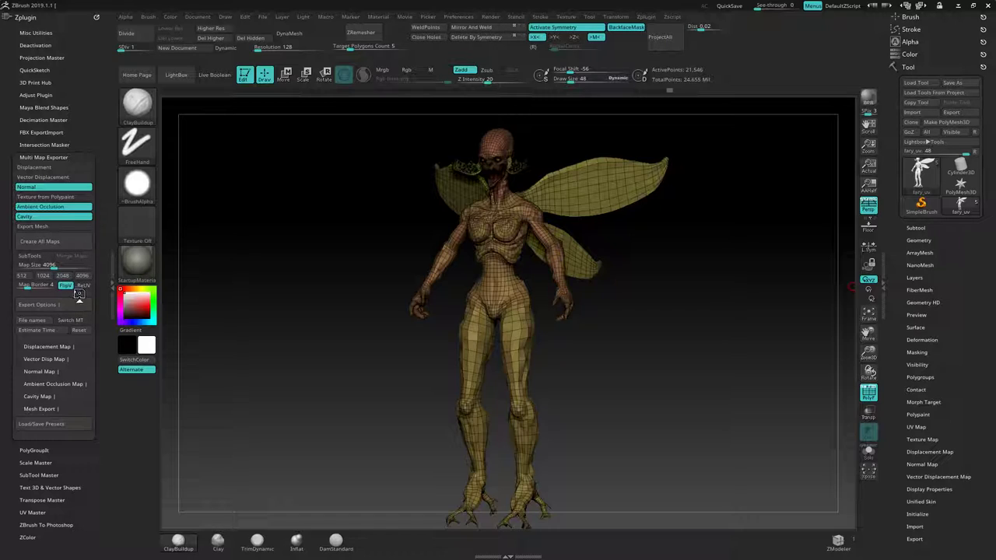
Step: Turn on SNormals in the normal map export options
click(43, 372)
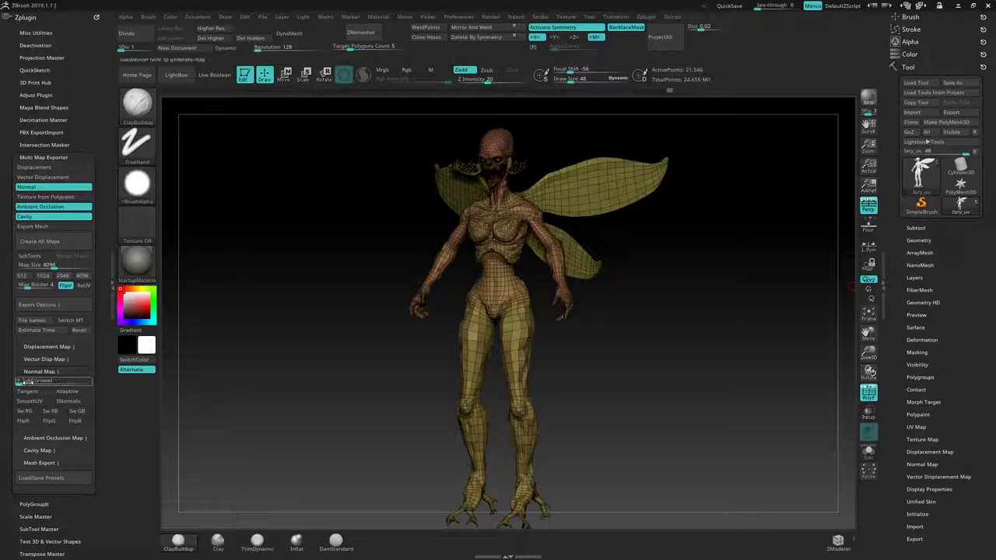
click(69, 401)
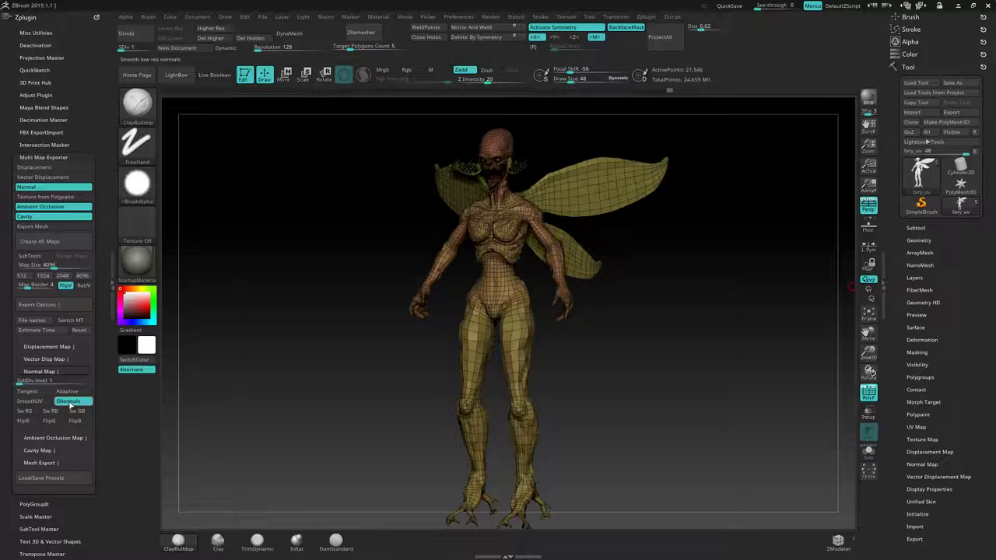